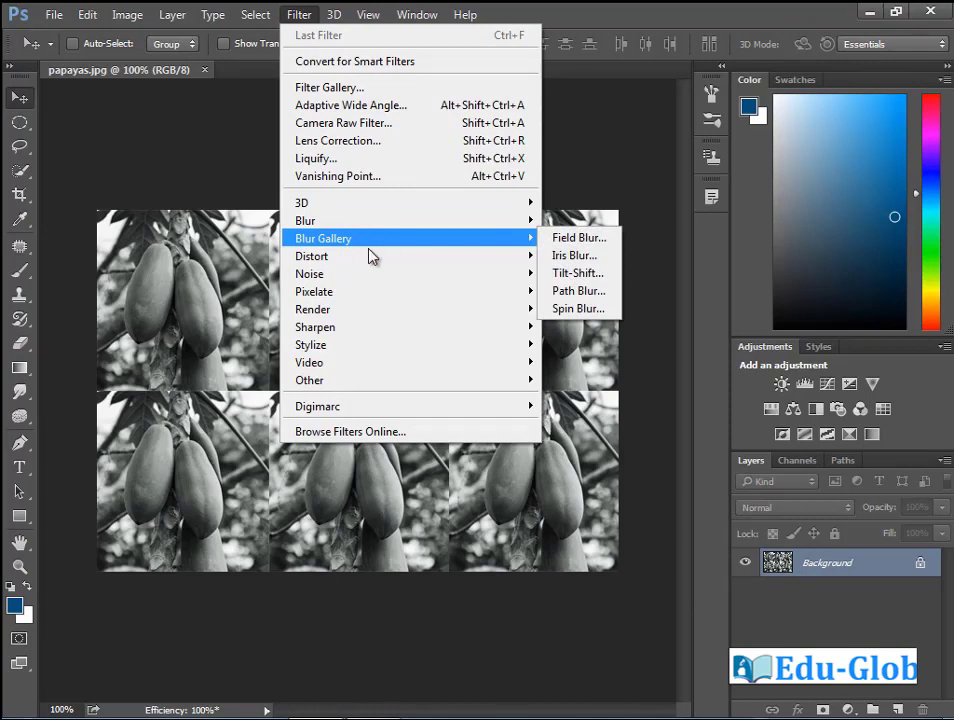
Select the lower-right papaya tile of the image with the Rectangular Marquee tool
left_click(520, 638)
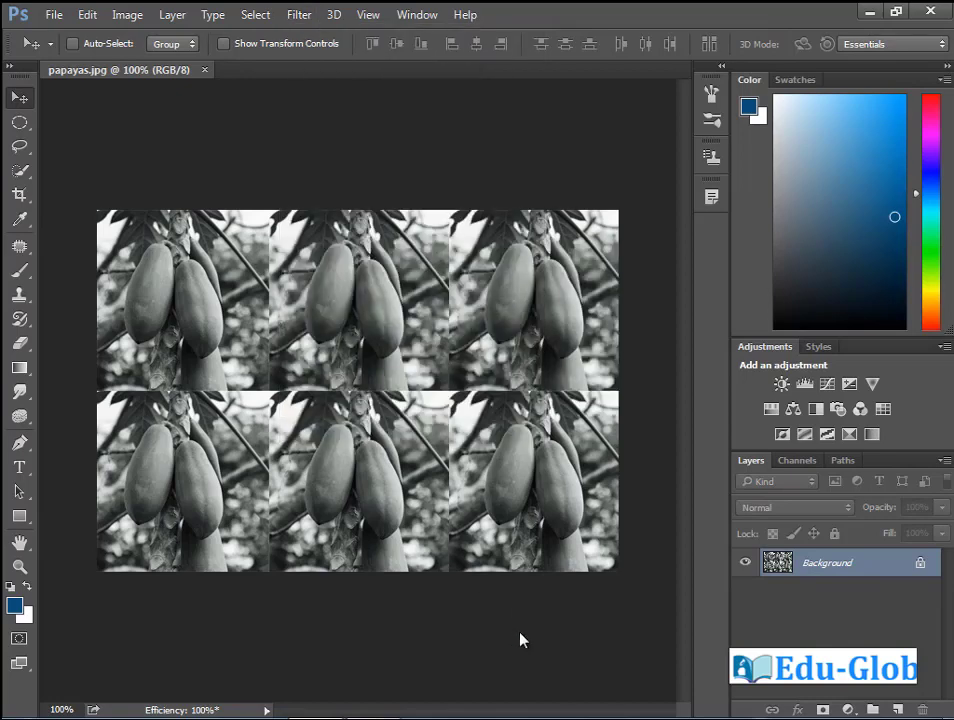
left_click(20, 122)
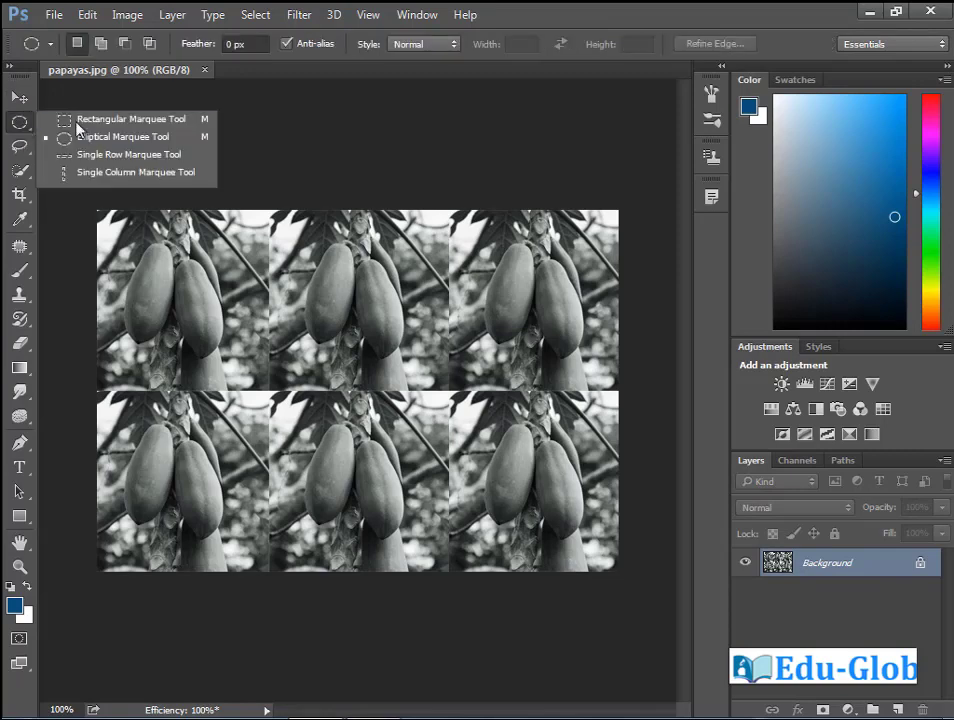
left_click(131, 120)
left_click_drag(448, 392, 660, 588)
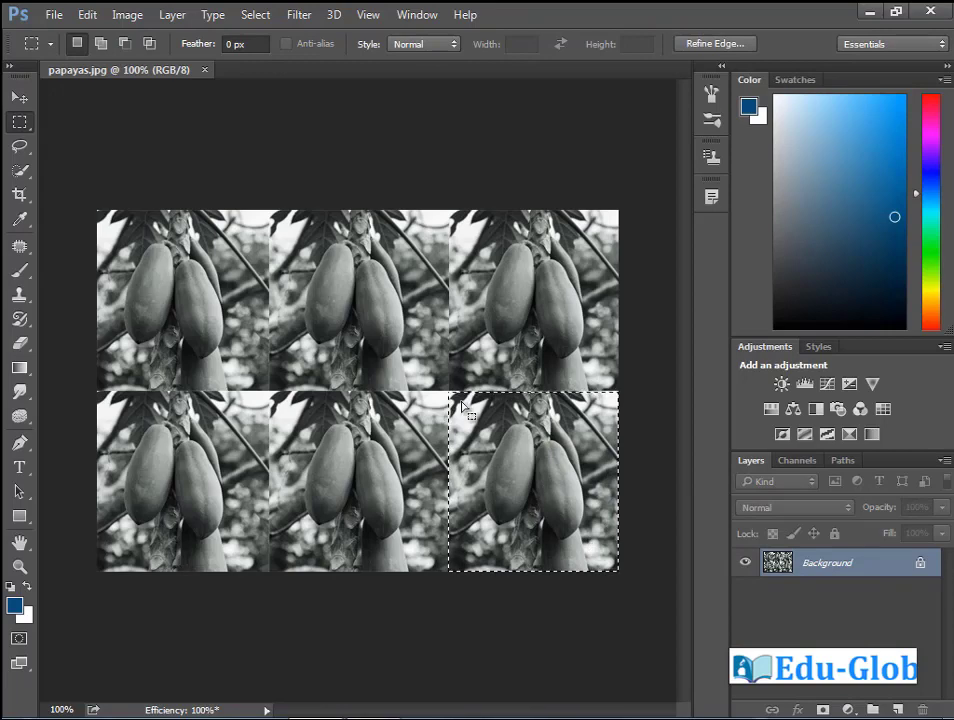
Open the Filter Gallery for the selected tile and choose the Diffuse Glow filter from the Distort group
left_click(303, 16)
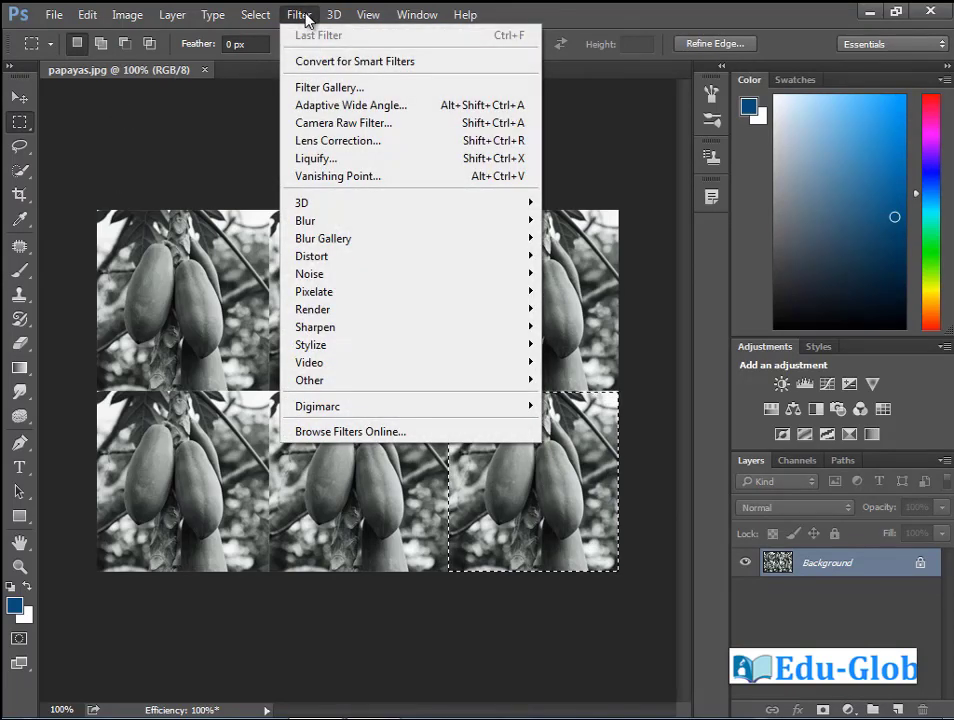
left_click(344, 90)
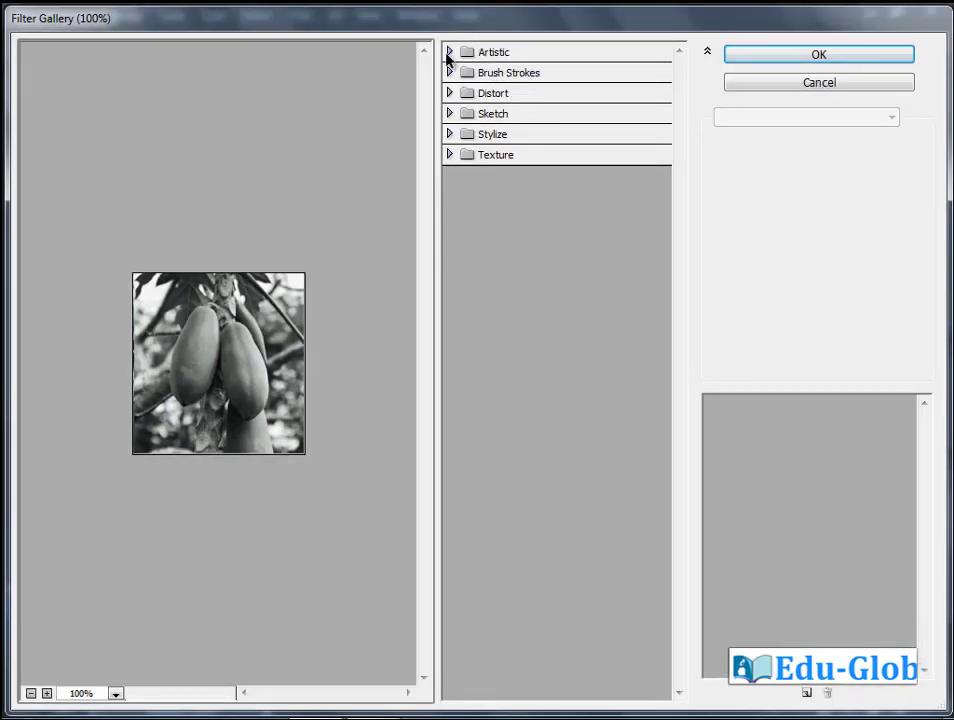
left_click(449, 52)
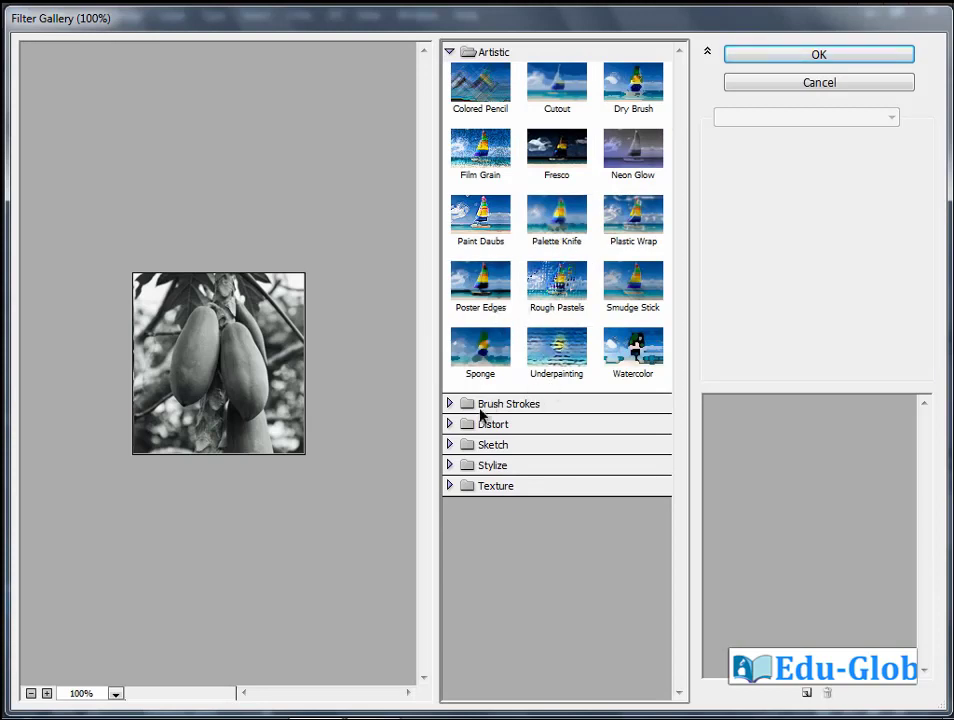
left_click(451, 425)
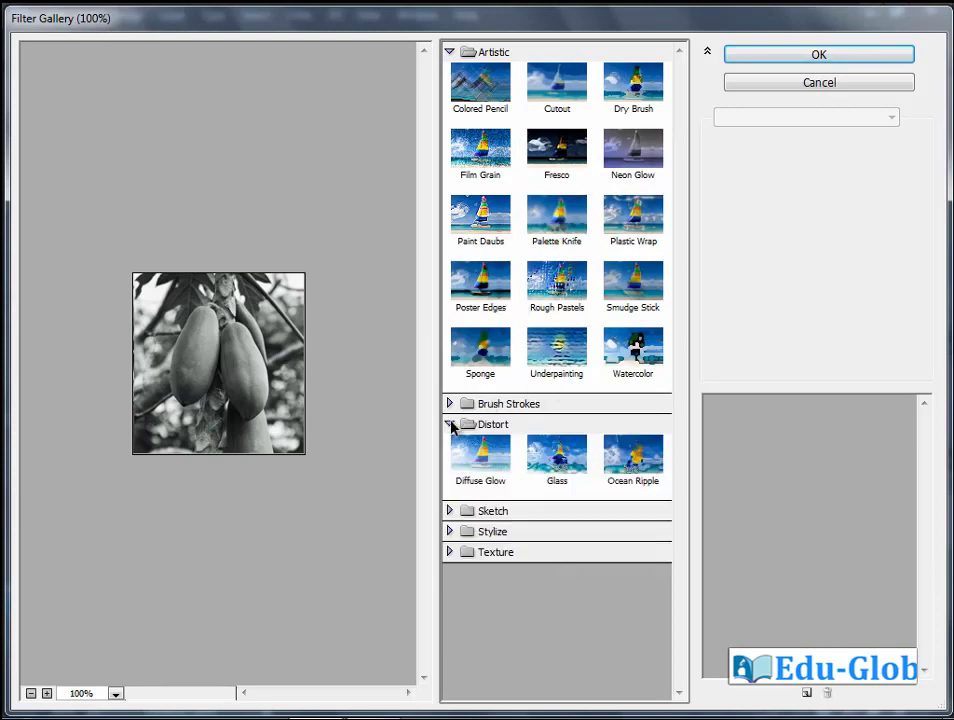
left_click(500, 473)
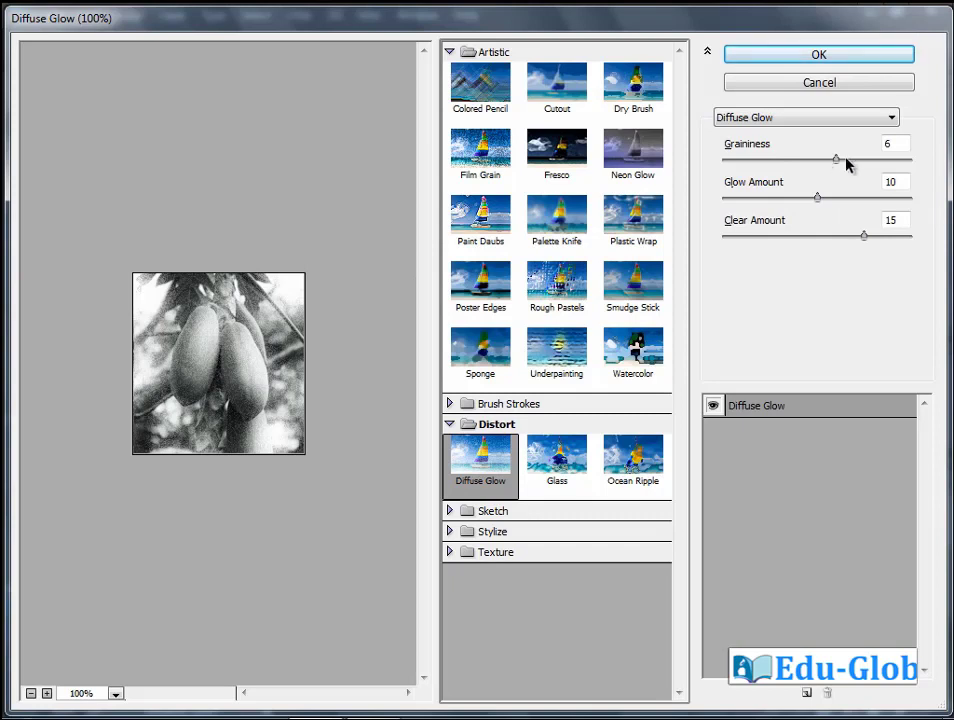
Set Diffuse Glow to Graininess 7, Glow Amount 12 and Clear Amount 10, and apply it to the selected tile
left_click_drag(836, 158, 872, 246)
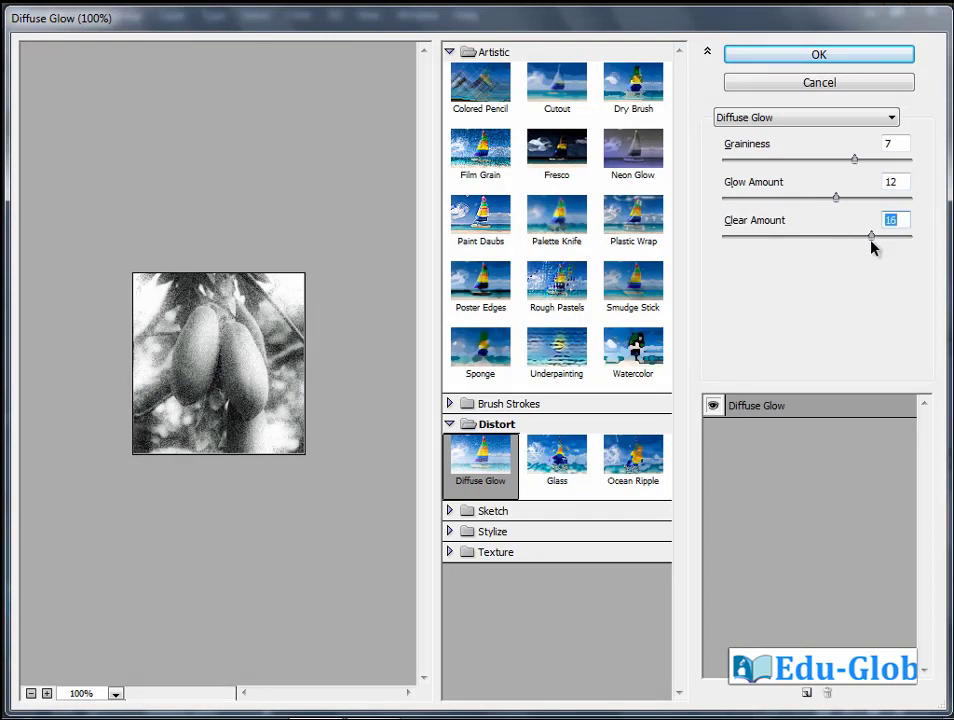
left_click(783, 237)
left_click_drag(792, 244, 818, 250)
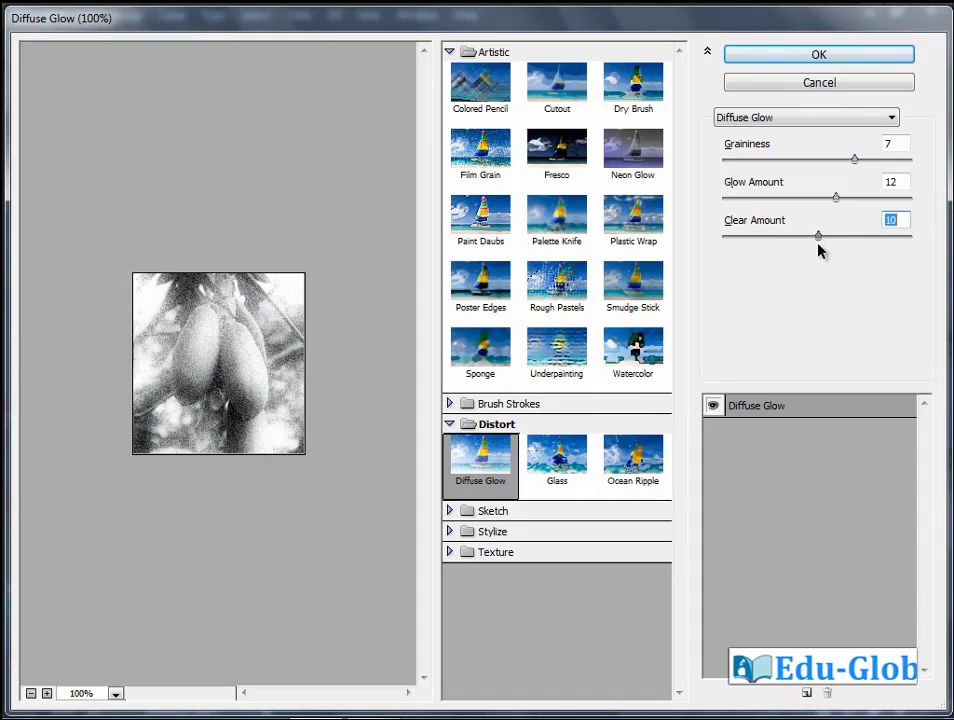
left_click(833, 57)
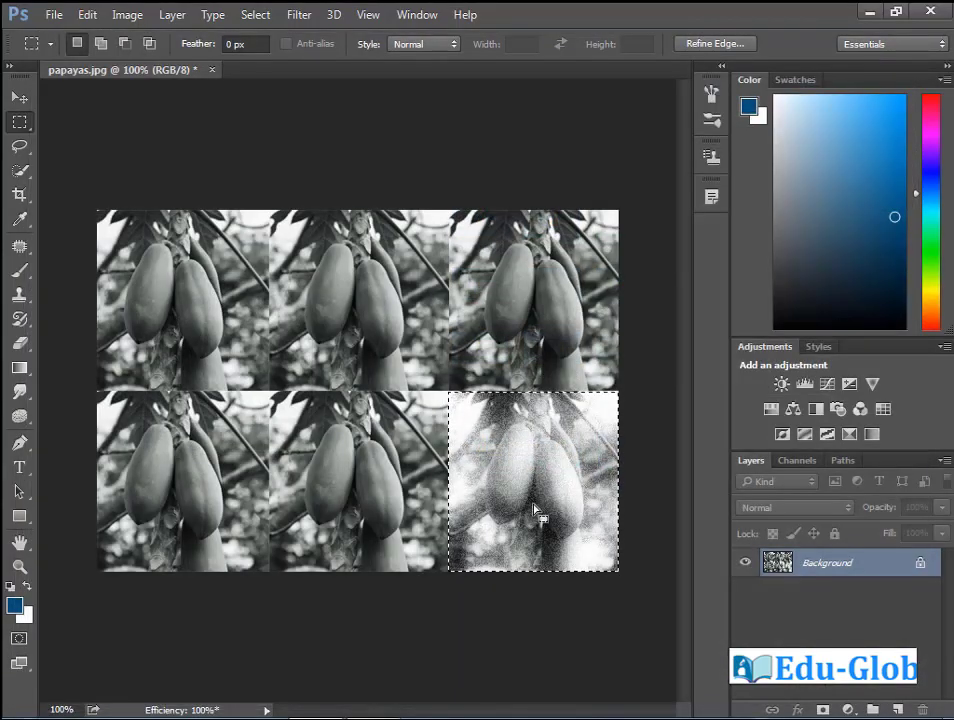
Move the selection outline onto the lower-middle papaya tile and open the Filter Gallery for it
left_click_drag(548, 497, 389, 493)
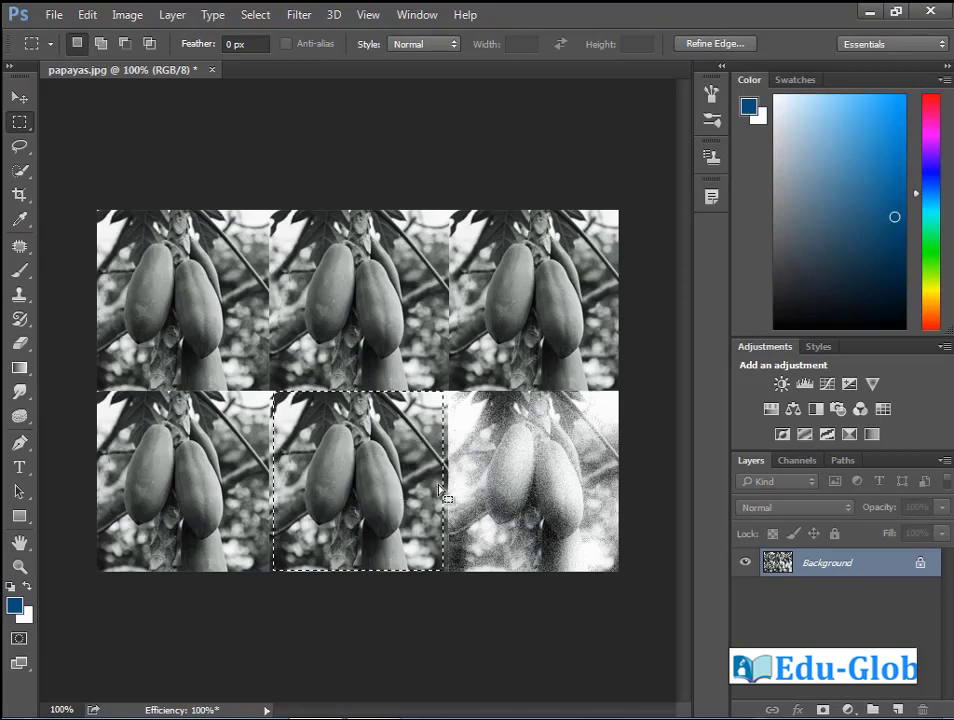
left_click(296, 15)
left_click(338, 88)
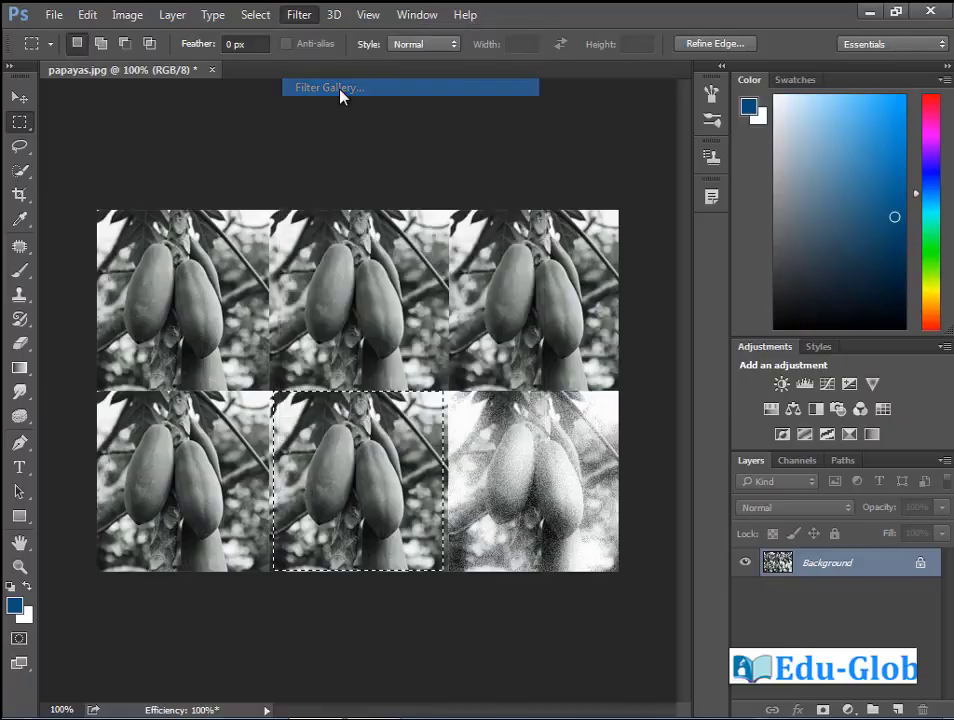
Preview the Artistic filters Fresco, Neon Glow, Plastic Wrap, Poster Edges, Rough Pastels and Underpainting on the lower-middle tile
left_click(450, 52)
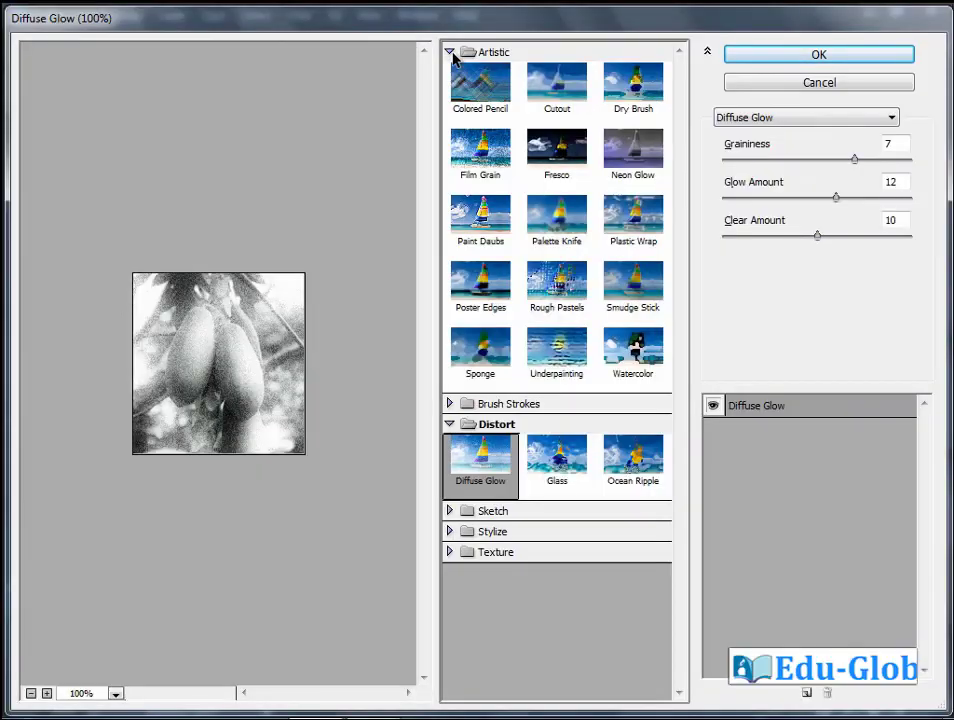
left_click(578, 168)
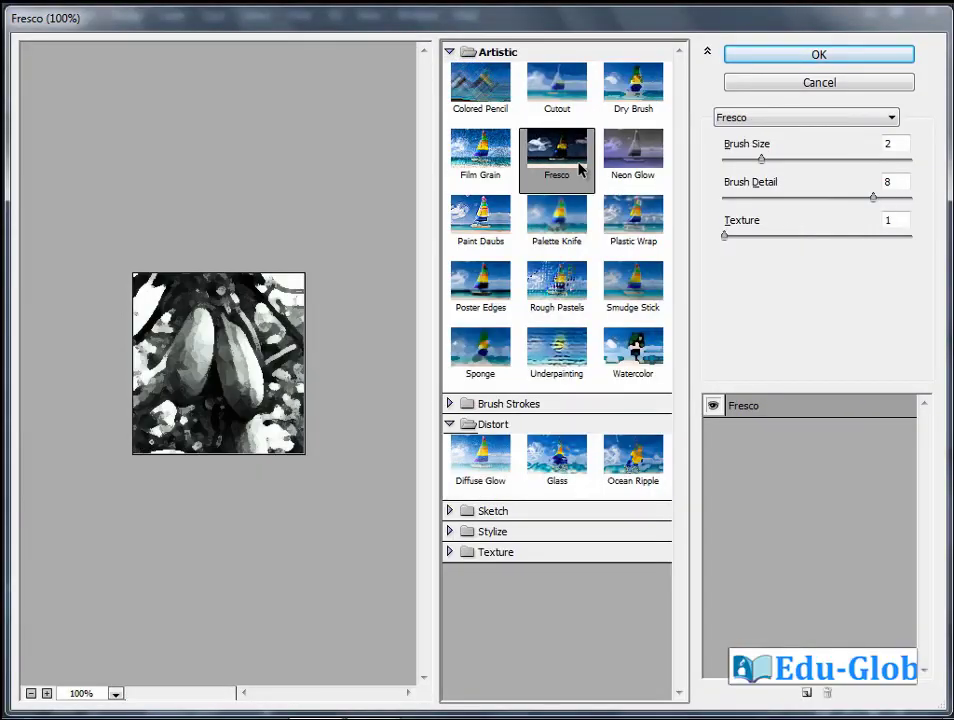
left_click(650, 168)
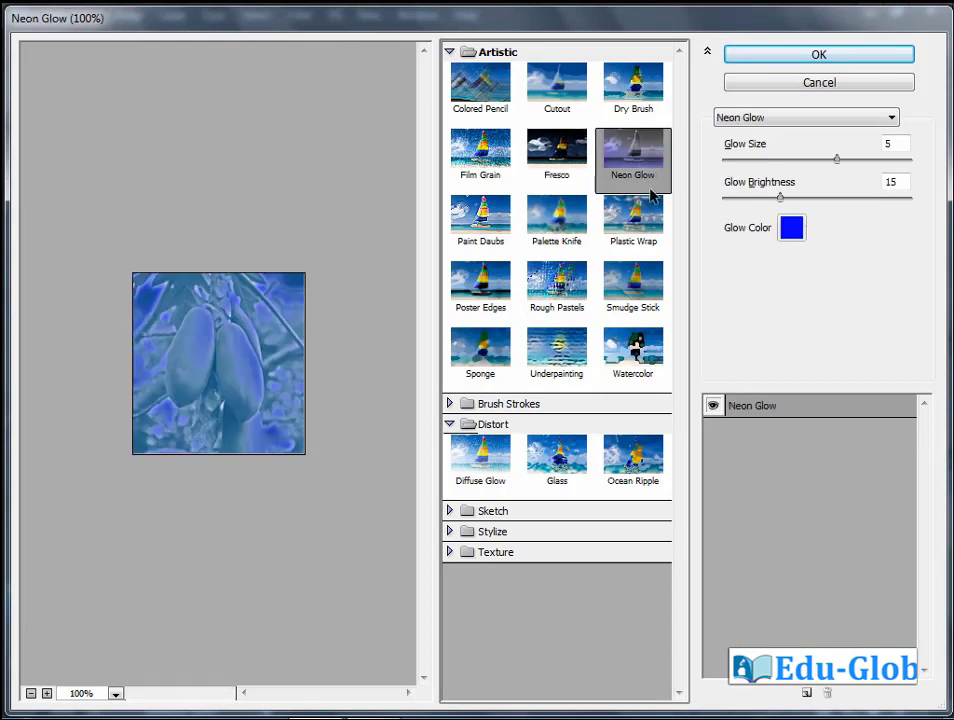
left_click(639, 226)
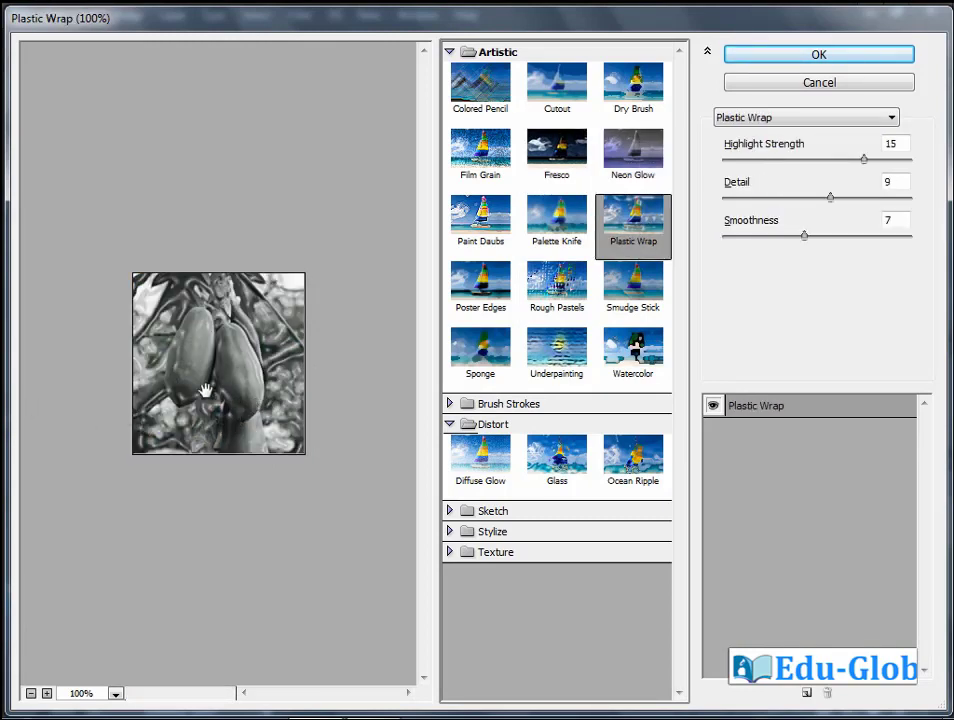
left_click(482, 284)
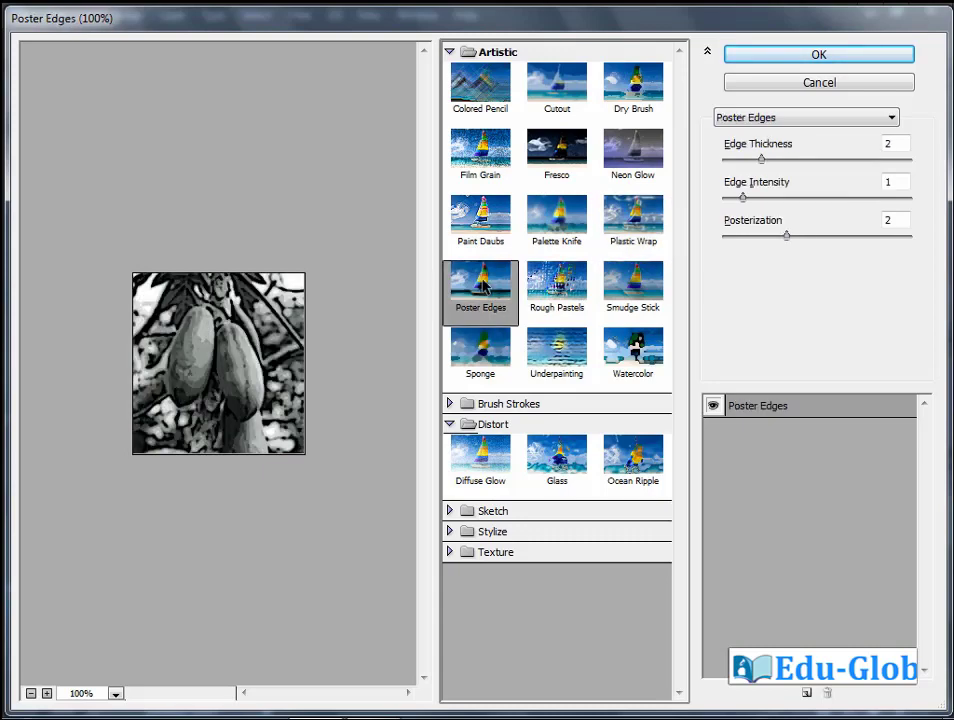
left_click(557, 286)
left_click(571, 358)
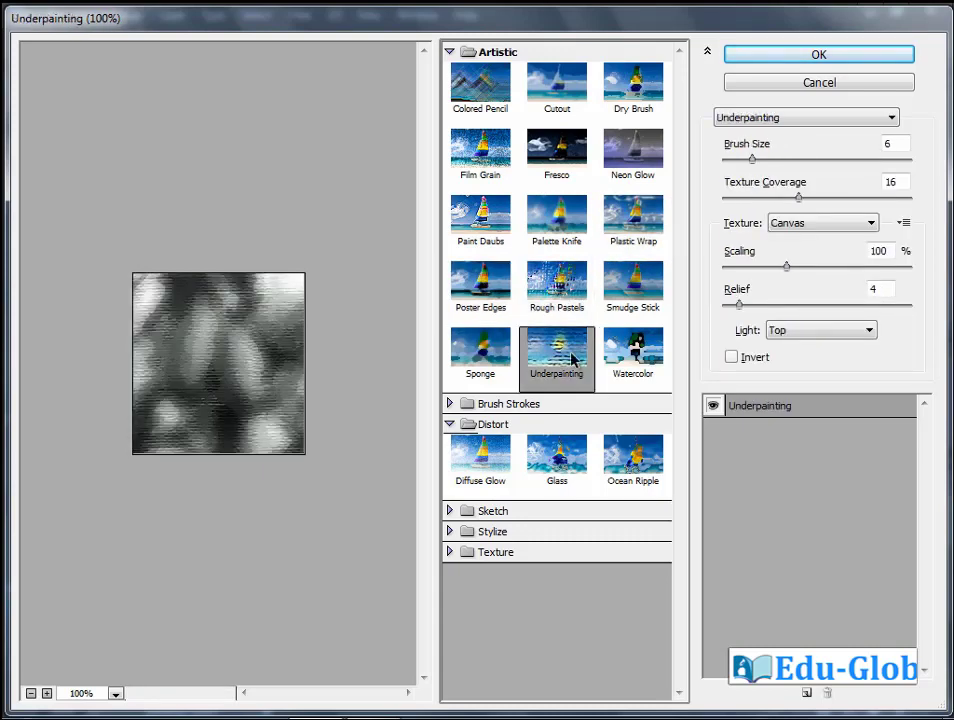
Try the Sponge filter with Definition 16 and a higher Smoothness, and Paint Daubs with a larger brush size
left_click(480, 350)
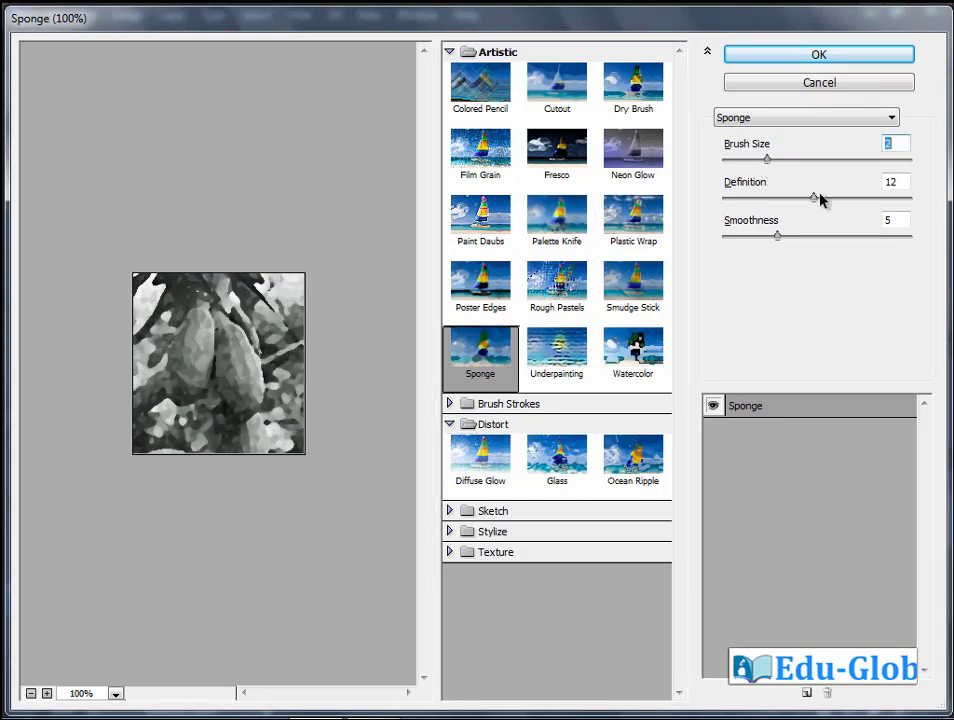
left_click(815, 198)
left_click_drag(818, 200, 843, 200)
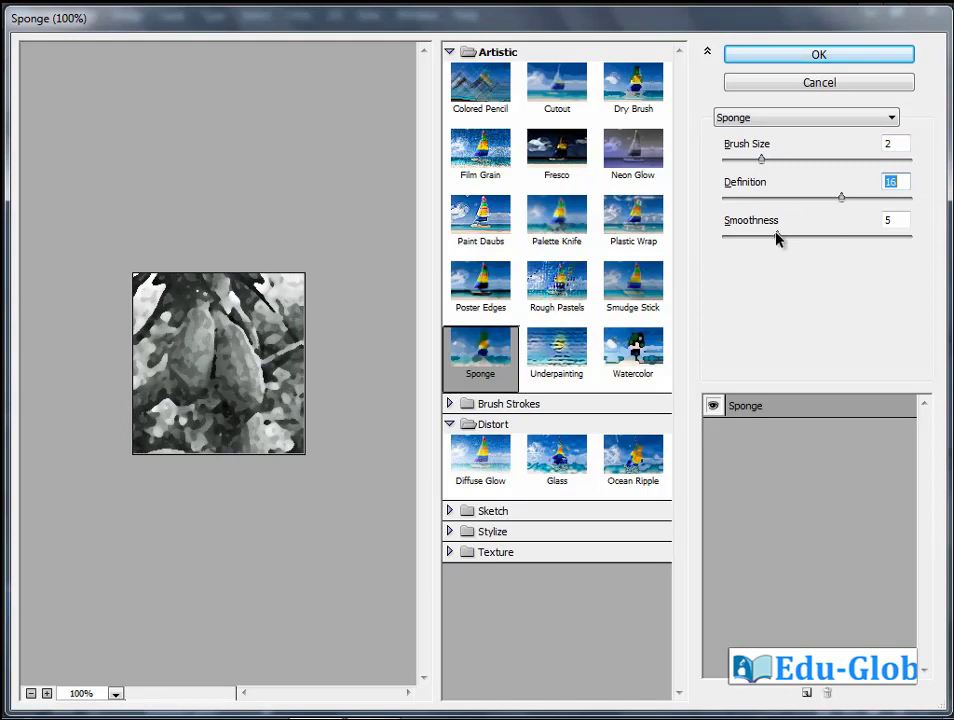
left_click_drag(779, 238, 806, 238)
left_click(482, 220)
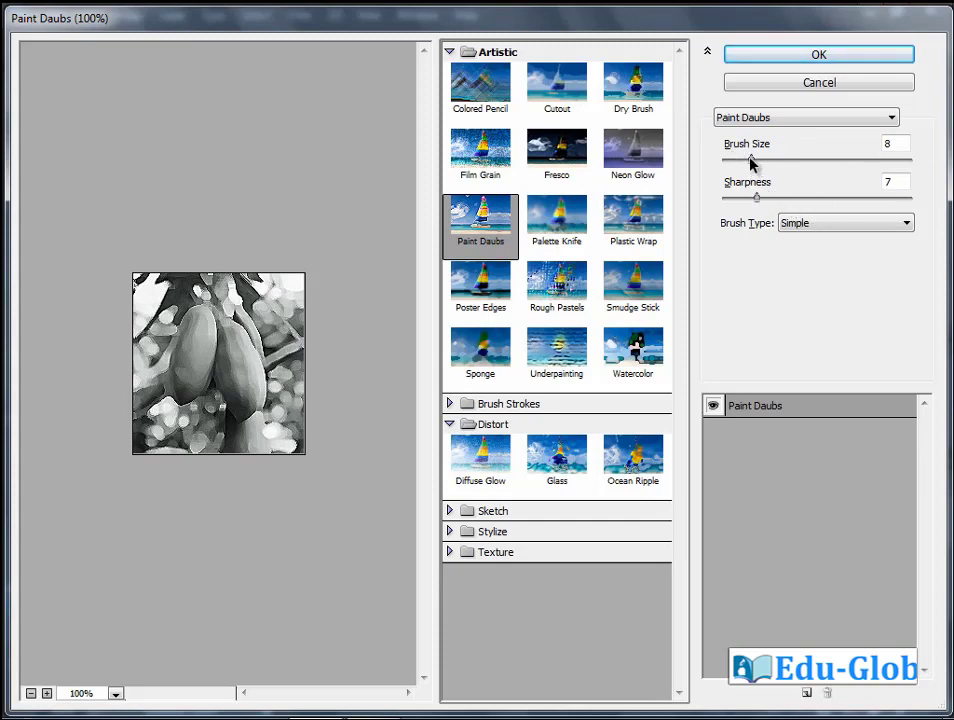
left_click_drag(752, 163, 769, 159)
Preview Mosaic Tiles, Glass, Ocean Ripple, Craquelure, Grain and Stained Glass, and leave the Filter Gallery without applying any filter
left_click(891, 124)
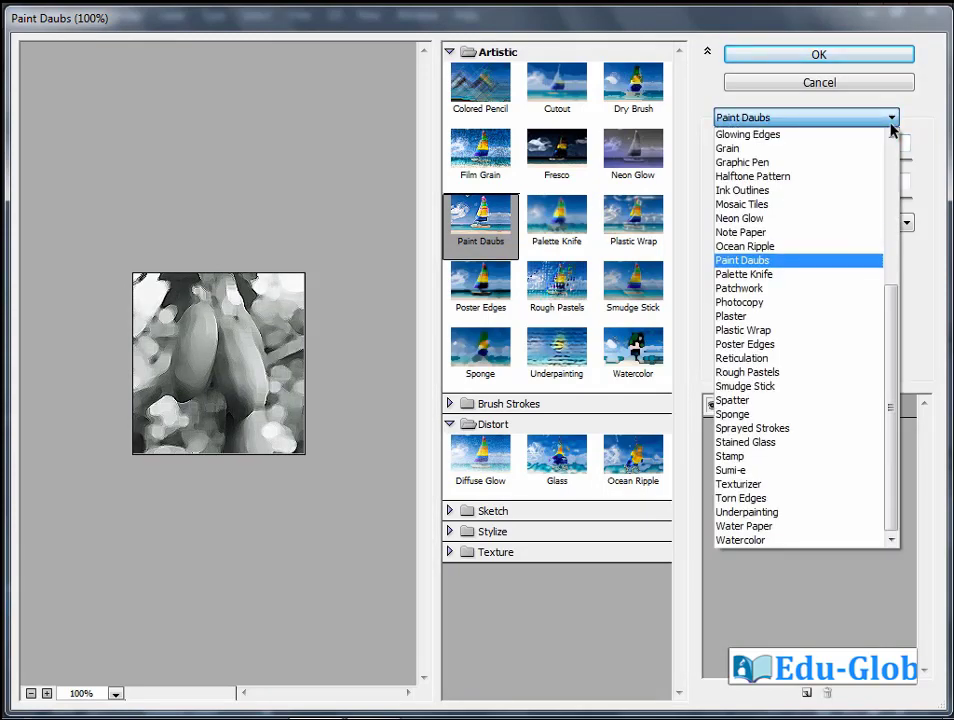
left_click(776, 207)
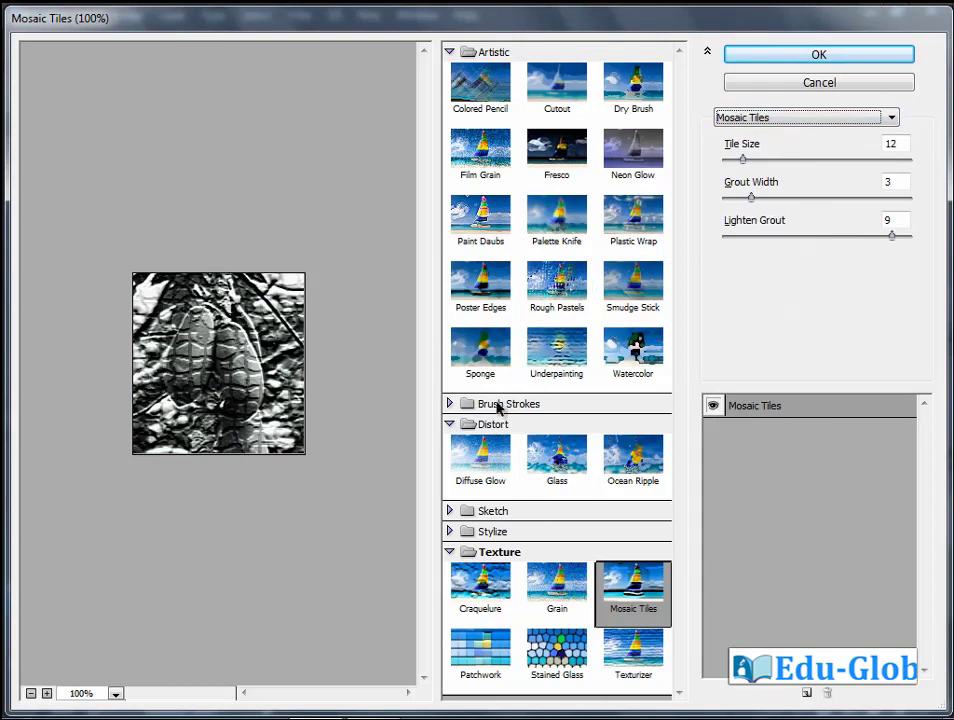
left_click(561, 478)
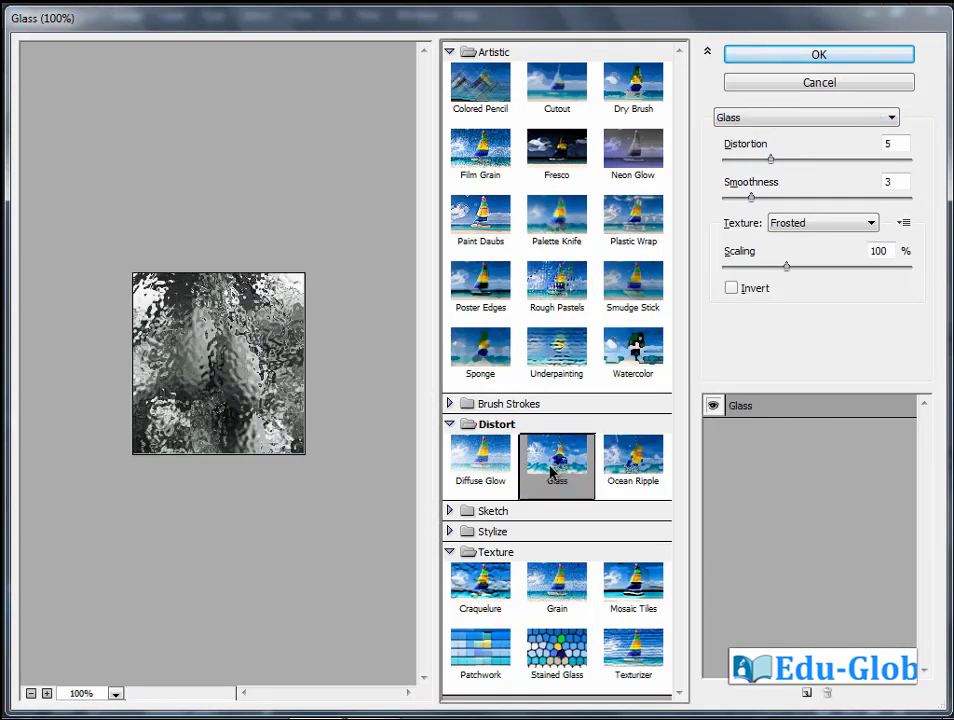
left_click(622, 470)
left_click(487, 590)
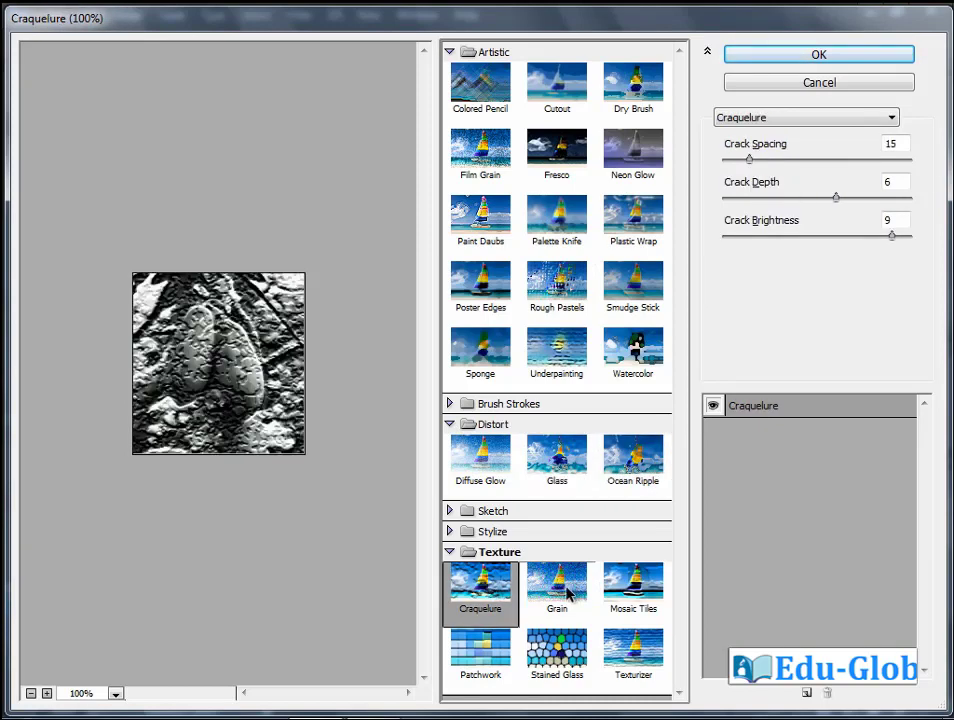
left_click(568, 594)
left_click(633, 588)
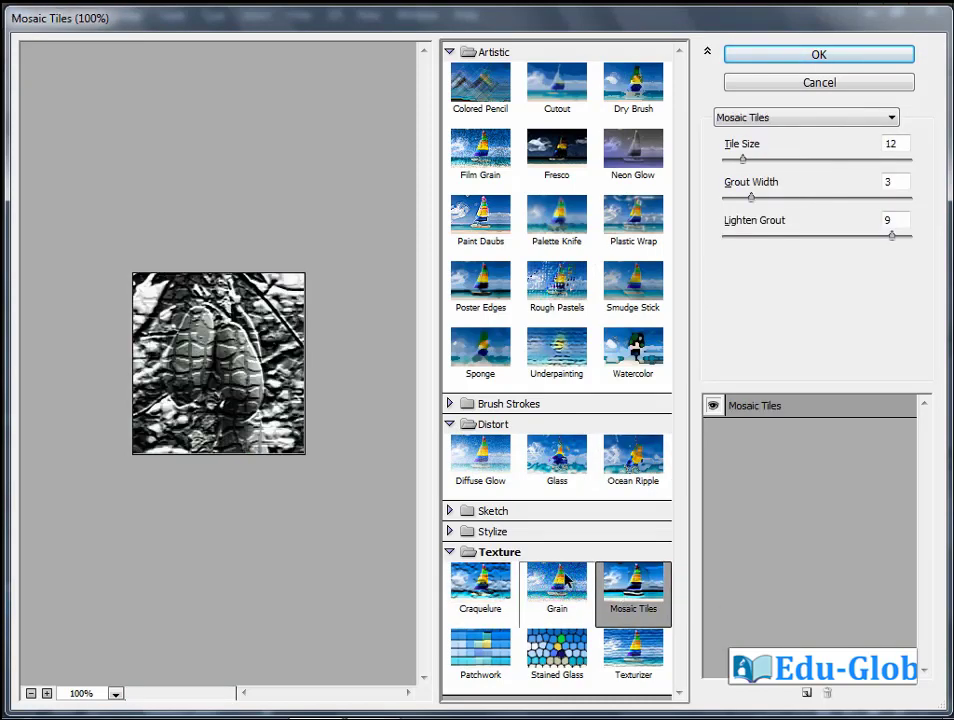
left_click(585, 642)
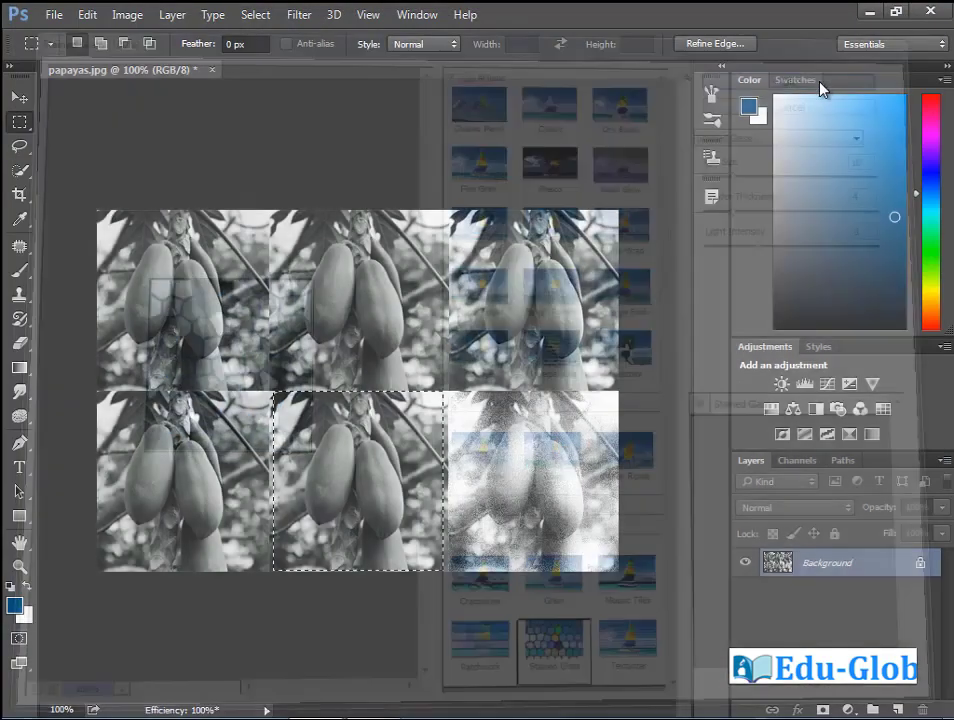
Open the ZigZag distortion for the lower-middle tile and set Amount to 4 and Ridges to 6 with the Pond Ripples style
left_click(300, 15)
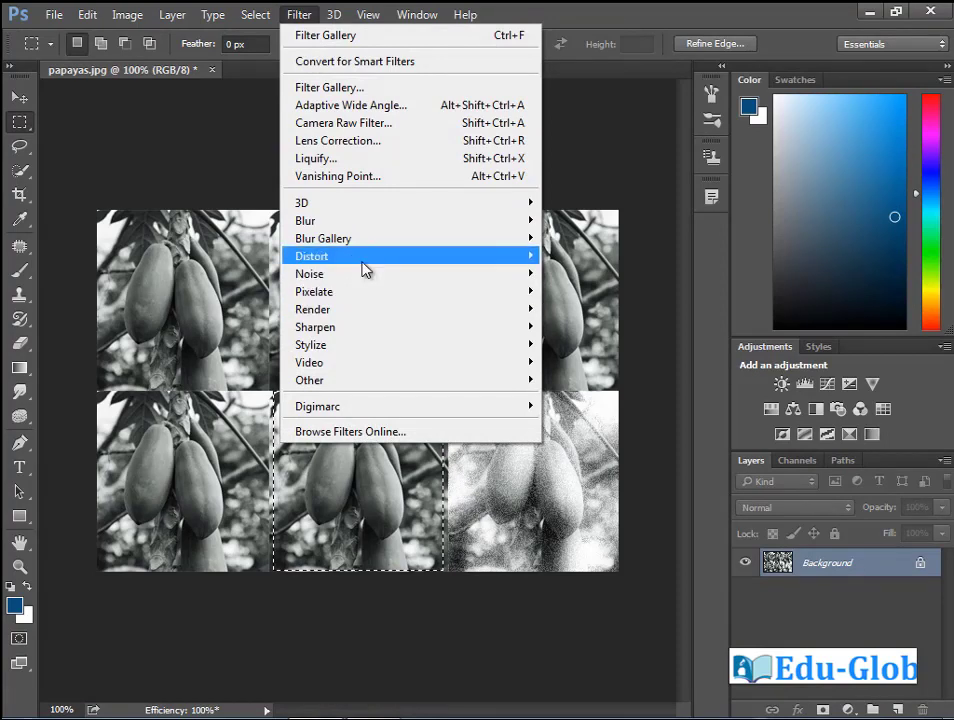
mouse_move(365, 270)
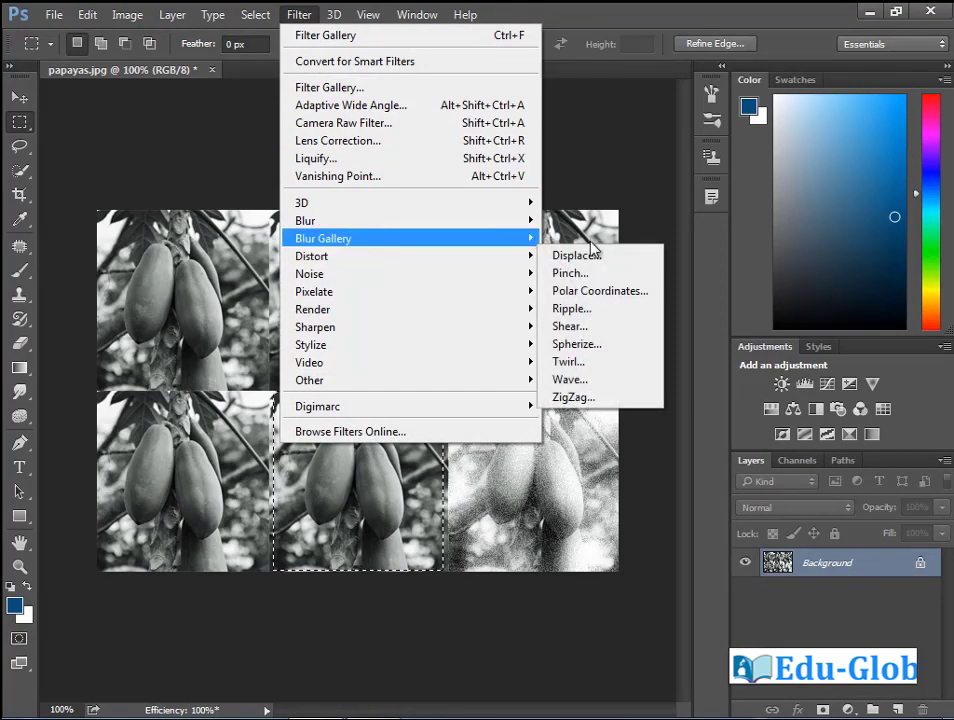
left_click(575, 398)
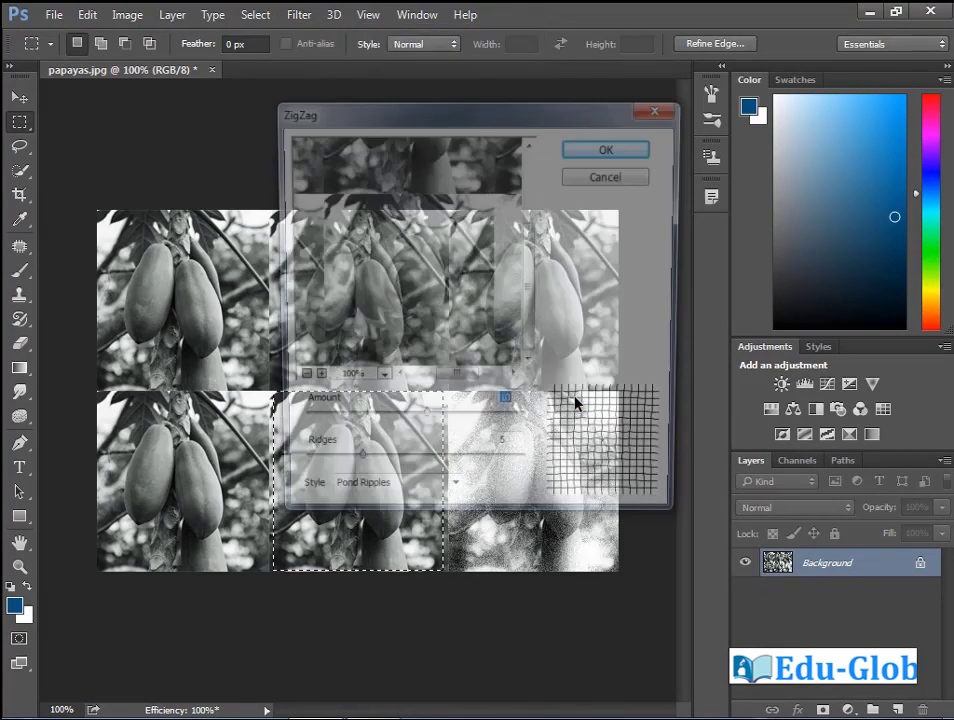
left_click_drag(444, 108, 636, 128)
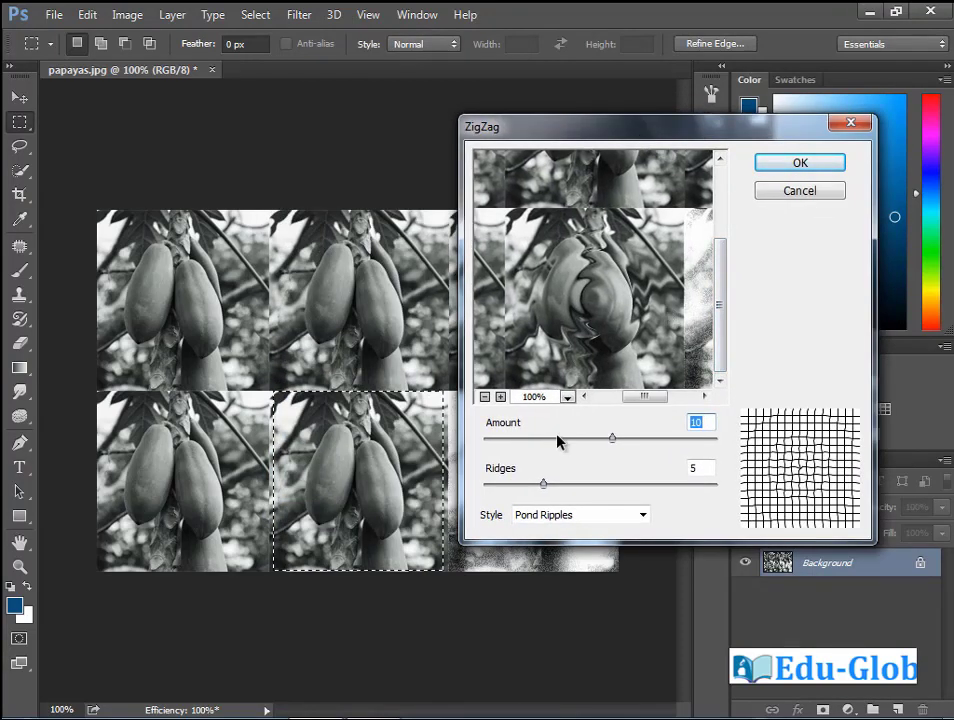
mouse_move(610, 441)
left_mouse_down()
mouse_move(624, 440)
mouse_move(604, 438)
left_mouse_up()
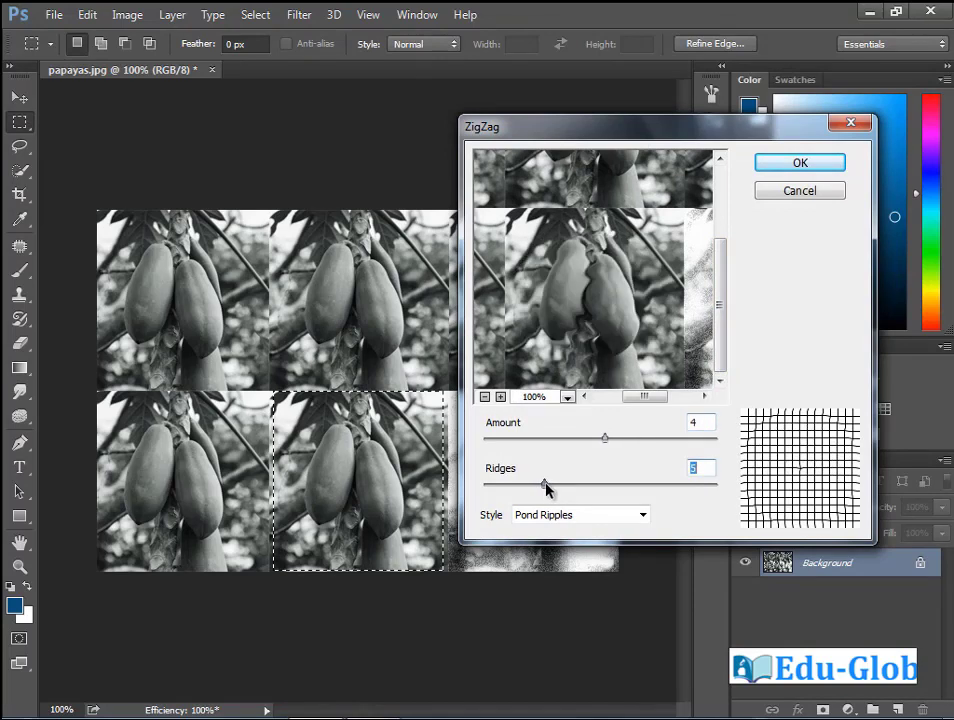
left_click_drag(543, 484, 559, 485)
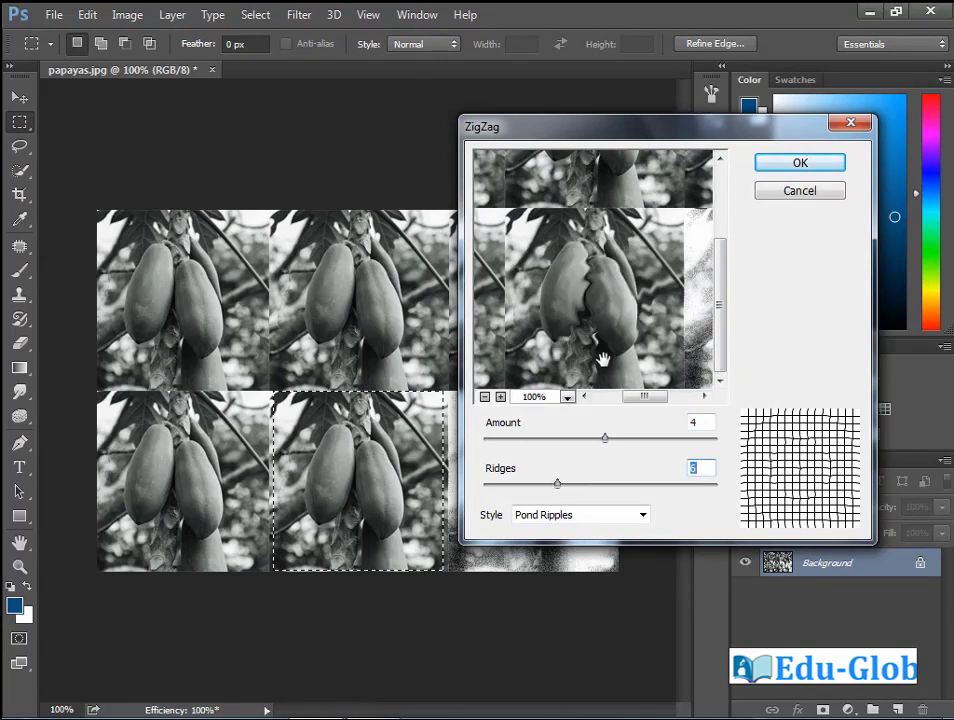
Examine the ZigZag preview of the lower-middle tile at 33.3%, 300%, 50% and 100% magnification
left_click(485, 397)
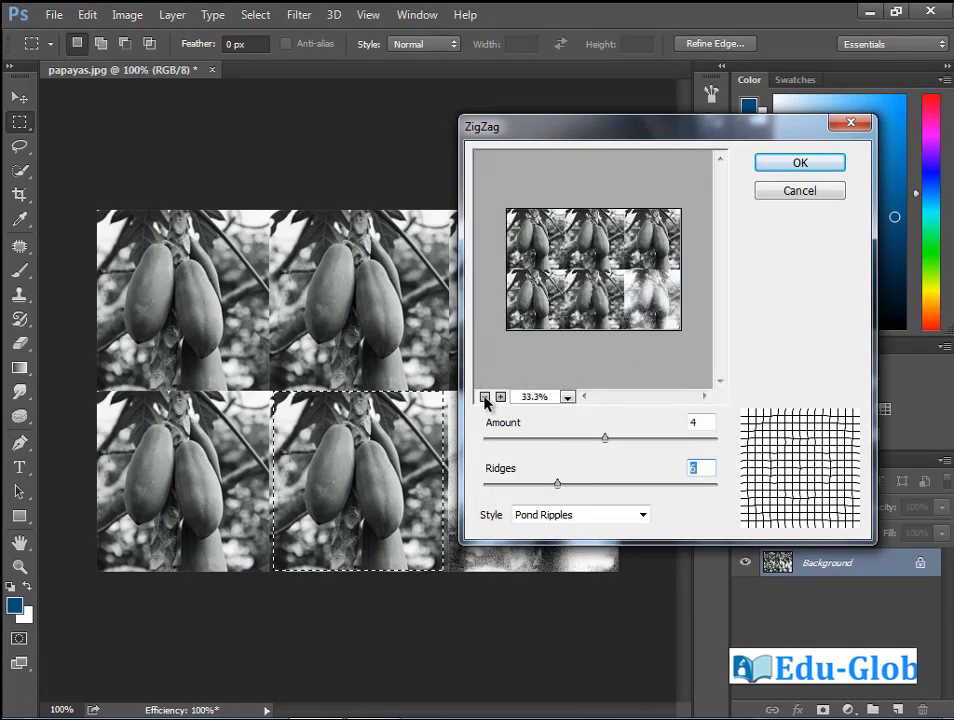
left_click(500, 397)
left_click(500, 397)
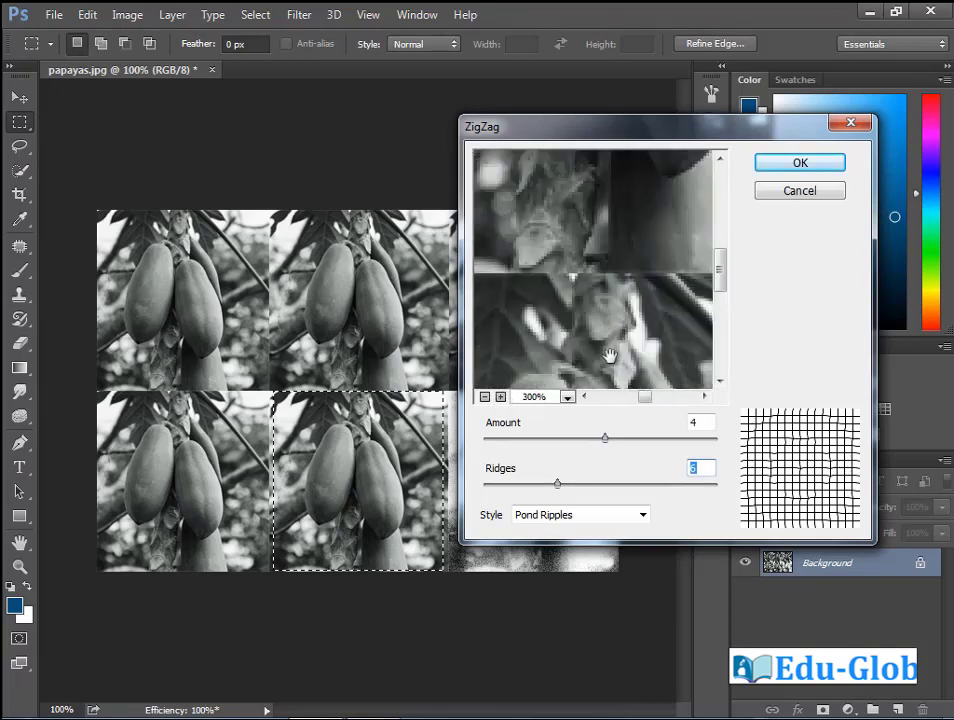
left_click_drag(611, 347, 628, 293)
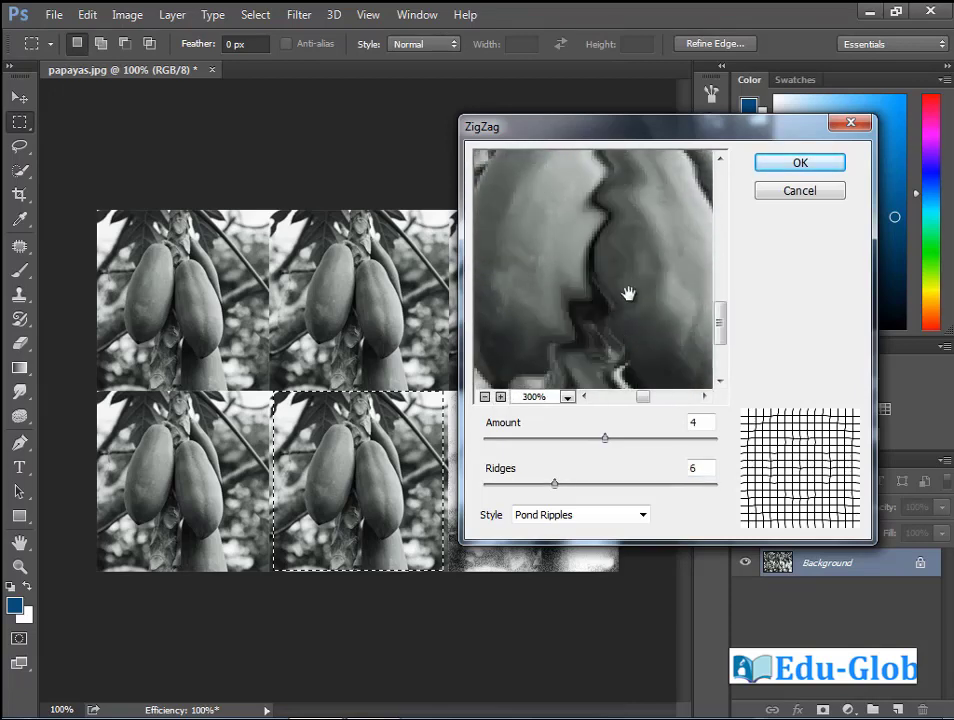
left_click(569, 400)
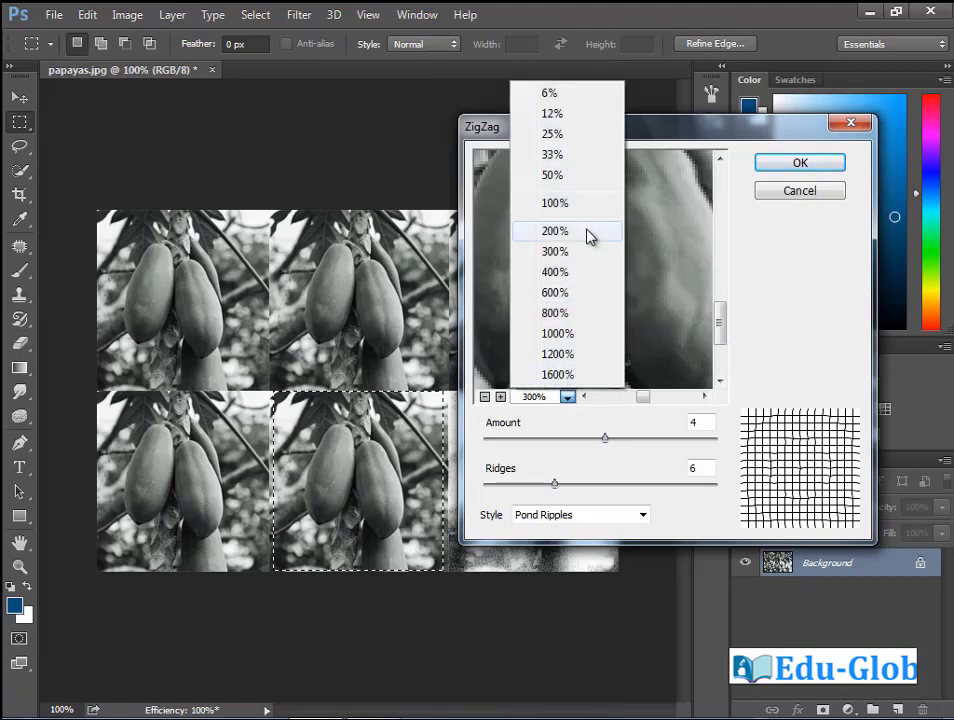
left_click(570, 177)
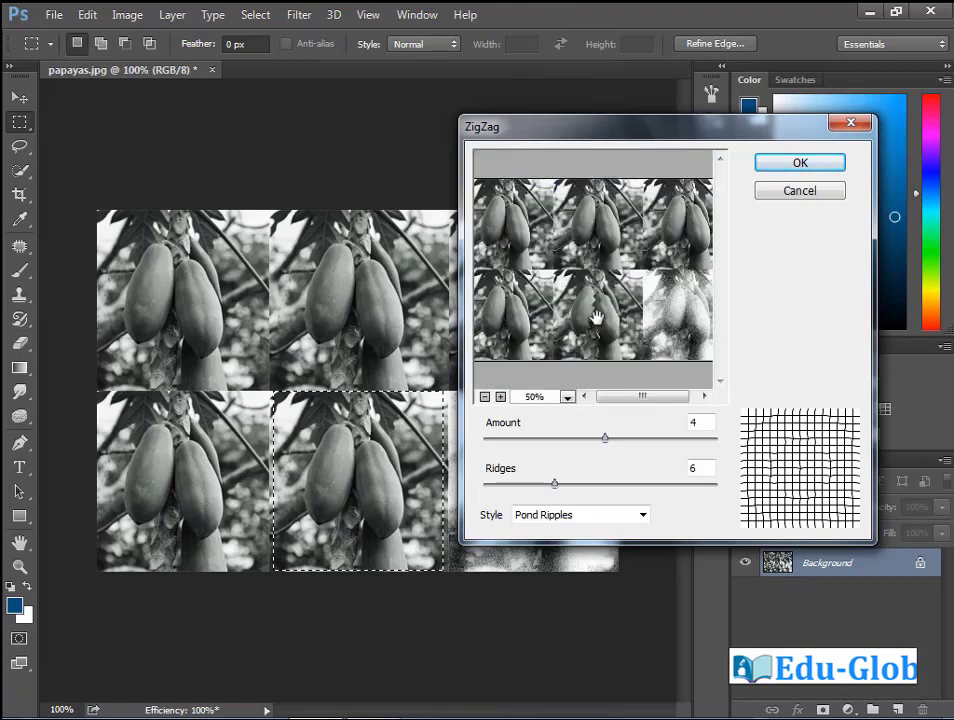
left_click(567, 397)
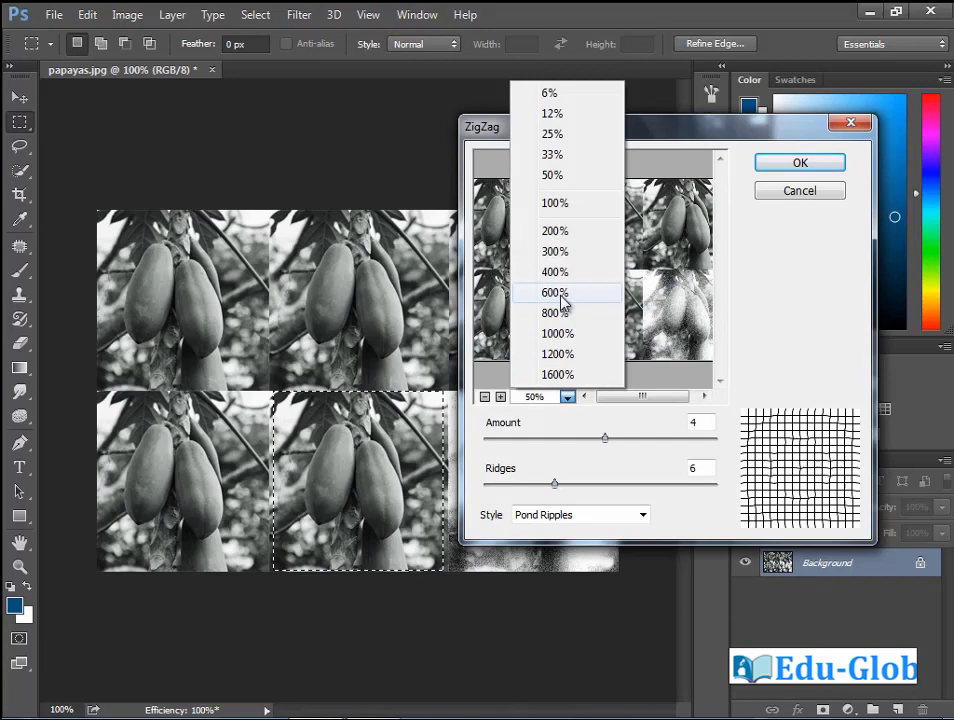
left_click(558, 208)
left_click_drag(590, 365, 603, 283)
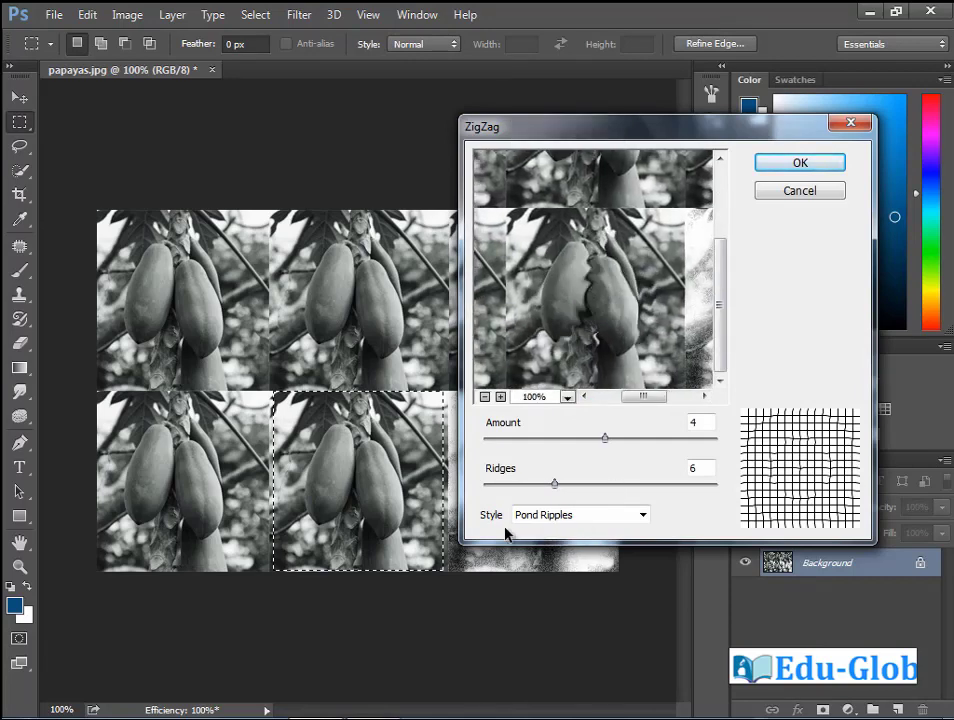
Try the Around Center style for the ZigZag filter with Amount -17 and Ridges 7
left_click(643, 517)
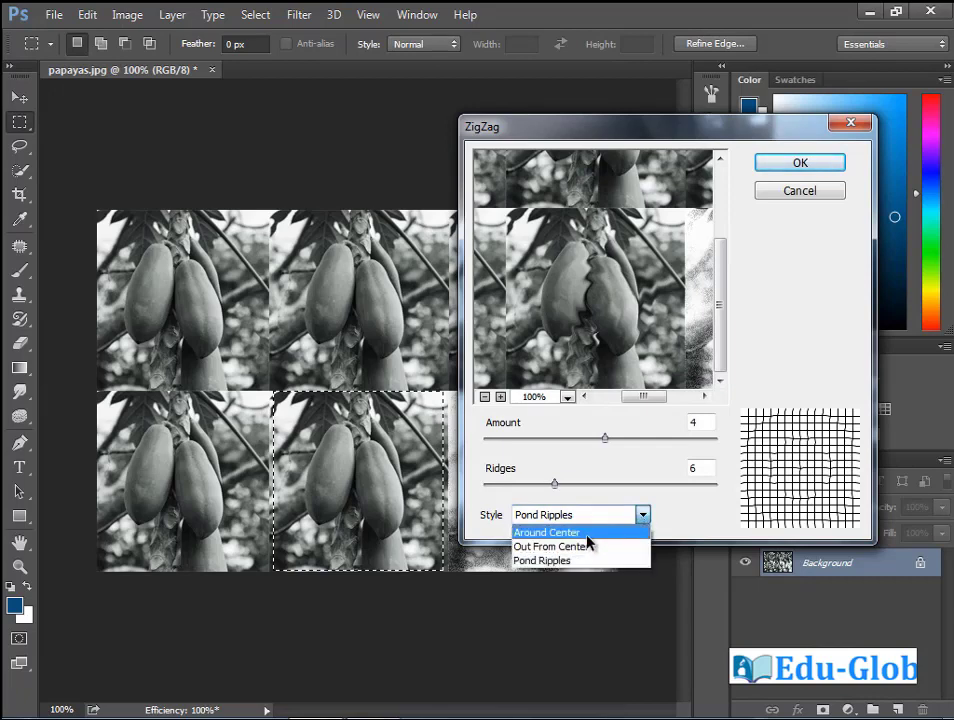
left_click(587, 536)
left_click(605, 440)
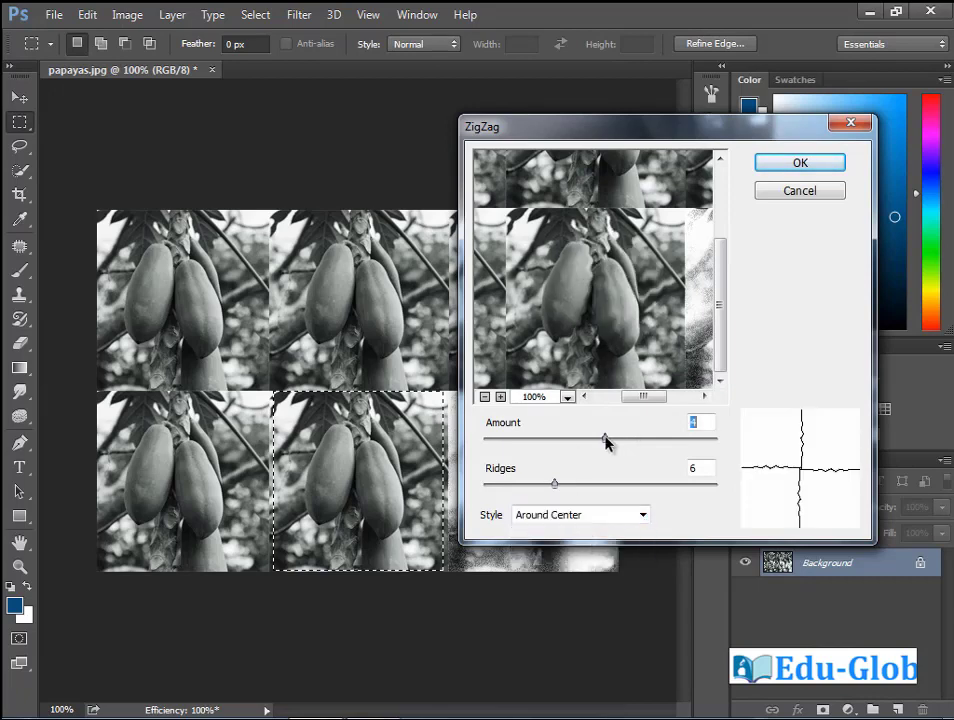
left_click_drag(605, 440, 566, 483)
Apply the ZigZag filter to the lower-middle tile with style Out From Center, Amount -36 and Ridges 8
left_click(643, 515)
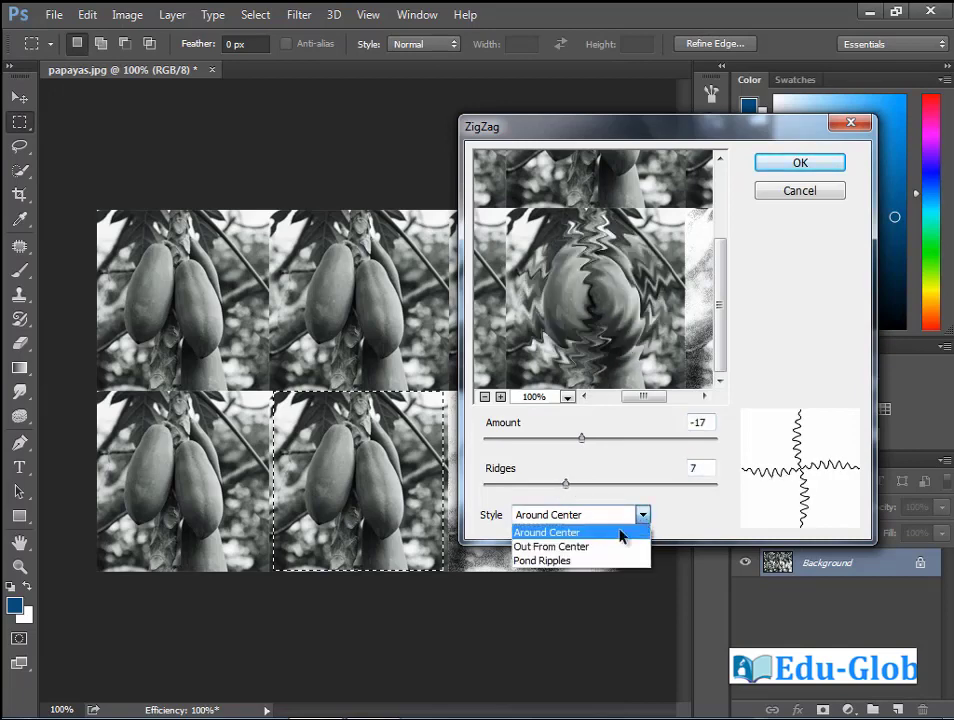
left_click(605, 556)
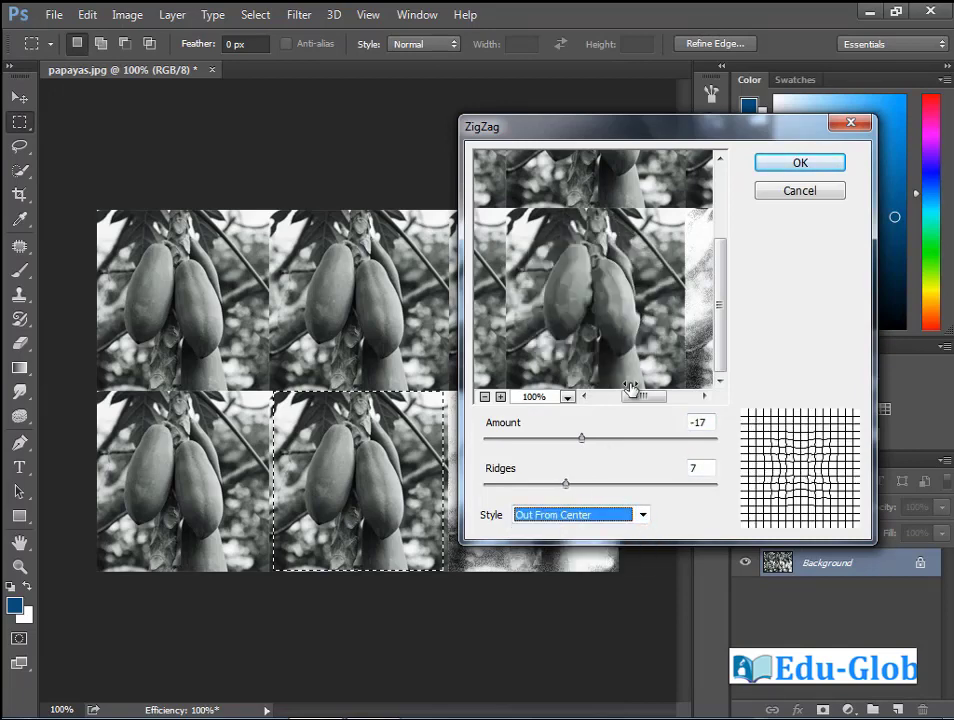
left_click_drag(584, 441, 577, 485)
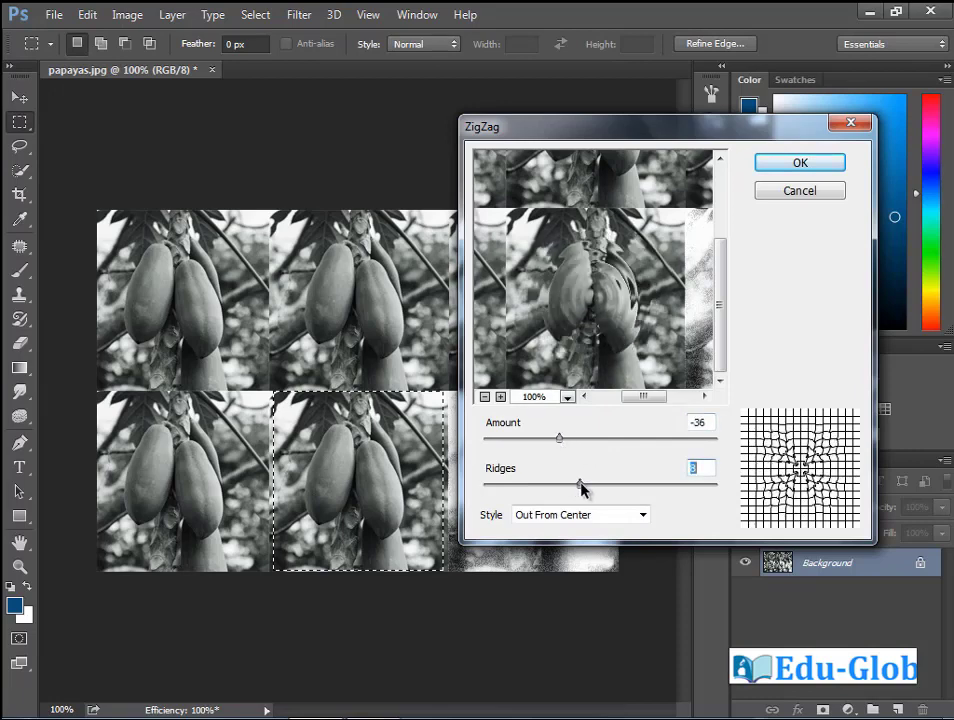
left_click(800, 165)
Move the selection outline onto the lower-left papaya tile and choose the Crosshatch brush-stroke filter in the Filter Gallery
left_click_drag(296, 455, 212, 468)
left_click(299, 14)
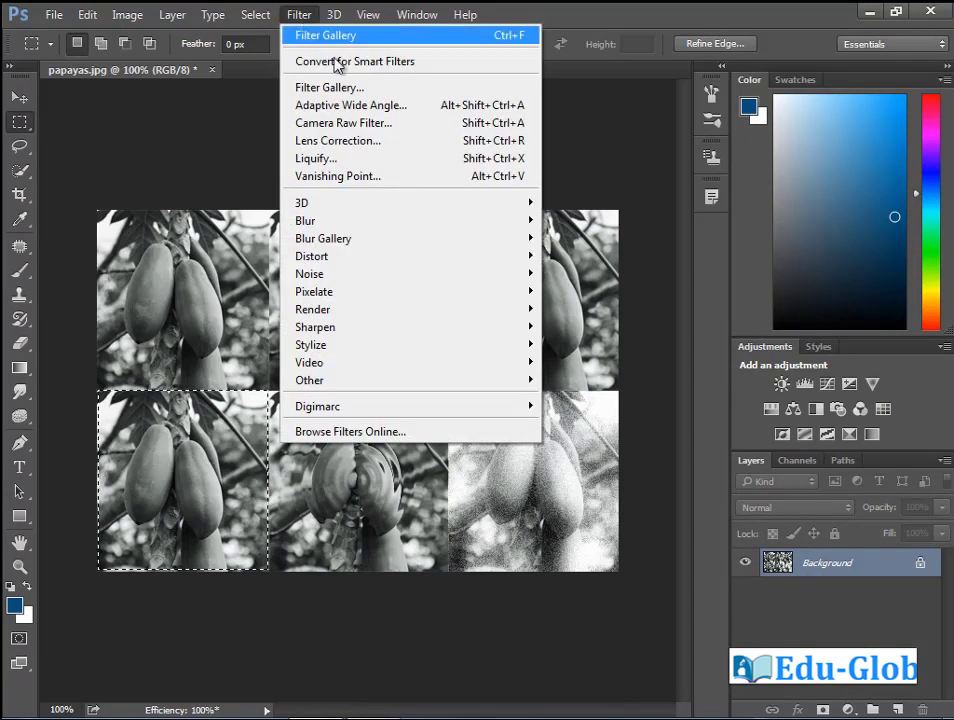
left_click(340, 88)
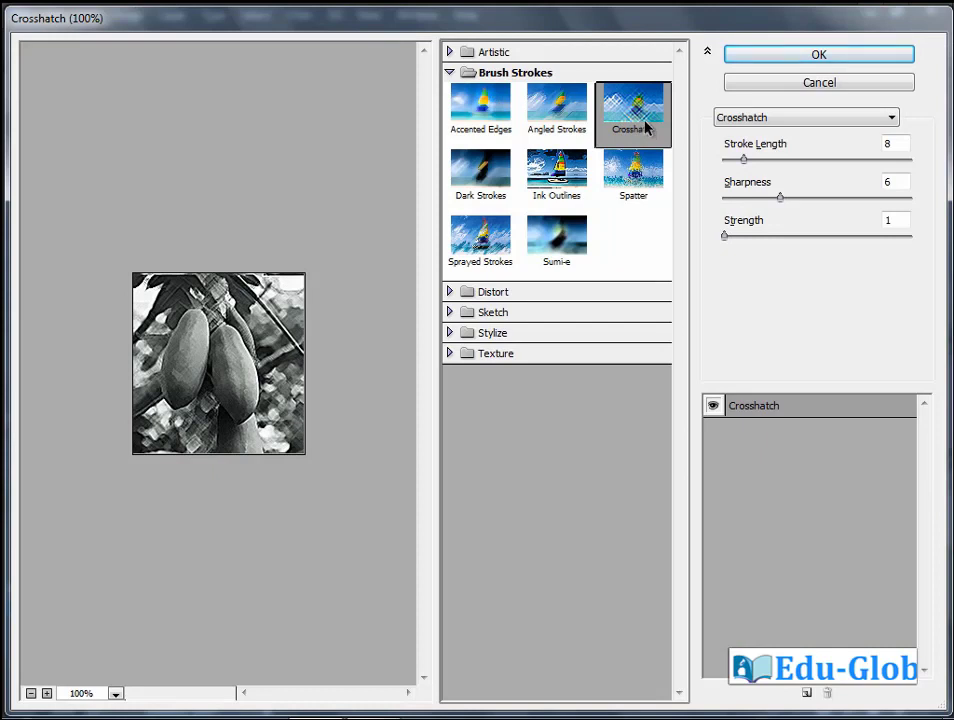
Apply the Crosshatch filter to the lower-left tile with Stroke Length 9, Sharpness 5 and Strength 1
mouse_move(756, 167)
left_mouse_down()
mouse_move(787, 164)
mouse_move(748, 164)
left_mouse_up()
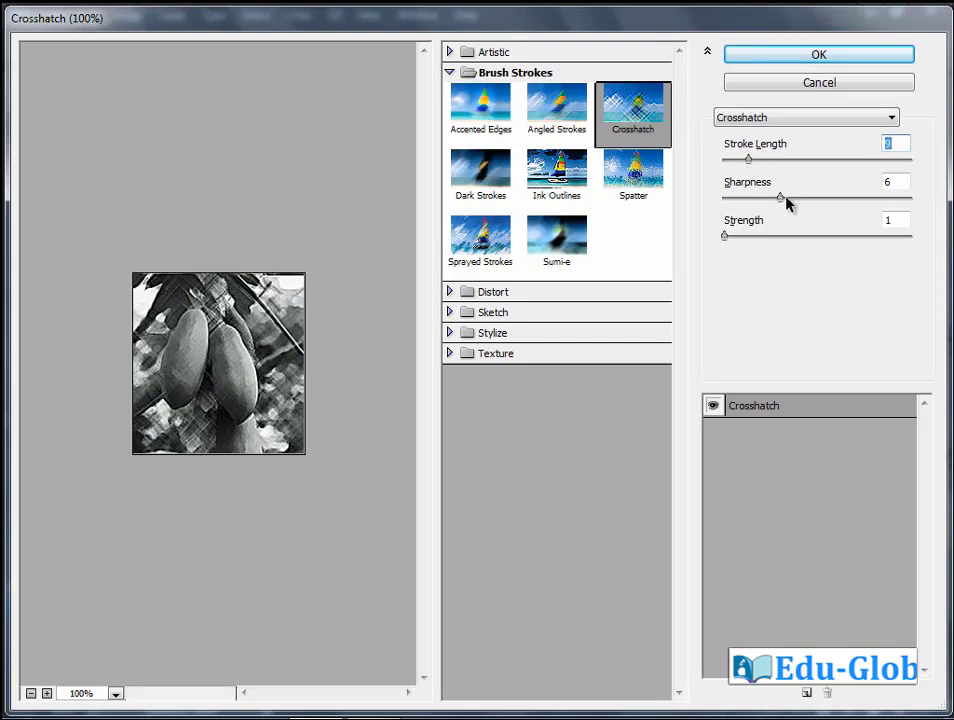
left_click_drag(785, 204, 811, 204)
left_click_drag(806, 198, 769, 197)
left_click_drag(728, 244, 760, 248)
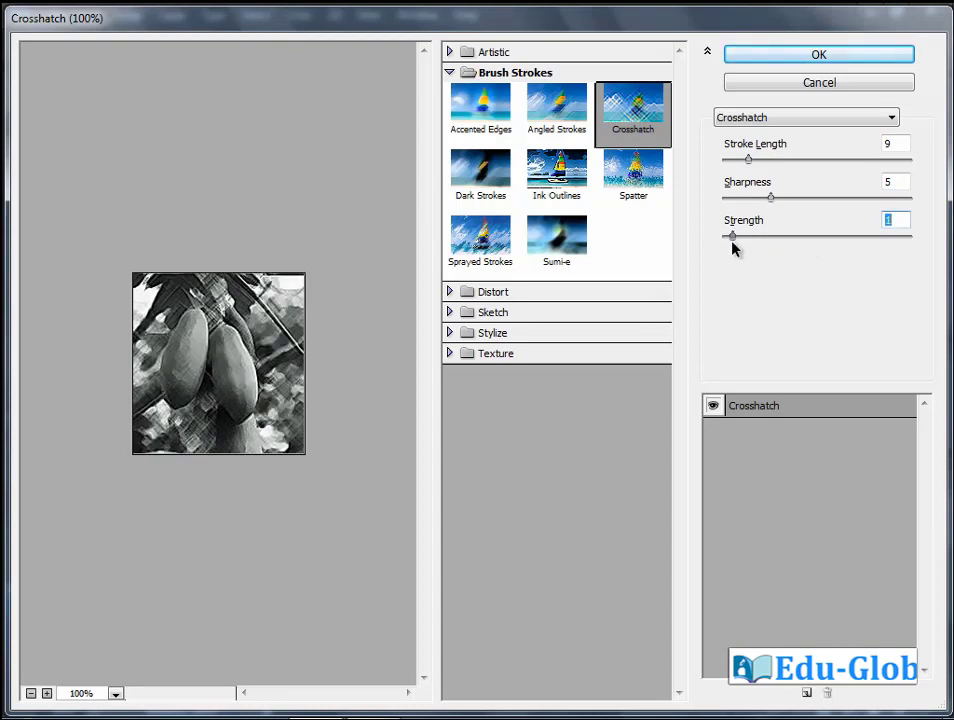
left_click(826, 58)
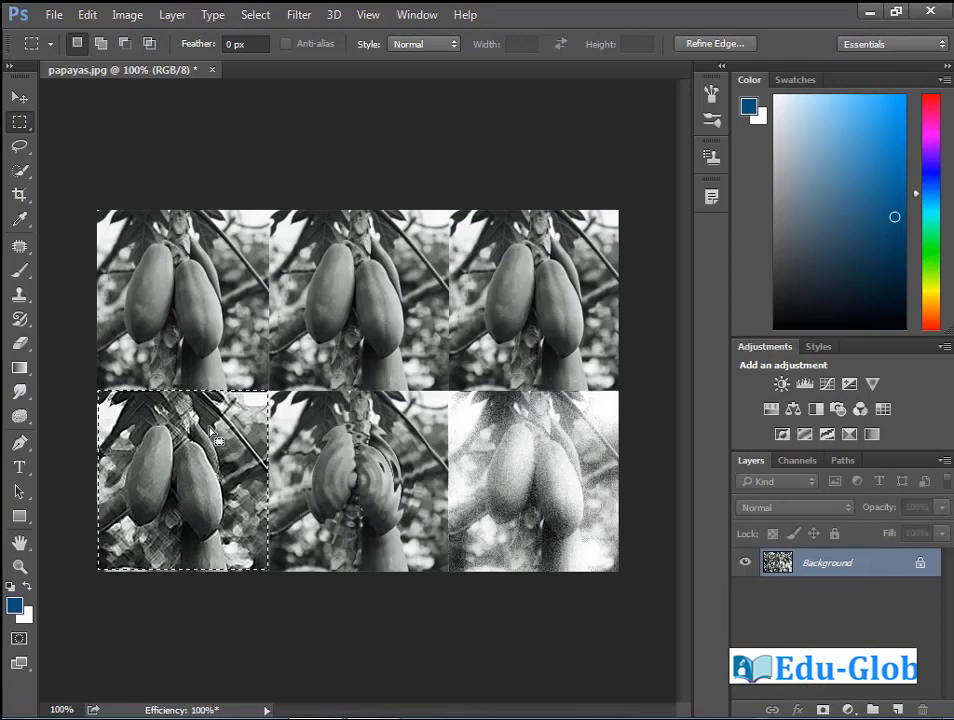
Open Fade for the Crosshatch filter on the lower-left tile and try 69% opacity with the Color Dodge mode
left_click(90, 17)
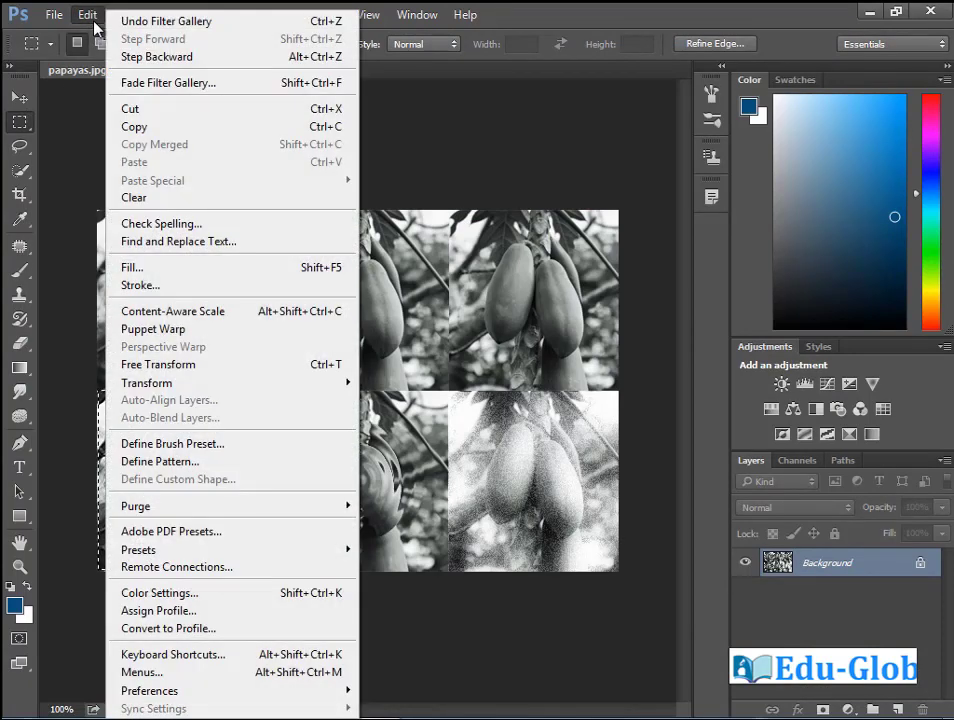
left_click(163, 83)
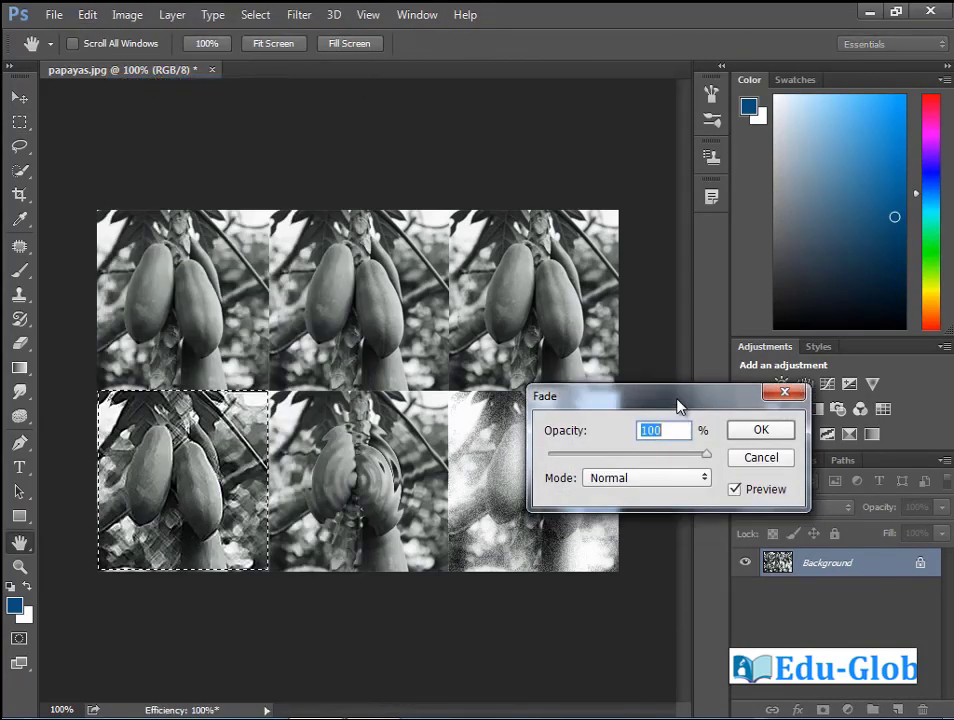
left_click_drag(697, 422, 655, 430)
left_click(700, 450)
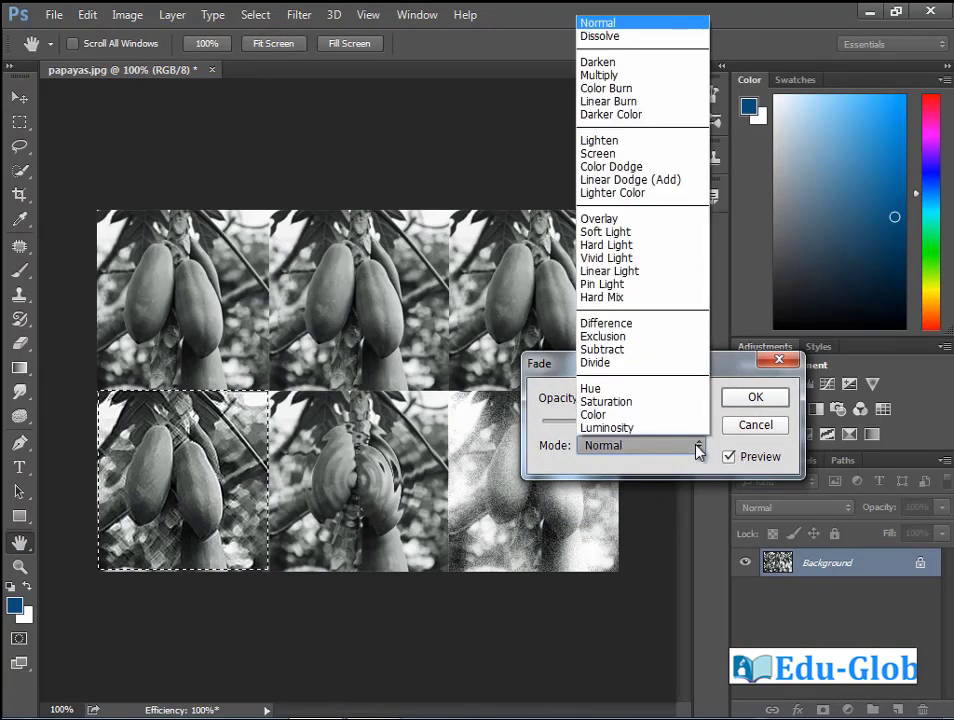
left_click(620, 164)
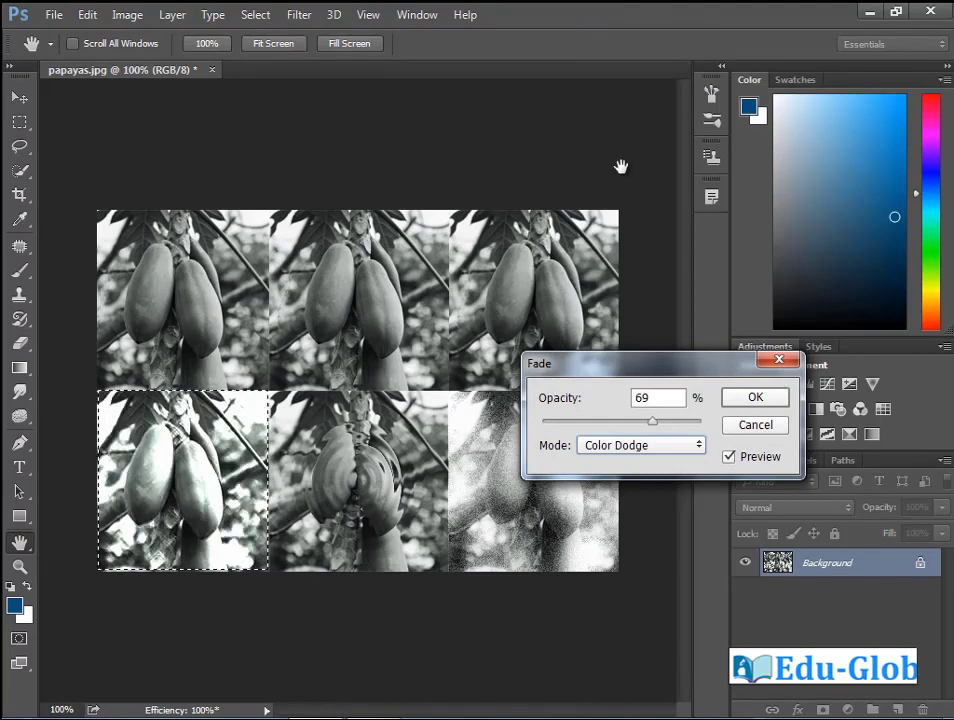
Fade the Crosshatch filter on the lower-left tile using the Multiply mode at 50% opacity
left_click(695, 445)
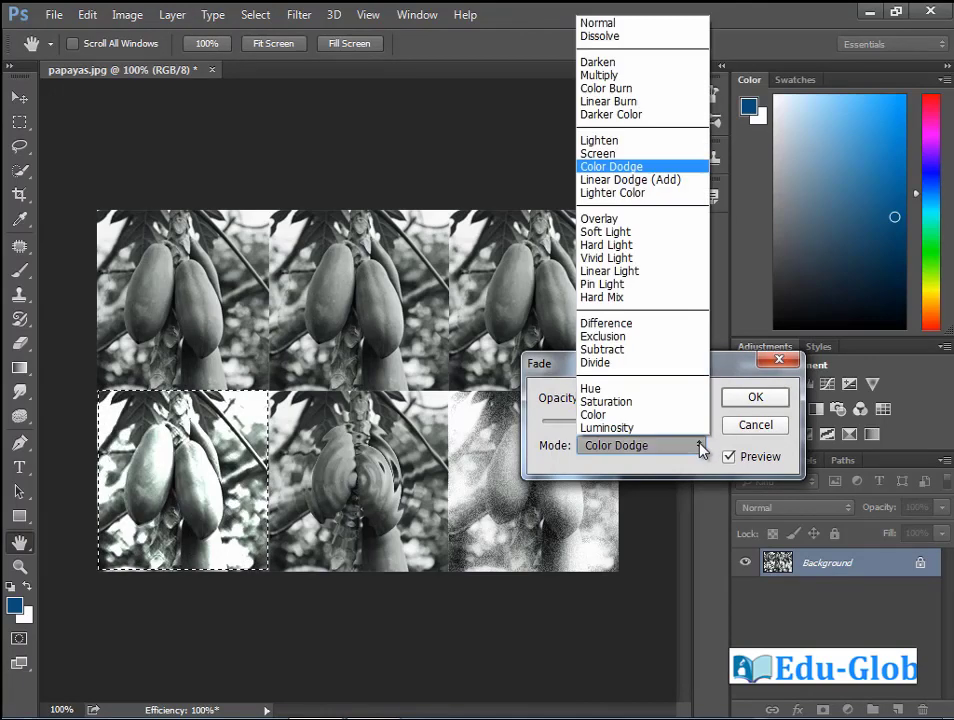
left_click(600, 75)
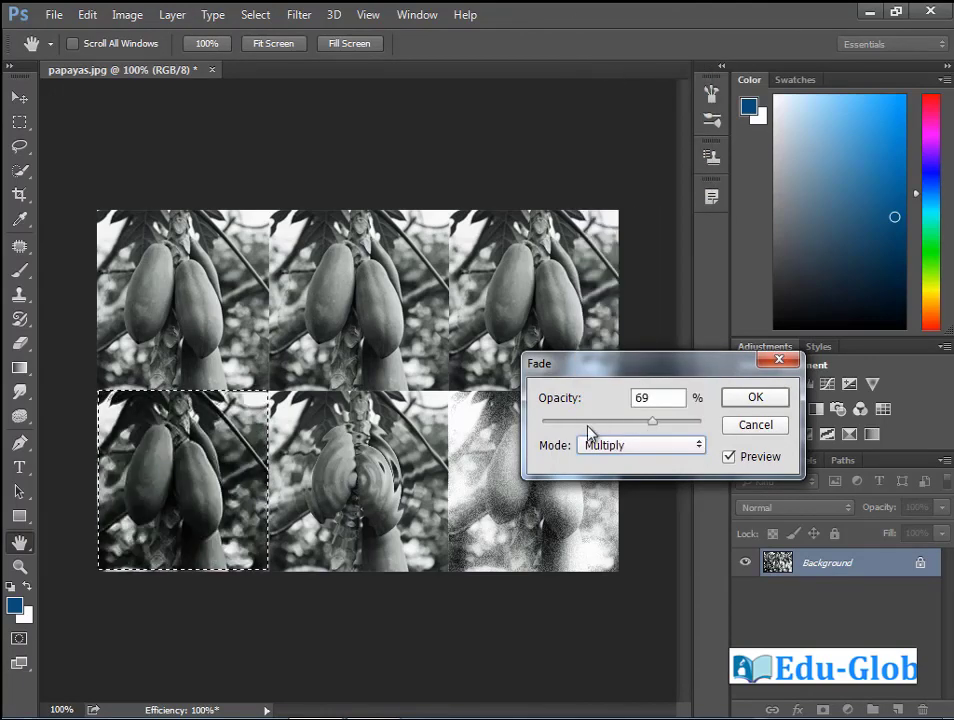
left_click_drag(656, 423, 635, 436)
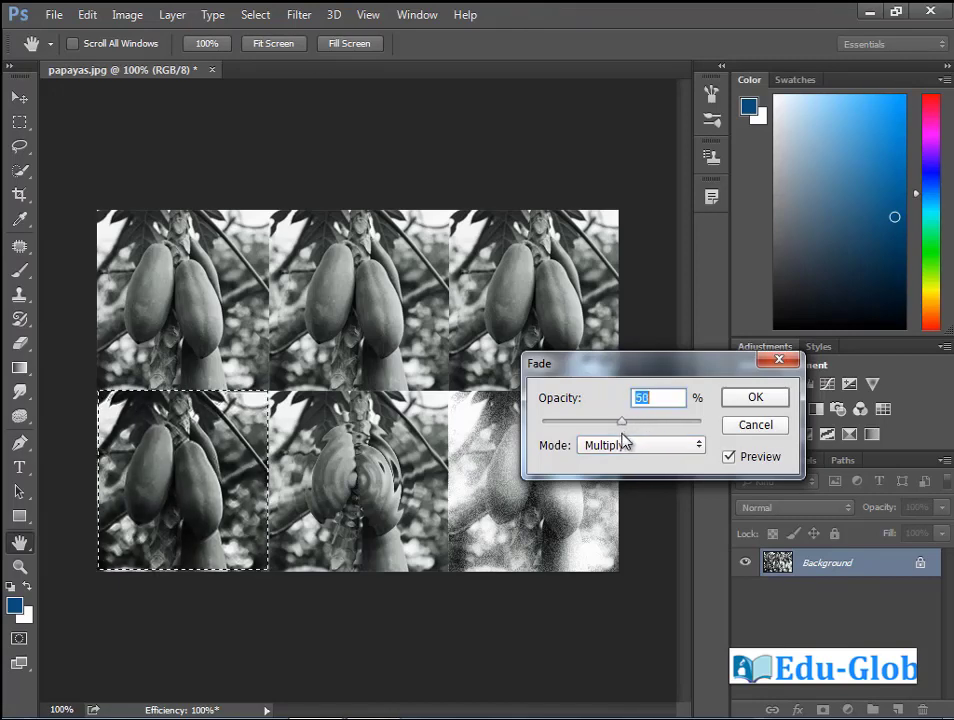
left_click(756, 398)
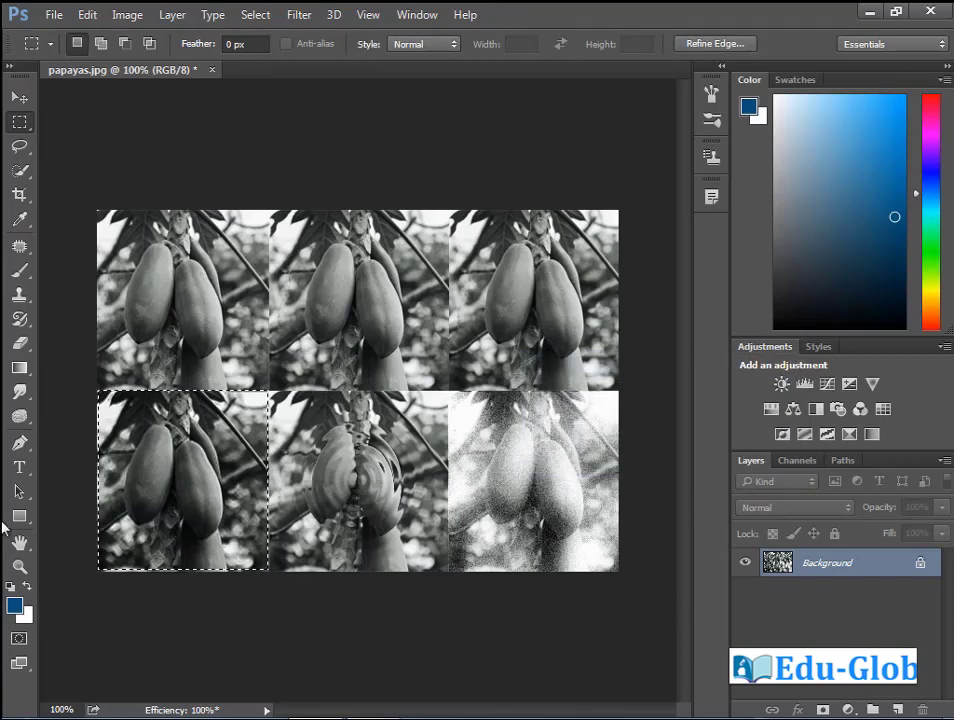
Move the selection outline onto the upper-right papaya tile and open the Color Balance adjustment for it
left_click_drag(198, 492, 551, 304)
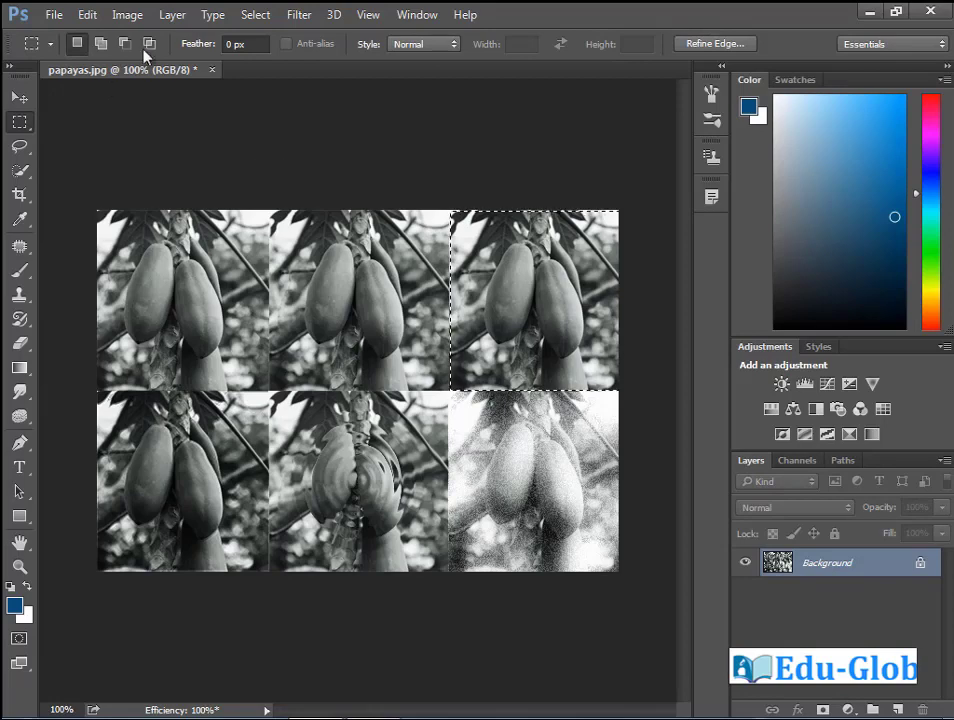
left_click(131, 15)
mouse_move(163, 66)
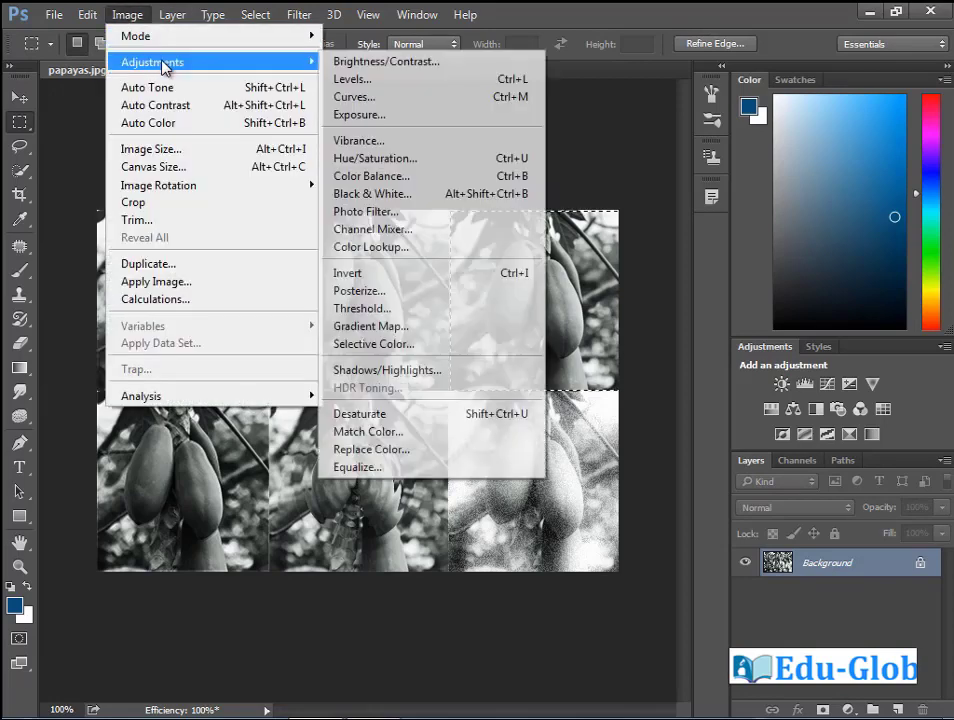
left_click(395, 178)
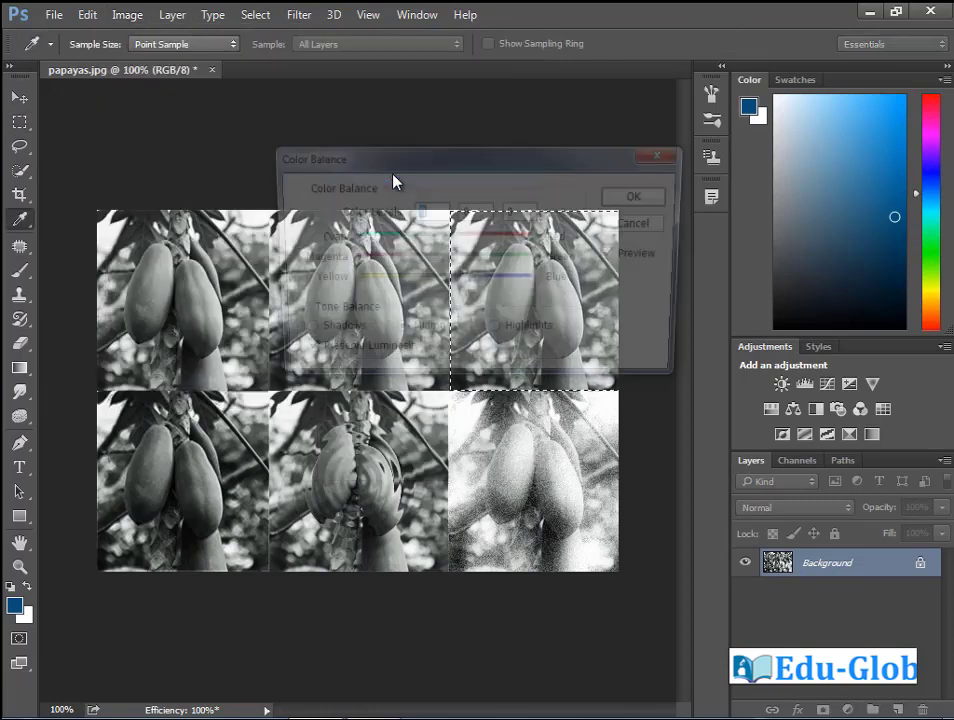
left_click_drag(496, 164, 411, 456)
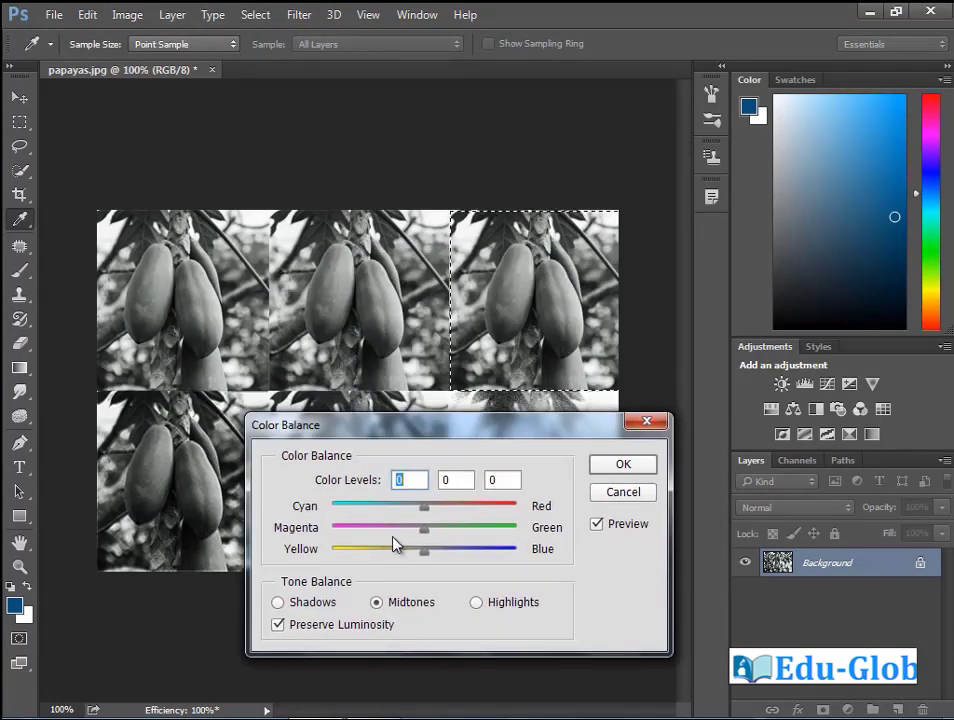
Tint the upper-right tile brown by shifting its Color Balance midtones towards red and yellow with green at +14, and deselect the tile
left_click_drag(424, 506, 462, 508)
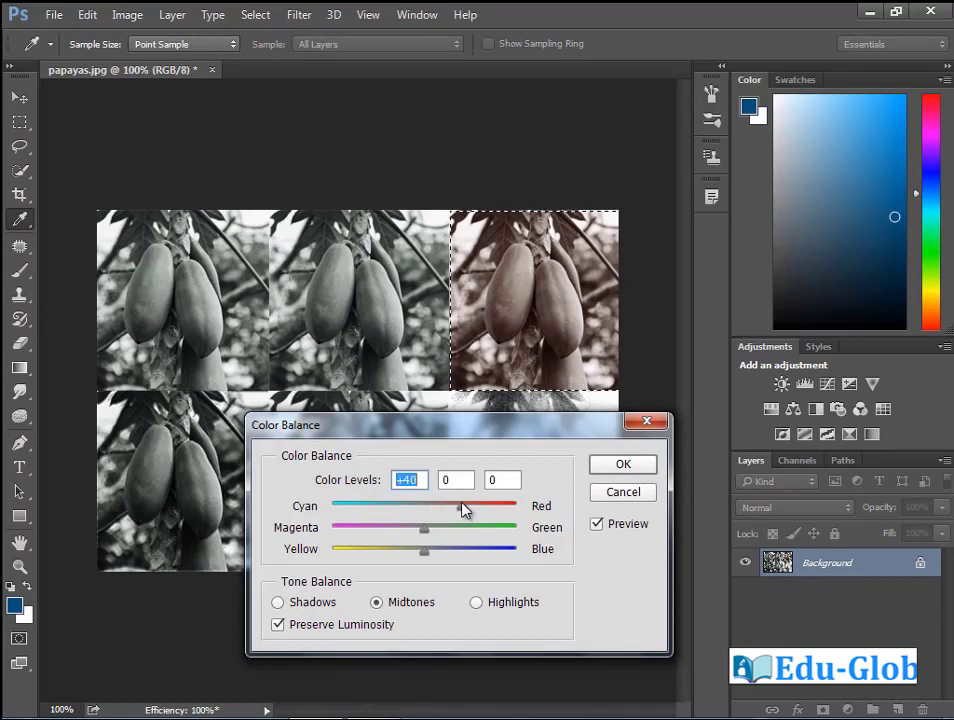
left_click(424, 556)
left_click_drag(424, 556, 473, 508)
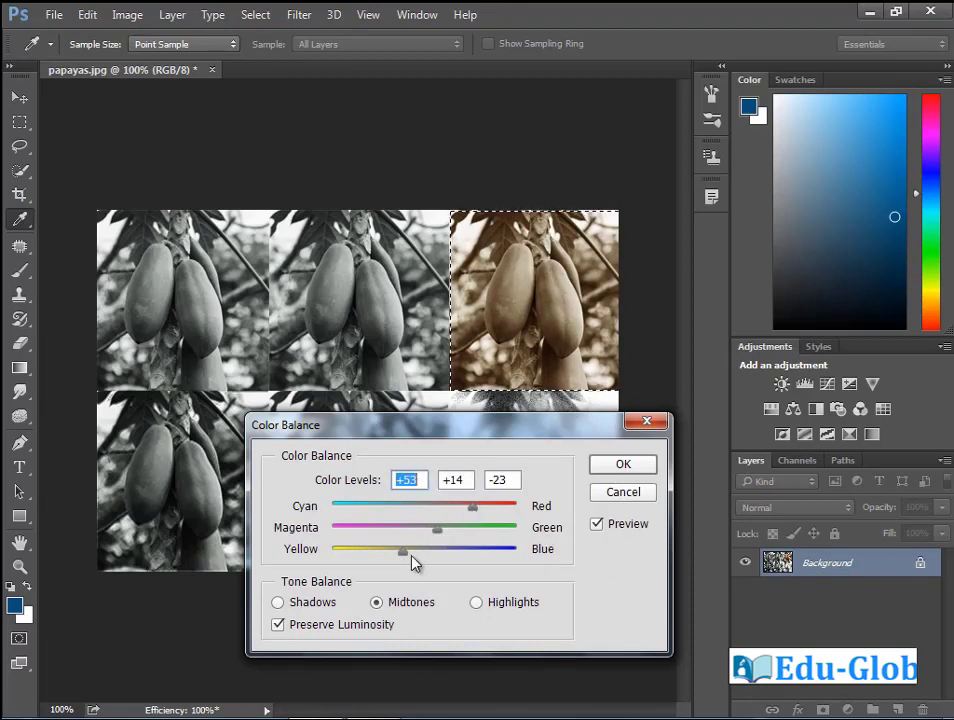
left_click_drag(404, 557, 404, 560)
left_click_drag(473, 507, 486, 512)
left_click(623, 464)
key("m")
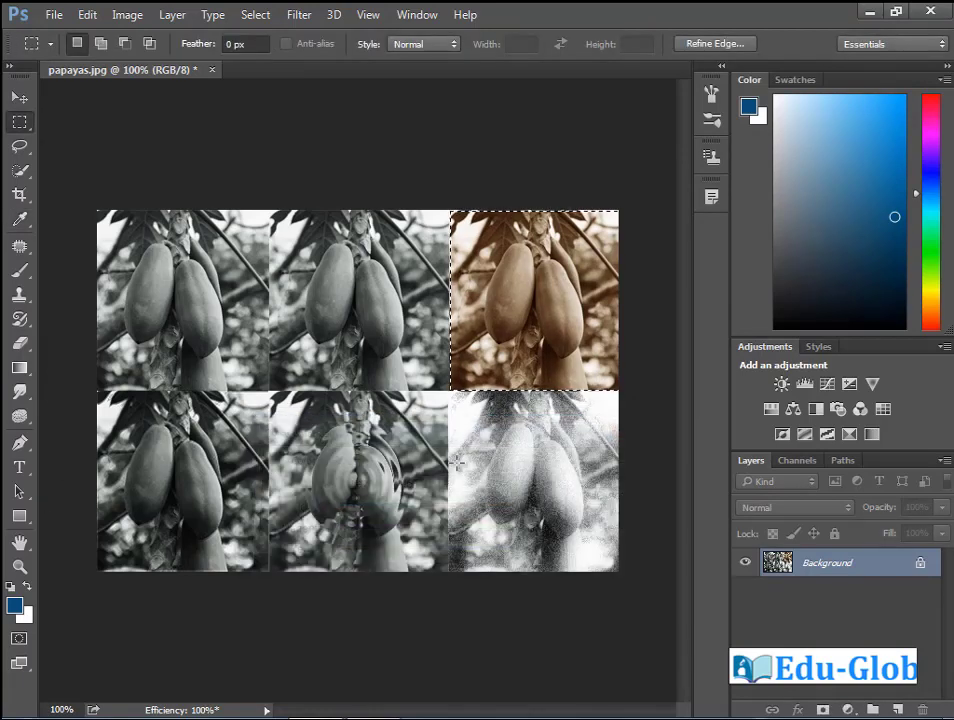
left_click(524, 375)
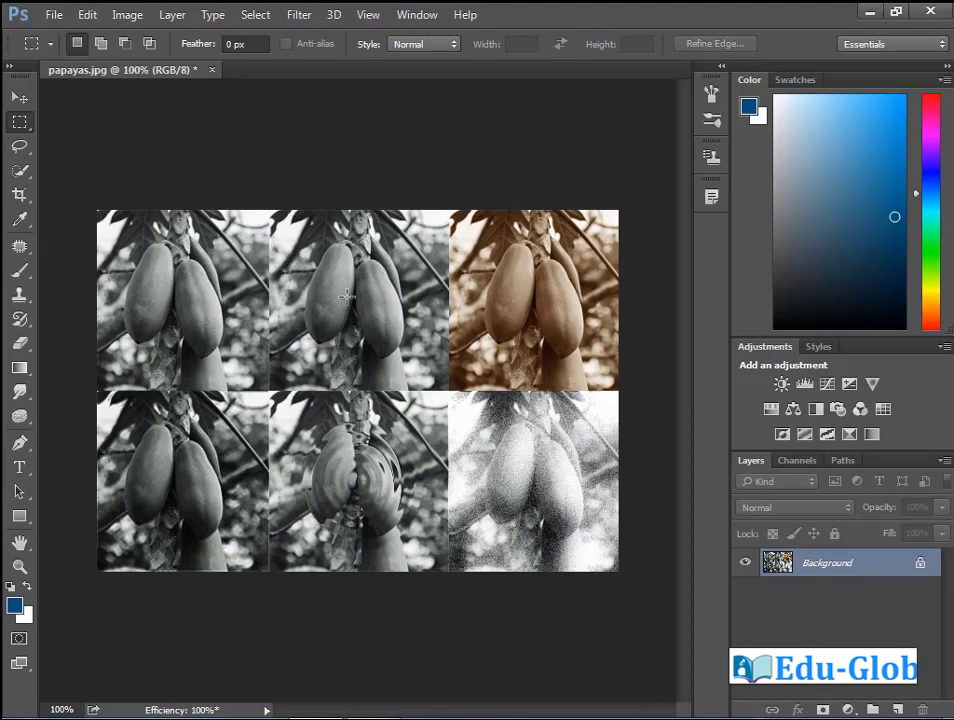
Trace the outer edge of the left papaya in the upper-middle tile with a Pen tool path
key("ctrl+space")
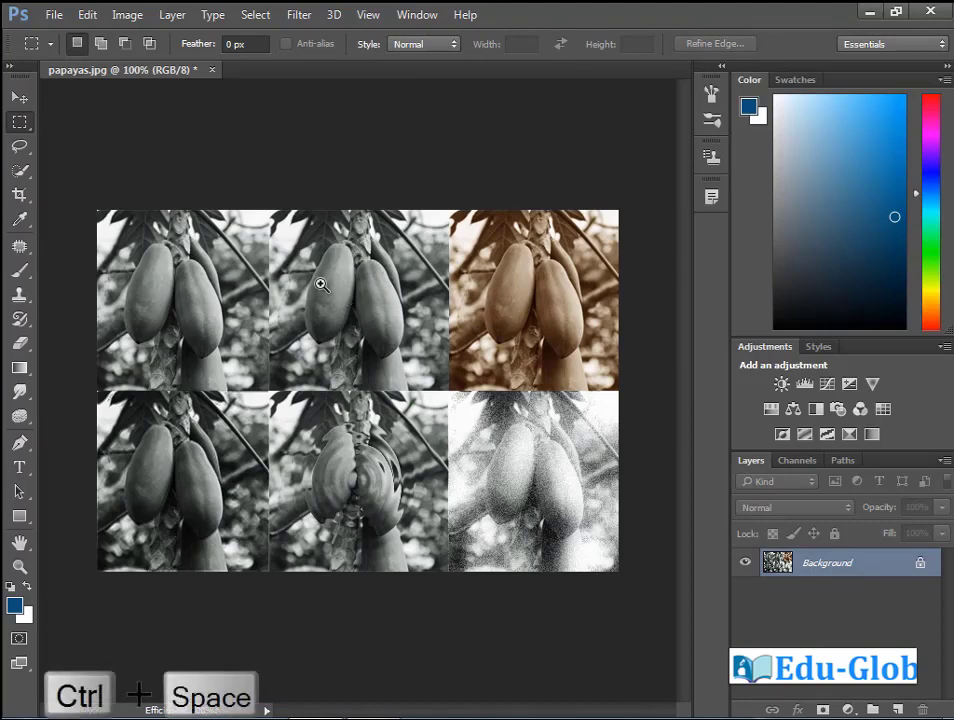
left_click_drag(298, 218, 432, 390)
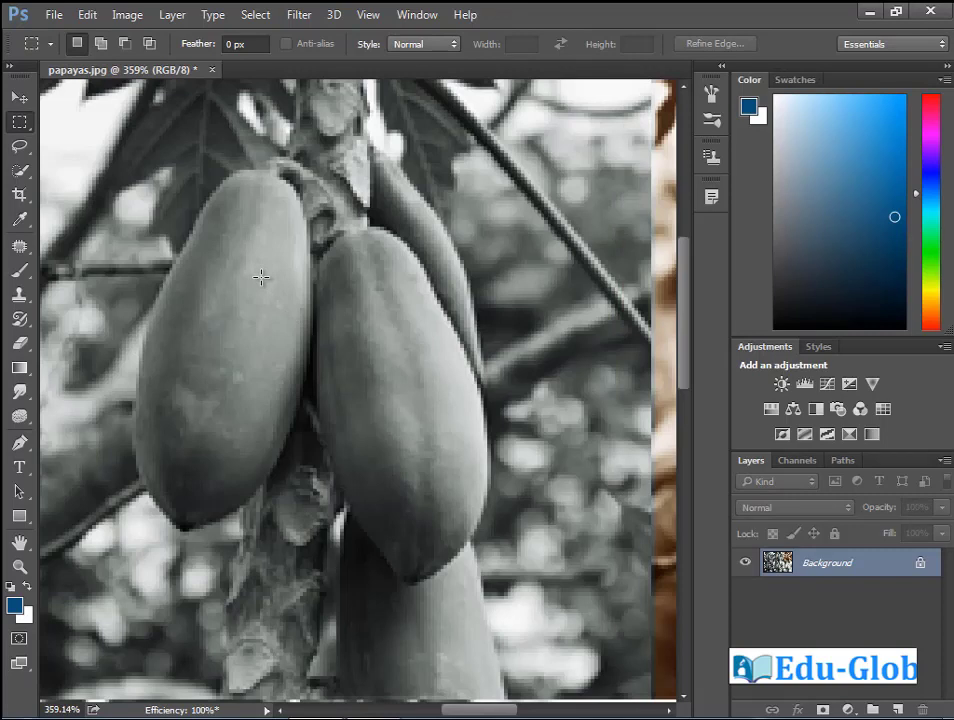
left_click(20, 442)
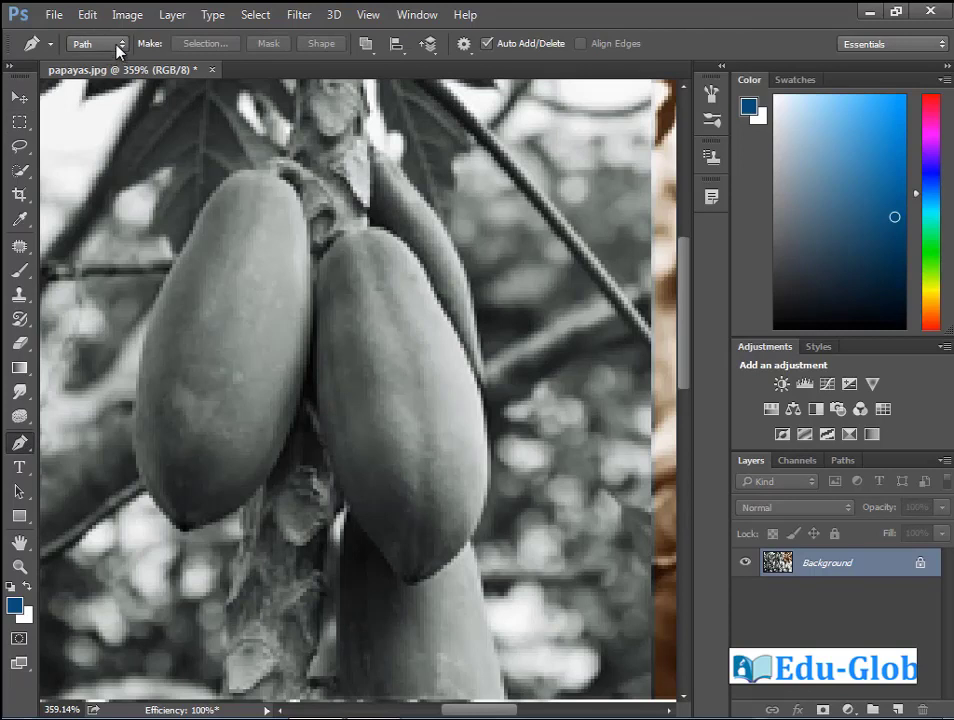
left_click(274, 172)
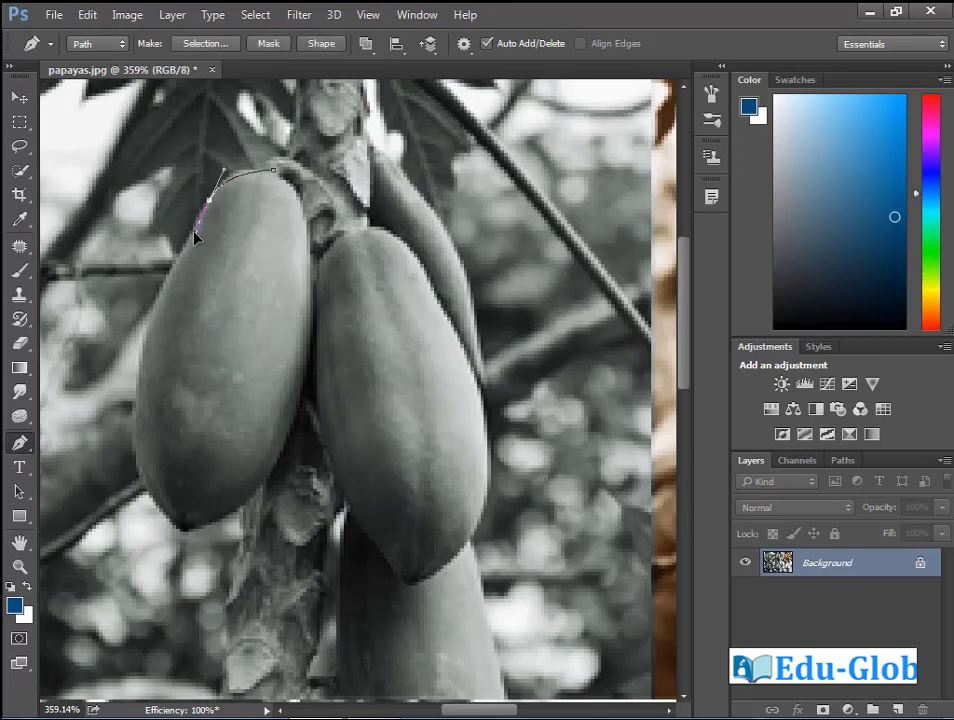
left_click(188, 243)
left_click(160, 297)
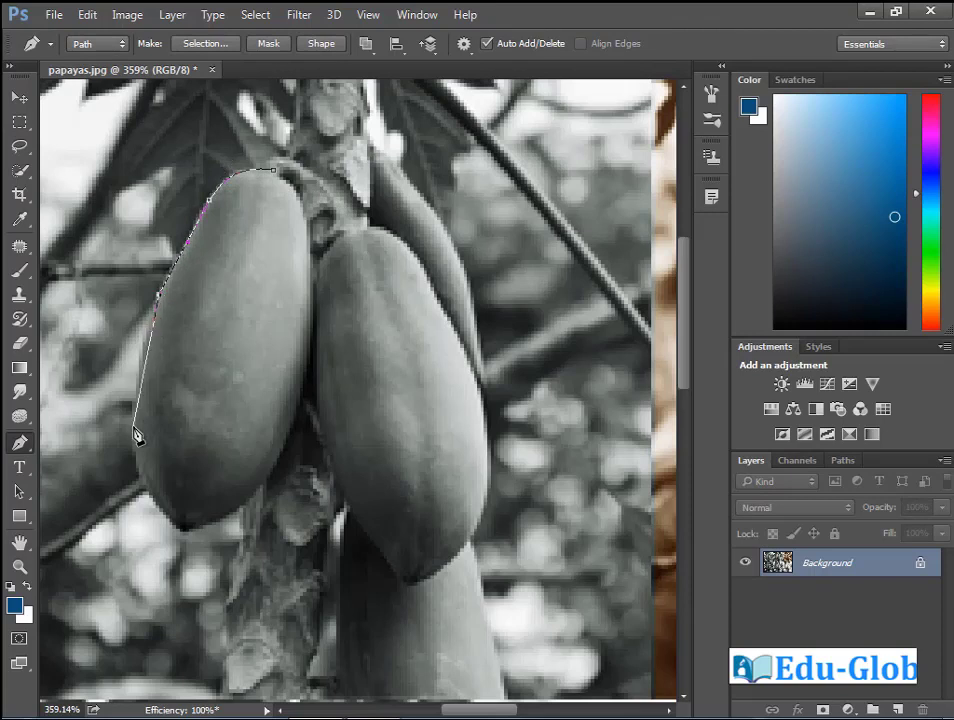
left_click_drag(135, 430, 146, 482)
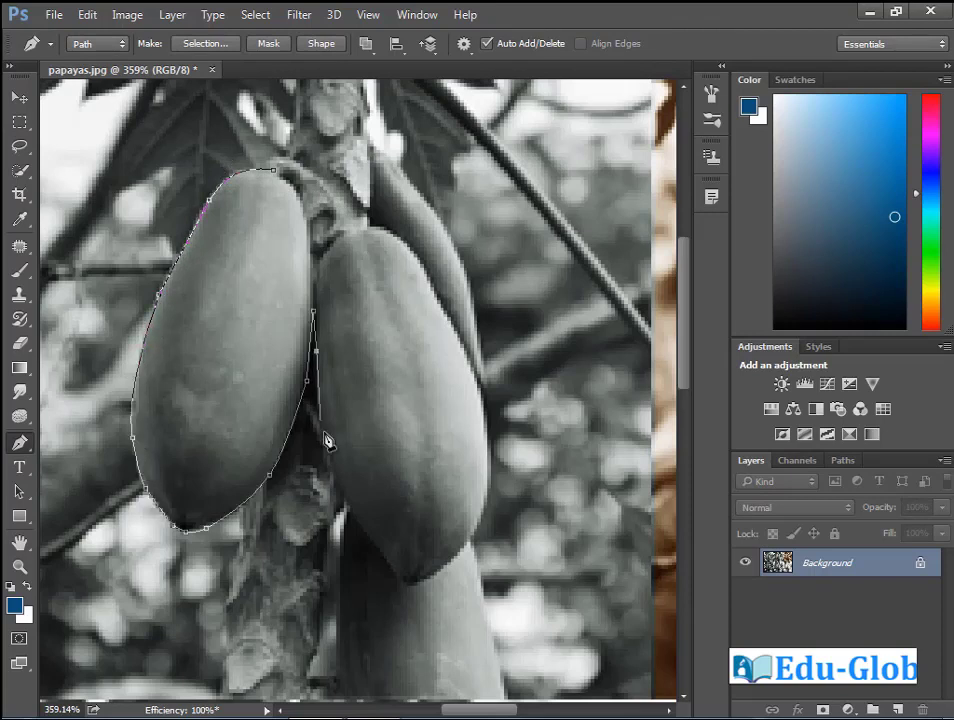
Continue the path around the right papaya of the upper-middle tile, close it at the stems and convert it to a selection
left_click_drag(333, 466, 408, 592)
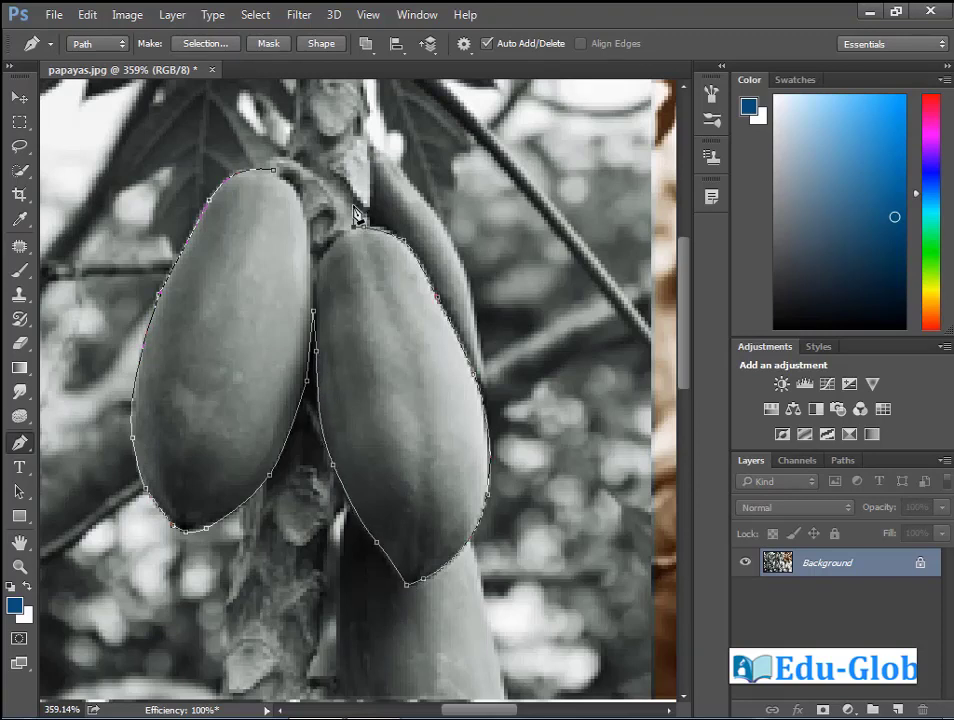
left_click(332, 244)
left_click(316, 265)
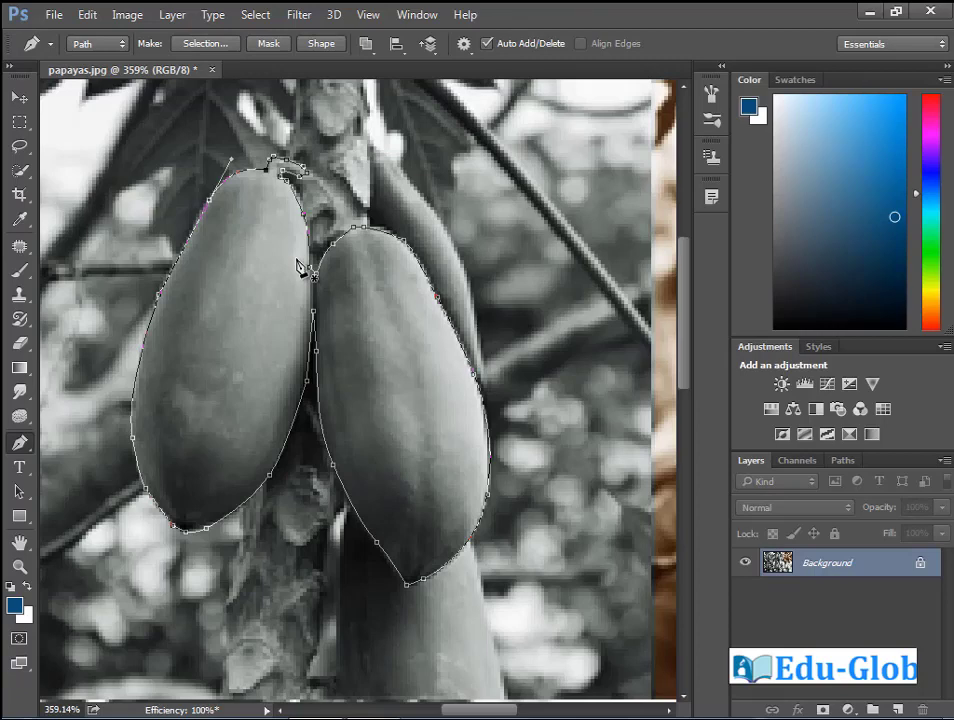
key("ctrl+Return")
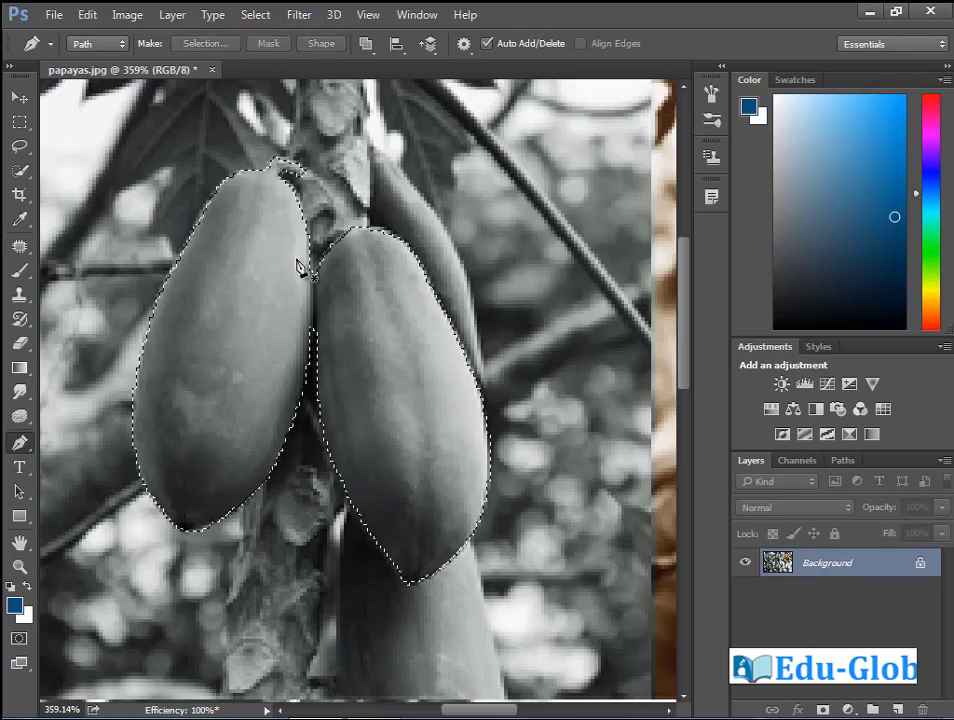
Open Hue/Saturation for the two selected papayas in the upper-middle tile and try Hue -43 with Saturation +52
key("ctrl+0")
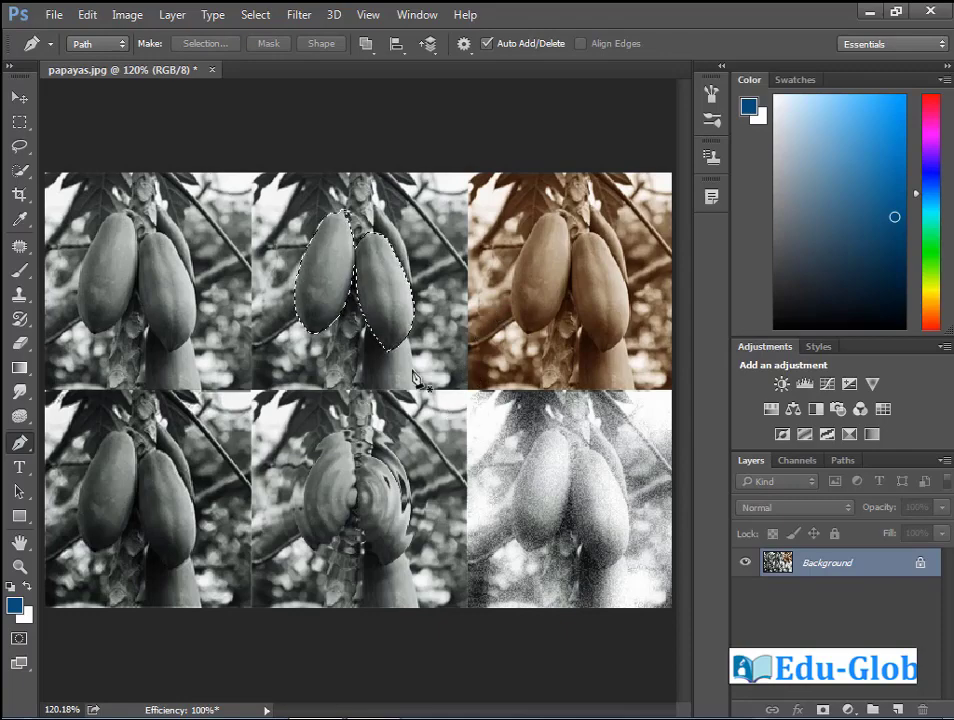
left_click(126, 15)
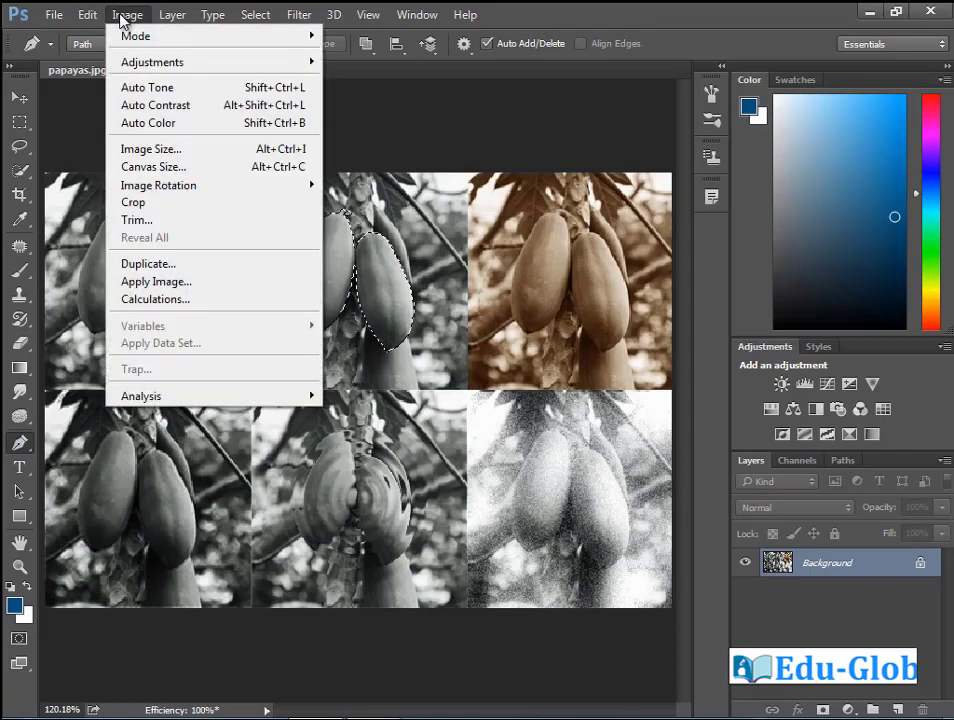
mouse_move(185, 64)
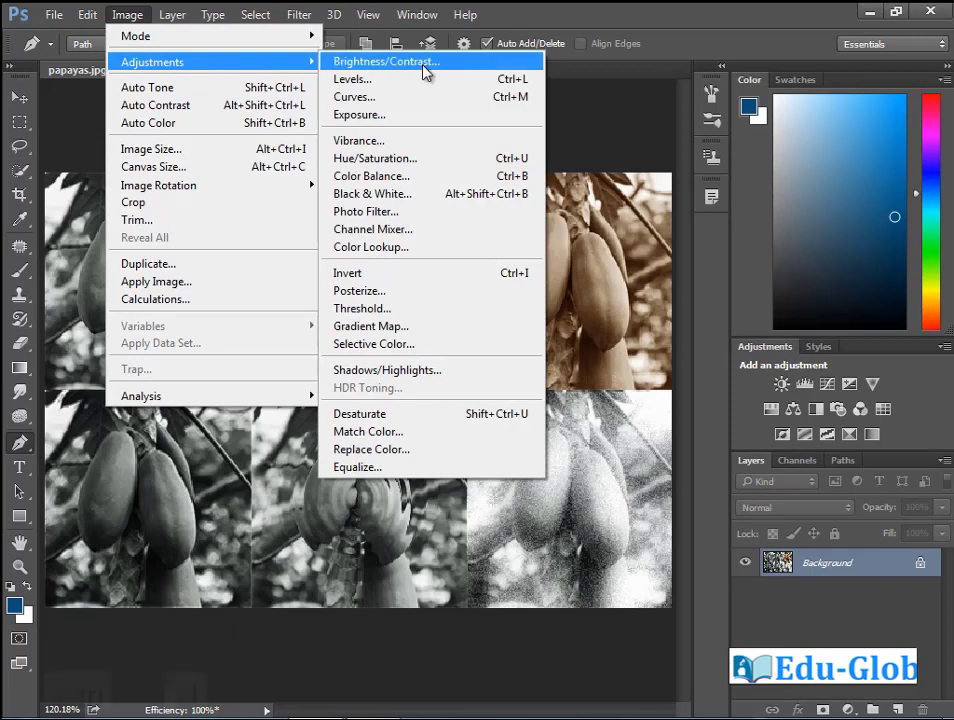
key("ctrl+u")
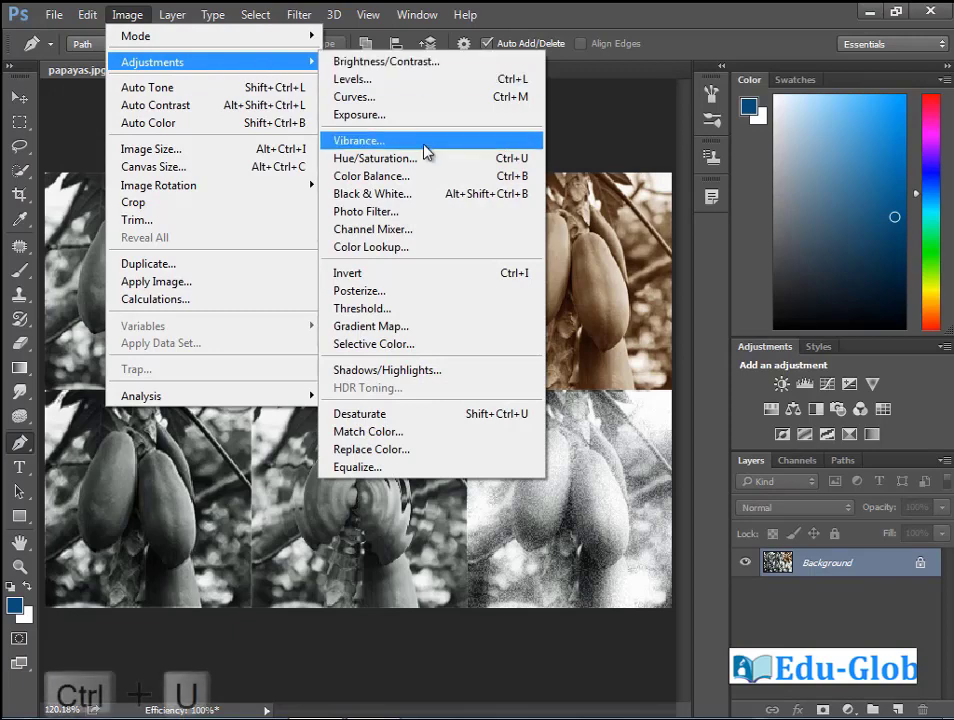
left_click(497, 160)
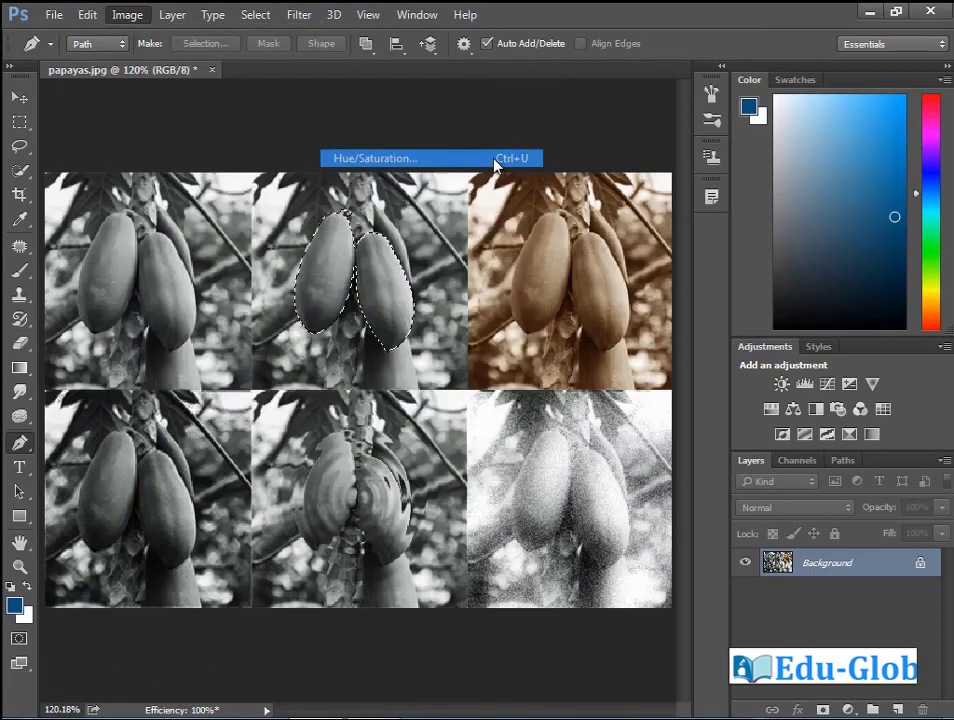
left_click_drag(449, 134, 393, 397)
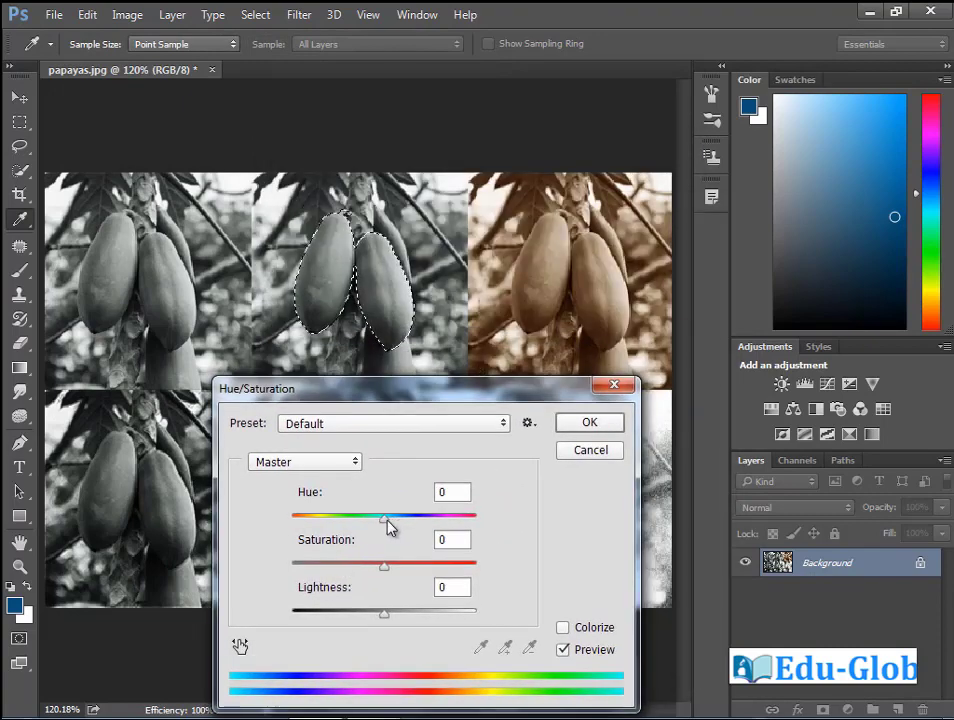
left_click_drag(390, 528, 432, 575)
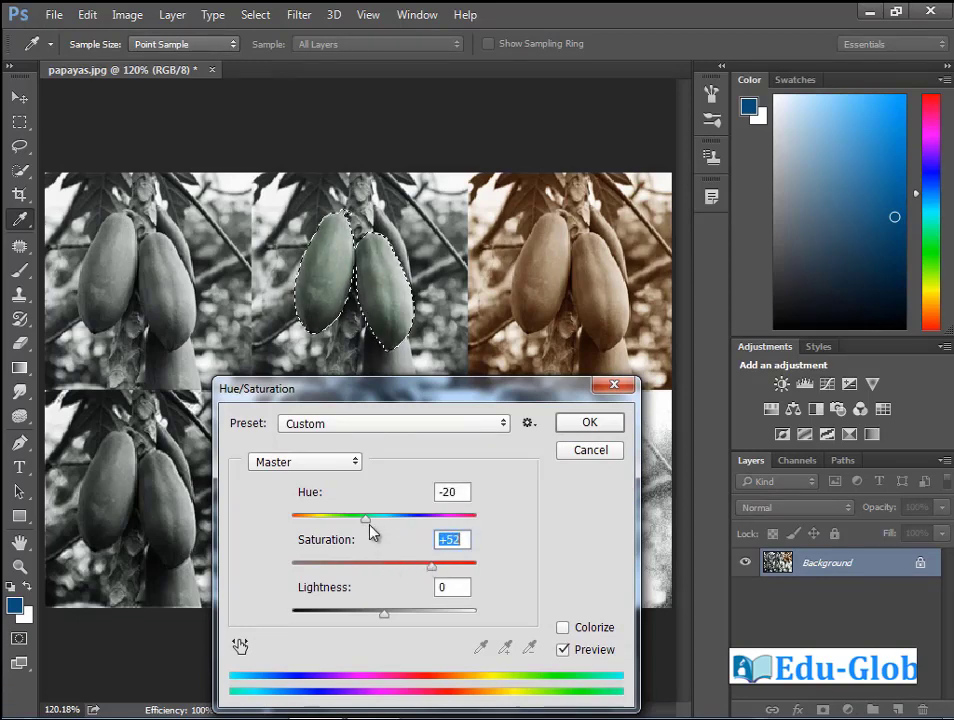
left_click_drag(368, 520, 347, 522)
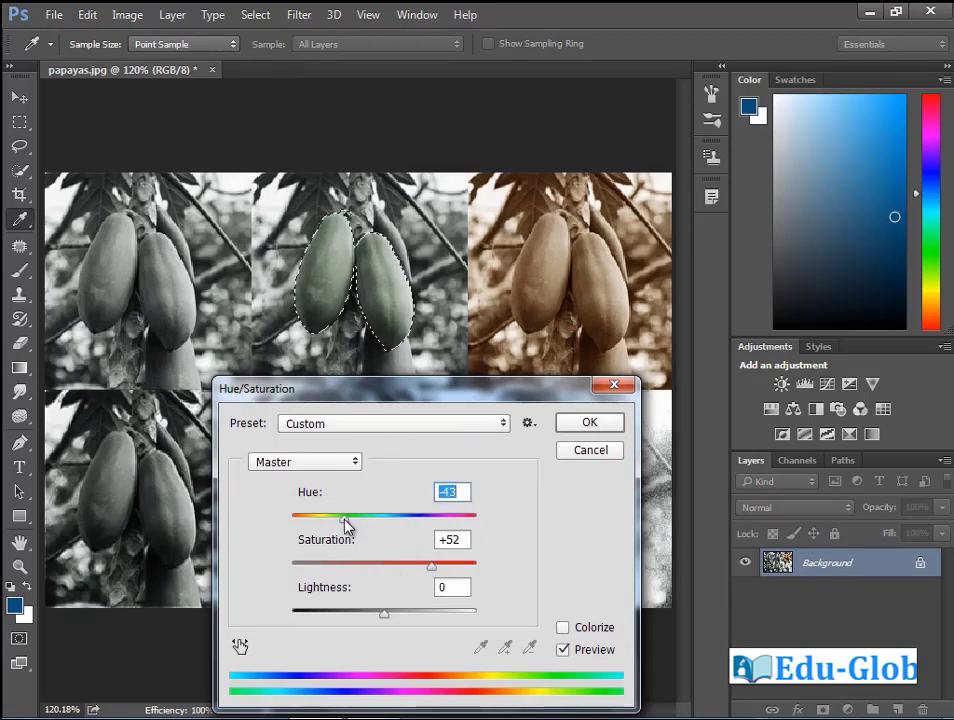
Colorize the selected papayas green with Hue 105, Saturation 26 and Lightness -11, and deselect them
left_click(564, 628)
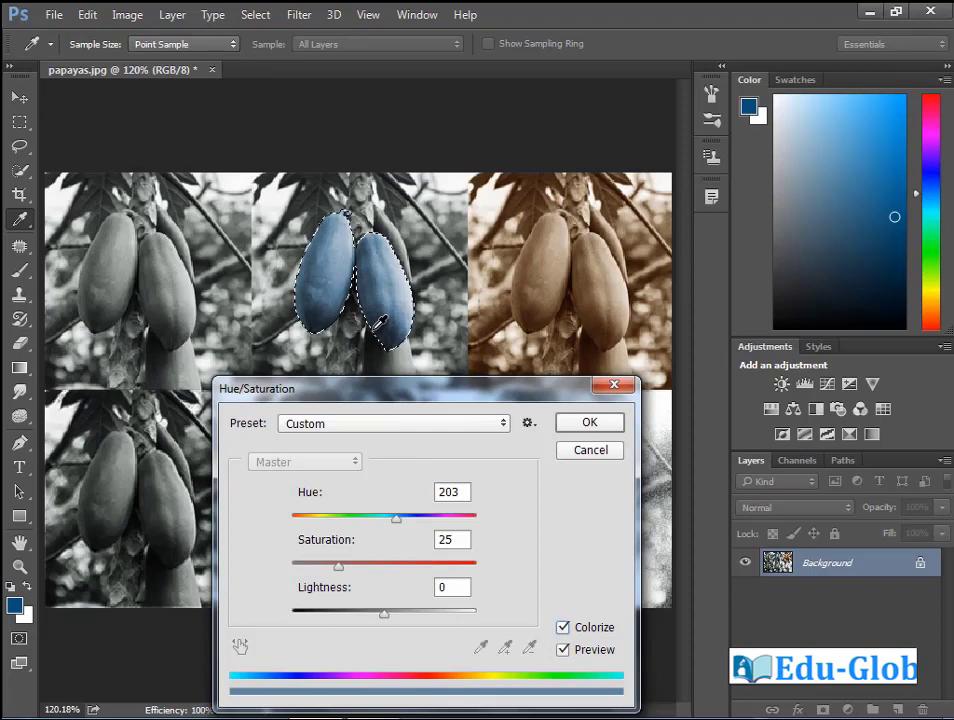
left_click_drag(399, 528, 351, 568)
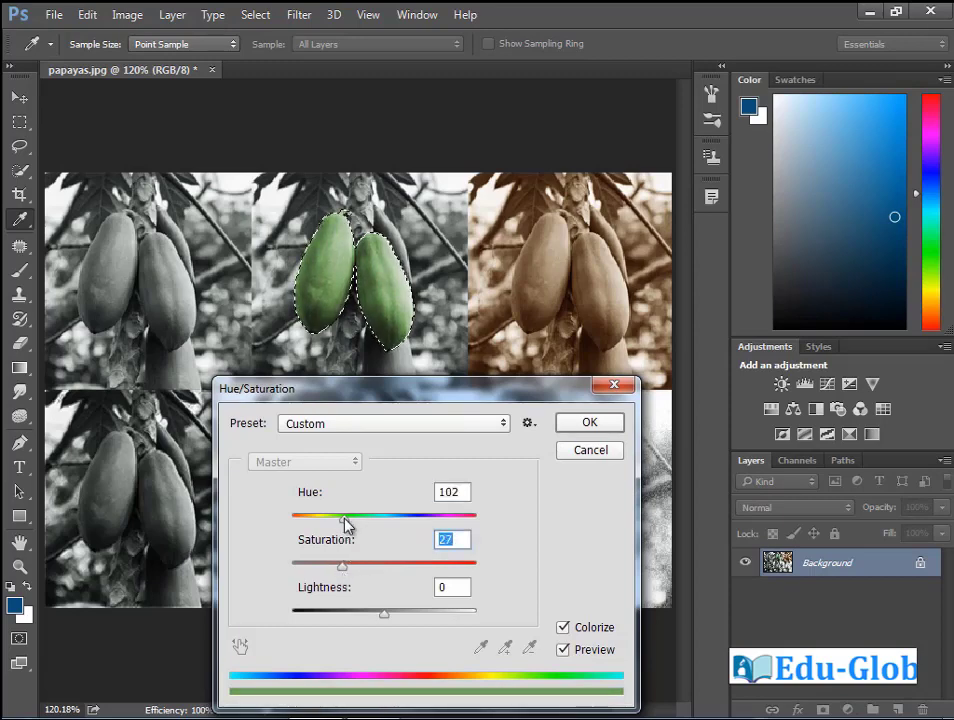
mouse_move(345, 519)
left_mouse_down()
mouse_move(337, 528)
mouse_move(350, 526)
left_mouse_up()
left_click_drag(381, 611, 374, 611)
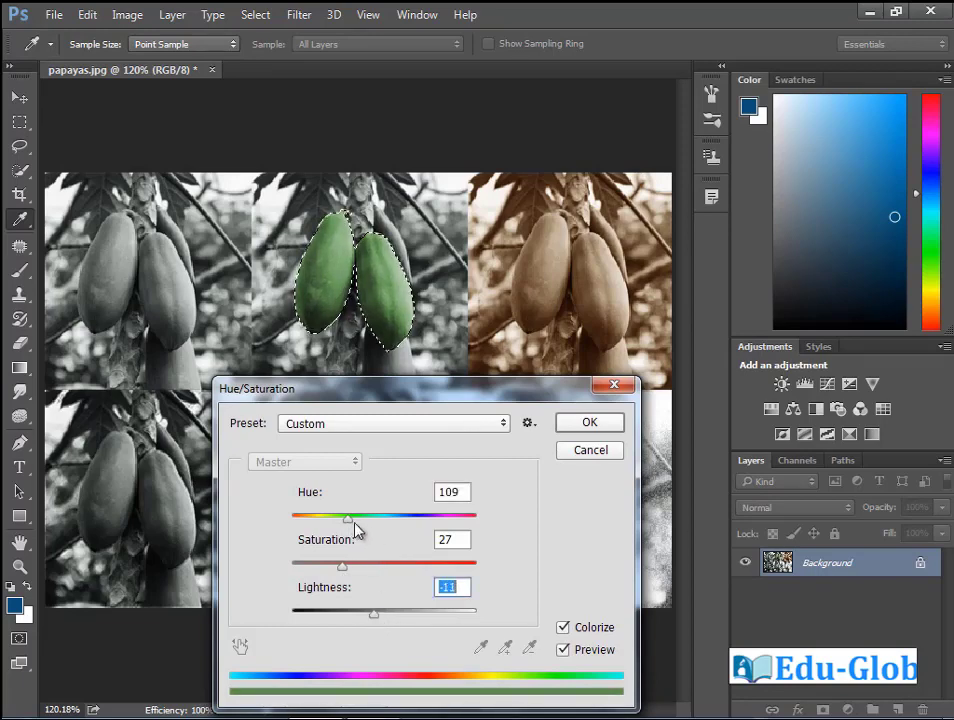
left_click_drag(351, 520, 339, 565)
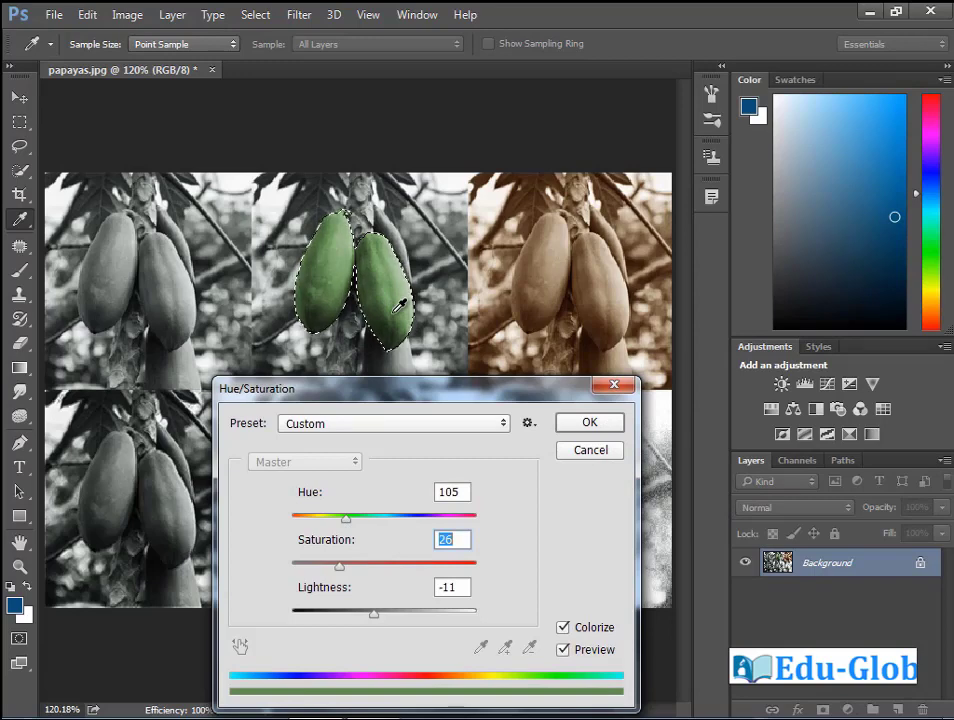
left_click(593, 424)
key("p")
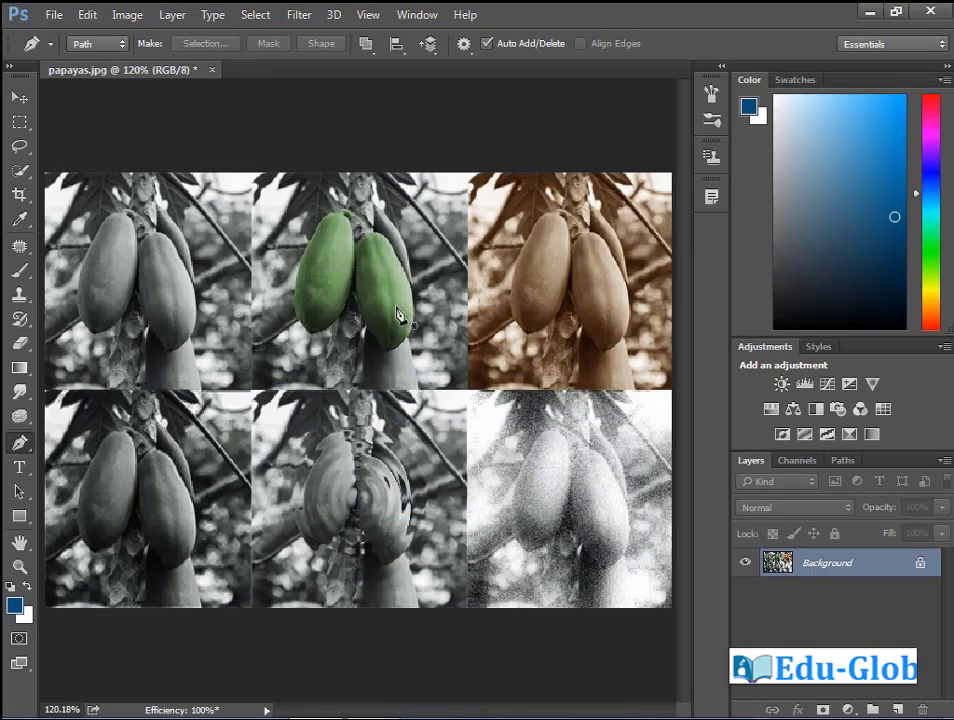
key("ctrl+d")
Start a Pen tool path at the top of the right papaya in the upper-left tile and trace down its left edge
left_click_drag(48, 137, 237, 383)
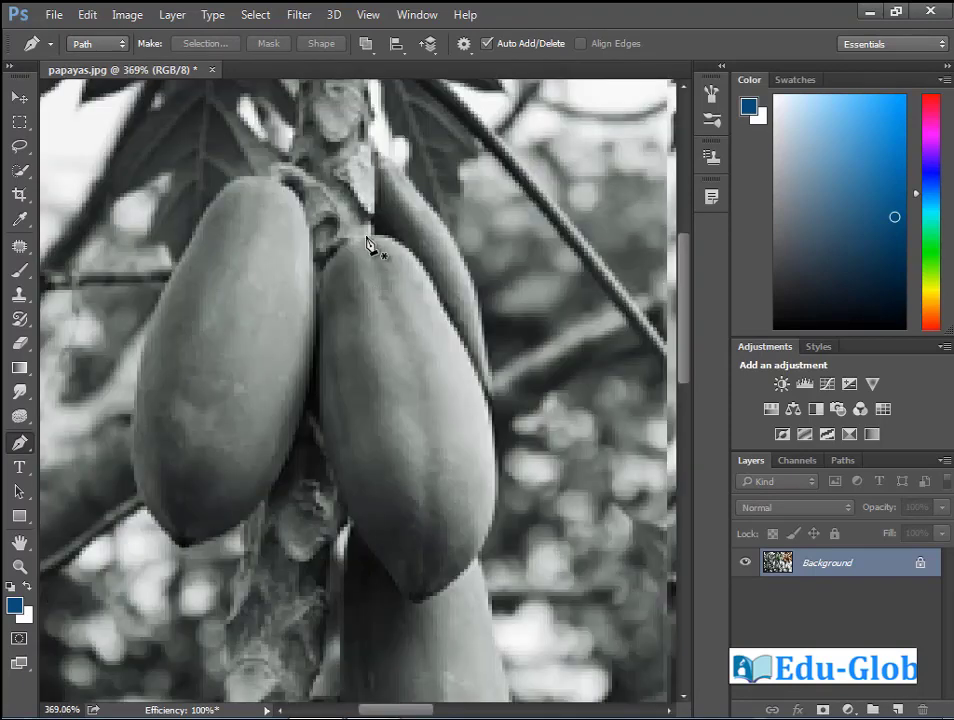
left_click_drag(367, 240, 312, 285)
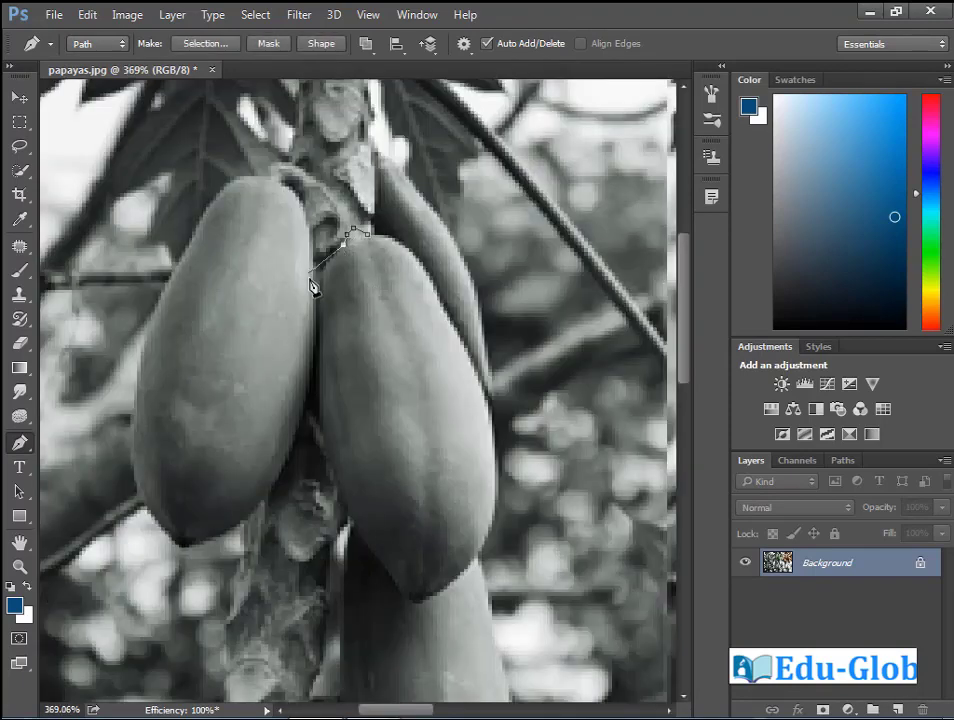
left_click(318, 290)
left_click(320, 393)
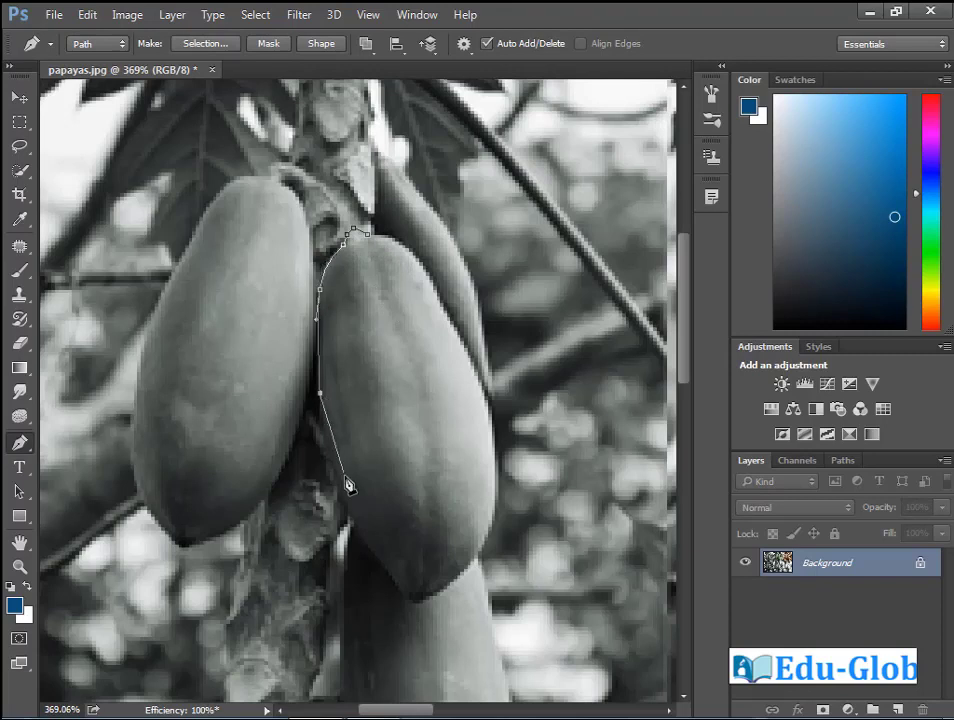
left_click_drag(346, 506, 373, 550)
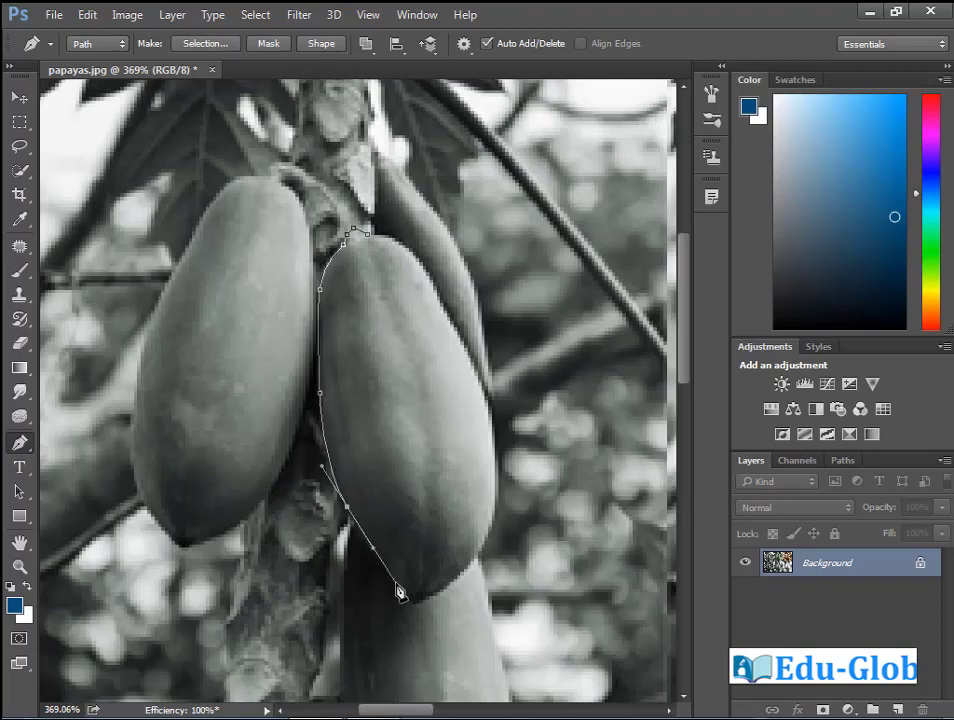
Continue the path around the tip and right edge of the right papaya, close it at the top and convert it to a selection
left_click(396, 584)
left_click(413, 602)
left_click(474, 546)
left_click(492, 508)
left_click(495, 453)
left_click(491, 427)
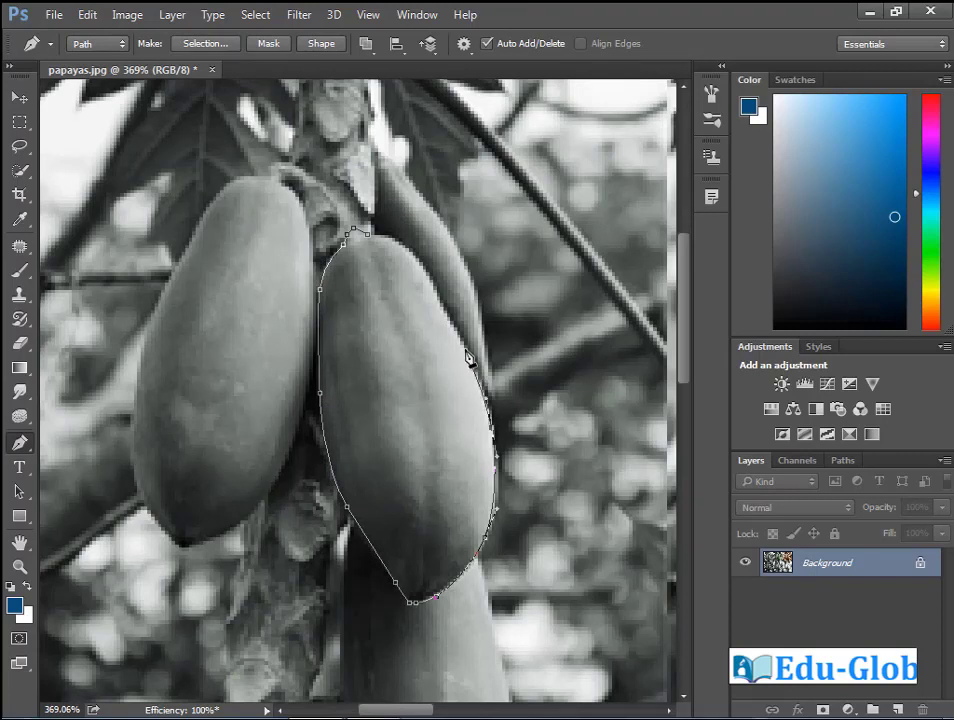
left_click(465, 345)
left_click(436, 290)
left_click(360, 233)
key("ctrl+Return")
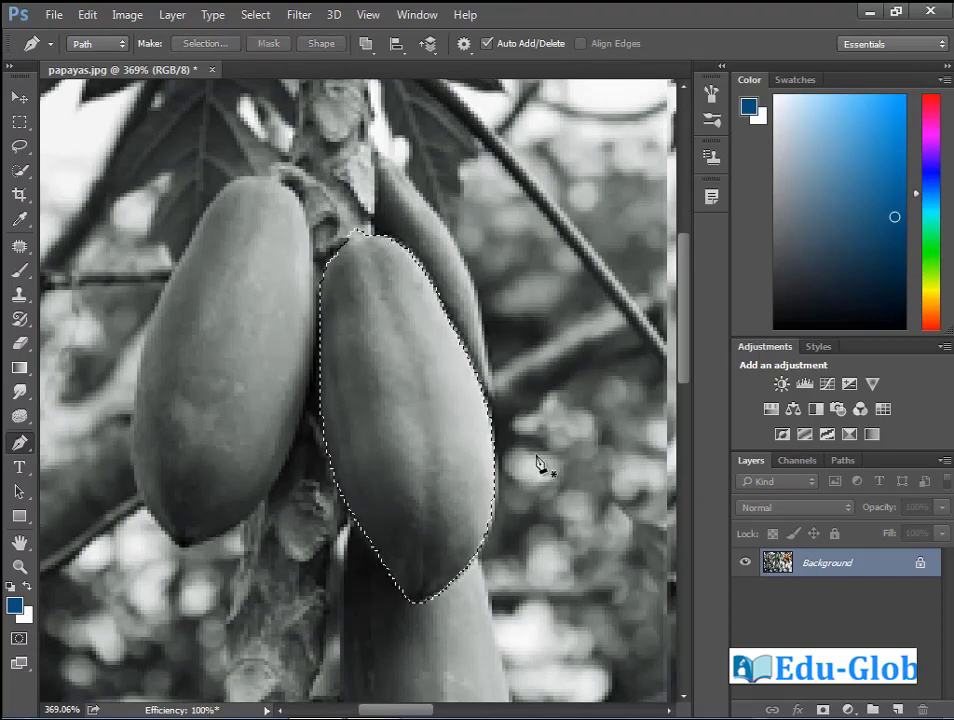
Colorize the selected papaya yellow using Hue/Saturation with Hue 58 and Saturation 29
left_click(128, 15)
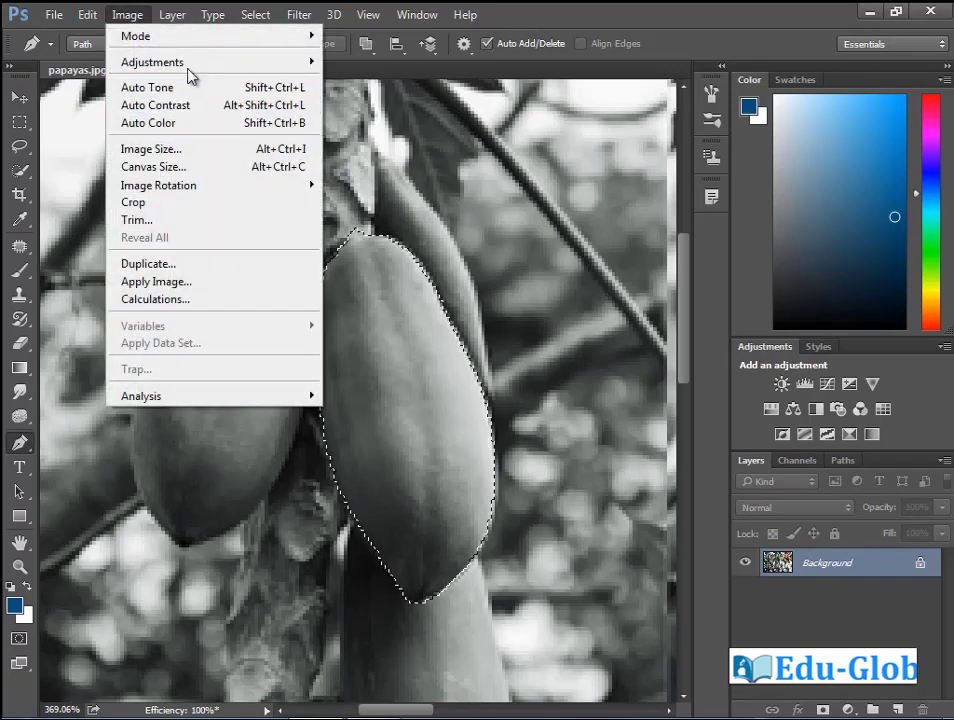
mouse_move(222, 73)
left_click(450, 157)
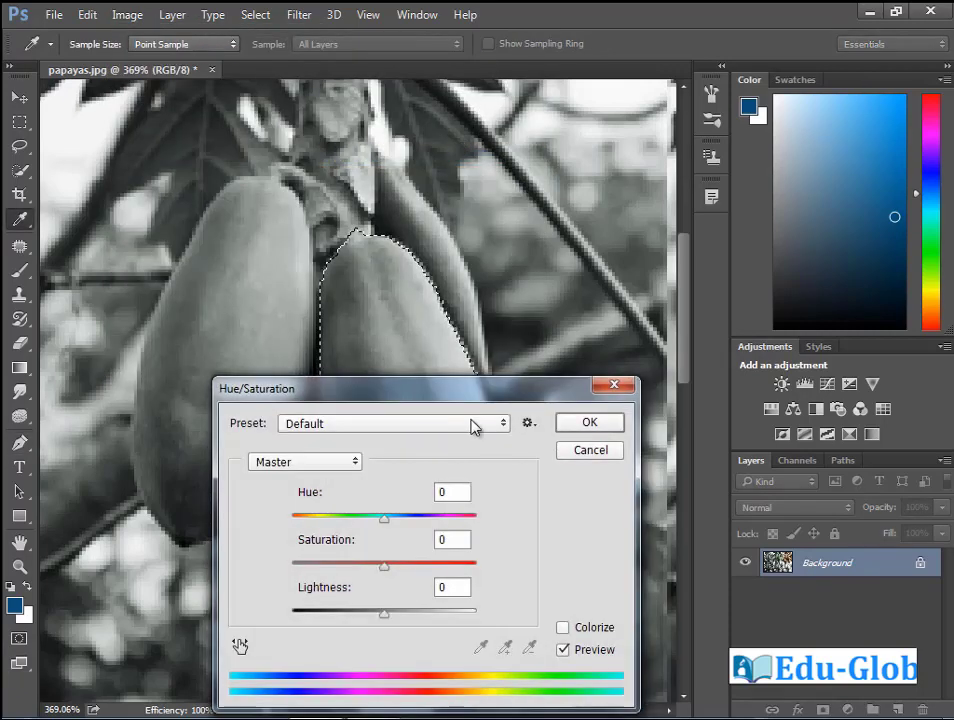
left_click_drag(468, 398, 728, 315)
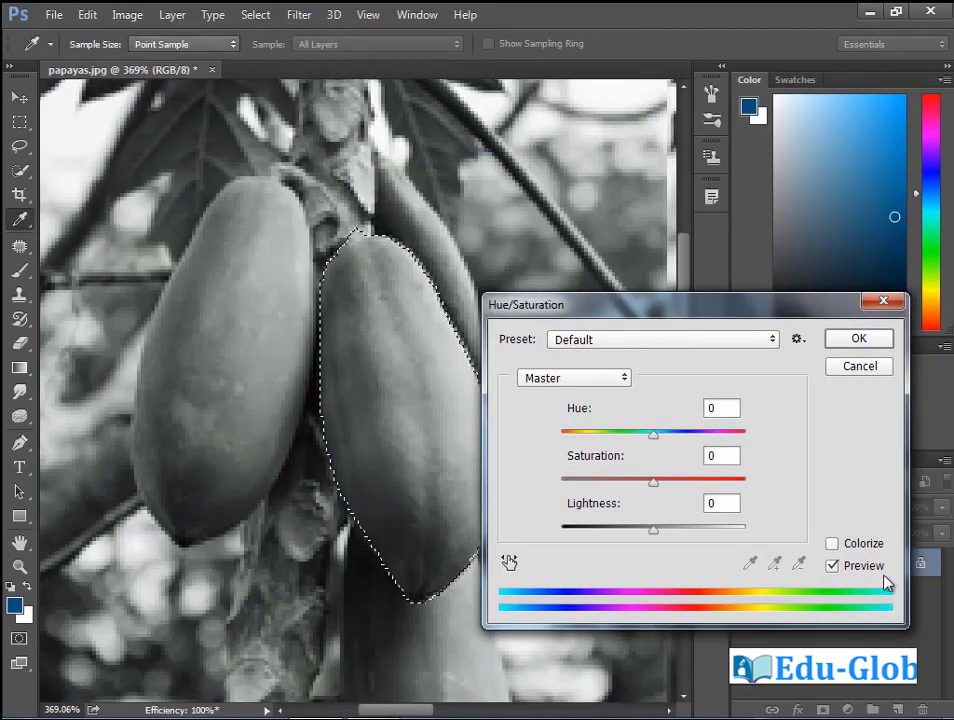
left_click(832, 544)
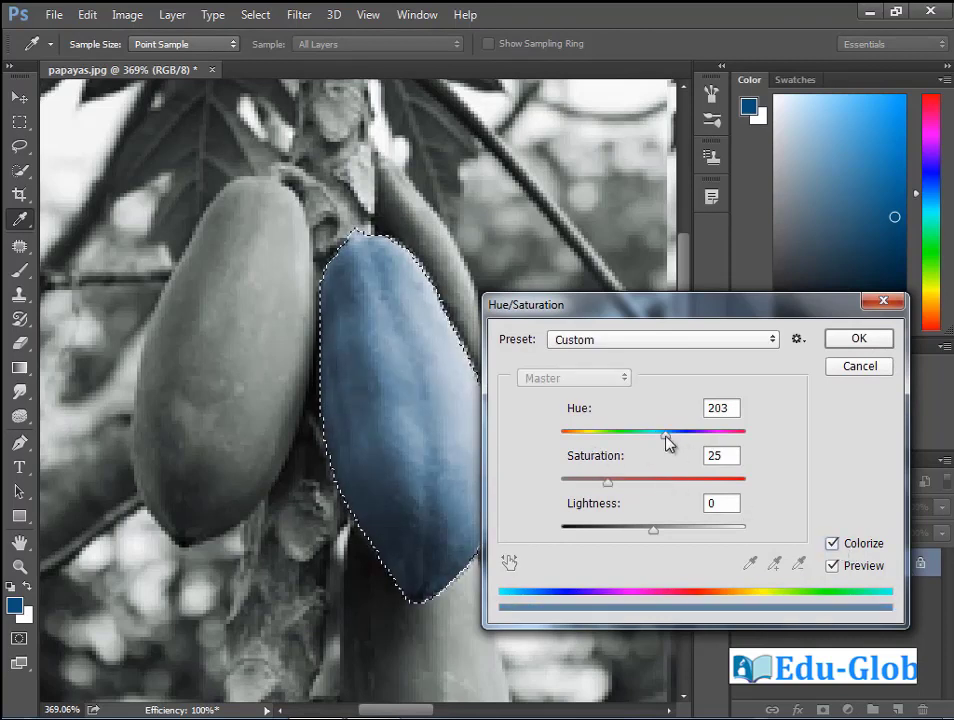
left_click_drag(666, 437, 608, 448)
left_click_drag(603, 452, 617, 488)
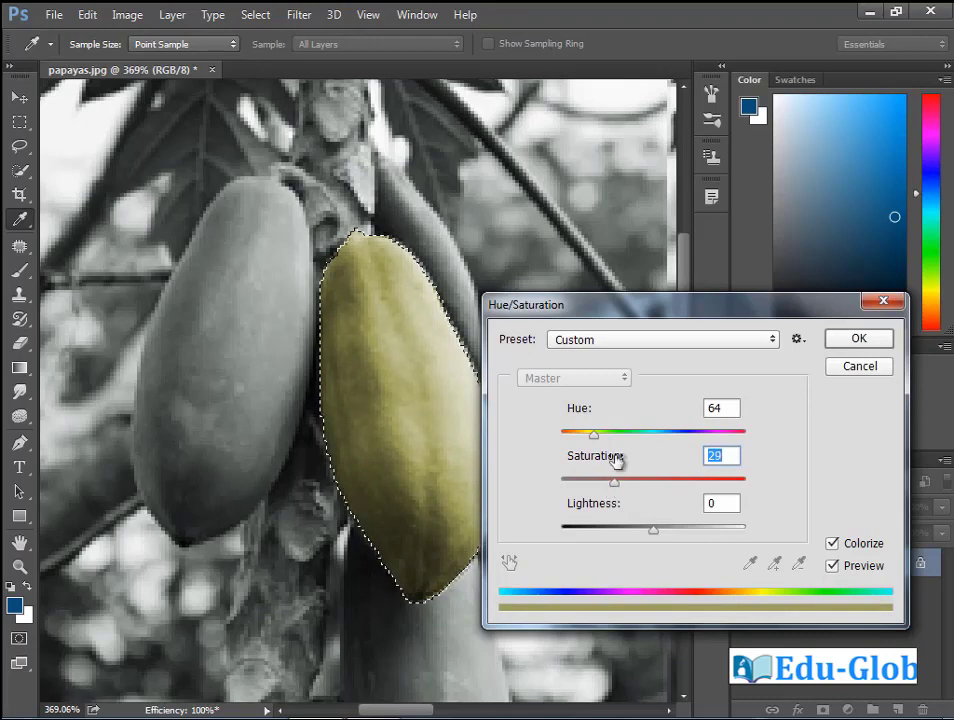
left_click_drag(596, 441, 594, 443)
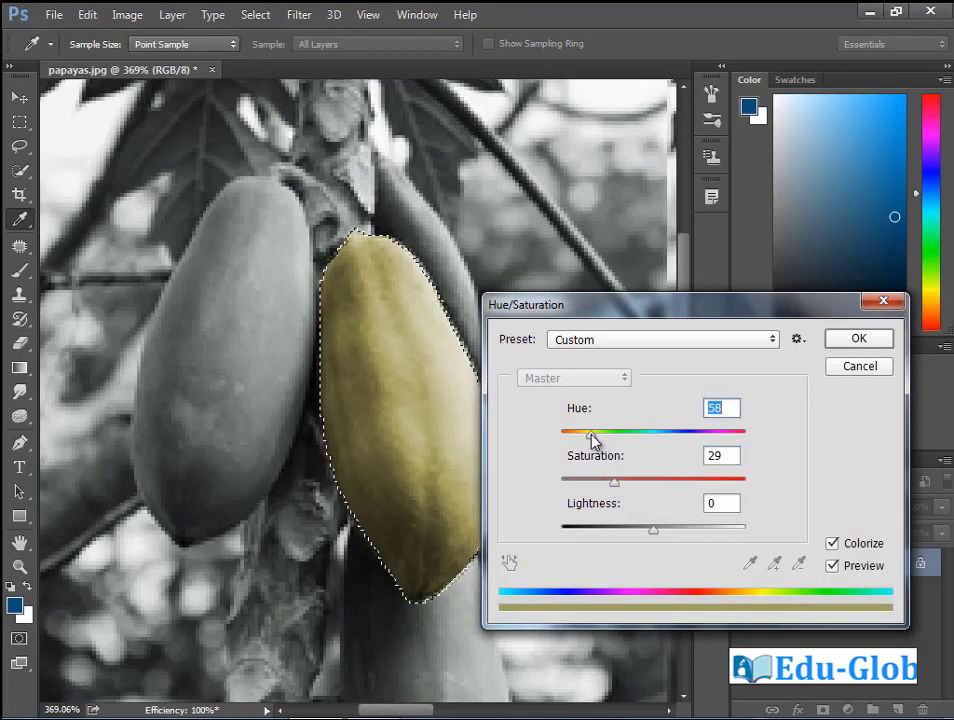
left_click(862, 337)
key("p")
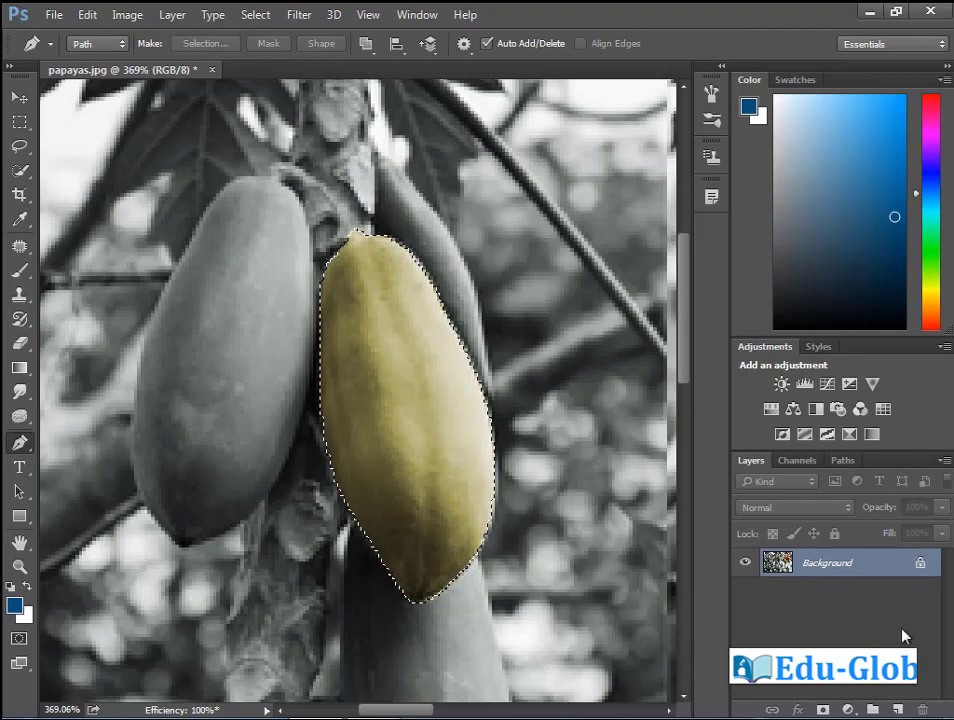
Add a new layer above the Background and set the Brush tool's foreground color to pure bright red
left_click(897, 709)
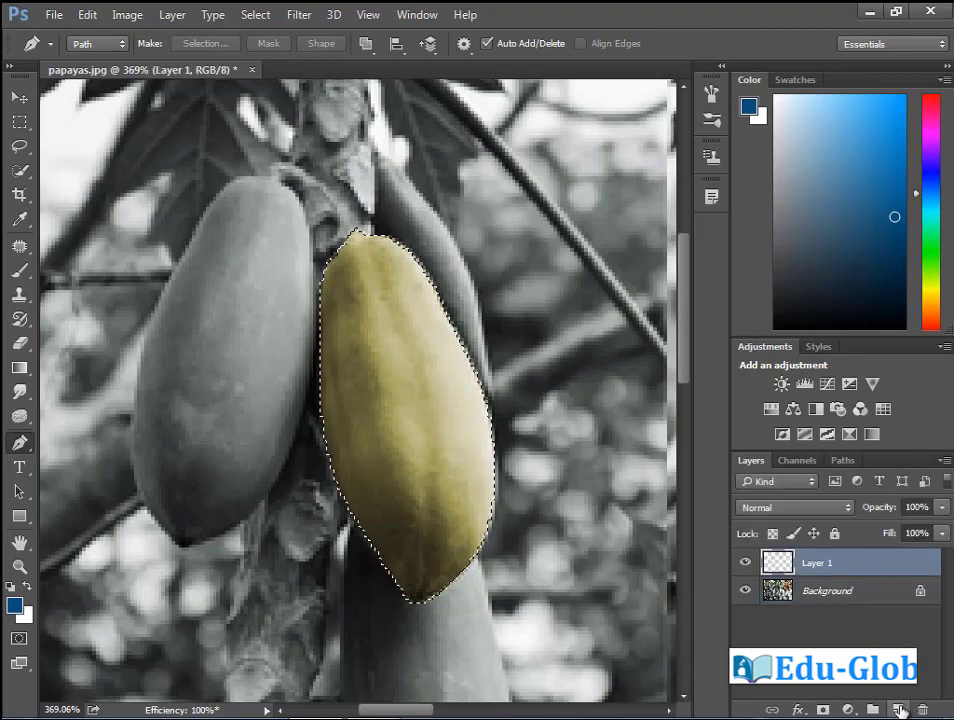
left_click(19, 270)
left_click(15, 606)
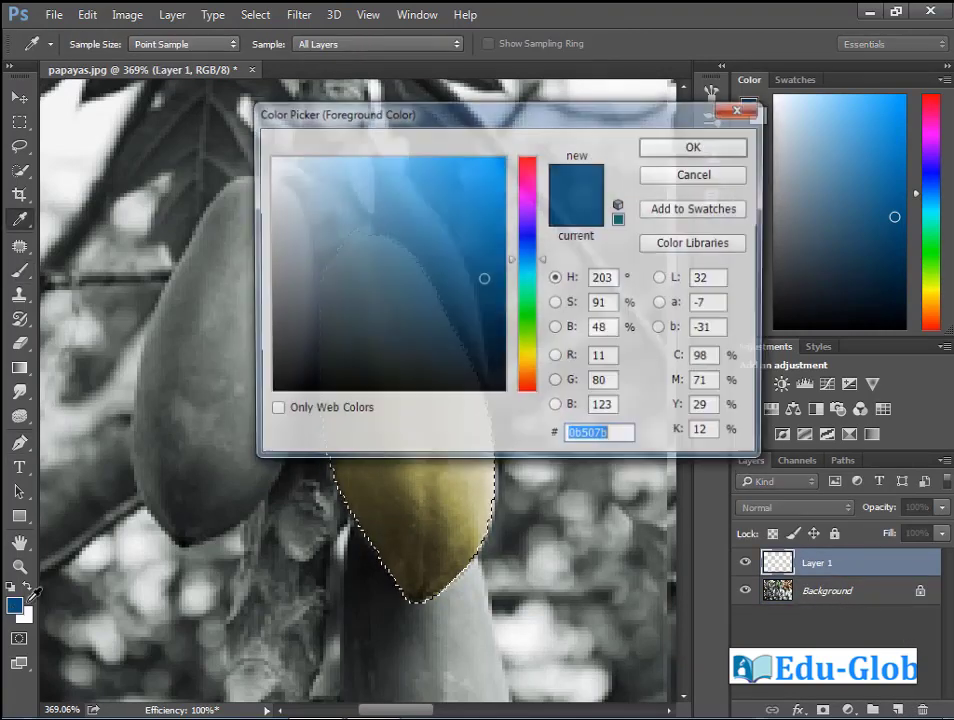
left_click(528, 392)
left_click_drag(484, 279, 506, 157)
left_click(712, 150)
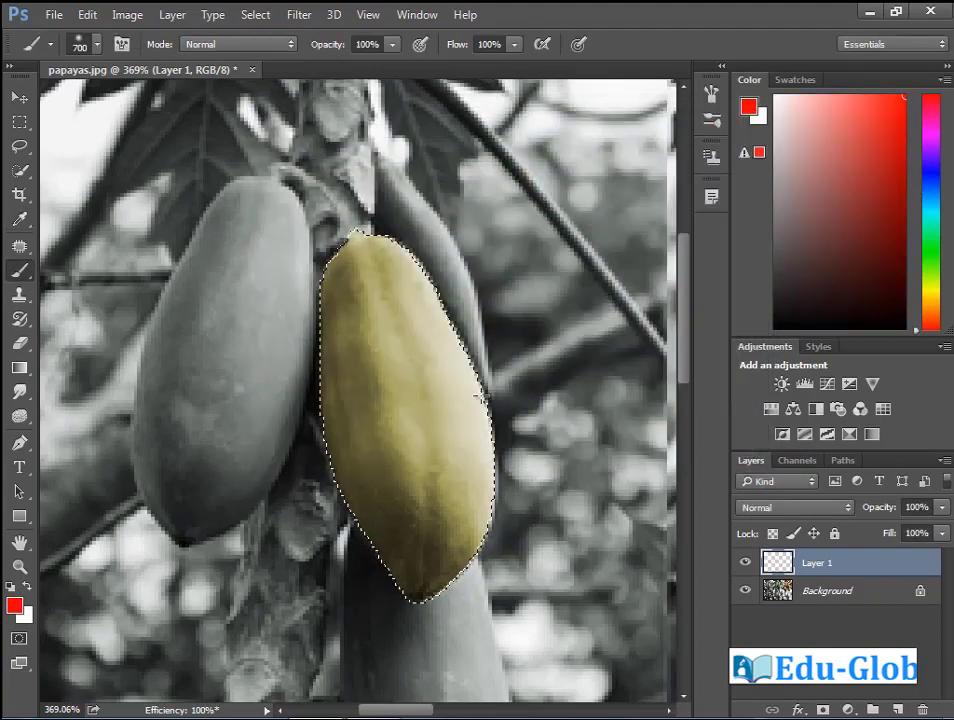
Choose a soft round brush with 0% hardness and reduce its size to 15 px
right_click(403, 360)
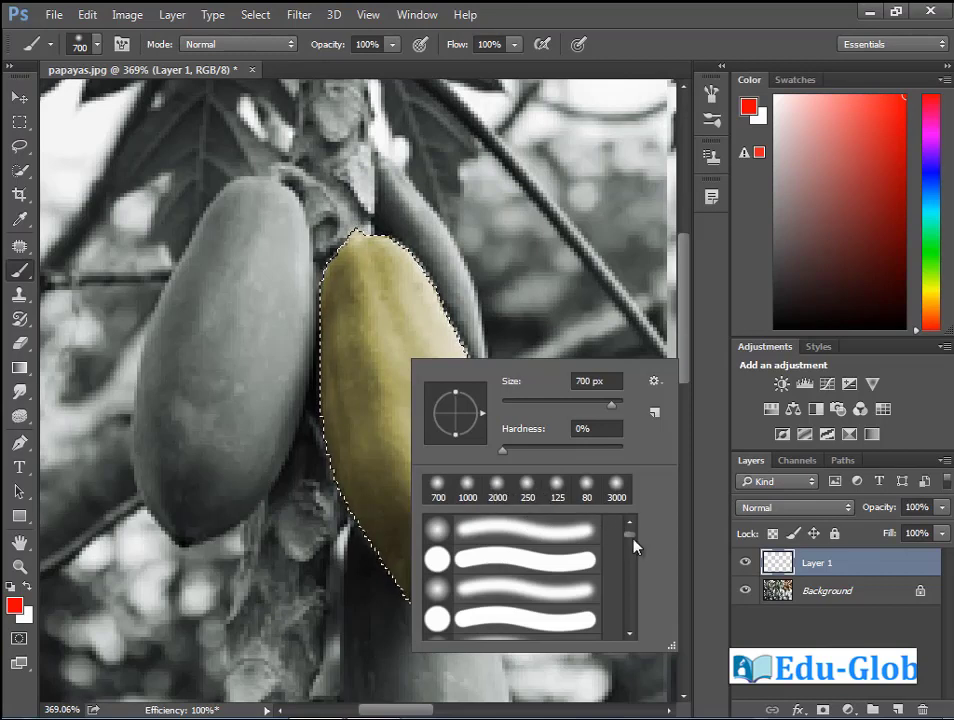
left_click(492, 532)
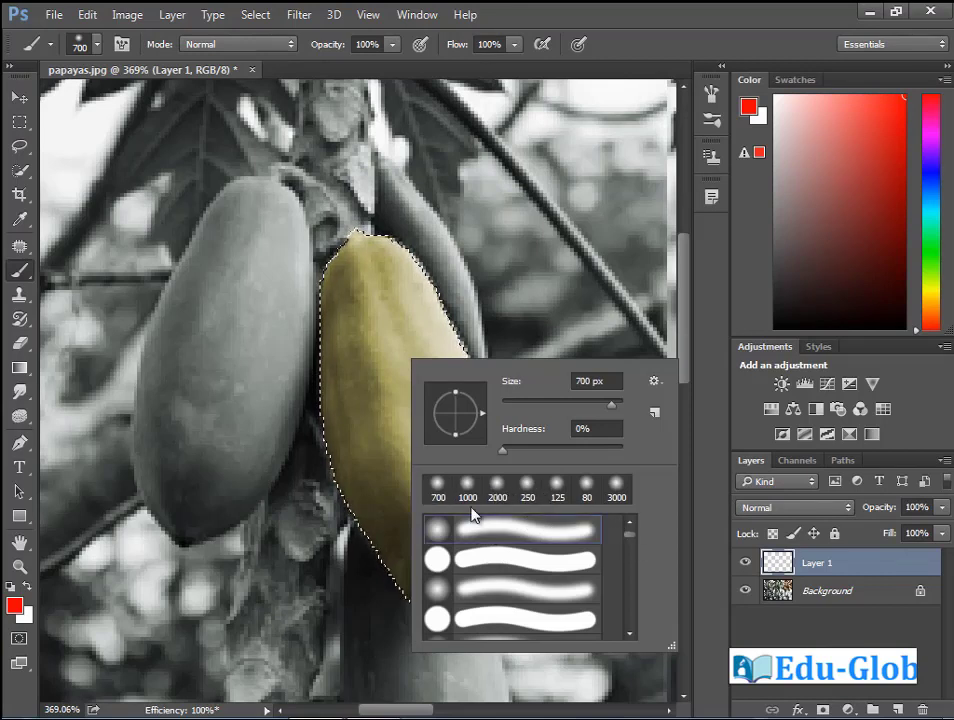
left_click(369, 390)
key("bracketleft")
key("bracketleft")
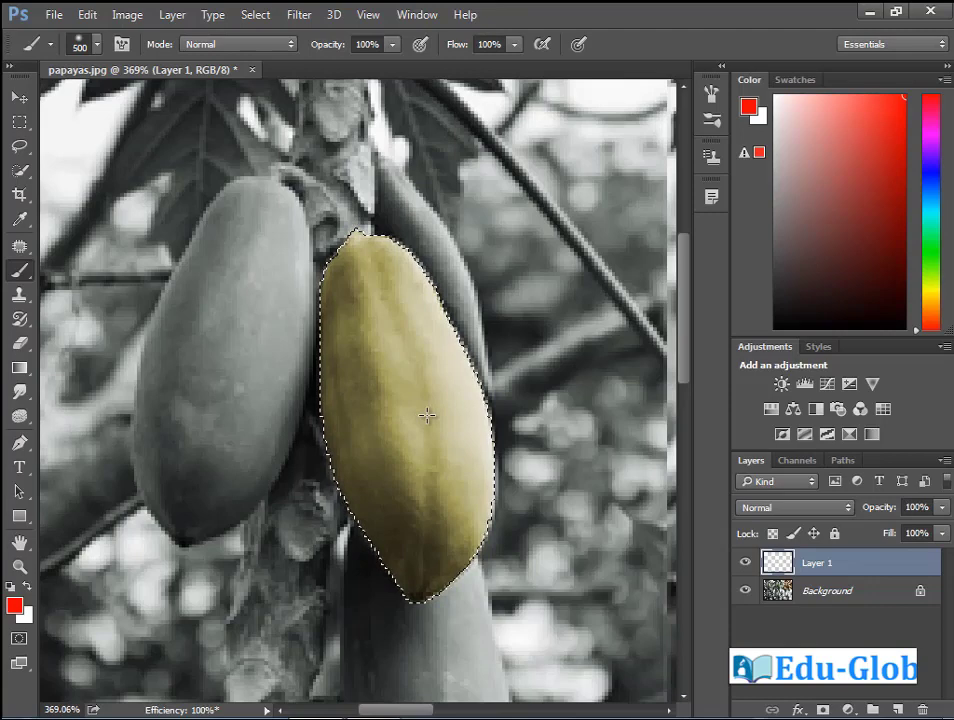
key("bracketleft")
key("bracketleft")
key("bracketleft")
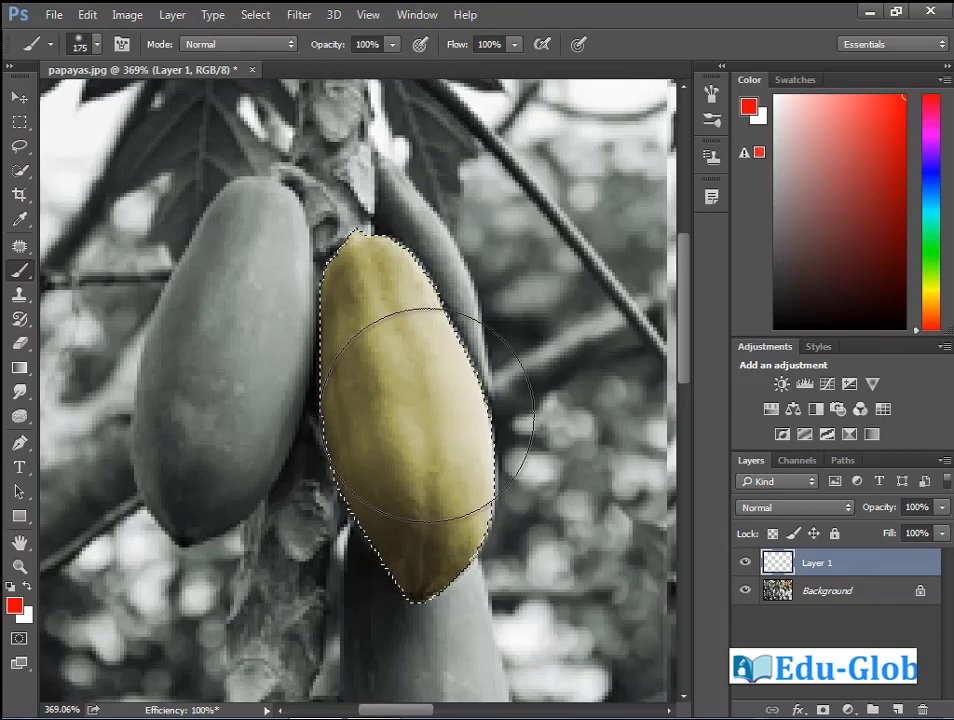
key("bracketleft")
key("bracketleft")
key("bracketleft")
key("bracketleft")
key("bracketleft")
key("bracketleft")
key("bracketleft")
key("bracketleft")
key("bracketleft")
key("bracketleft")
key("bracketleft")
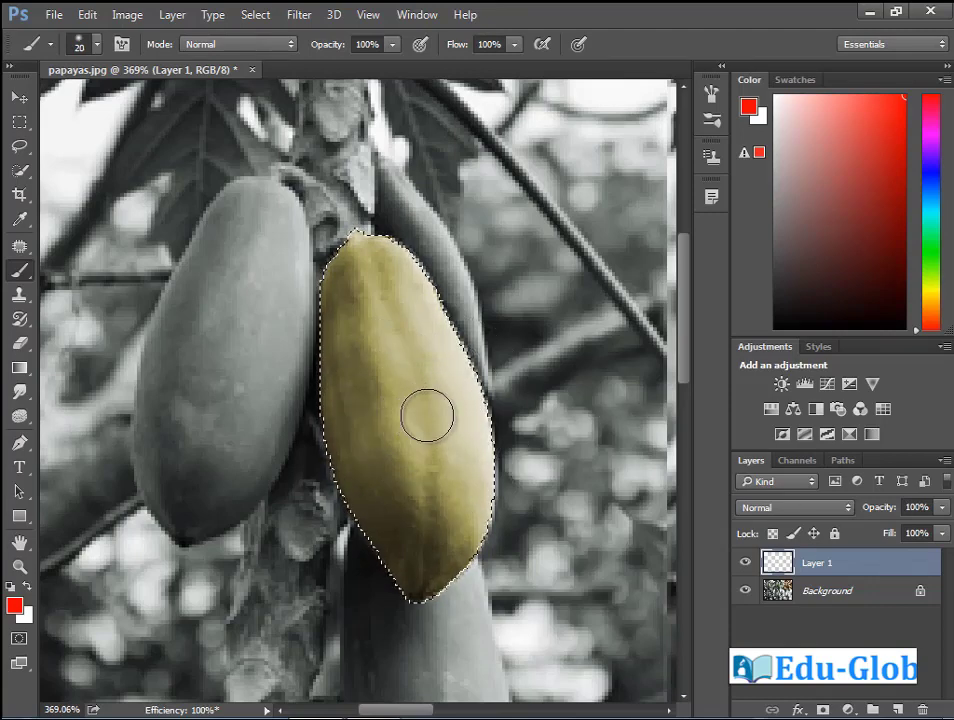
key("bracketleft")
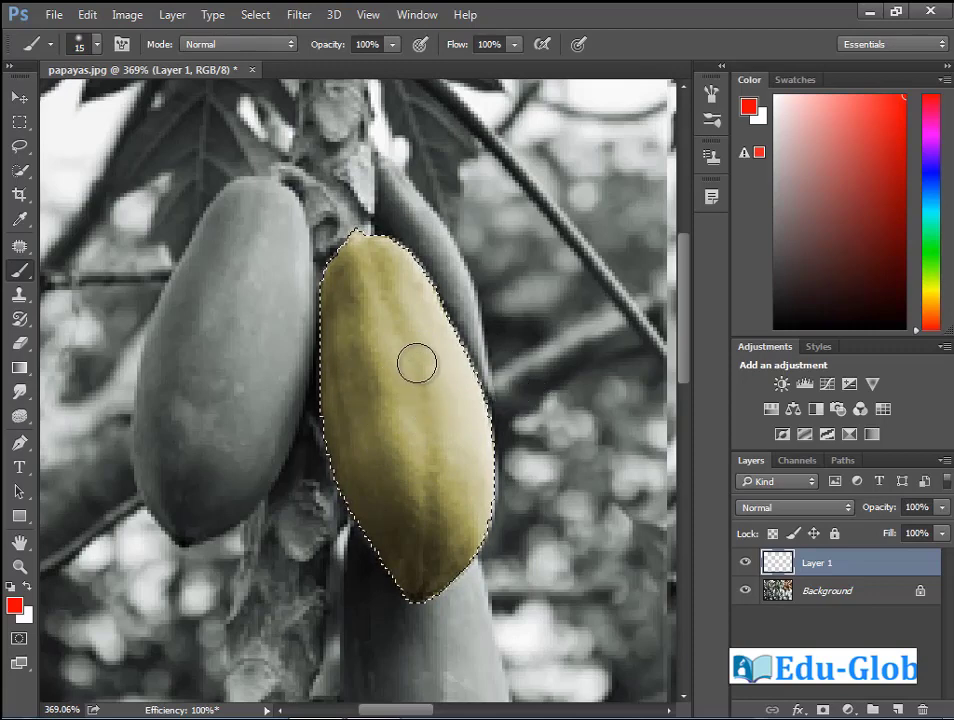
Paint a red patch over the middle of the selected papaya, extending its sides with brush opacity lowered to 50%
mouse_move(412, 364)
left_mouse_down()
mouse_move(438, 447)
mouse_move(439, 516)
mouse_move(407, 449)
mouse_move(400, 382)
left_mouse_up()
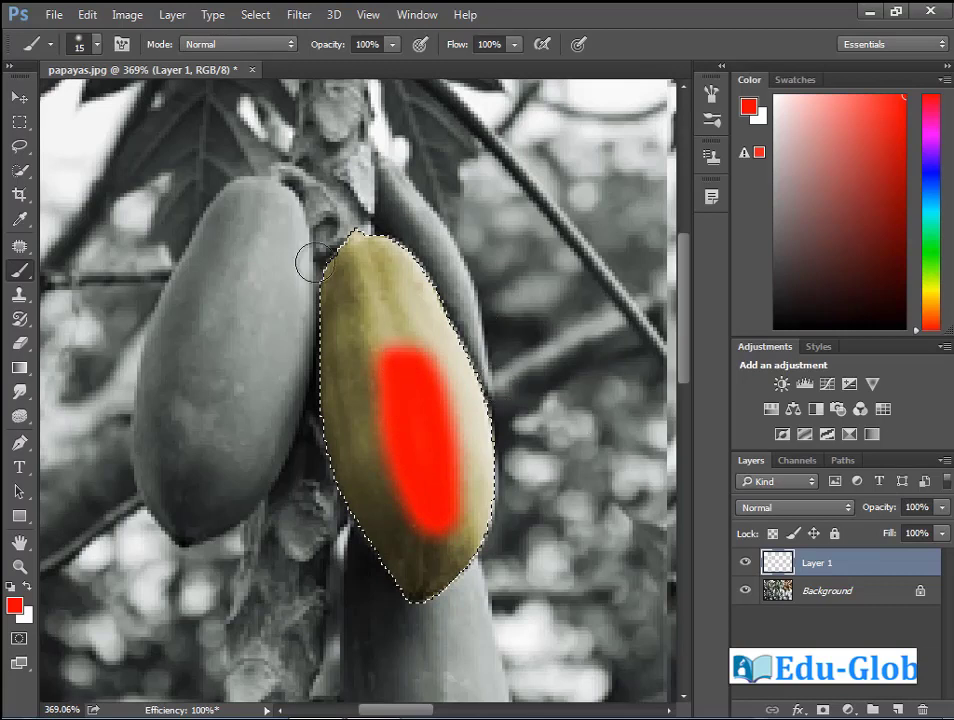
left_click(393, 45)
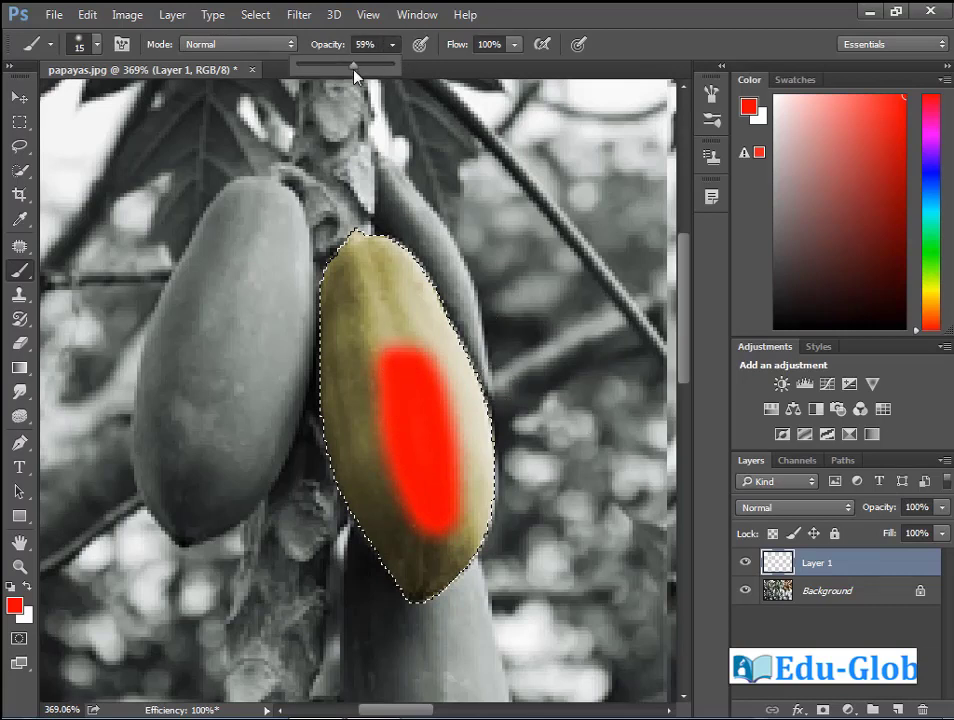
mouse_move(375, 375)
left_mouse_down()
mouse_move(392, 481)
mouse_move(417, 528)
left_mouse_up()
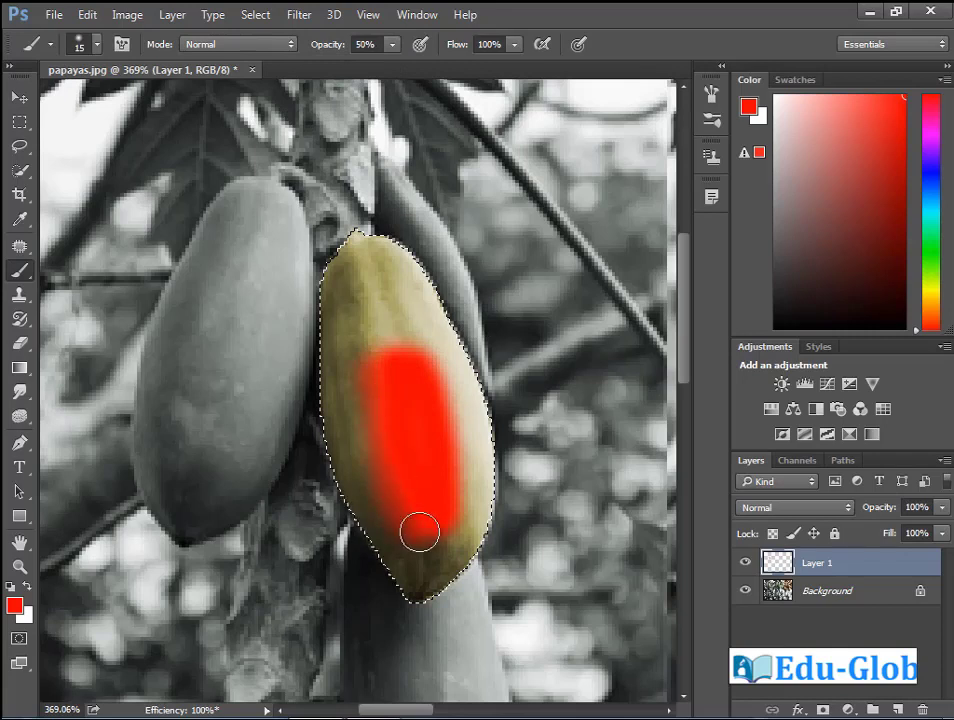
mouse_move(457, 382)
left_mouse_down()
mouse_move(430, 343)
mouse_move(414, 341)
mouse_move(464, 387)
mouse_move(452, 388)
mouse_move(466, 475)
mouse_move(459, 527)
left_mouse_up()
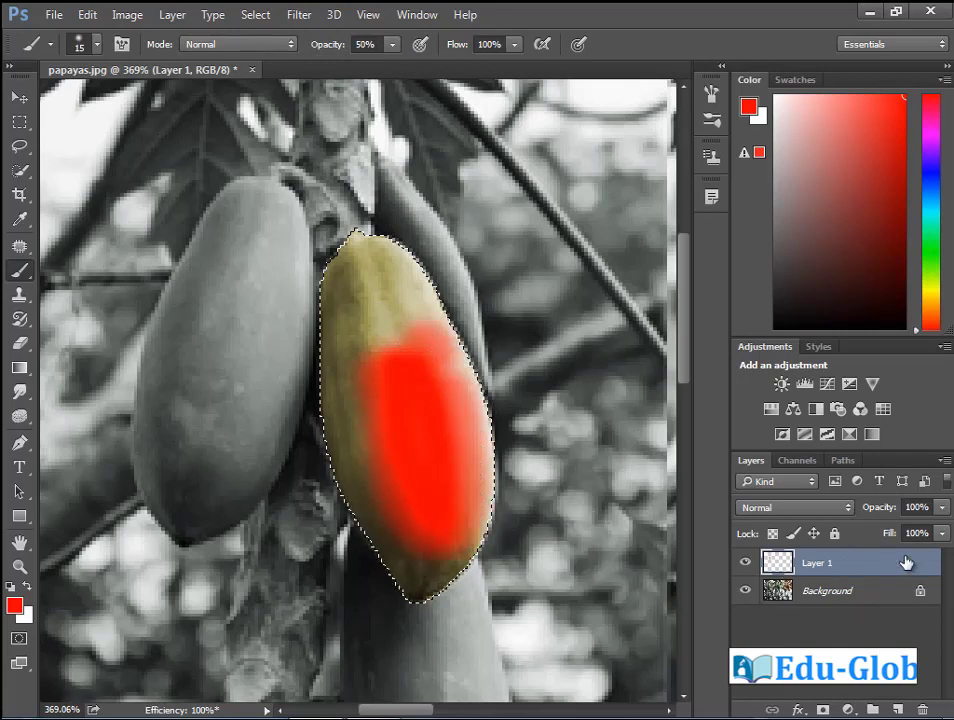
Set Layer 1's opacity to 47% and soften the red patch with a Gaussian Blur of 3.4 pixels radius
left_click(942, 507)
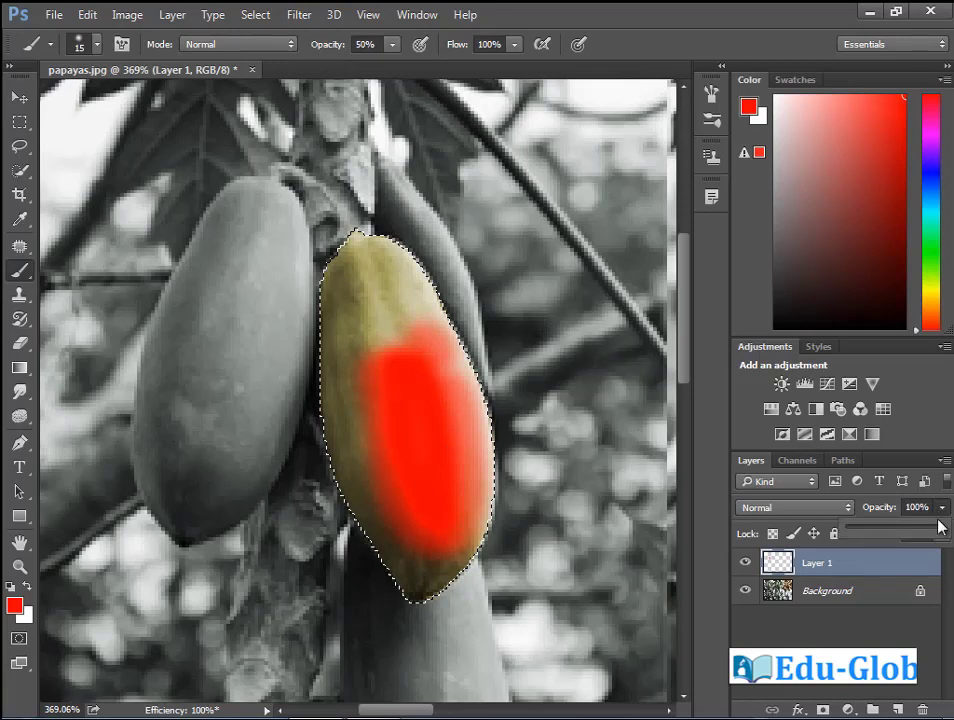
left_click_drag(940, 528, 901, 540)
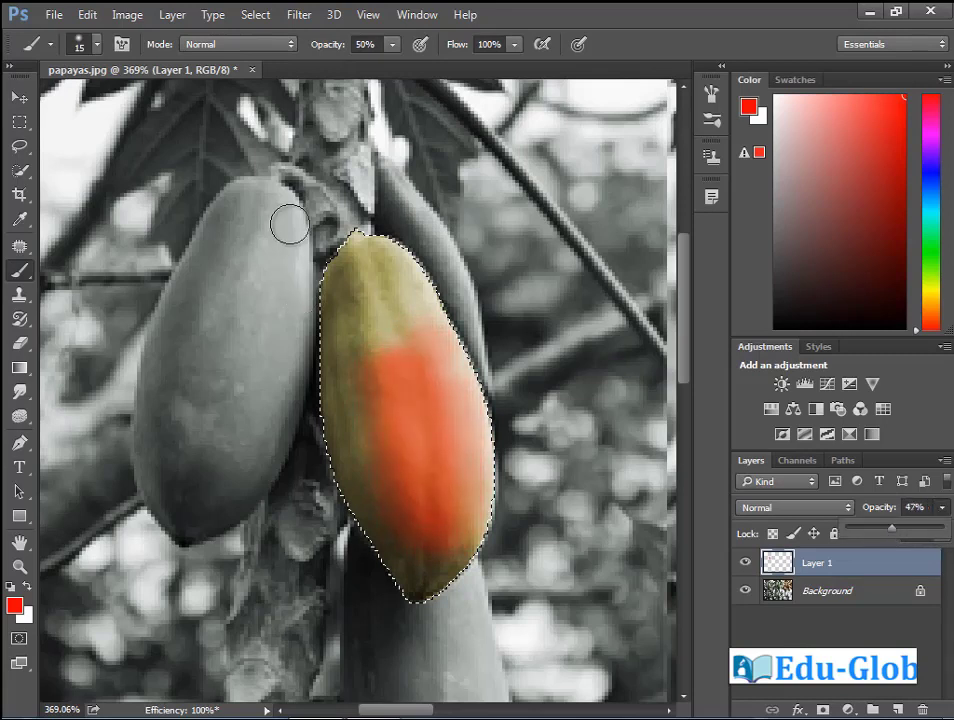
left_click(299, 14)
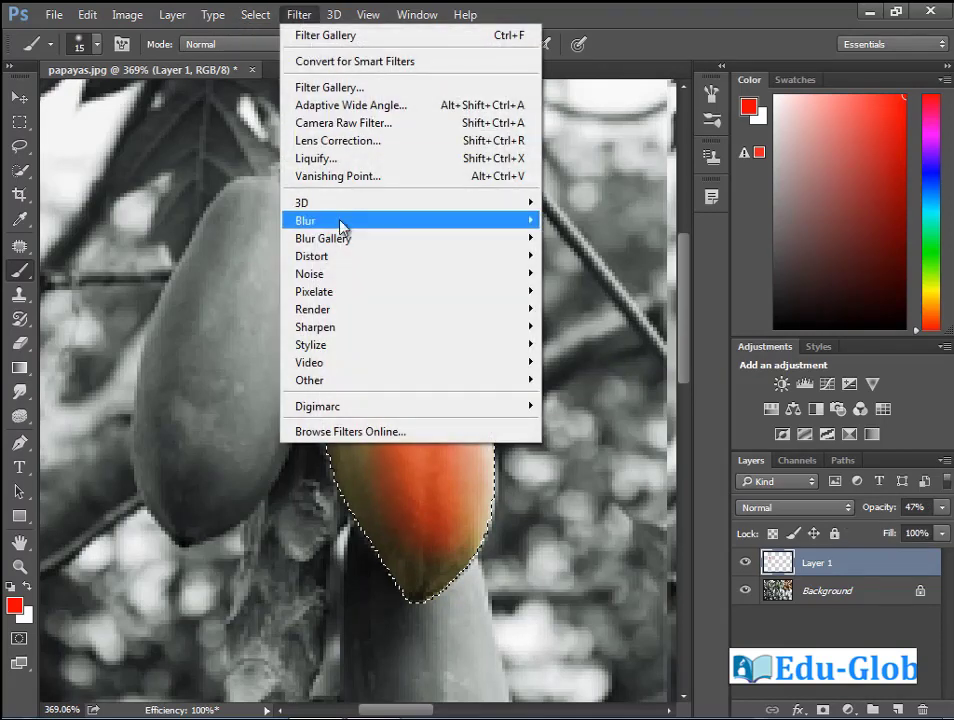
mouse_move(339, 221)
left_click(589, 290)
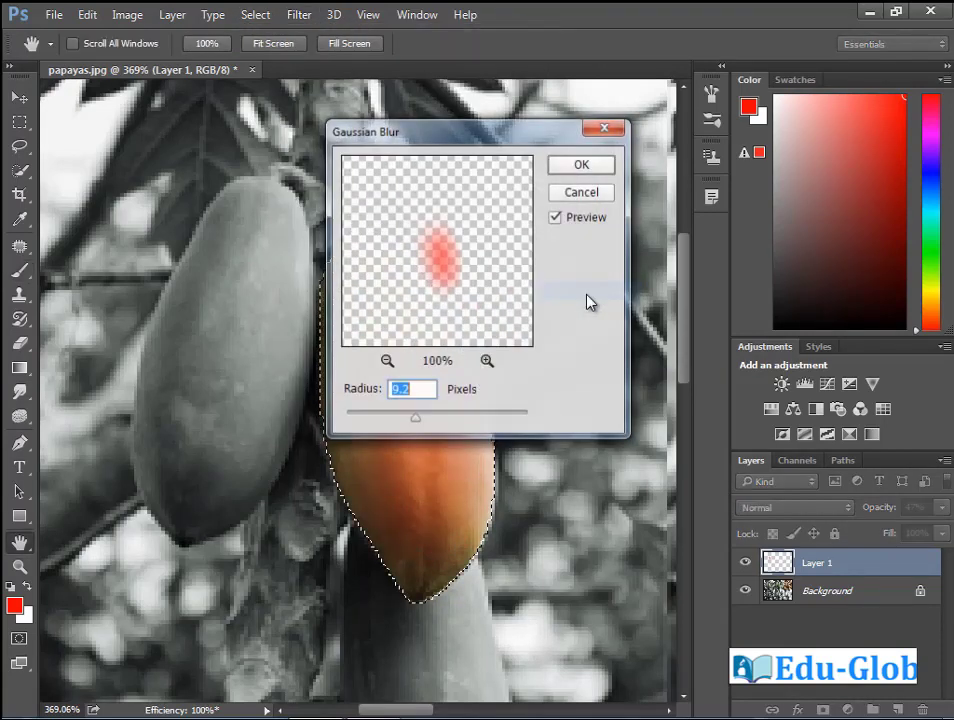
left_click_drag(437, 132, 816, 214)
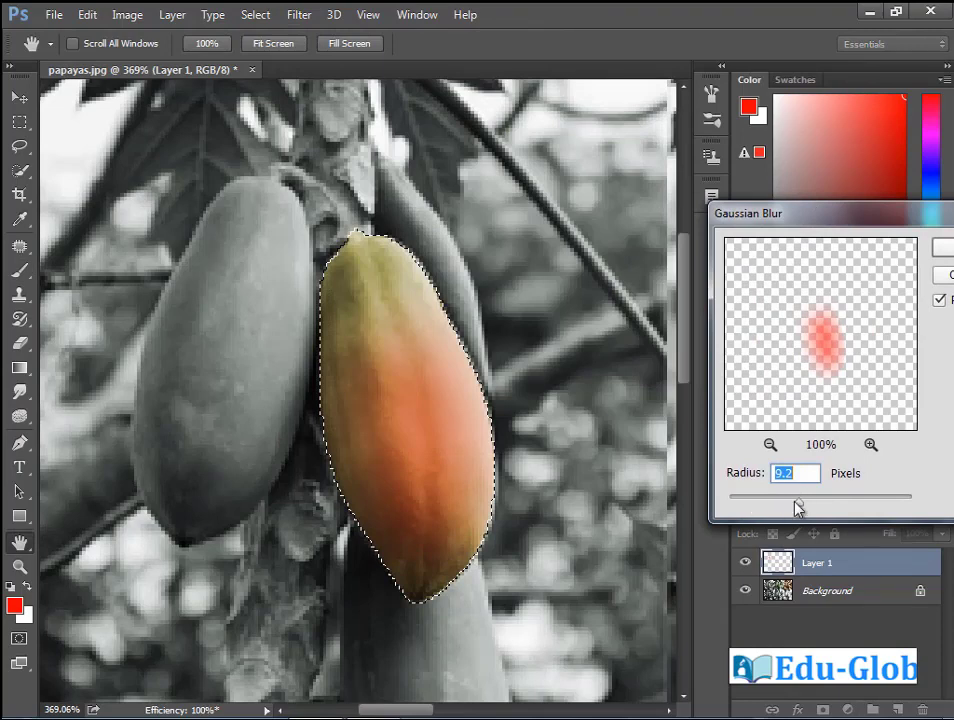
left_click_drag(795, 504, 763, 510)
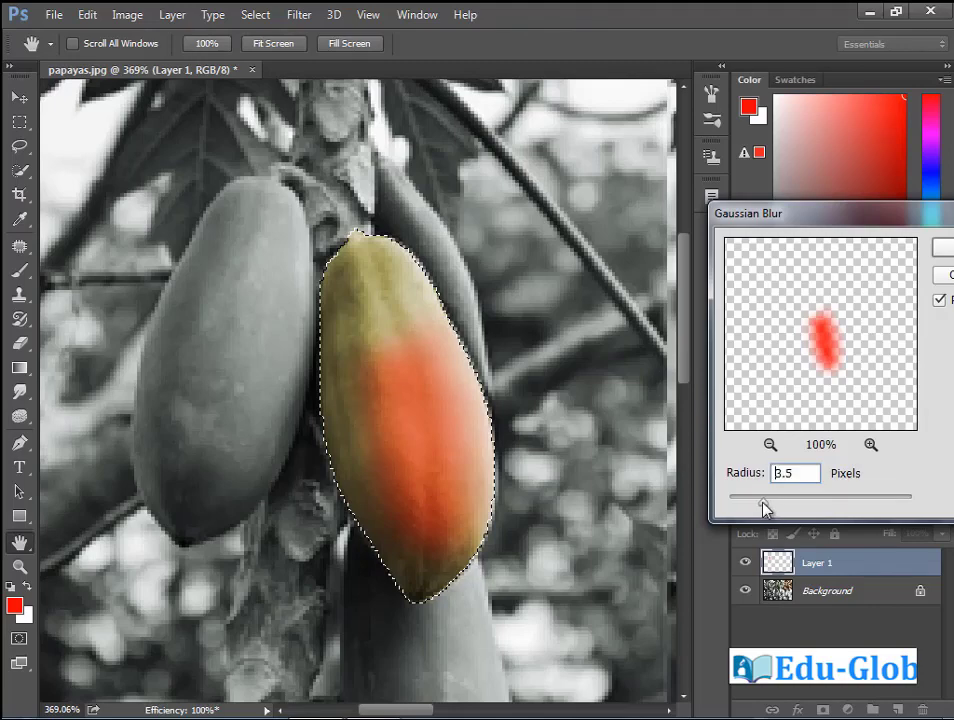
left_click_drag(914, 214, 698, 185)
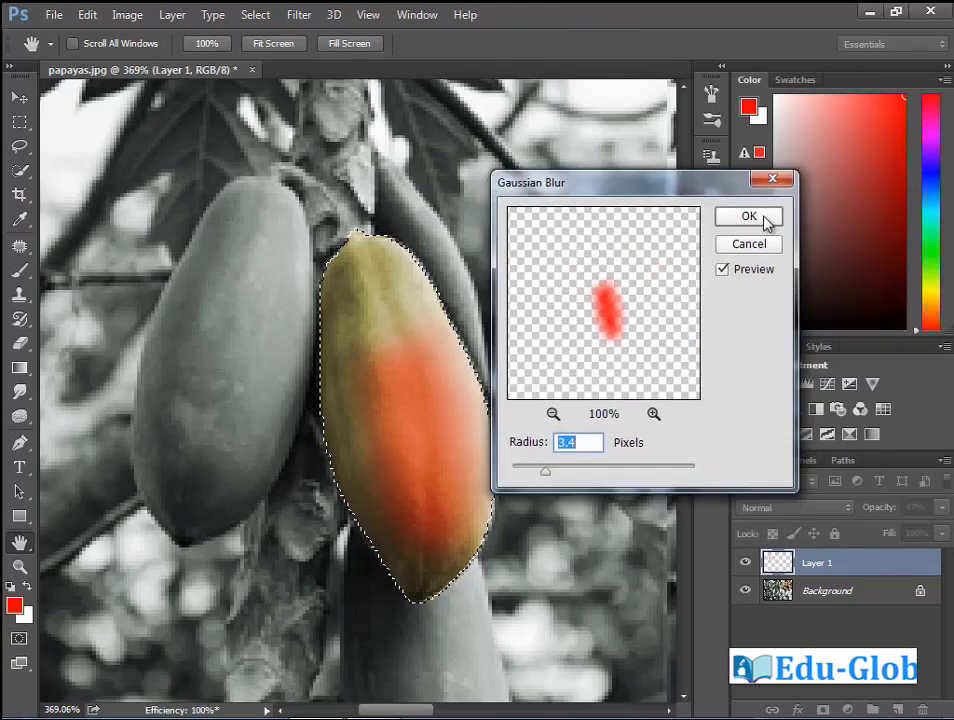
left_click(766, 226)
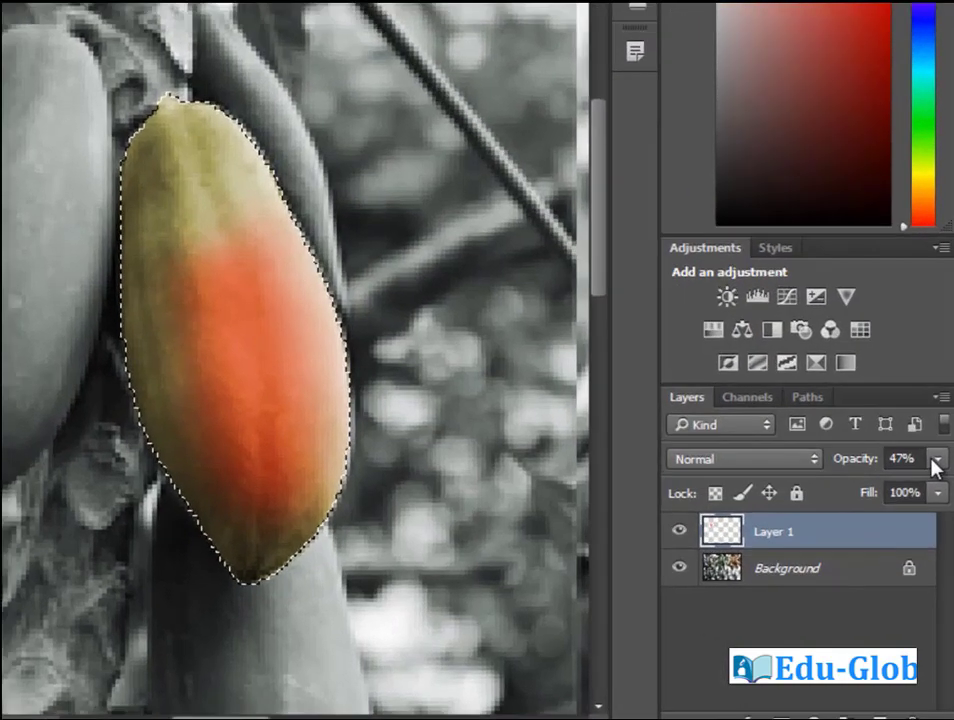
Lower Layer 1's opacity to 28% so the red patch blends into the yellow papaya
left_click(941, 507)
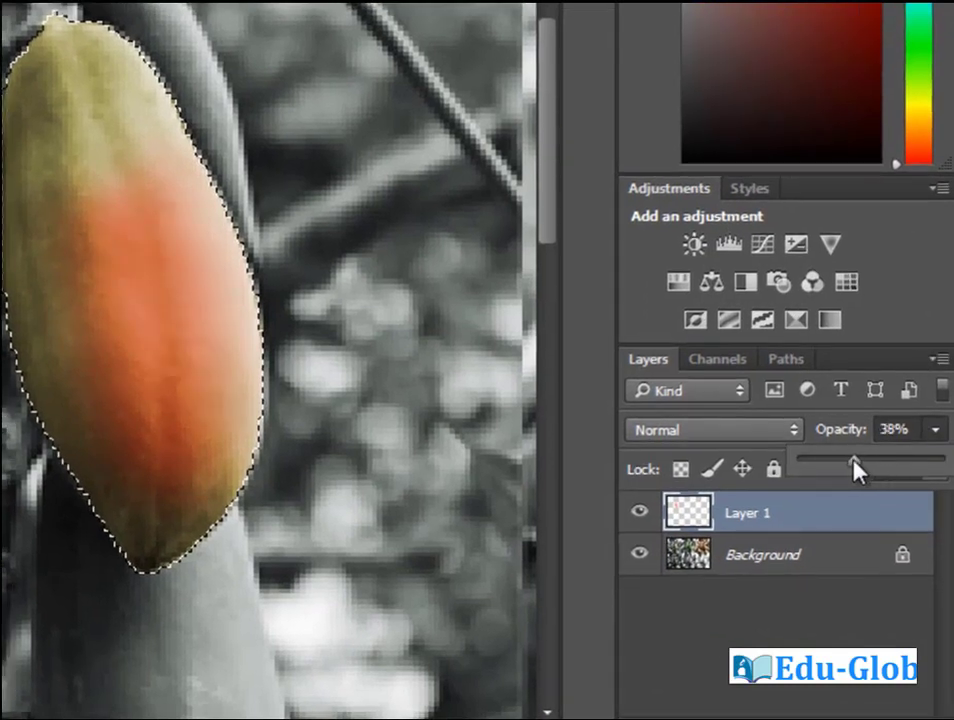
left_click_drag(855, 470, 843, 476)
left_click(145, 258)
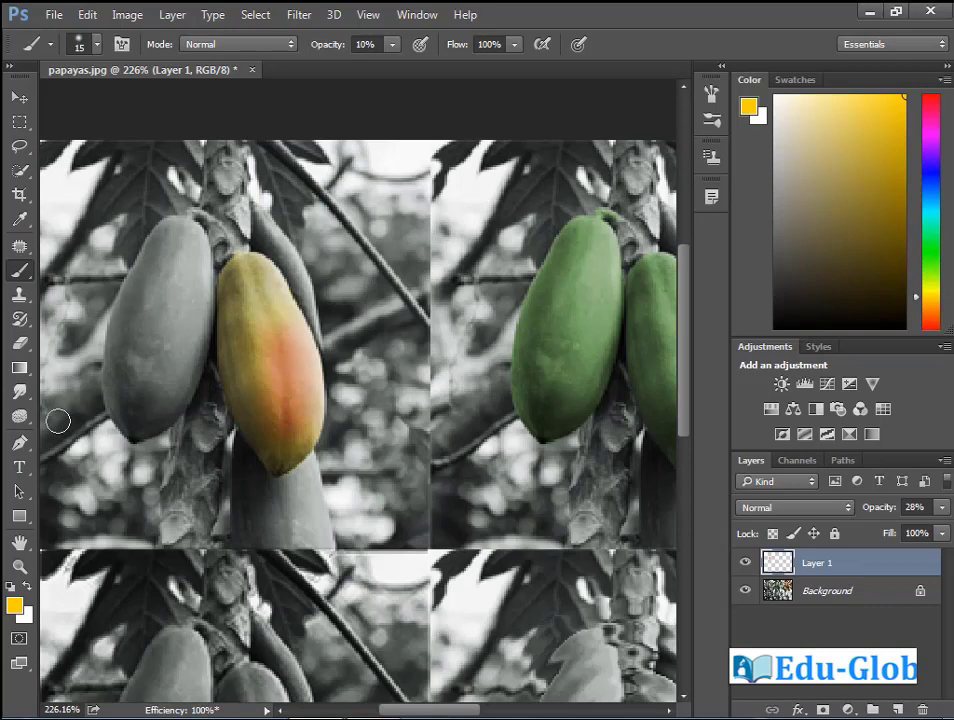
Trace a Pen tool path around the left papaya of the upper-left tile, starting and ending at its stem
left_click(19, 443)
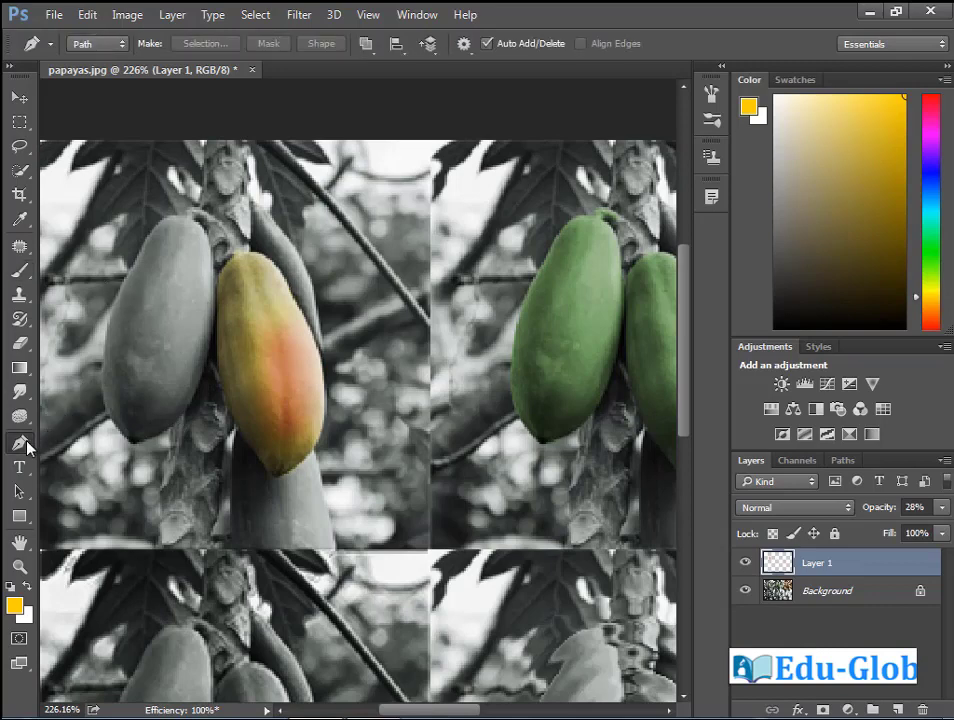
left_click(198, 226)
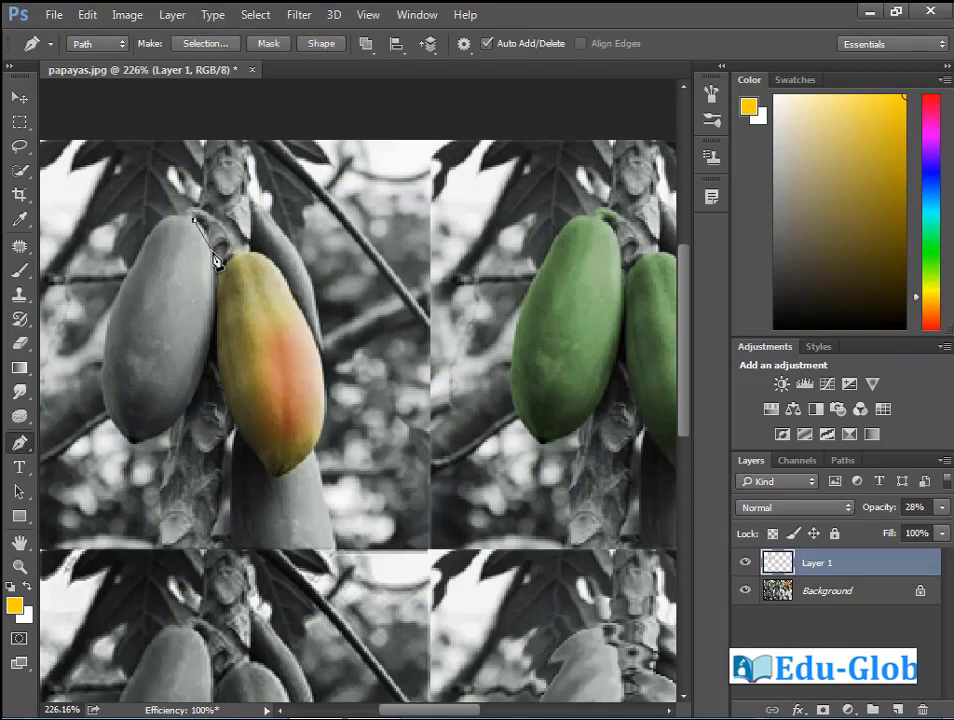
left_click(217, 332)
left_click(208, 356)
left_click(200, 382)
left_click(178, 433)
left_click(173, 432)
left_click(134, 447)
left_click(103, 358)
left_click(108, 310)
left_click(150, 232)
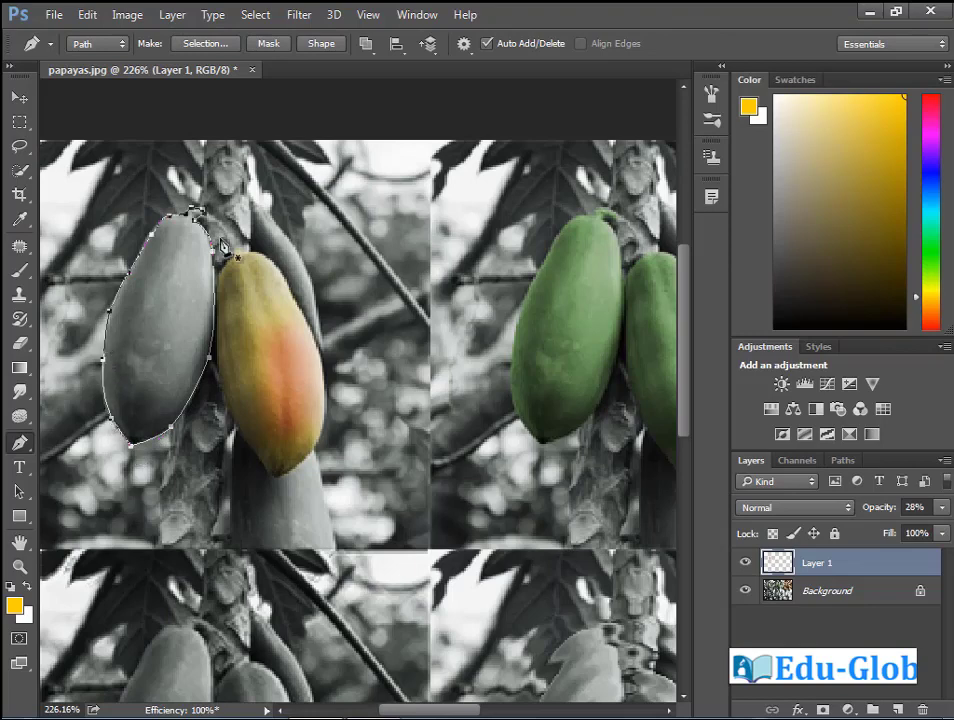
Turn the left papaya's path into a selection and try to desaturate it on Layer 1
key("ctrl+Return")
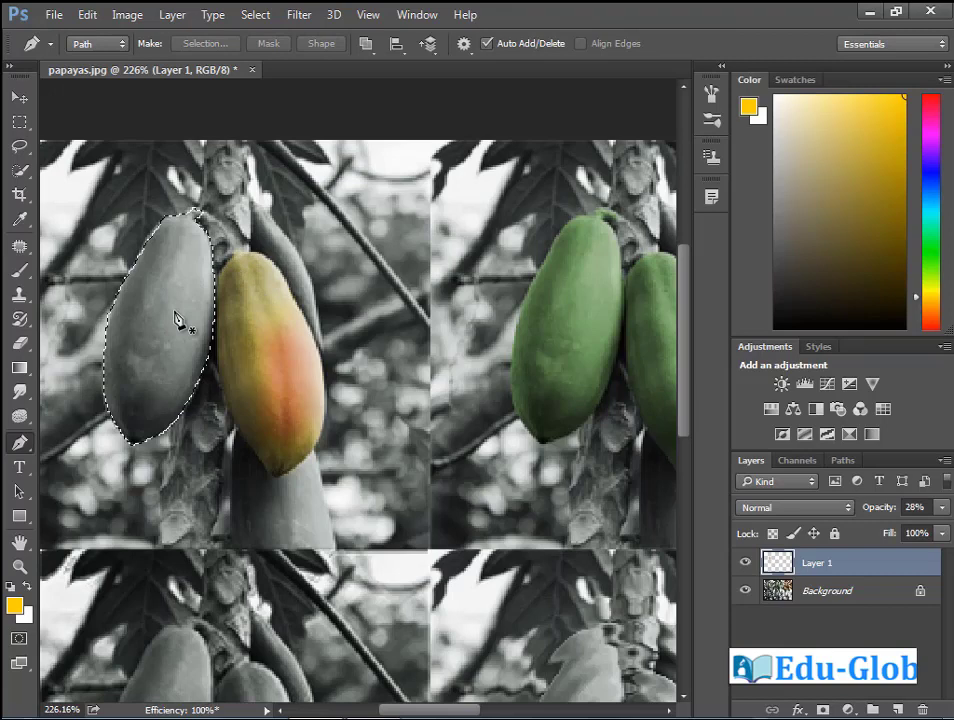
left_click(130, 14)
mouse_move(118, 62)
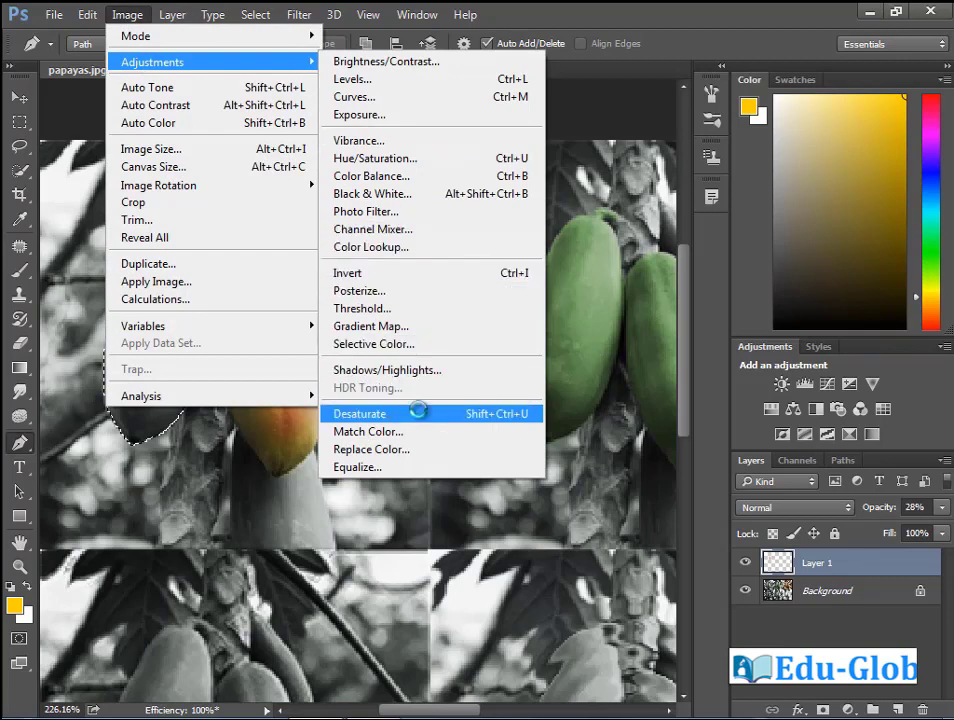
left_click(362, 413)
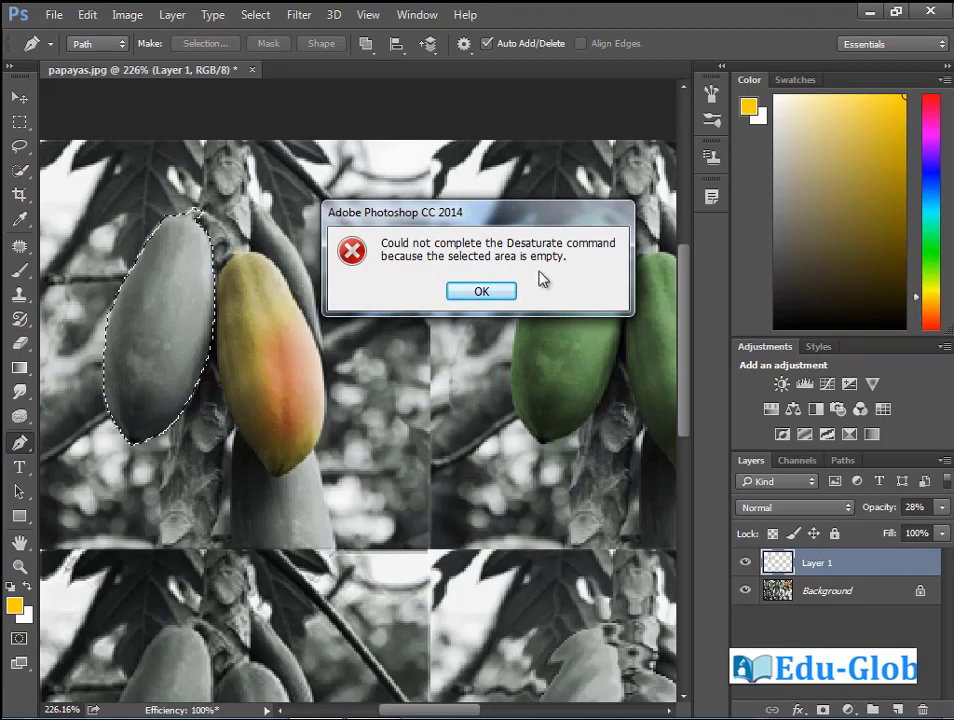
left_click(483, 291)
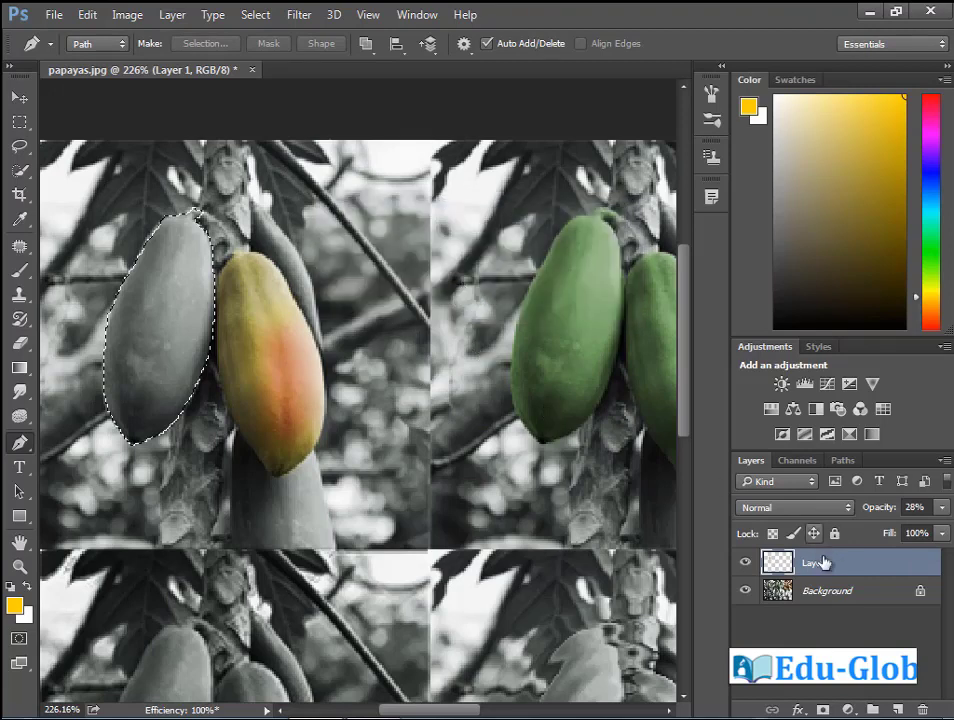
Desaturate the selected papaya on the Background layer
left_click(830, 591)
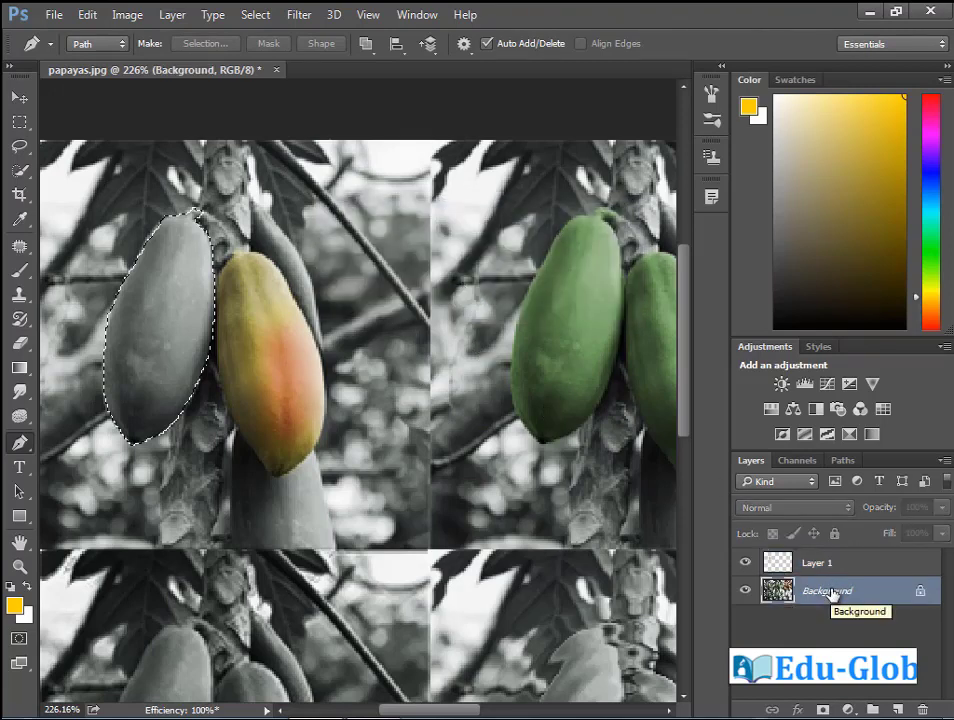
left_click(127, 14)
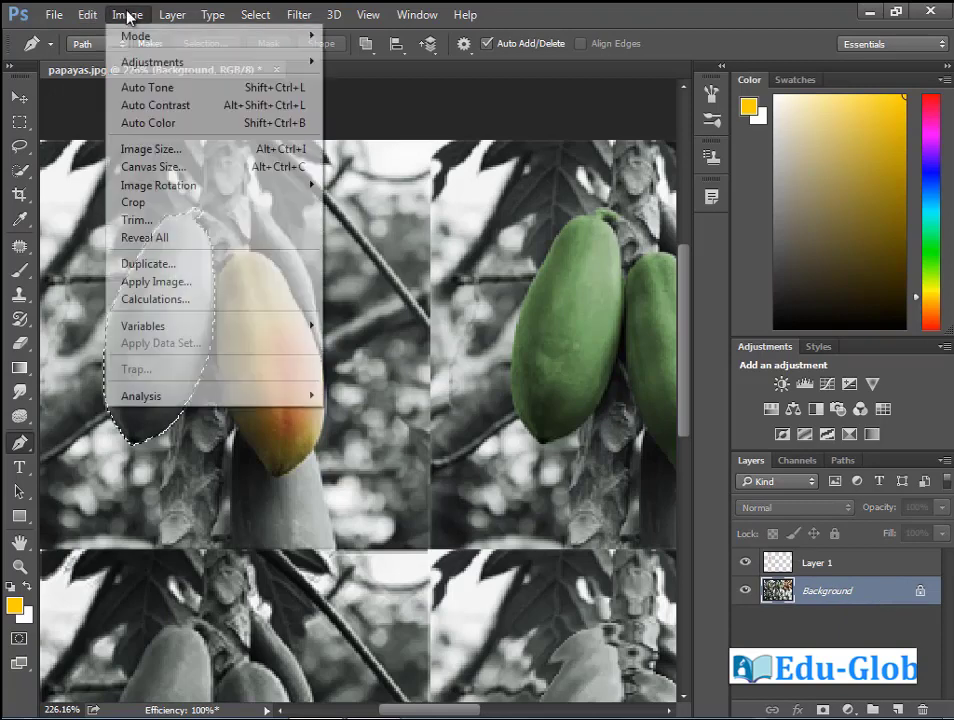
mouse_move(290, 62)
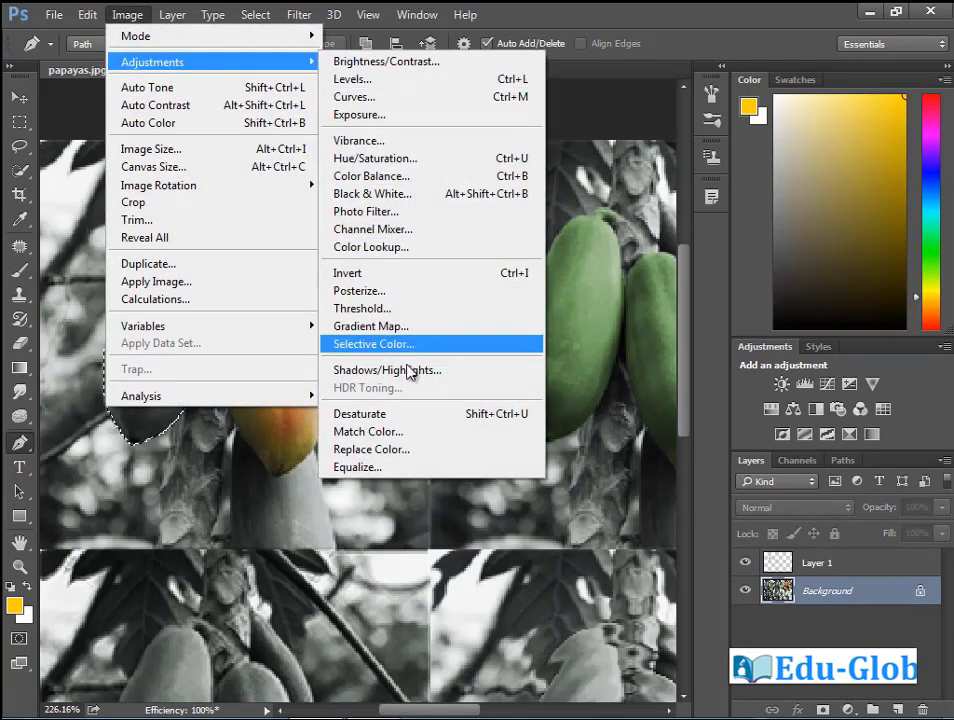
left_click(394, 414)
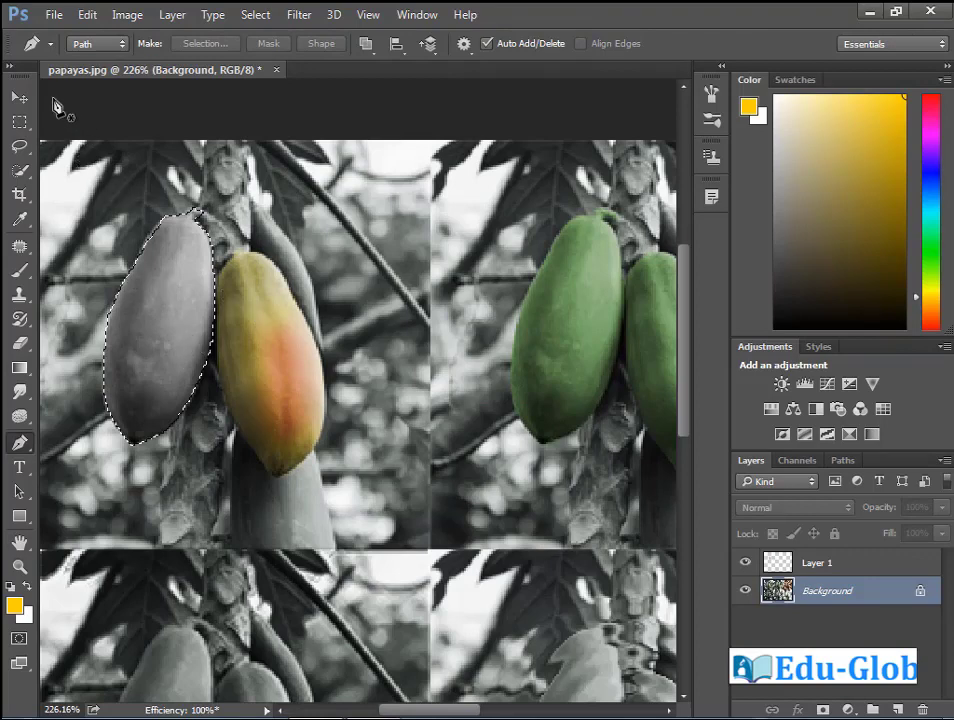
Choose the foreground-to-background preset for the Gradient tool and set the foreground colour to red ff0000
left_click(19, 368)
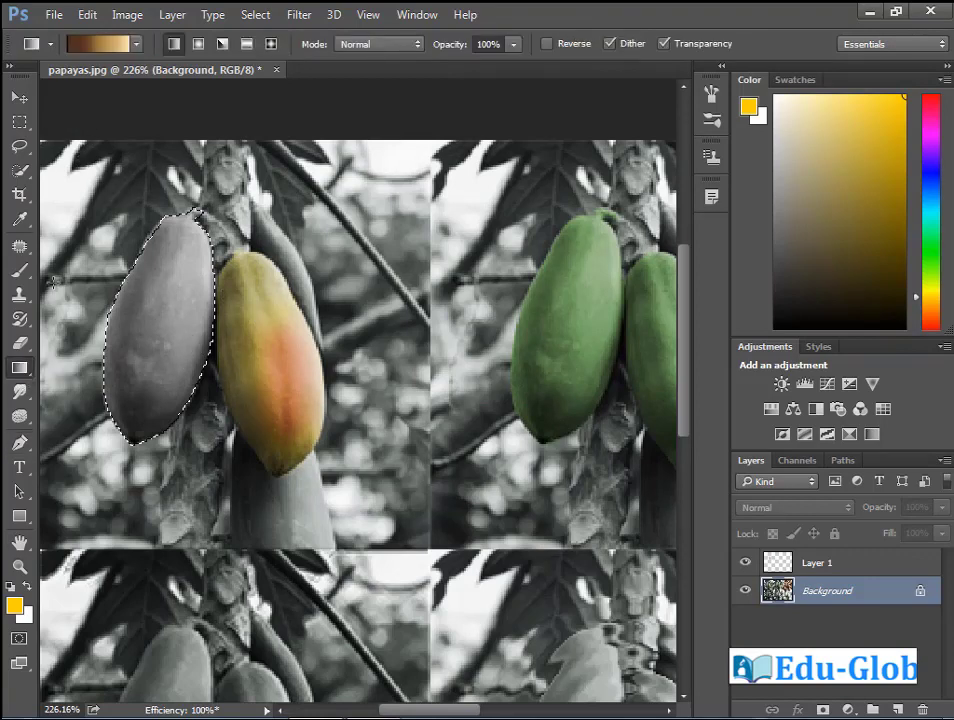
left_click(137, 44)
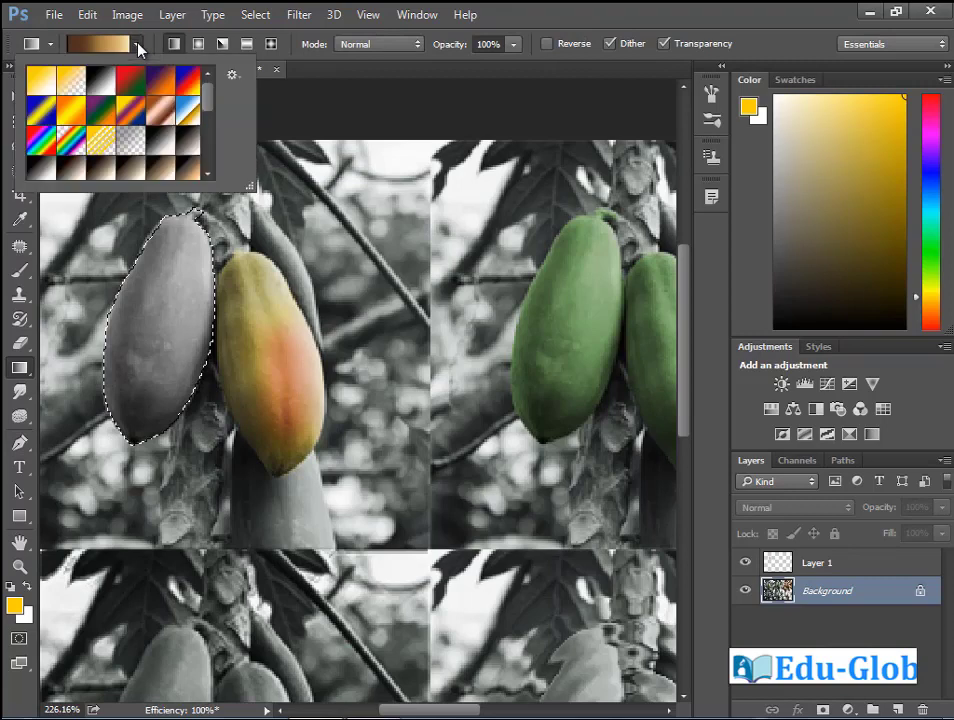
left_click(48, 86)
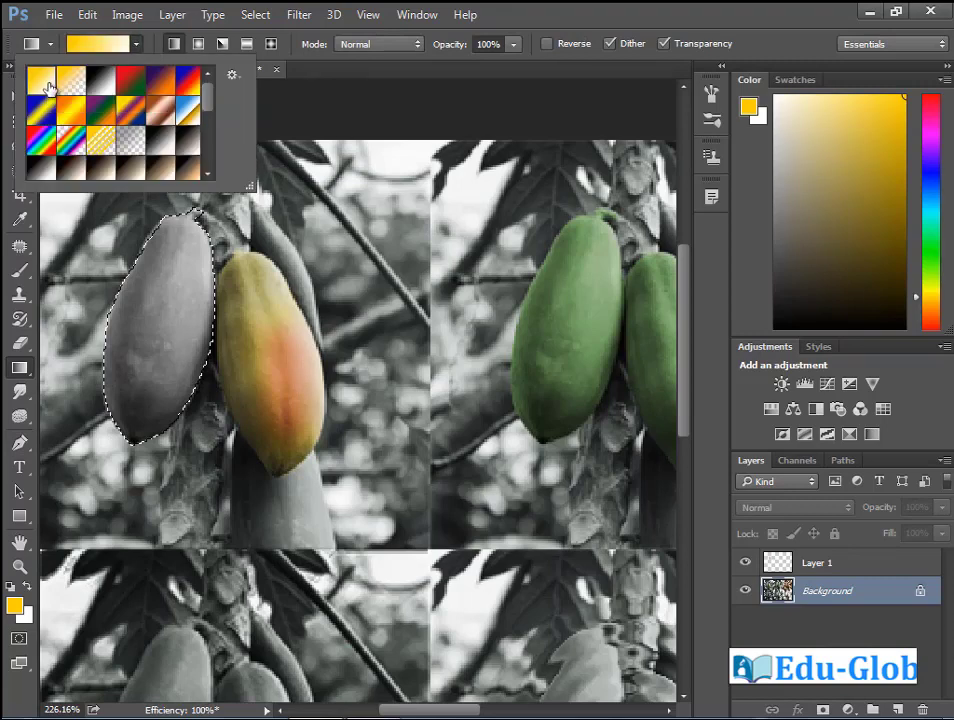
left_click(16, 606)
left_click_drag(535, 354, 532, 427)
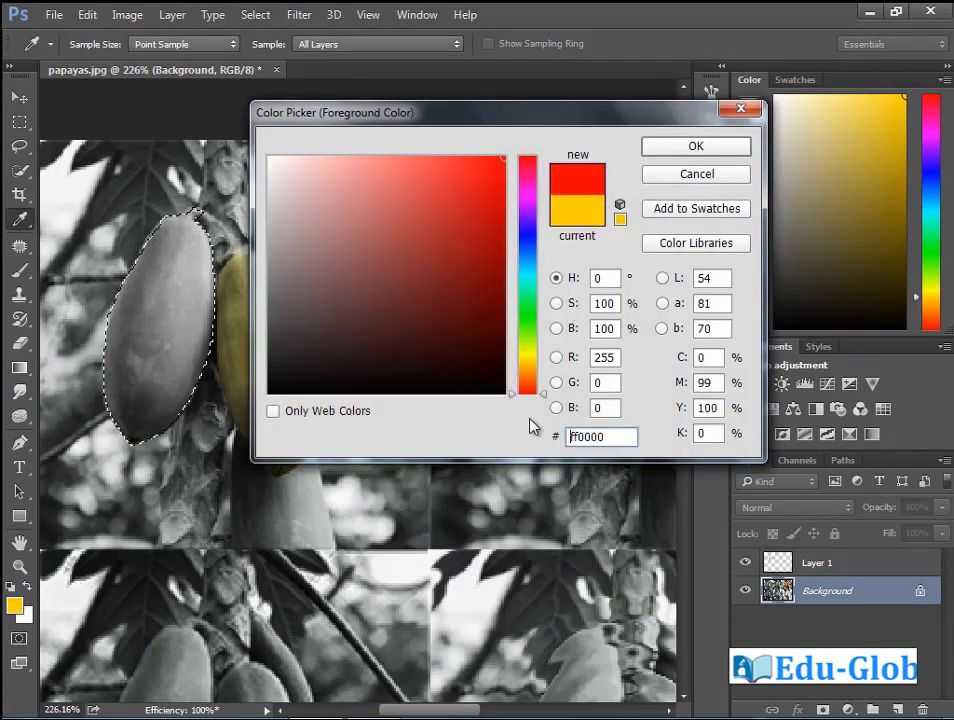
left_click(696, 146)
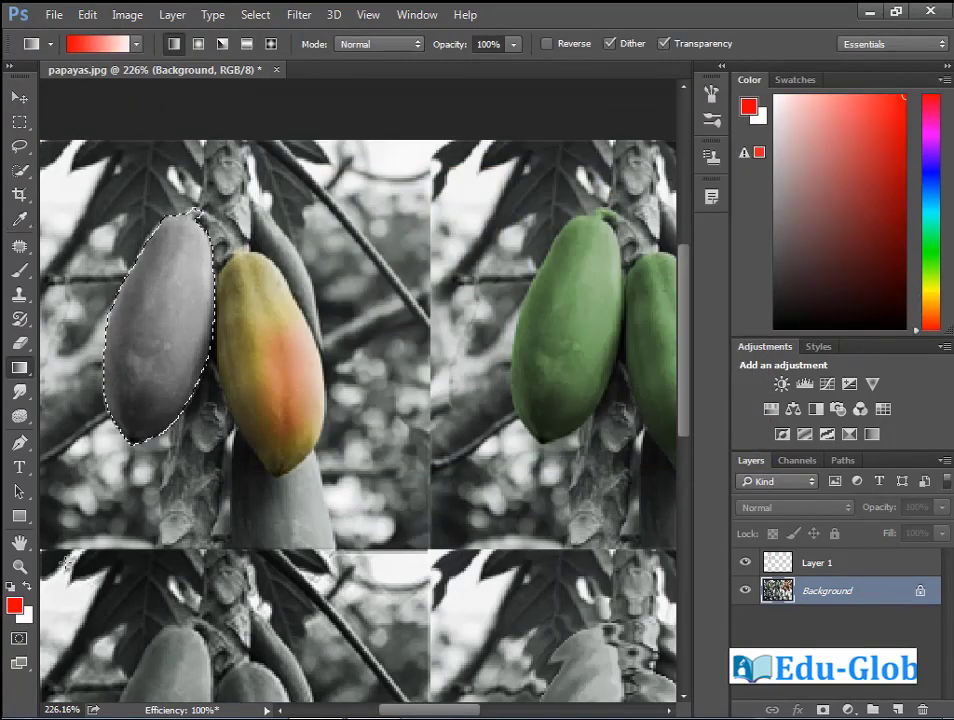
Set the background colour to yellow fff600 for the end of the gradient
left_click(27, 615)
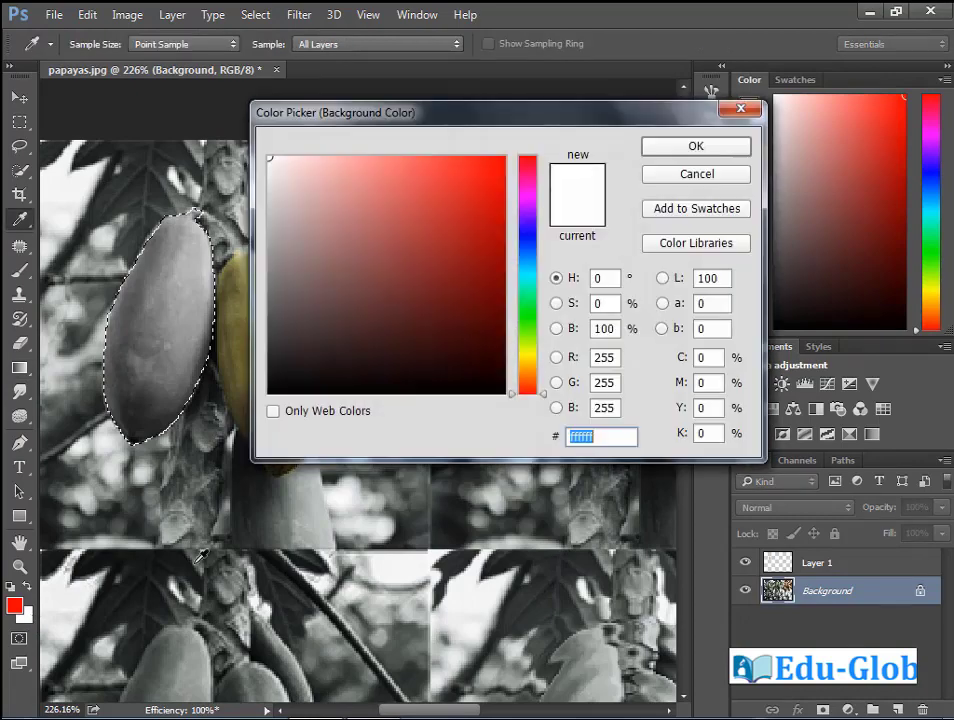
left_click_drag(532, 380, 534, 358)
left_click_drag(503, 254, 537, 140)
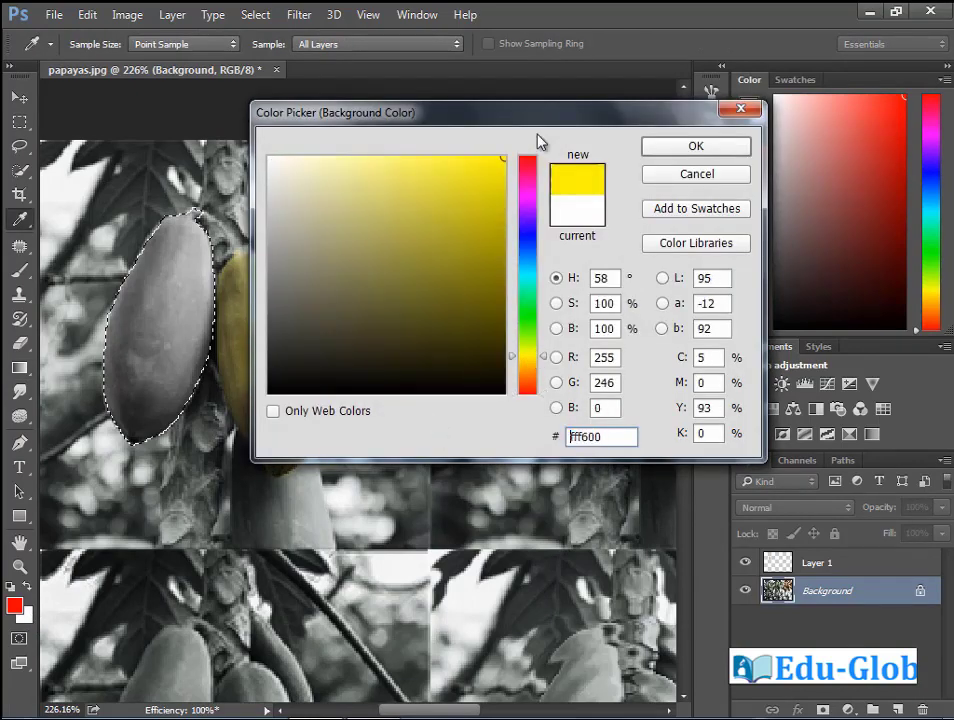
left_click(696, 146)
key("g")
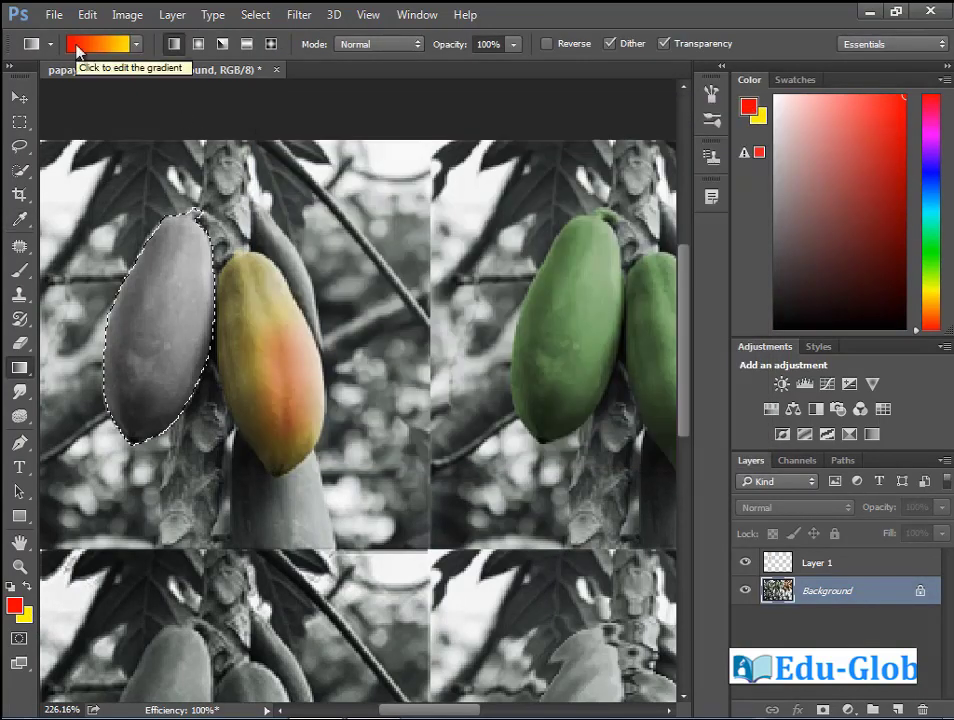
Fill the selected papaya on a new layer with a radial gradient running from red near its stem to yellow at its tip
left_click(199, 45)
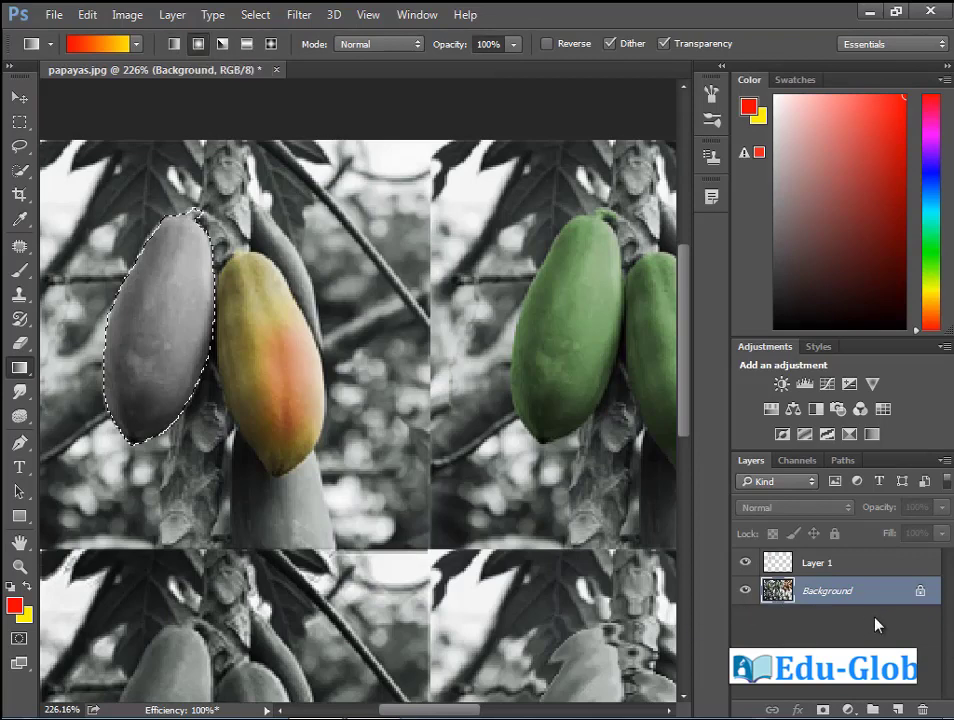
left_click(897, 709)
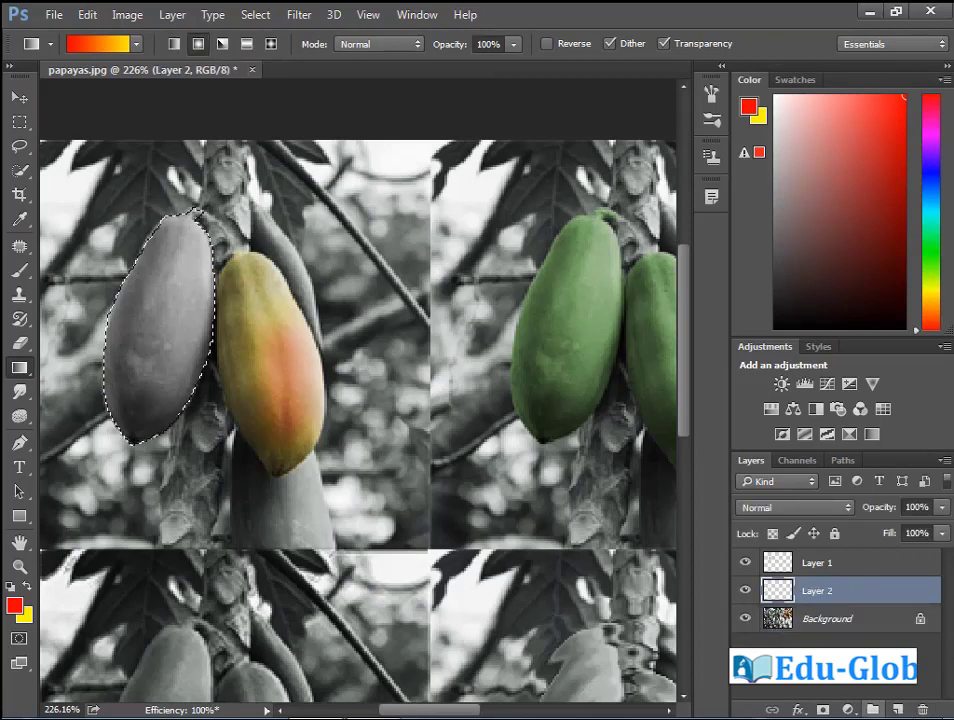
left_click_drag(171, 343, 134, 312)
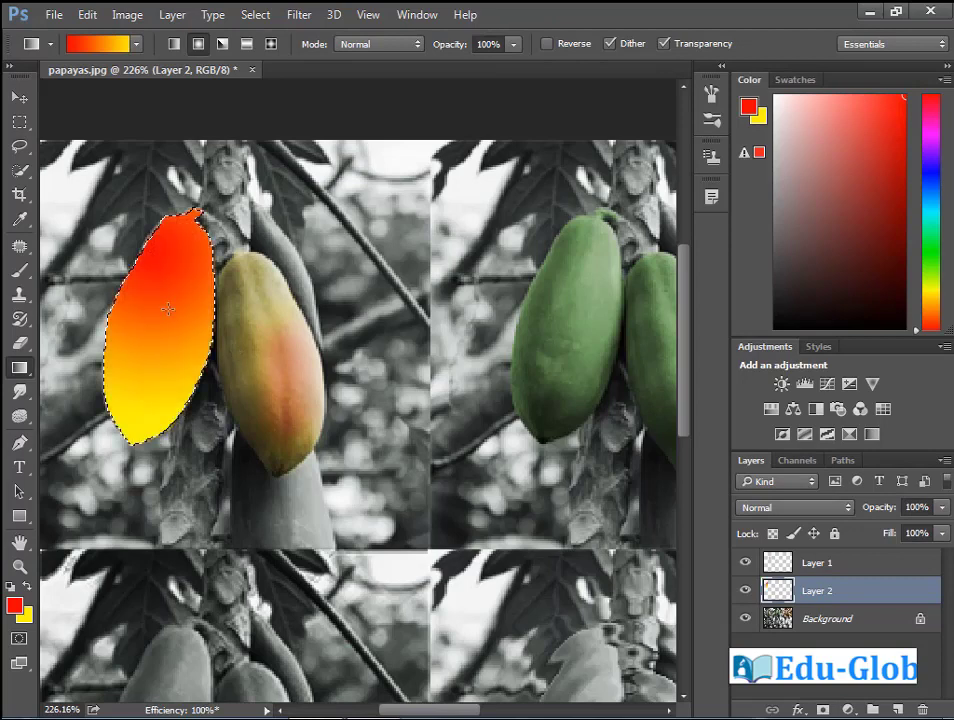
Blend the gradient layer in Overlay mode at reduced opacity and deselect the papaya
left_click(820, 509)
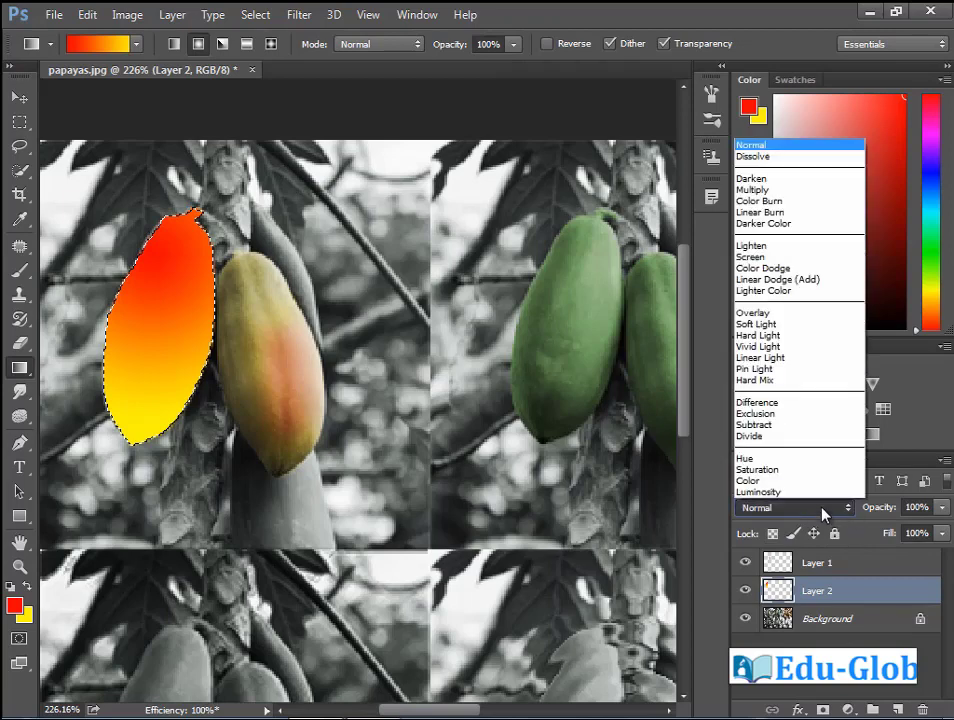
left_click(776, 313)
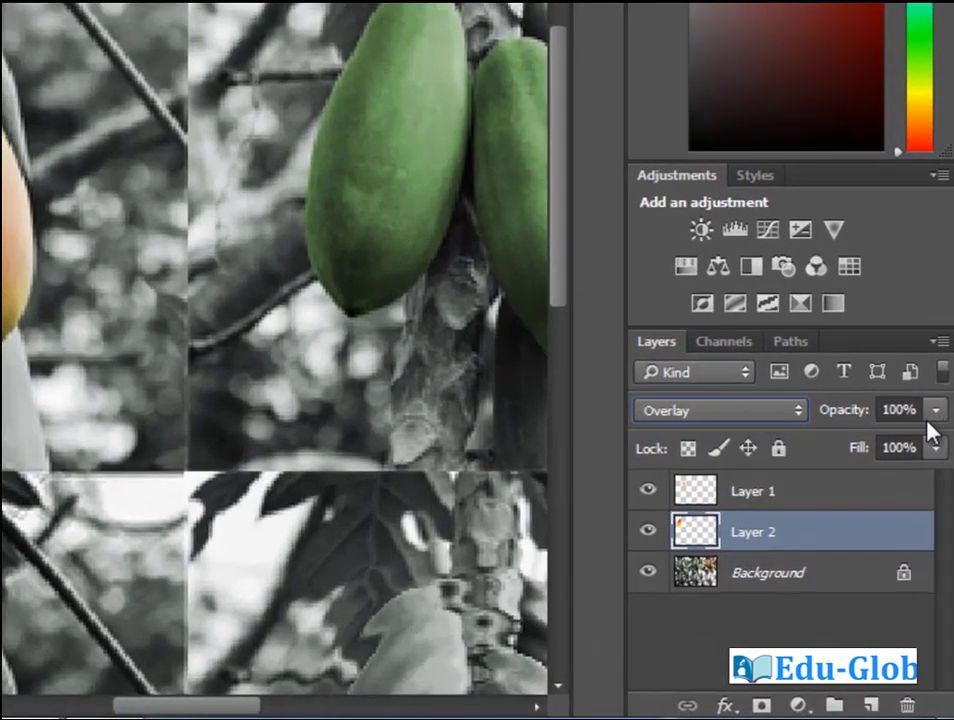
left_click(935, 409)
left_click_drag(933, 449, 900, 470)
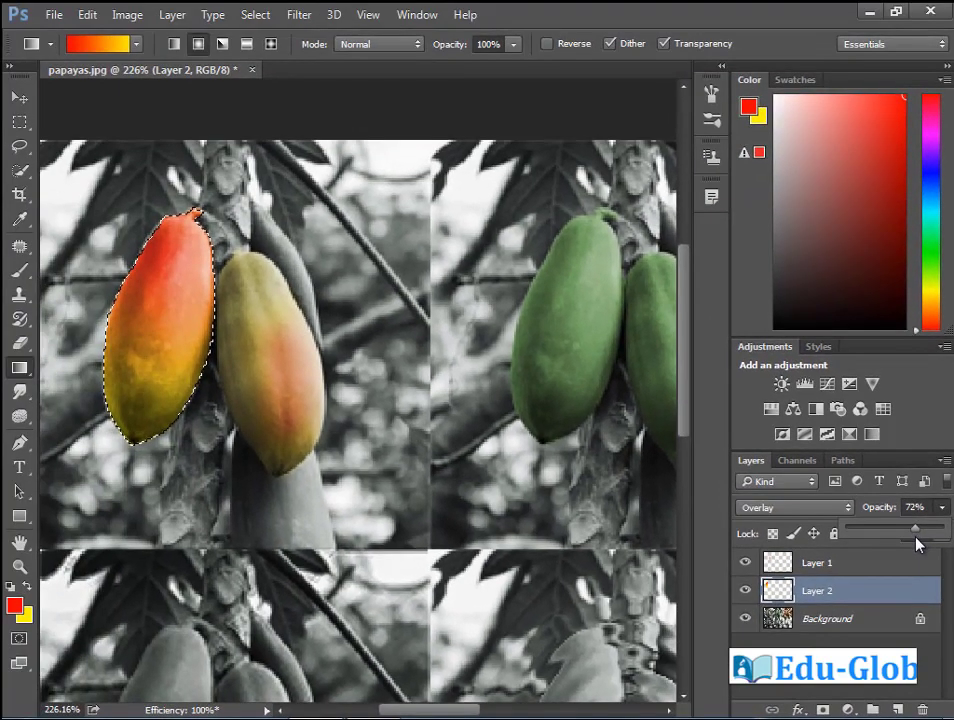
left_click_drag(916, 543, 925, 543)
key("ctrl+d")
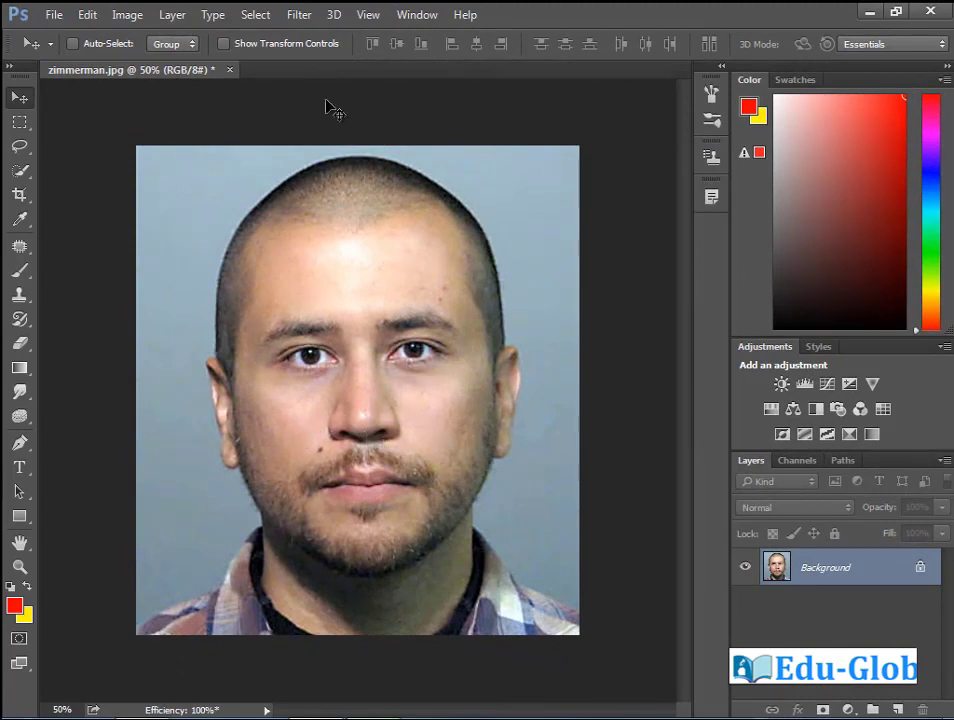
Apply Add Noise to the portrait at 19.91% with Uniform distribution and Monochromatic off, and undo it
left_click(308, 16)
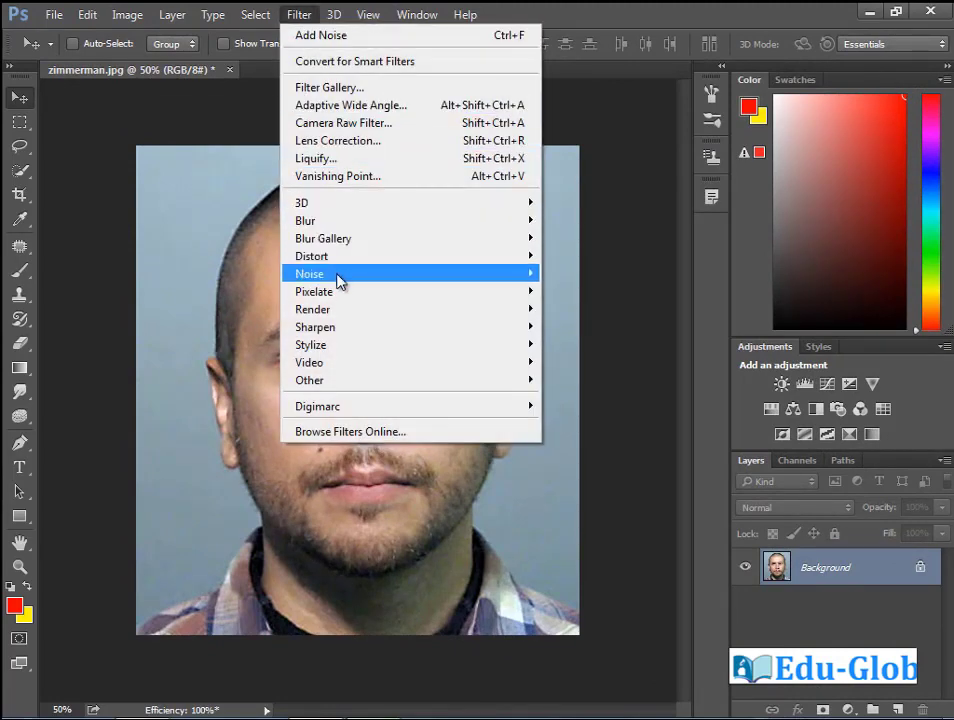
mouse_move(367, 278)
left_click(565, 273)
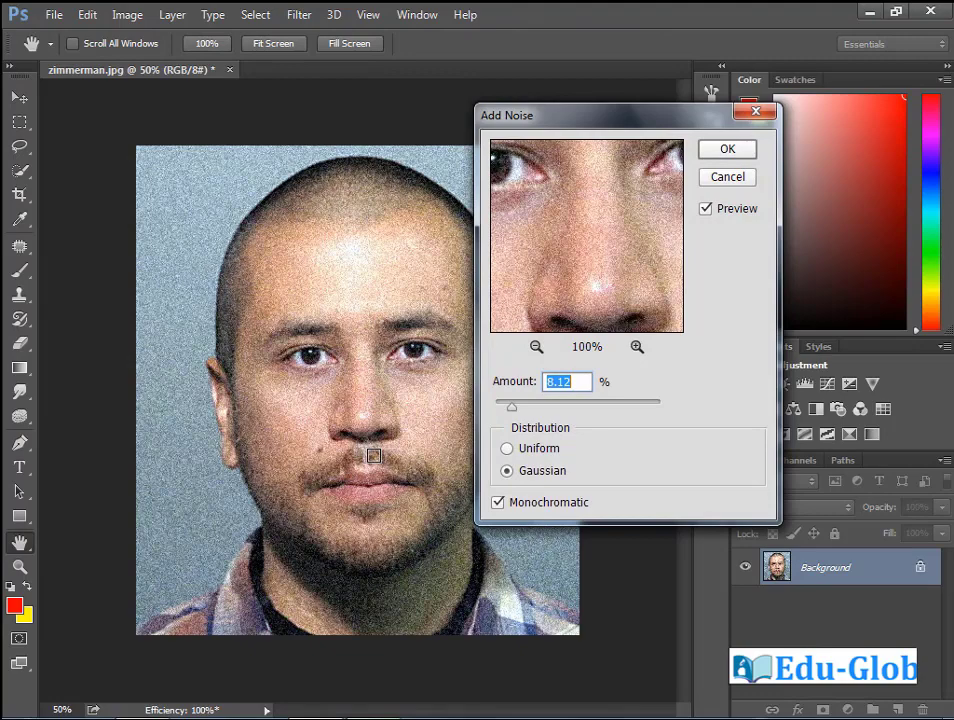
left_click_drag(513, 414, 537, 420)
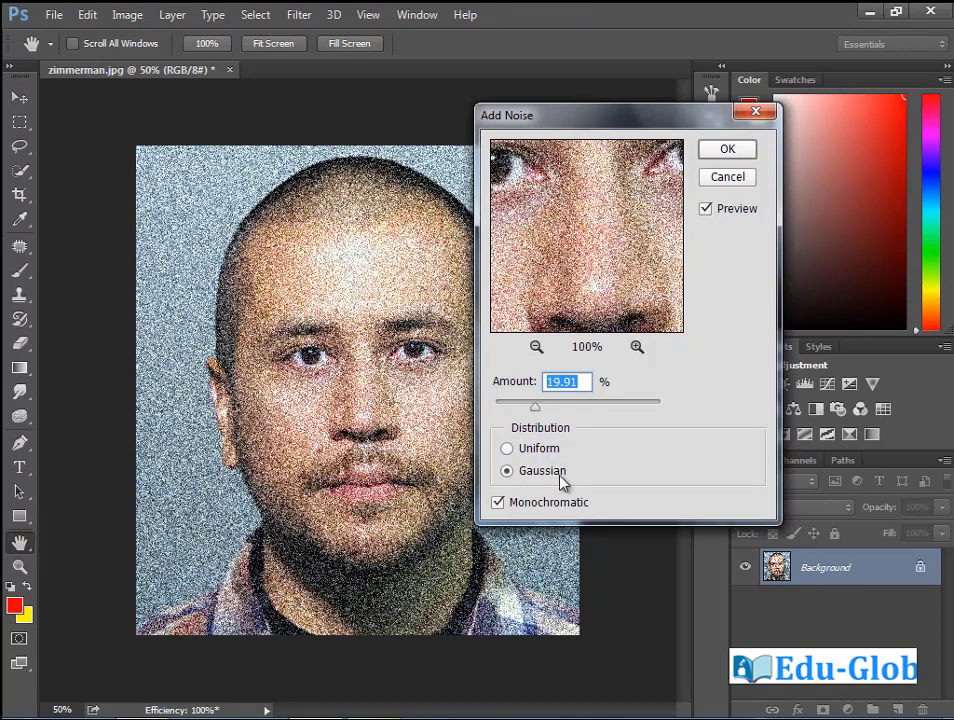
left_click(508, 449)
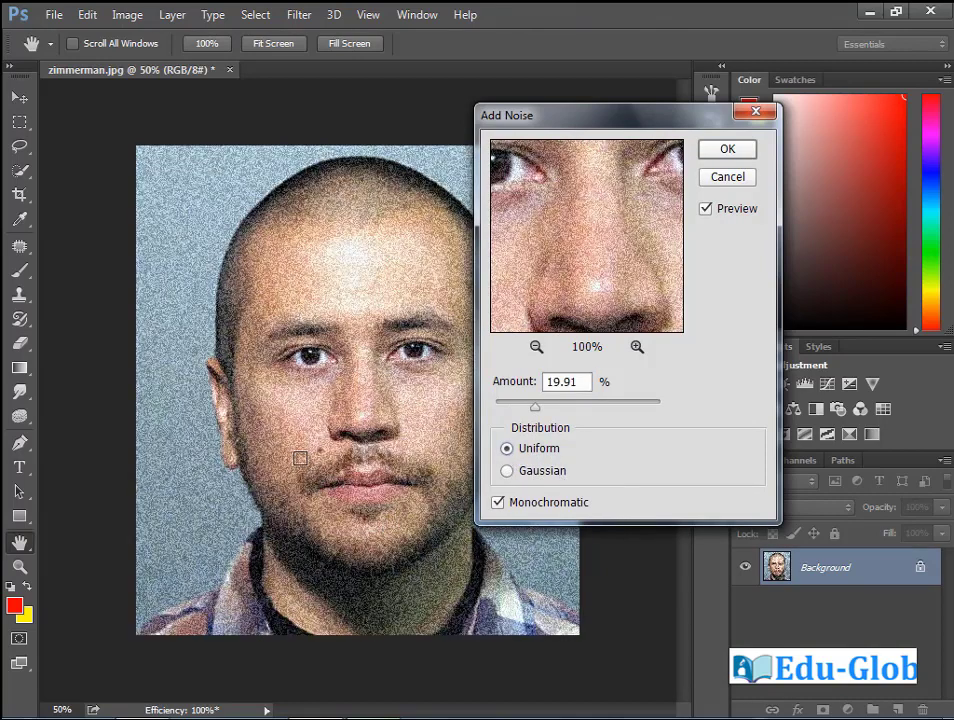
left_click(499, 504)
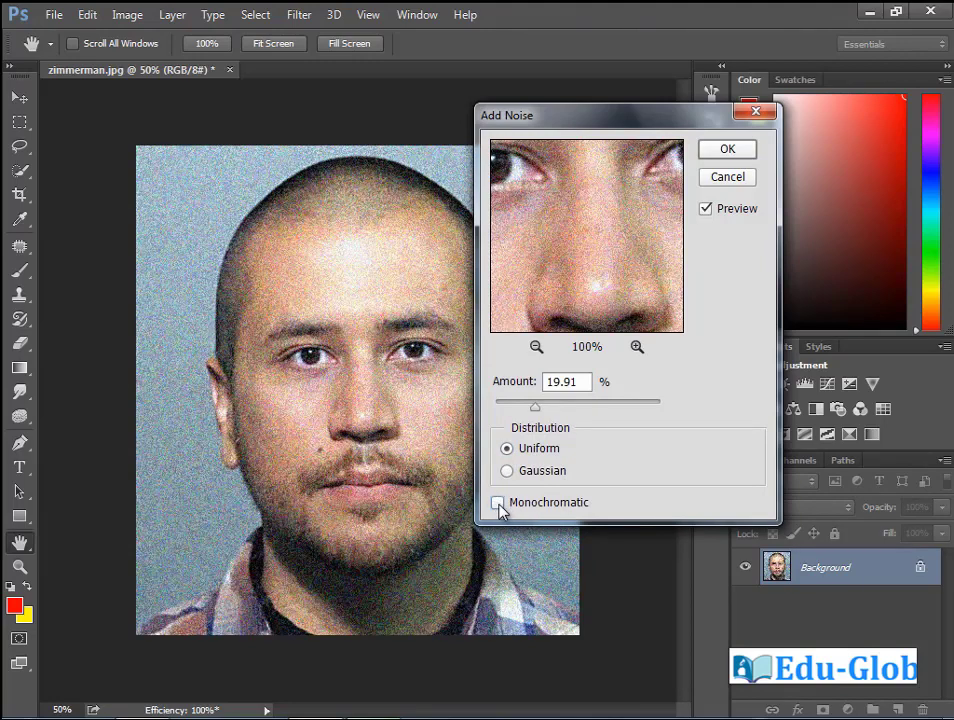
left_click(731, 160)
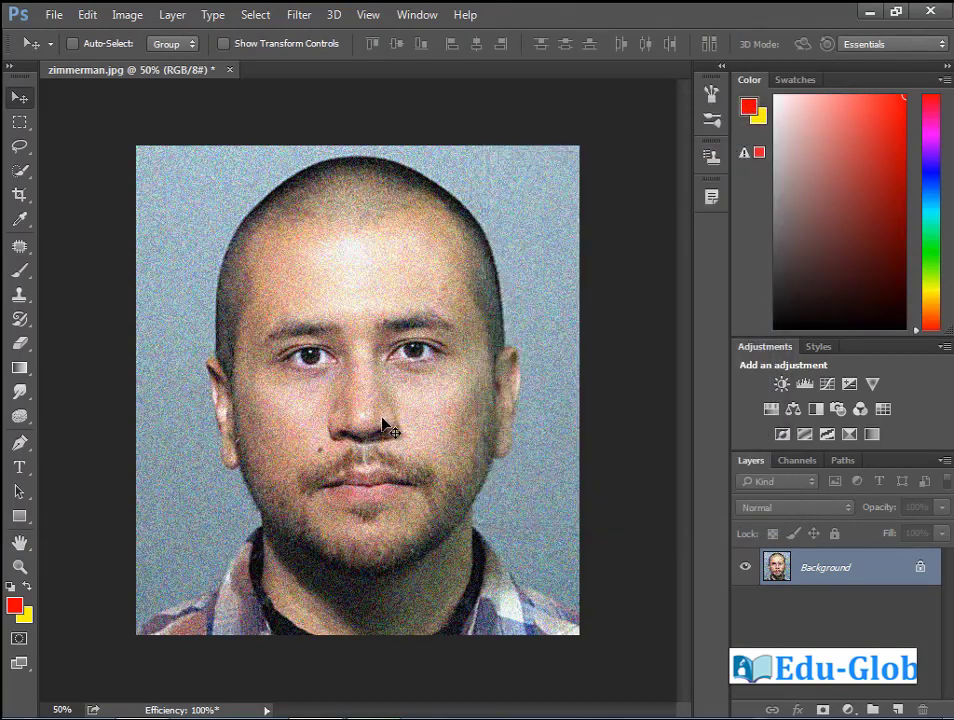
key("ctrl+z")
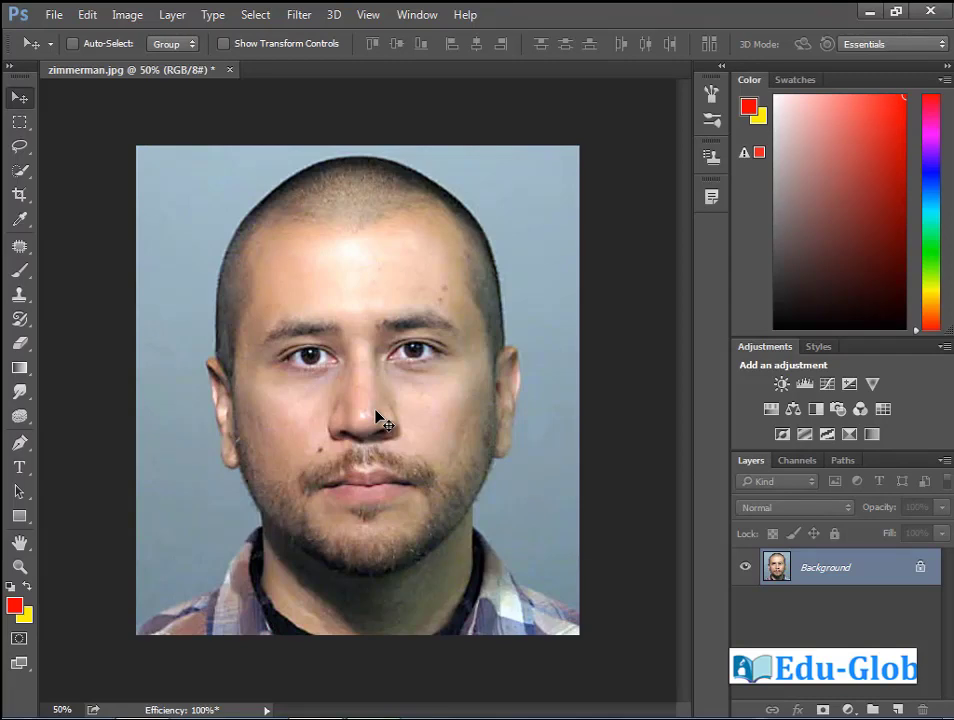
Apply Emboss to the portrait with a 45° angle, 13-pixel height and 138% amount, and undo it
left_click(301, 18)
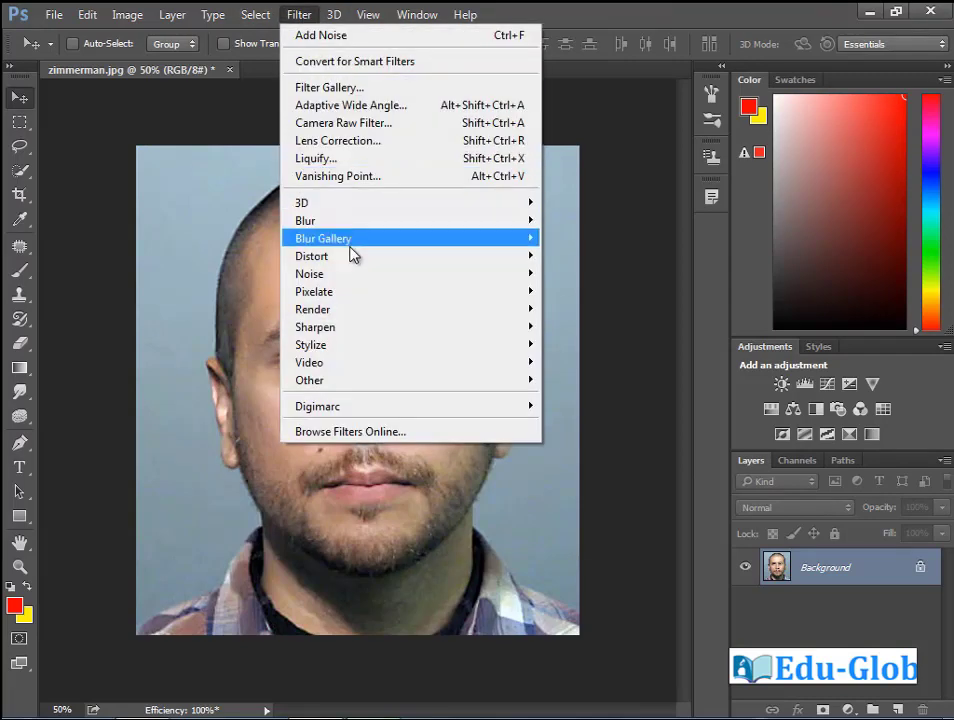
mouse_move(347, 345)
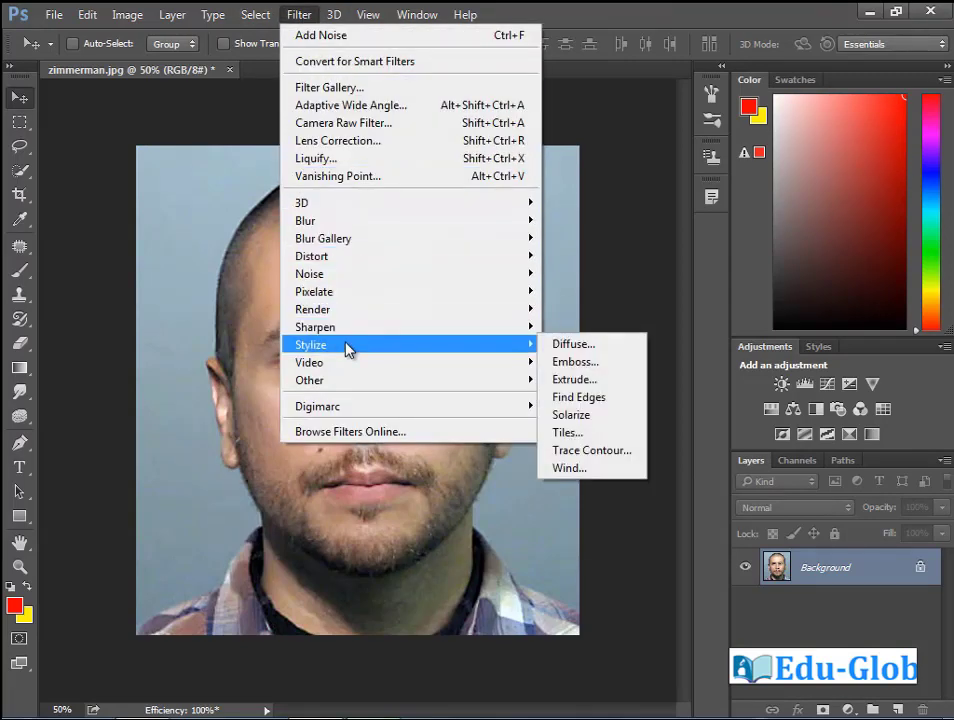
left_click(583, 362)
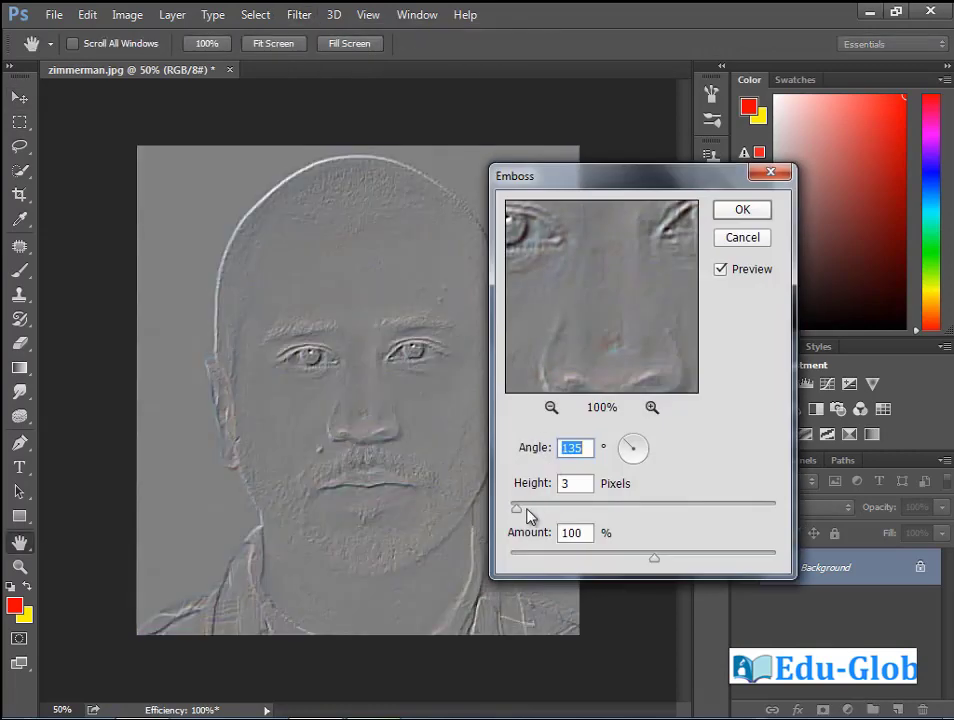
left_click_drag(518, 508, 541, 515)
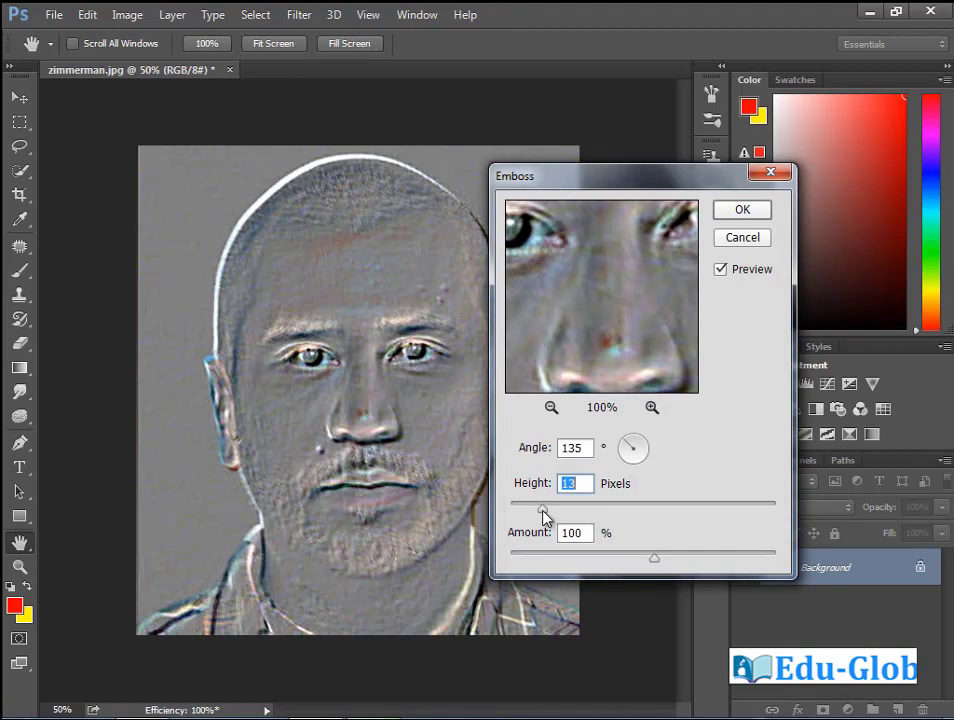
left_click_drag(626, 452, 637, 447)
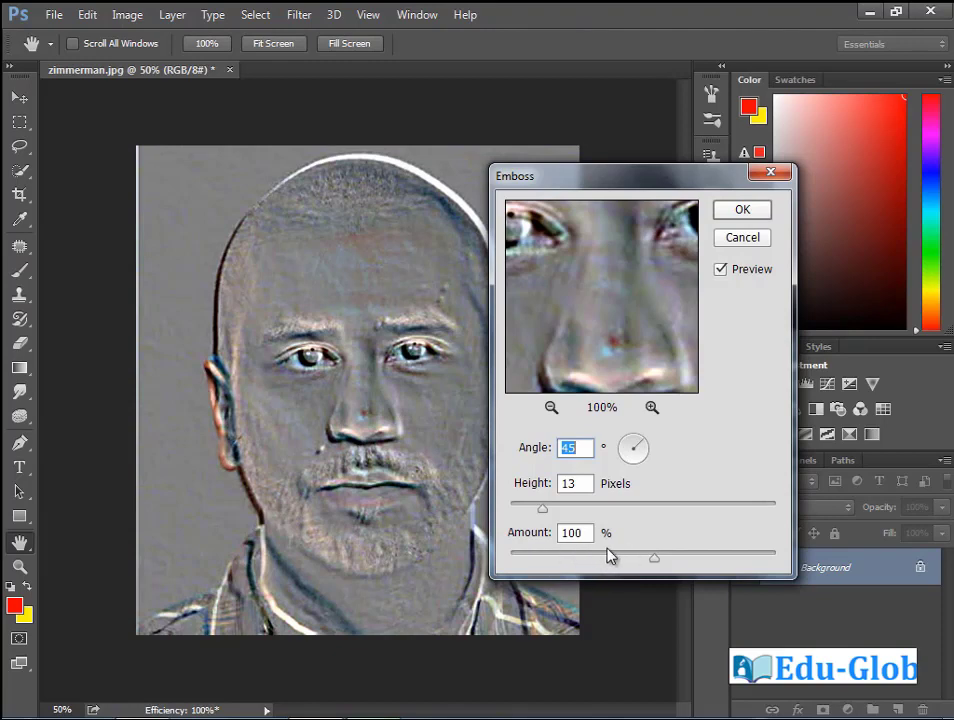
left_click_drag(652, 558, 682, 571)
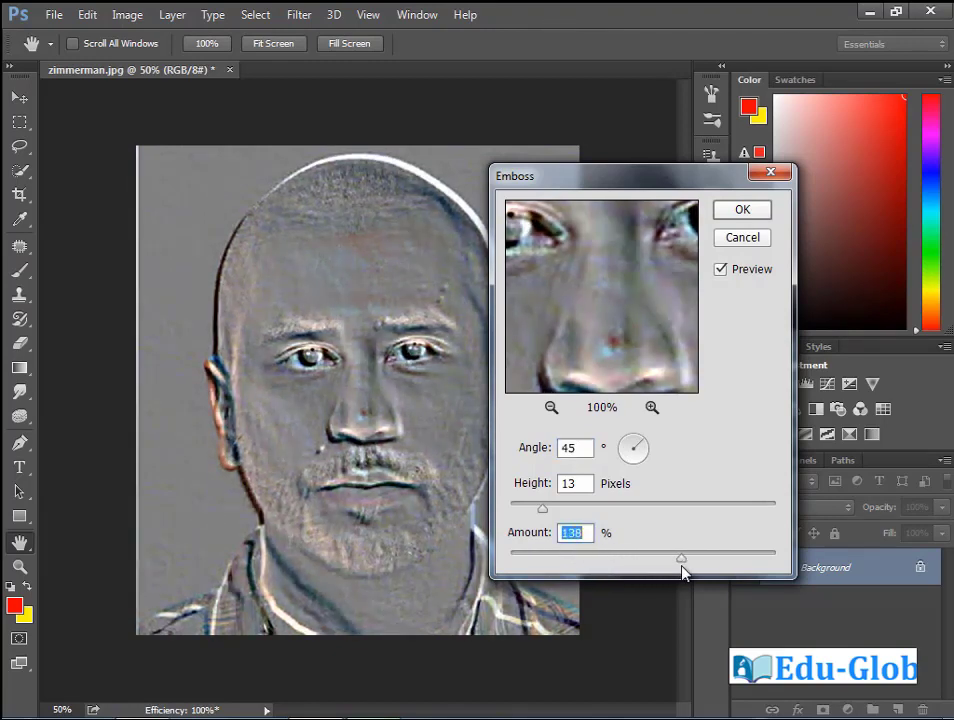
left_click(744, 216)
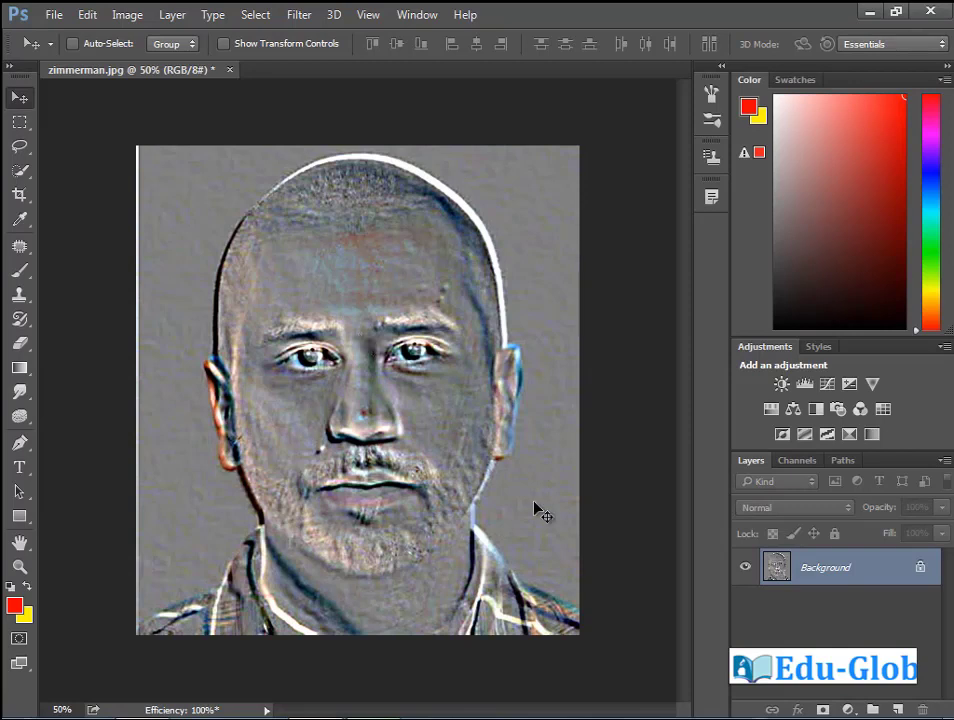
key("ctrl+z")
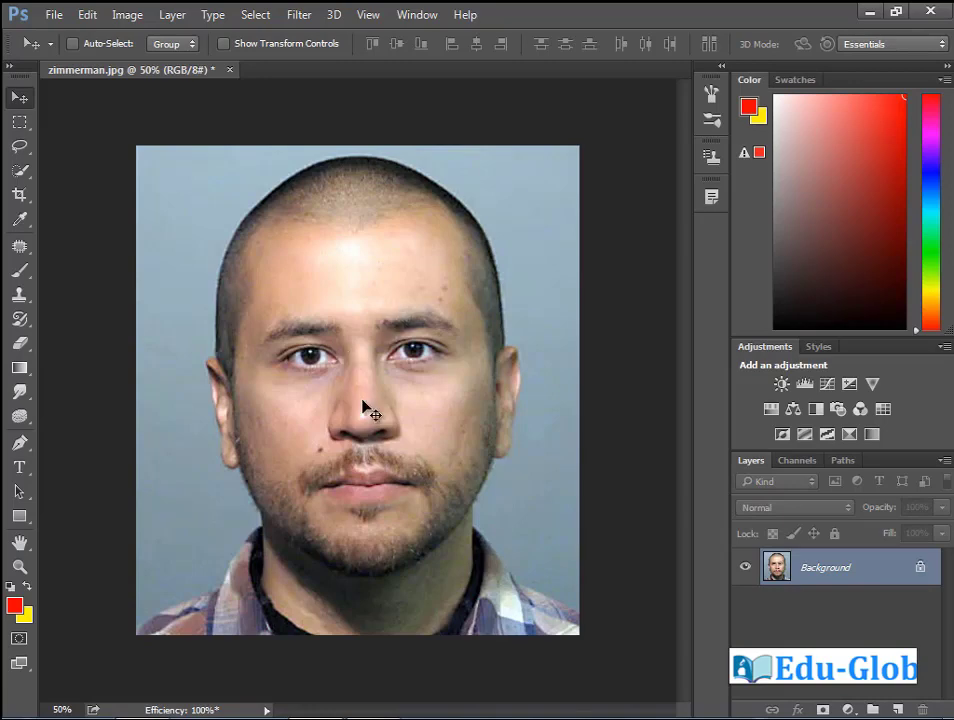
Open the portrait in Liquify and warp the forehead's hairline upward with a size 200 brush
left_click(299, 15)
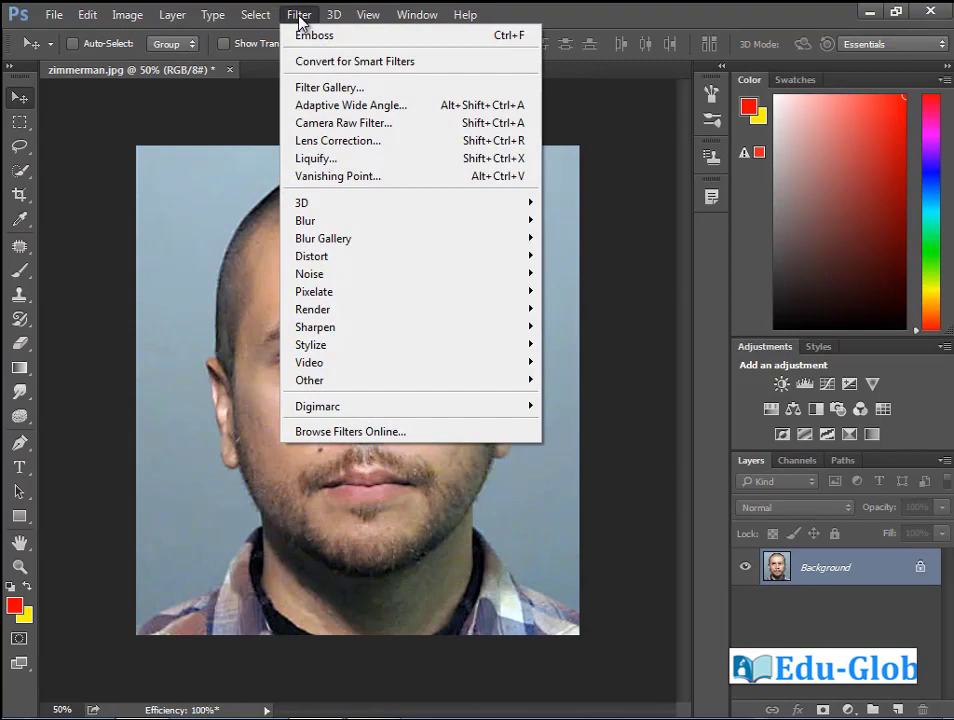
left_click(341, 158)
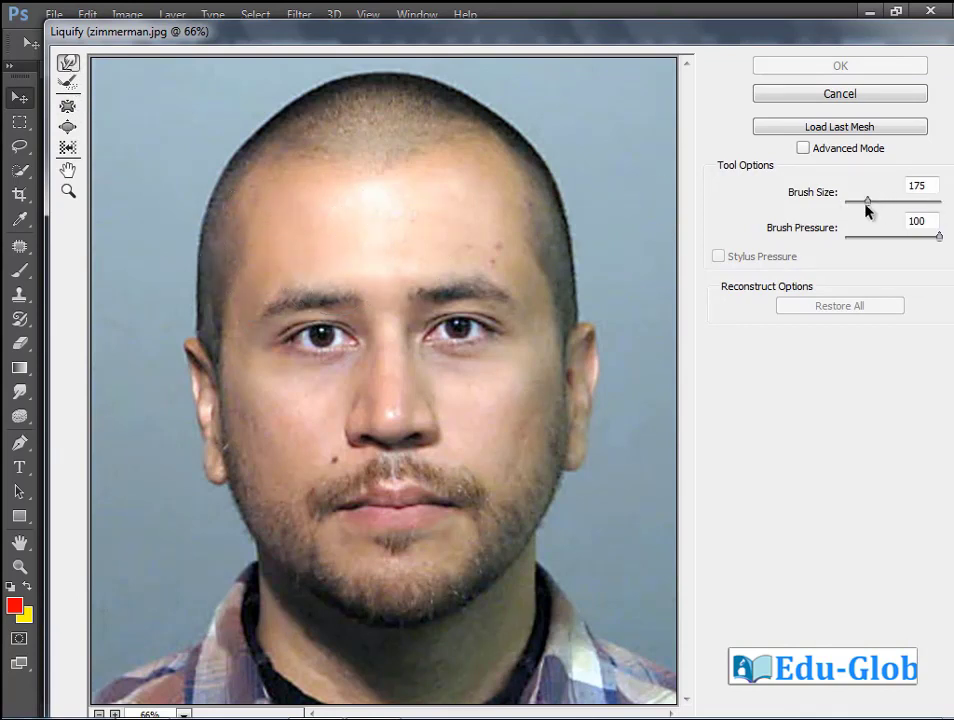
left_click_drag(876, 203, 895, 204)
key("bracketright")
key("bracketright")
key("bracketright")
key("bracketright")
key("bracketright")
key("bracketright")
key("bracketright")
key("bracketright")
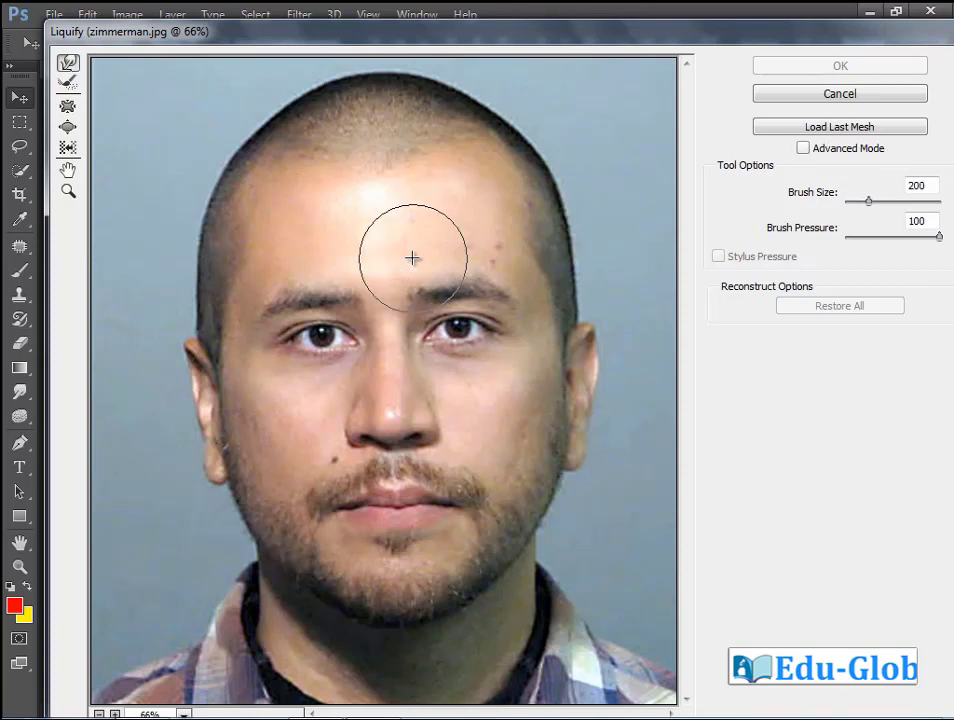
left_click_drag(413, 258, 262, 200)
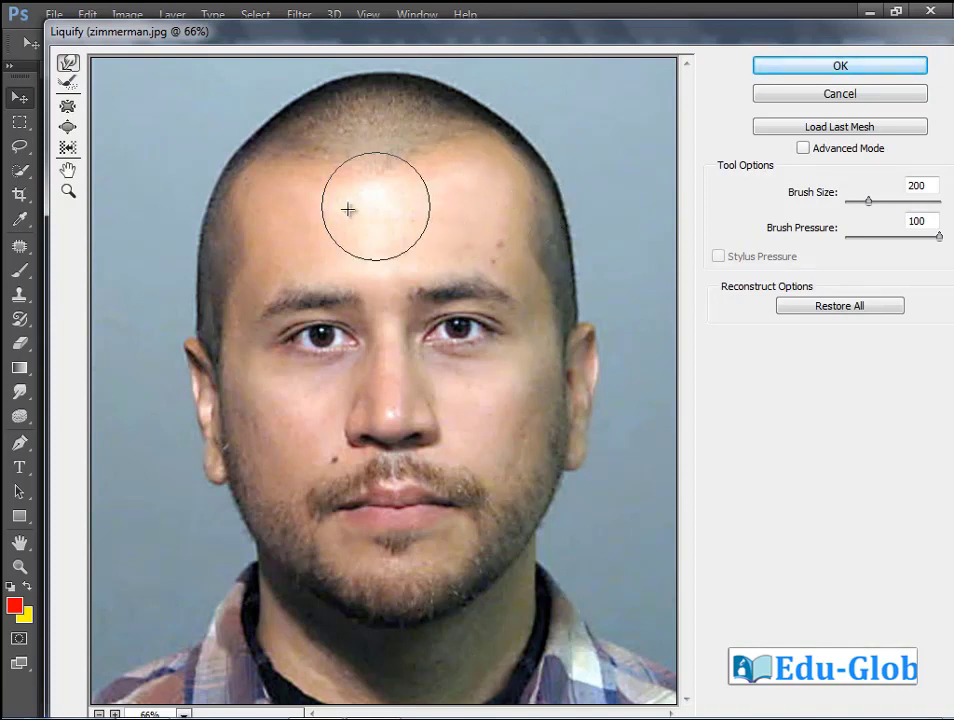
mouse_move(250, 210)
left_mouse_down()
mouse_move(264, 172)
mouse_move(258, 155)
left_mouse_up()
mouse_move(384, 162)
left_mouse_down()
mouse_move(362, 136)
mouse_move(366, 149)
mouse_move(373, 117)
mouse_move(373, 132)
left_mouse_up()
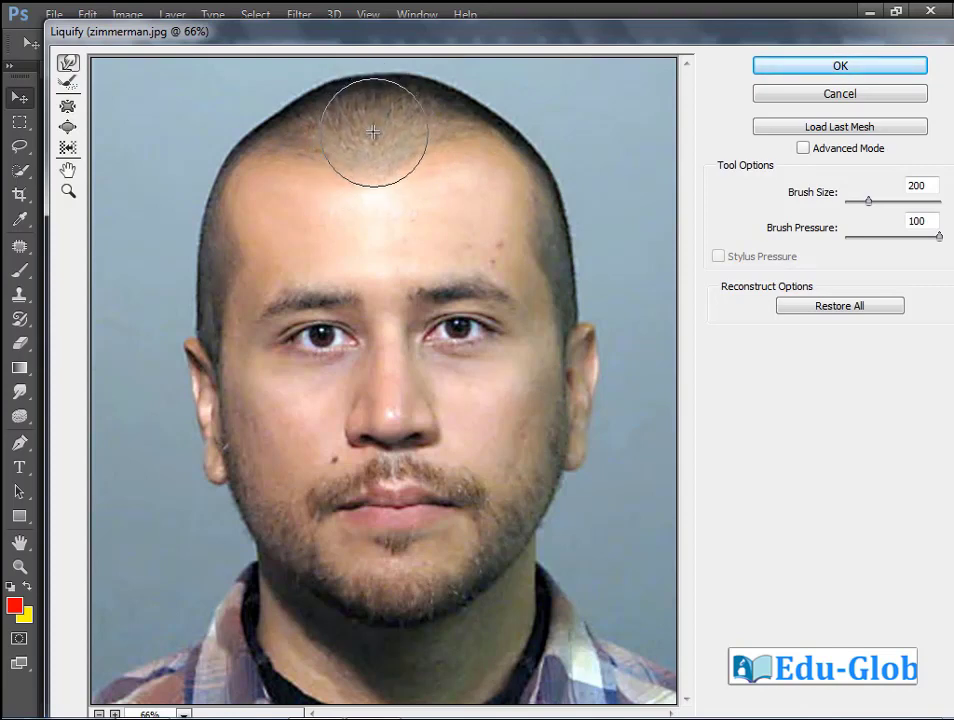
Warp the hairline into a central peak and square off the top of the head with a size 400 brush
key("bracketright")
key("bracketright")
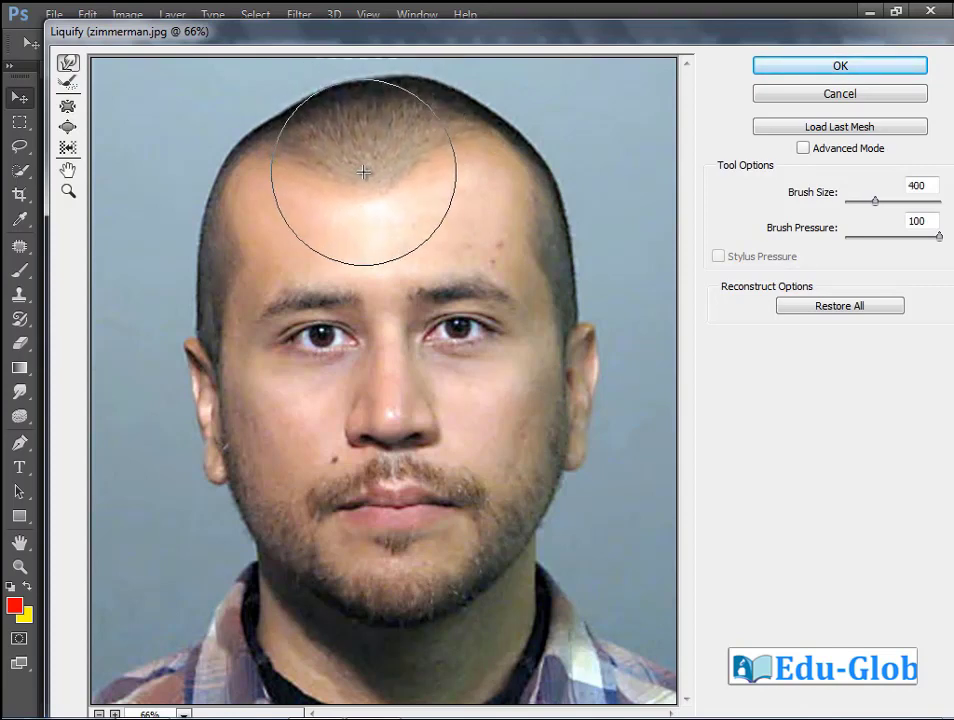
mouse_move(364, 173)
left_mouse_down()
mouse_move(466, 179)
mouse_move(492, 155)
mouse_move(310, 188)
mouse_move(268, 183)
mouse_move(266, 154)
mouse_move(283, 315)
mouse_move(238, 464)
mouse_move(309, 477)
mouse_move(286, 523)
mouse_move(283, 501)
left_mouse_up()
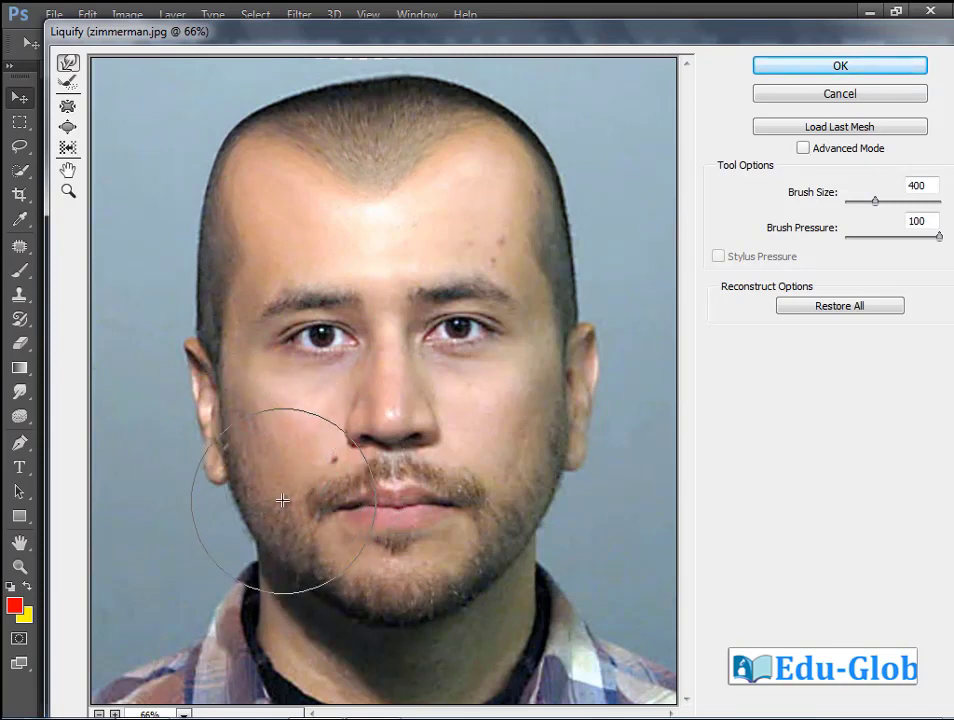
Reduce the brush size to 250 and pull both sides of the jaw outward and down to widen it
key("bracketleft")
key("bracketleft")
key("bracketleft")
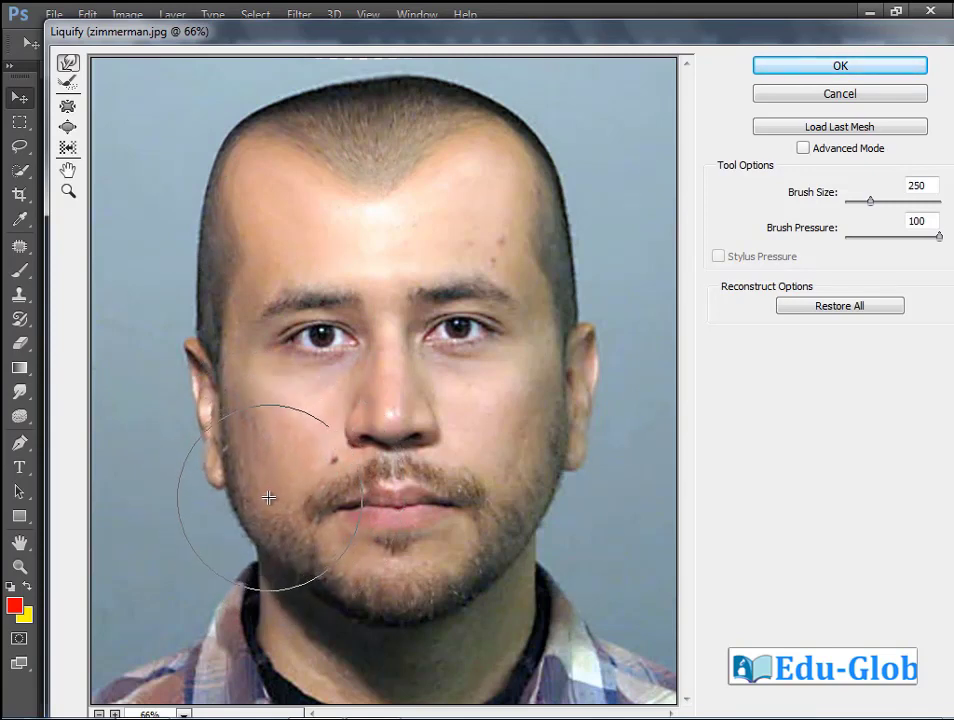
left_click_drag(269, 497, 263, 525)
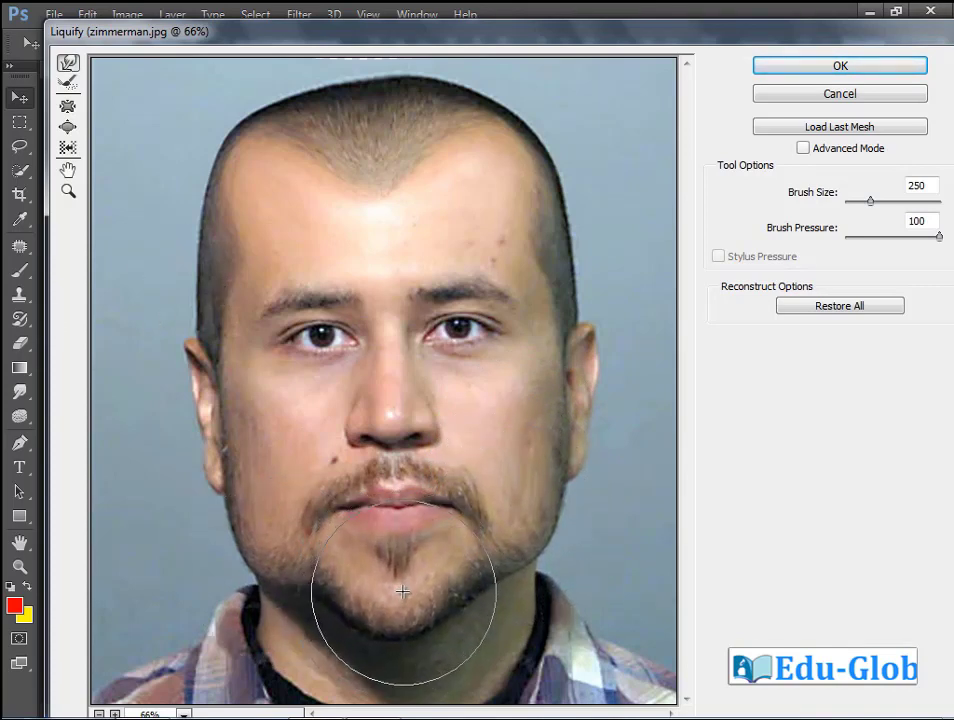
Pull the chin downward and reshape its beard patch with the brush reduced to size 125
left_click_drag(402, 592, 403, 601)
key("bracketleft")
key("bracketleft")
key("bracketleft")
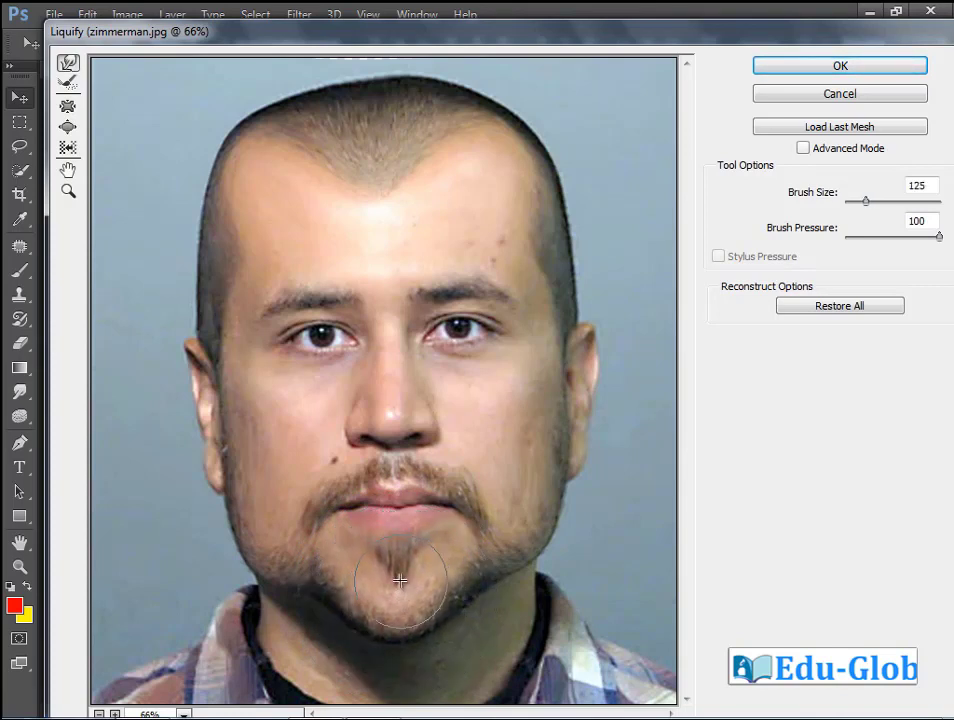
mouse_move(387, 563)
left_mouse_down()
mouse_move(416, 550)
mouse_move(415, 578)
mouse_move(383, 614)
mouse_move(413, 615)
left_mouse_up()
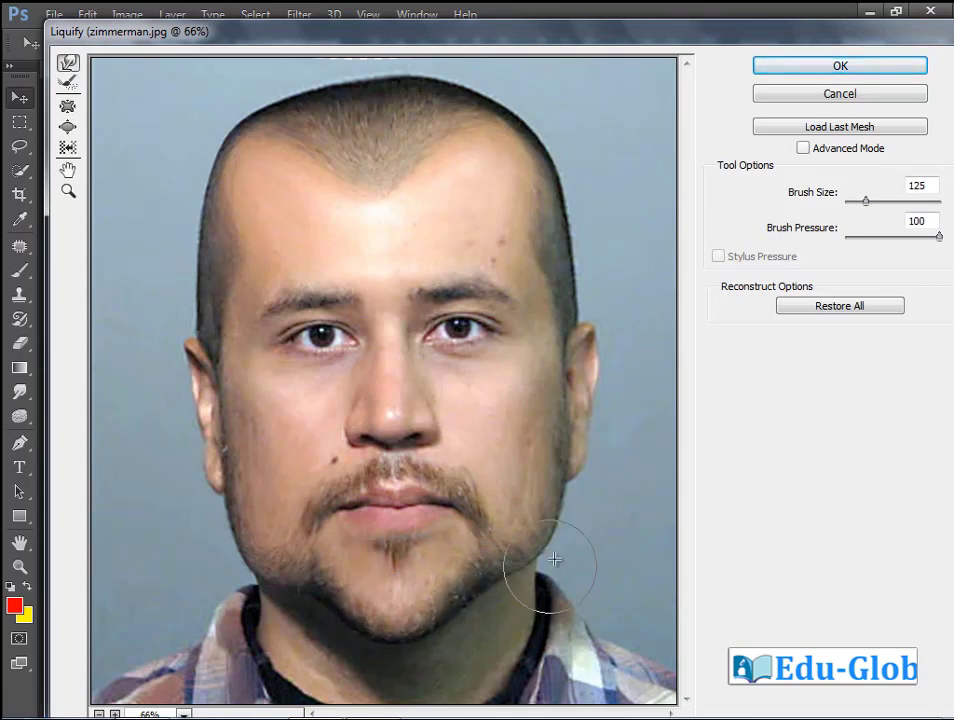
Stretch the upper tips of both ears outward with a size 100 brush
key("bracketleft")
left_click_drag(607, 366, 603, 319)
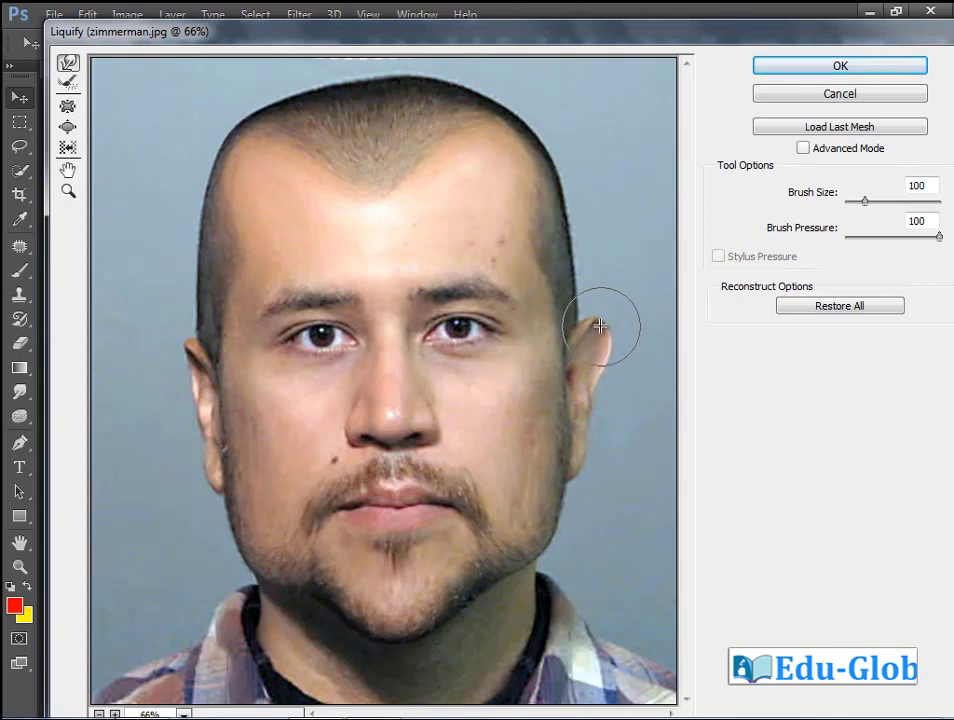
mouse_move(196, 347)
left_mouse_down()
mouse_move(181, 366)
mouse_move(185, 349)
left_mouse_up()
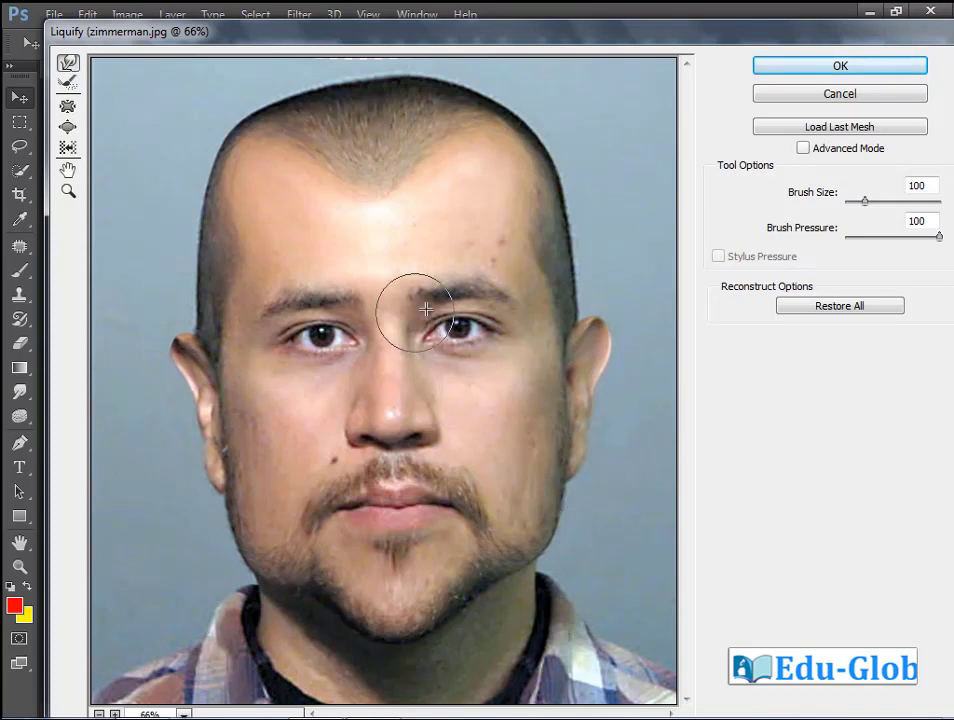
Warp both eyebrows into raised arches with inner ends slanting down toward the nose, enlarging the brush to 250
mouse_move(409, 305)
left_mouse_down()
mouse_move(467, 291)
mouse_move(467, 274)
mouse_move(484, 284)
mouse_move(486, 275)
mouse_move(445, 291)
left_mouse_up()
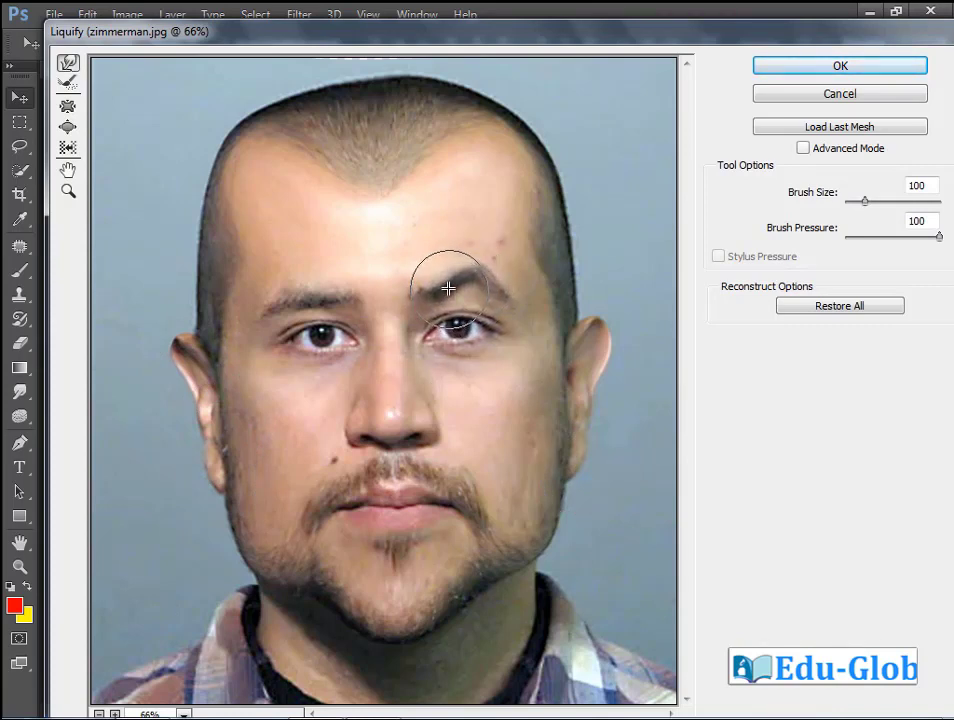
mouse_move(355, 312)
left_mouse_down()
mouse_move(319, 301)
mouse_move(320, 286)
mouse_move(299, 297)
mouse_move(299, 266)
mouse_move(336, 278)
mouse_move(332, 292)
mouse_move(373, 315)
left_mouse_up()
key("bracketright")
key("bracketright")
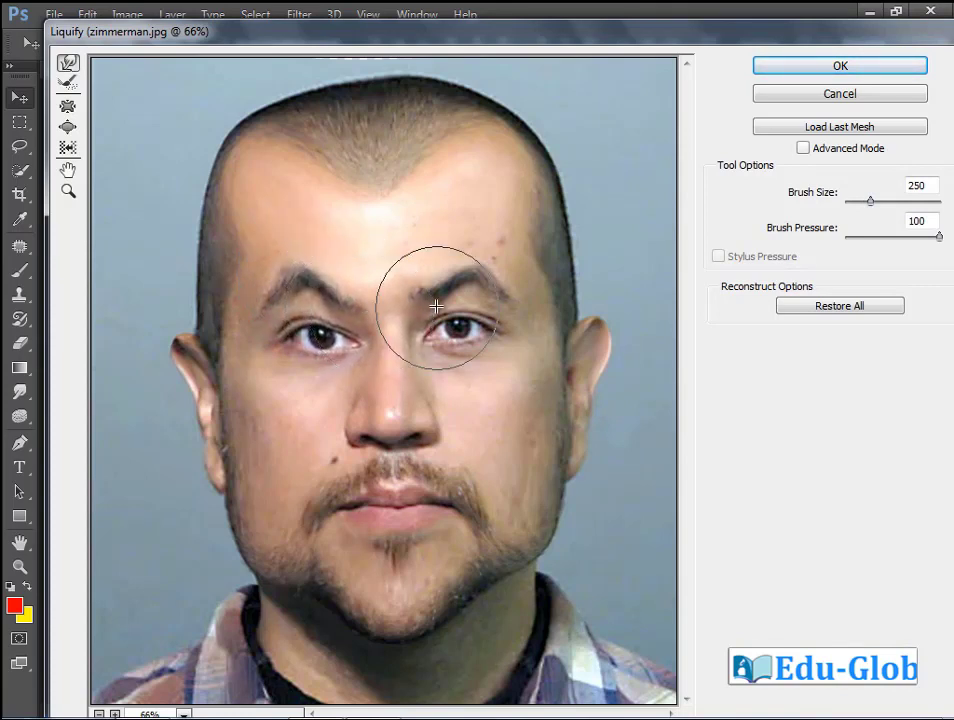
left_click_drag(436, 306, 405, 330)
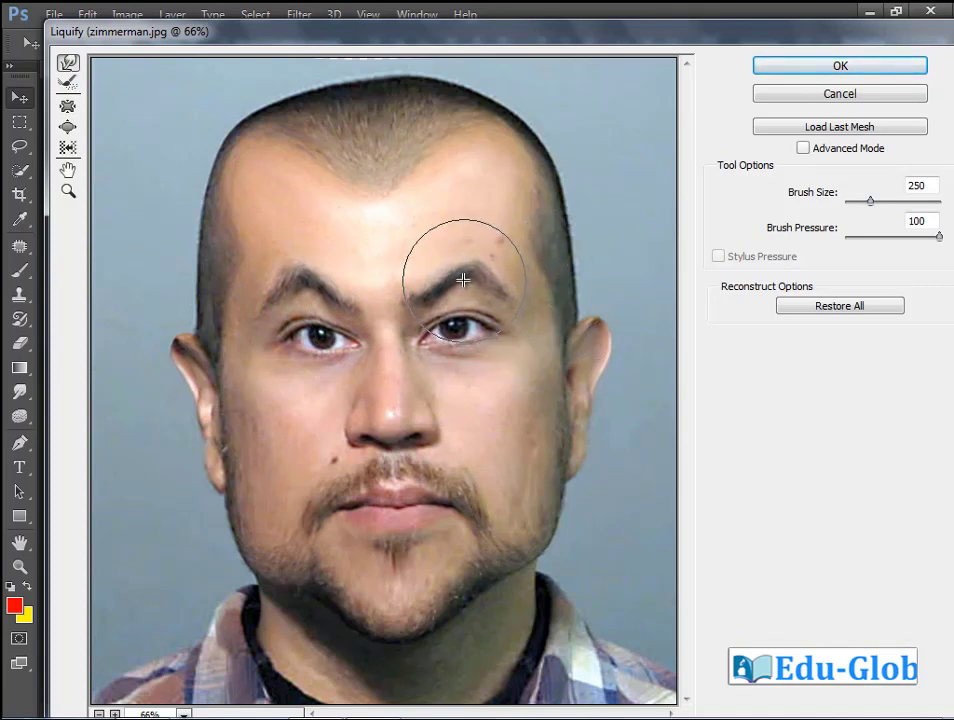
left_click_drag(373, 362, 341, 319)
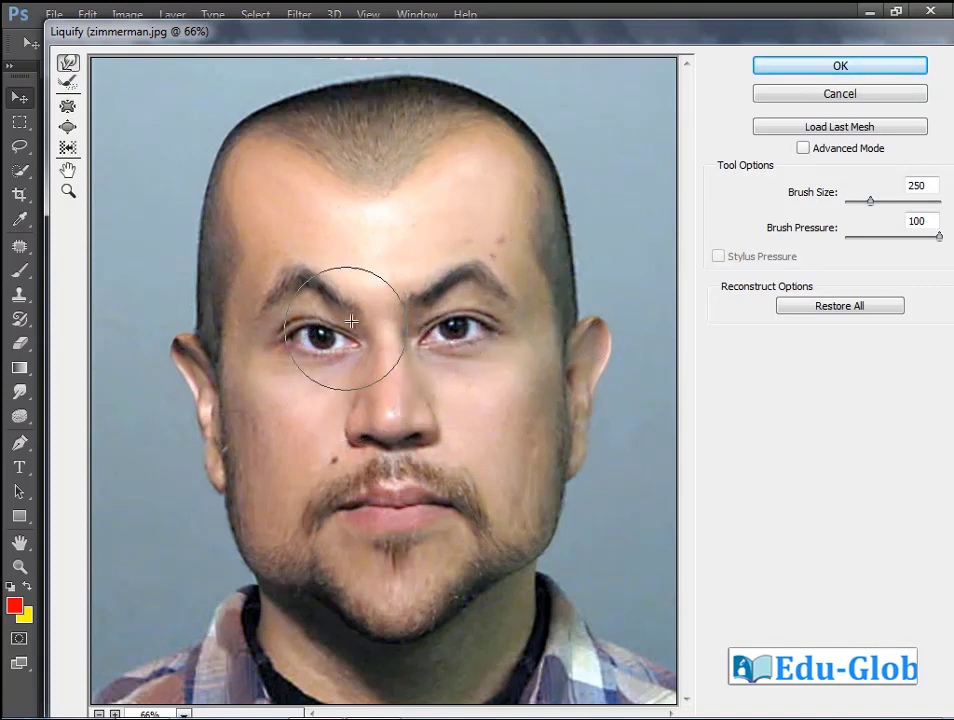
Try shrinking both eyes with the Pucker tool at brush size 100
left_click(67, 105)
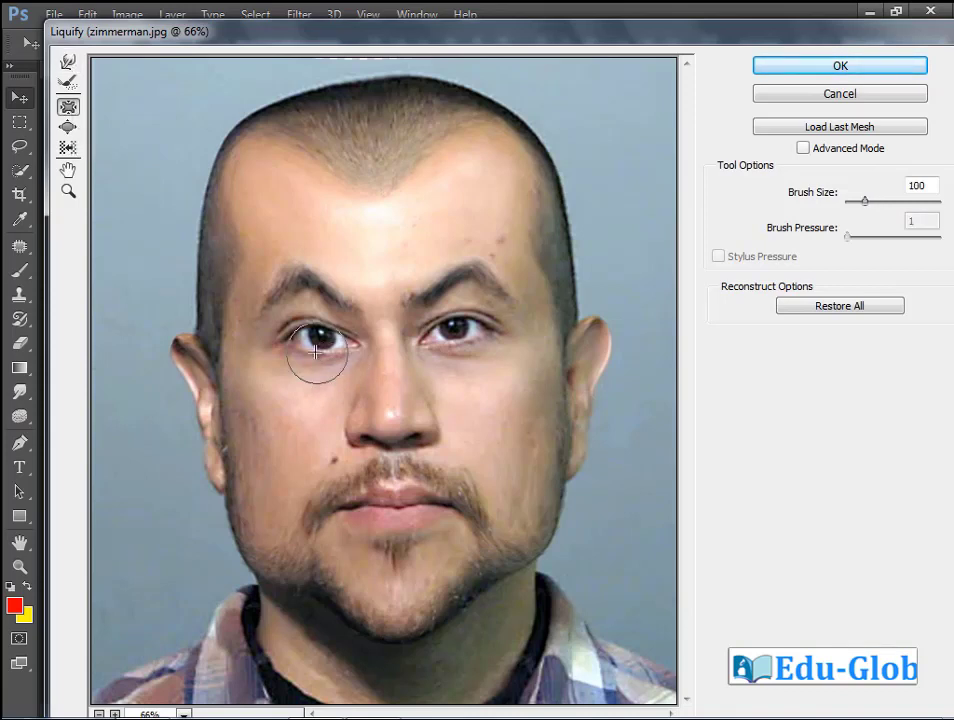
mouse_move(316, 352)
left_mouse_down()
mouse_move(329, 332)
mouse_move(320, 337)
left_mouse_up()
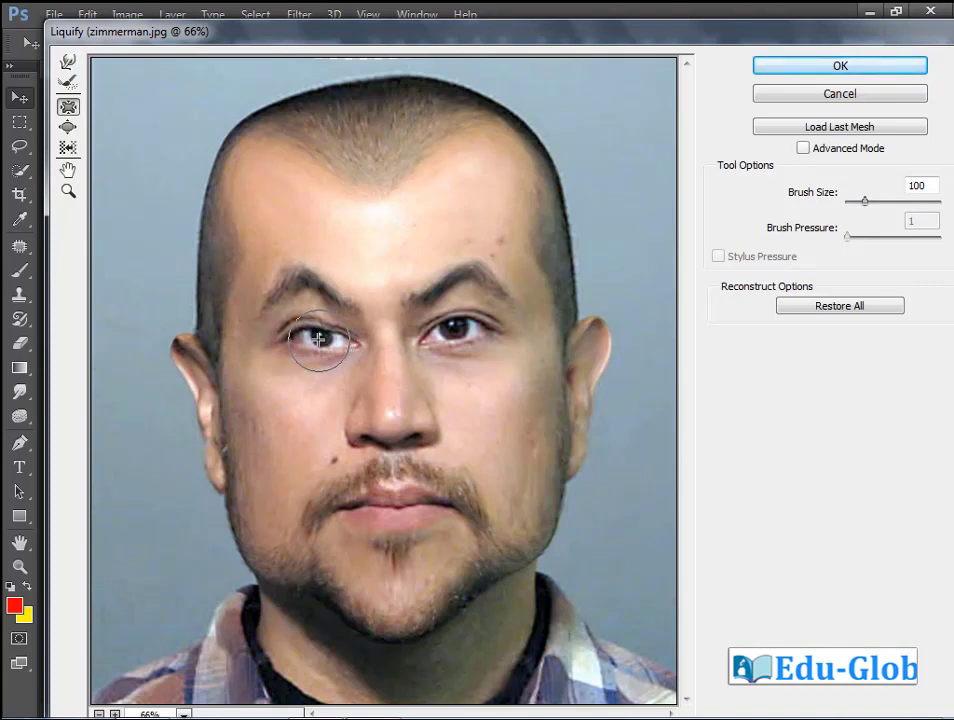
left_click_drag(440, 345, 452, 337)
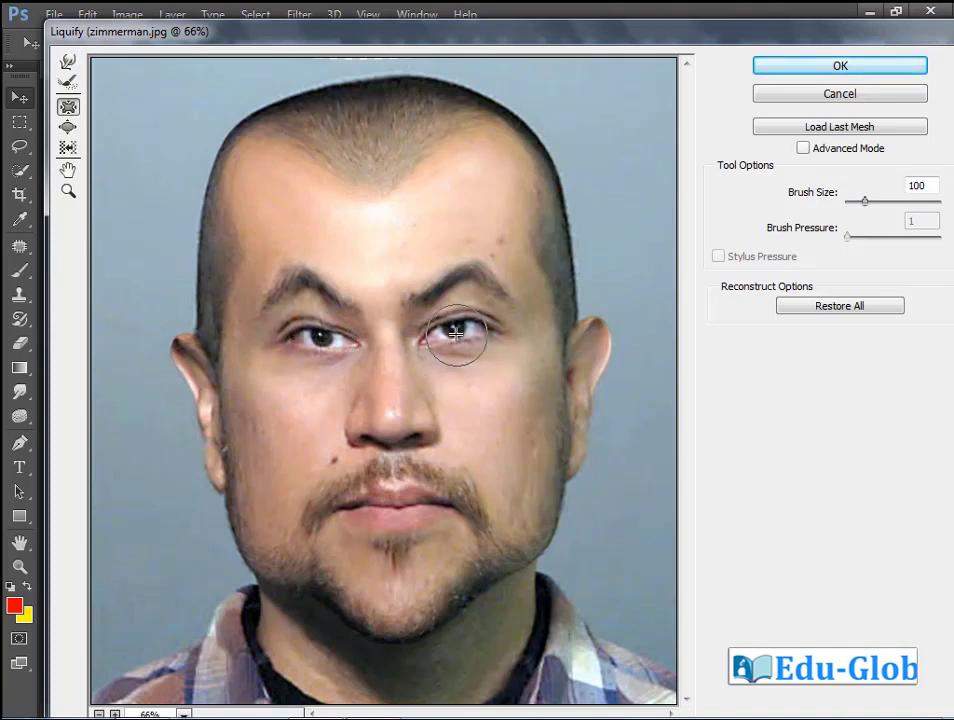
Enlarge both eyes with the Pucker tool's reversed effect and pinch the sides of the nose with its normal effect
key("alt")
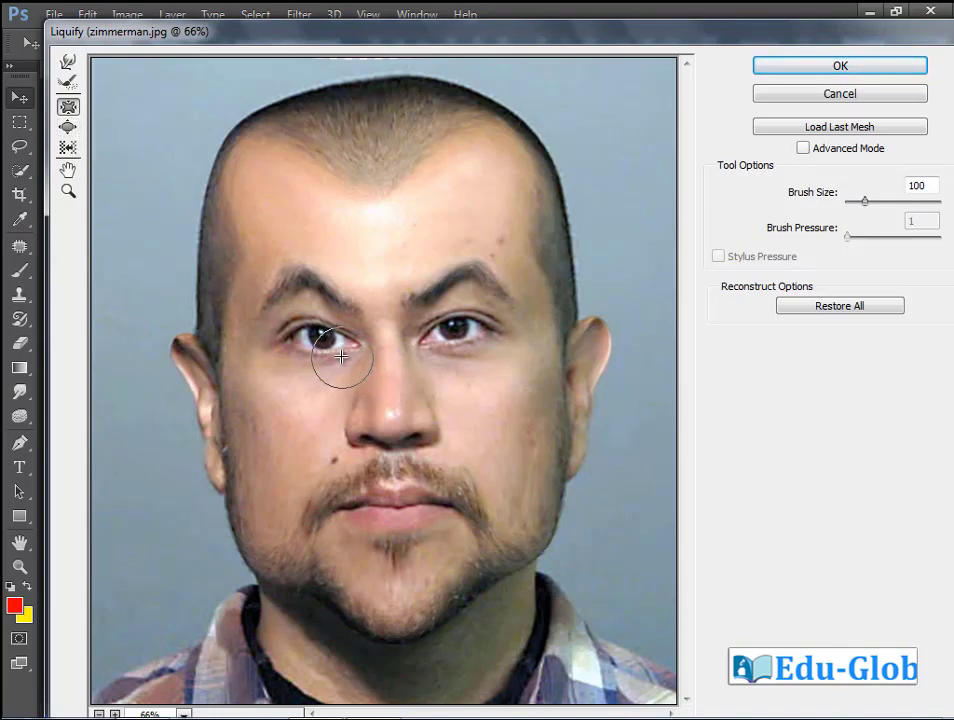
left_click(320, 340, "alt")
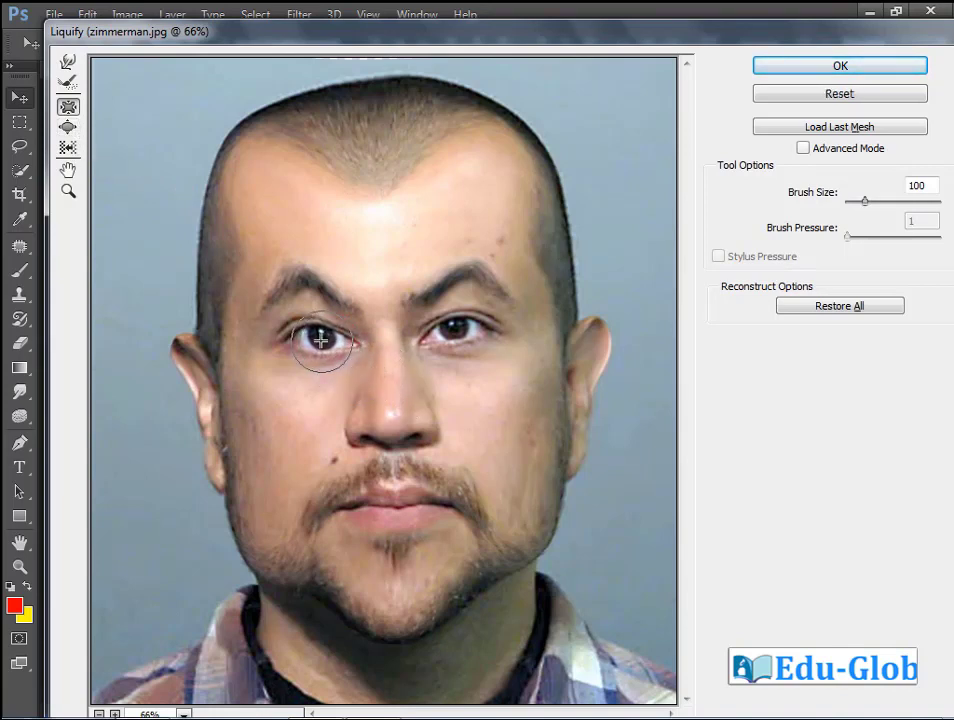
left_click(457, 327, "alt")
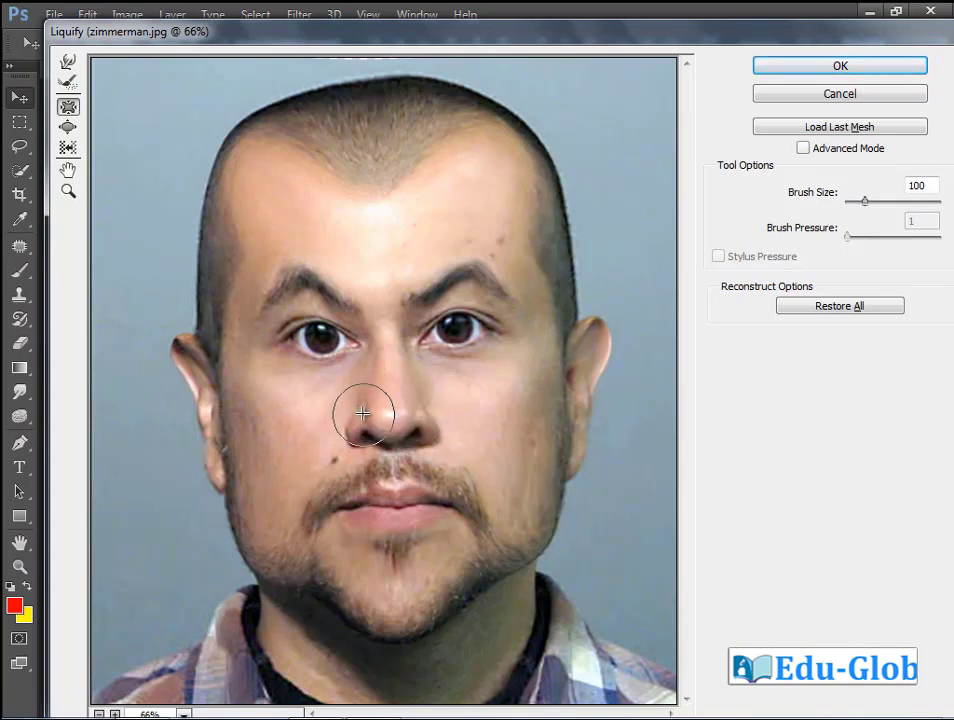
mouse_move(365, 428)
left_mouse_down()
mouse_move(416, 434)
mouse_move(383, 405)
left_mouse_up()
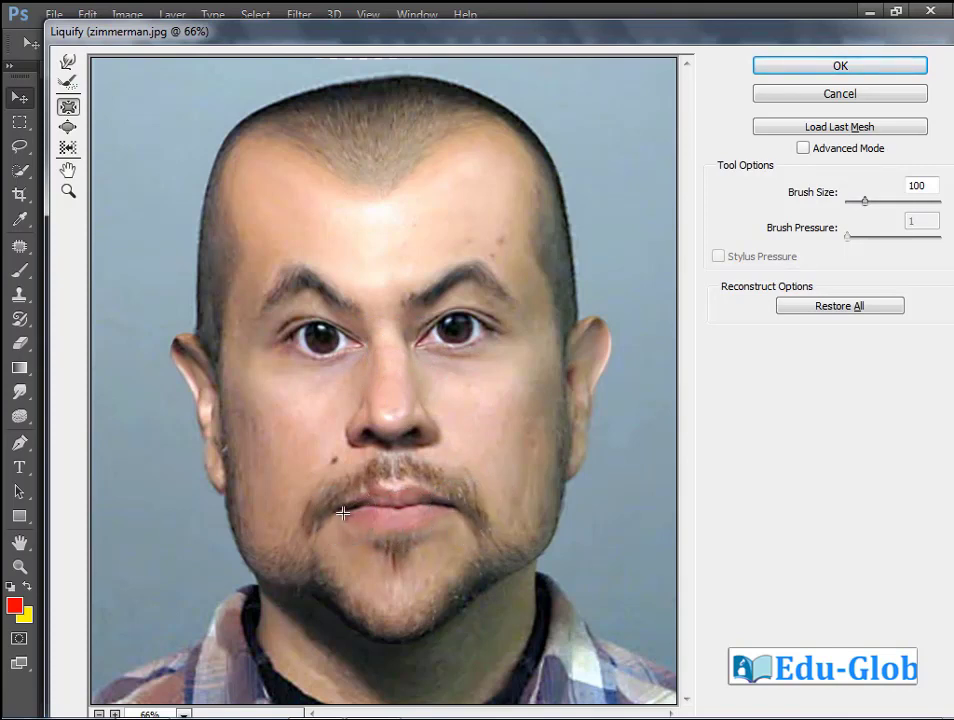
Swell the tip of the nose with the Bloat tool at brush size 100 and return to the Forward Warp tool
left_click(72, 128)
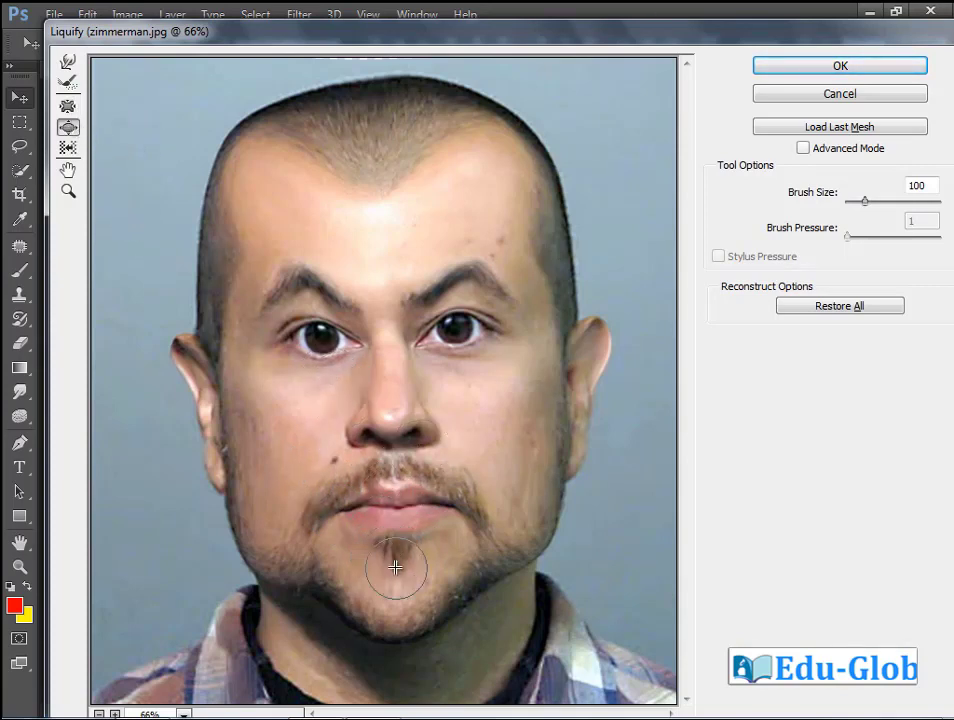
left_click(388, 418)
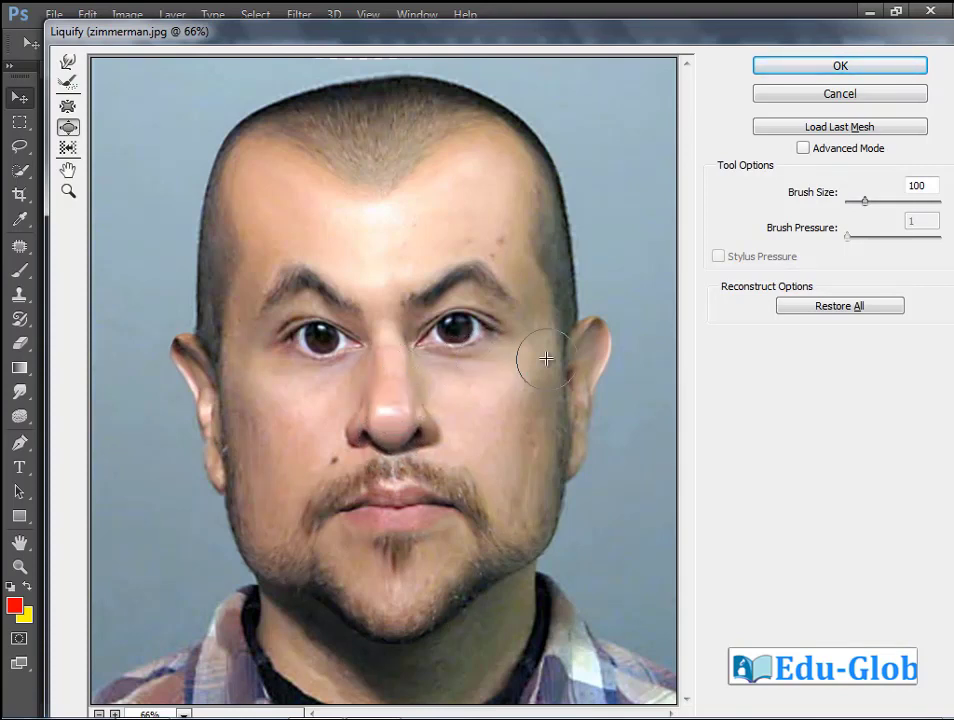
key("w")
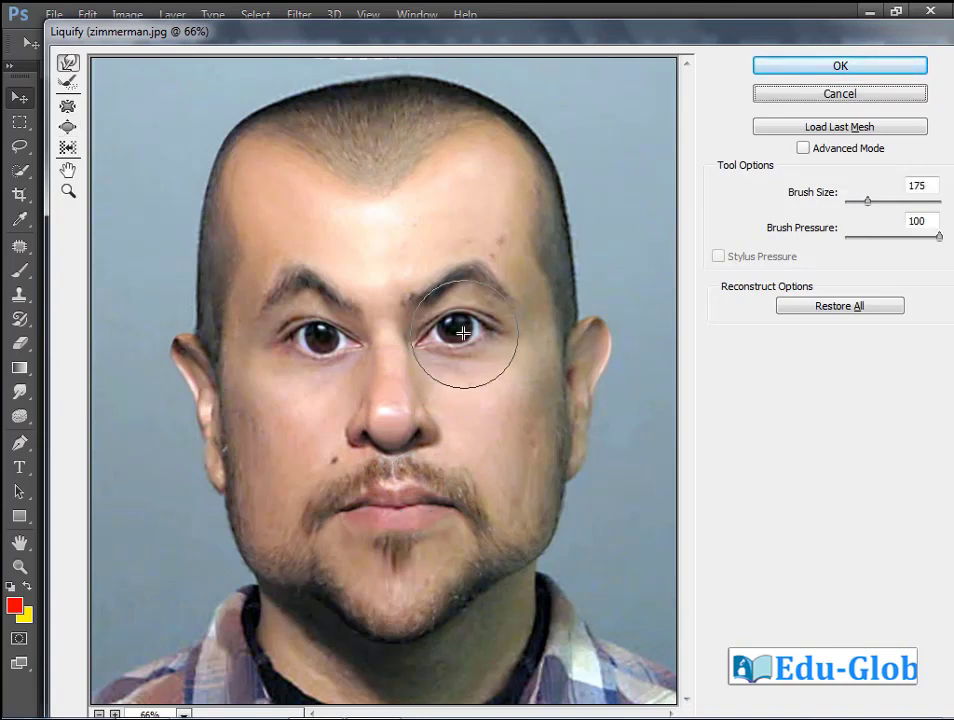
Turn on Advanced Mode for the Liquify filter to expose its full set of tools and options
key("alt")
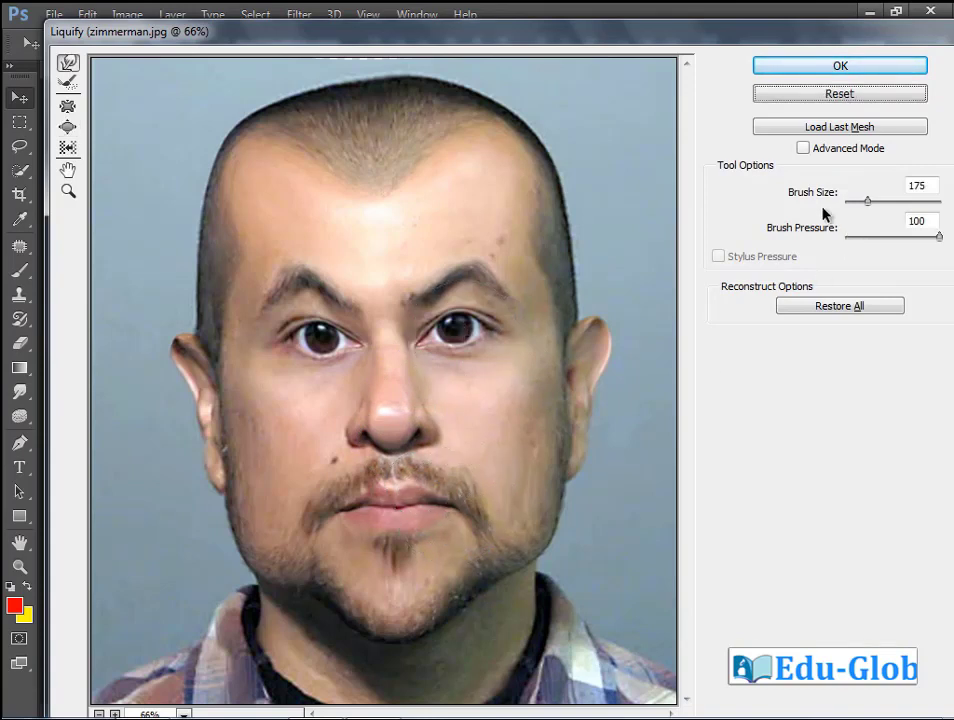
left_click(866, 96)
left_click(803, 149)
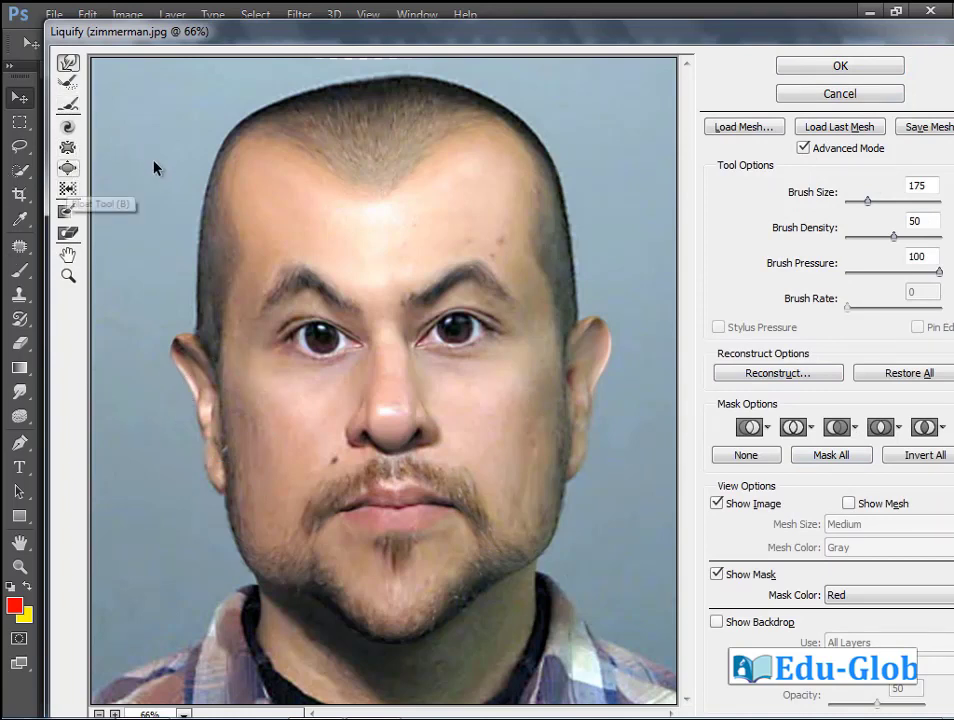
Try restoring the hairline and skull outline at the head's upper left with the Reconstruct tool at brush size 100, and undo it
left_click(67, 83)
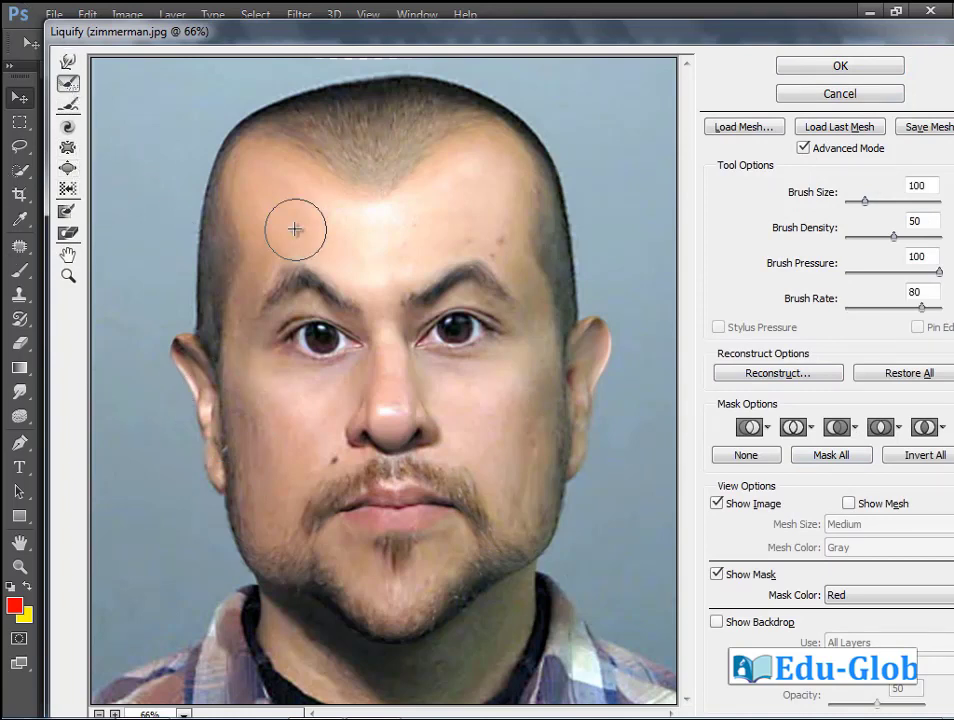
mouse_move(295, 230)
left_mouse_down()
mouse_move(261, 195)
mouse_move(262, 174)
mouse_move(251, 167)
mouse_move(266, 182)
mouse_move(239, 185)
mouse_move(253, 202)
mouse_move(239, 213)
mouse_move(270, 235)
mouse_move(275, 153)
mouse_move(298, 199)
mouse_move(272, 177)
mouse_move(292, 219)
mouse_move(237, 160)
mouse_move(242, 170)
mouse_move(266, 202)
mouse_move(244, 119)
mouse_move(289, 186)
mouse_move(230, 121)
mouse_move(265, 186)
mouse_move(213, 140)
mouse_move(240, 199)
mouse_move(198, 166)
mouse_move(257, 249)
mouse_move(246, 123)
mouse_move(258, 117)
mouse_move(289, 176)
mouse_move(274, 94)
mouse_move(343, 237)
mouse_move(313, 189)
mouse_move(234, 109)
mouse_move(309, 246)
left_mouse_up()
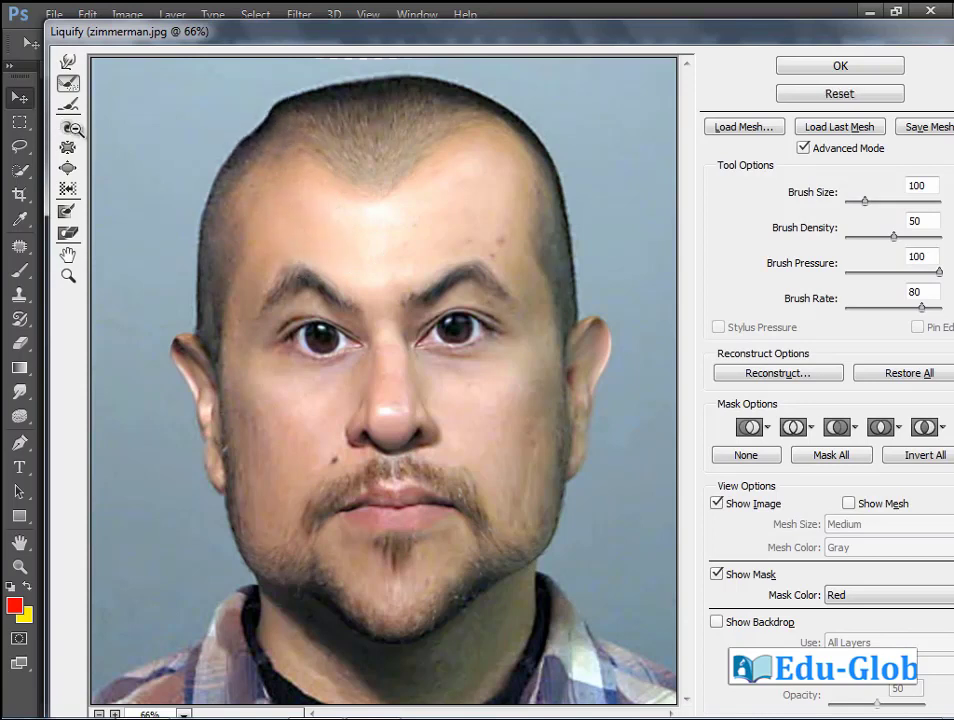
mouse_move(200, 95)
left_mouse_down()
mouse_move(165, 130)
mouse_move(215, 125)
mouse_move(309, 246)
left_mouse_up()
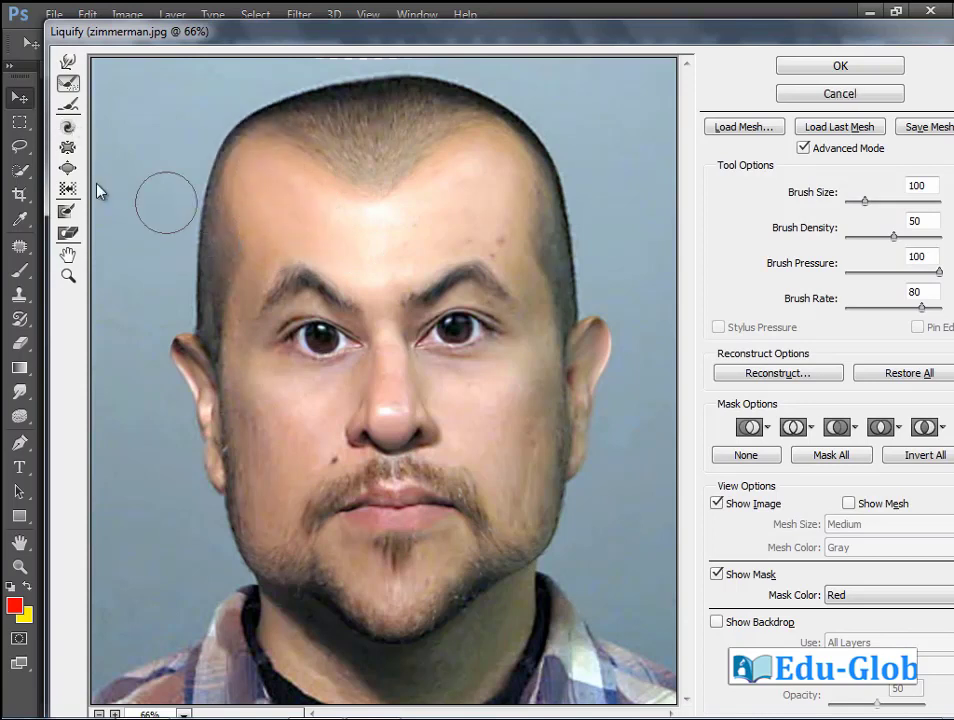
Try swirling the eye on the left side of the face with the Twirl Clockwise tool at brush size 100, undoing each attempt
left_click(68, 129)
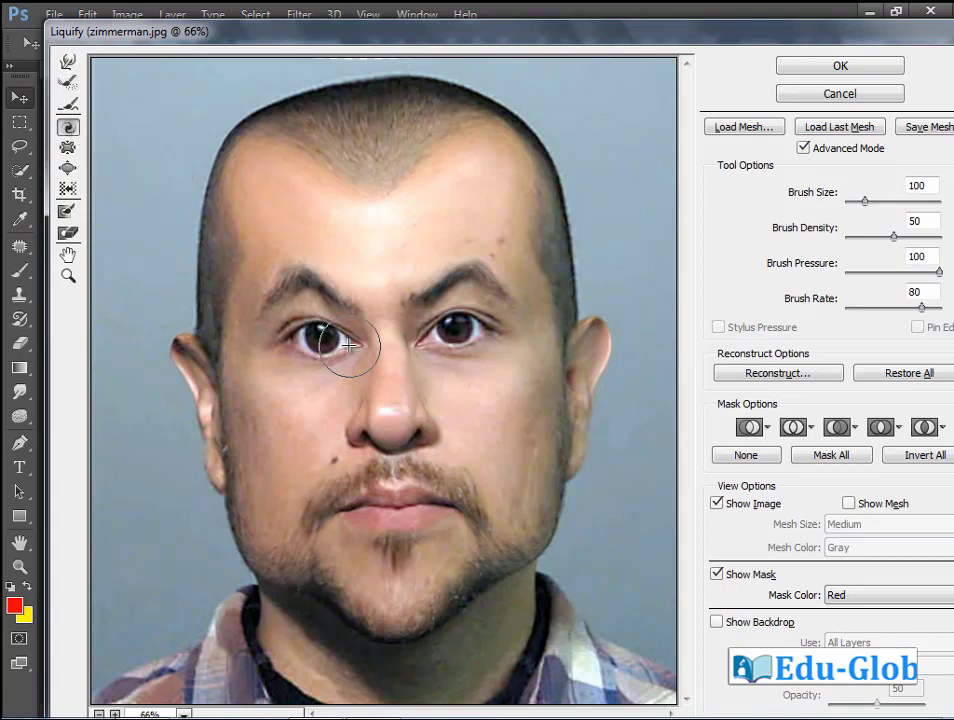
left_click_drag(346, 346, 353, 352)
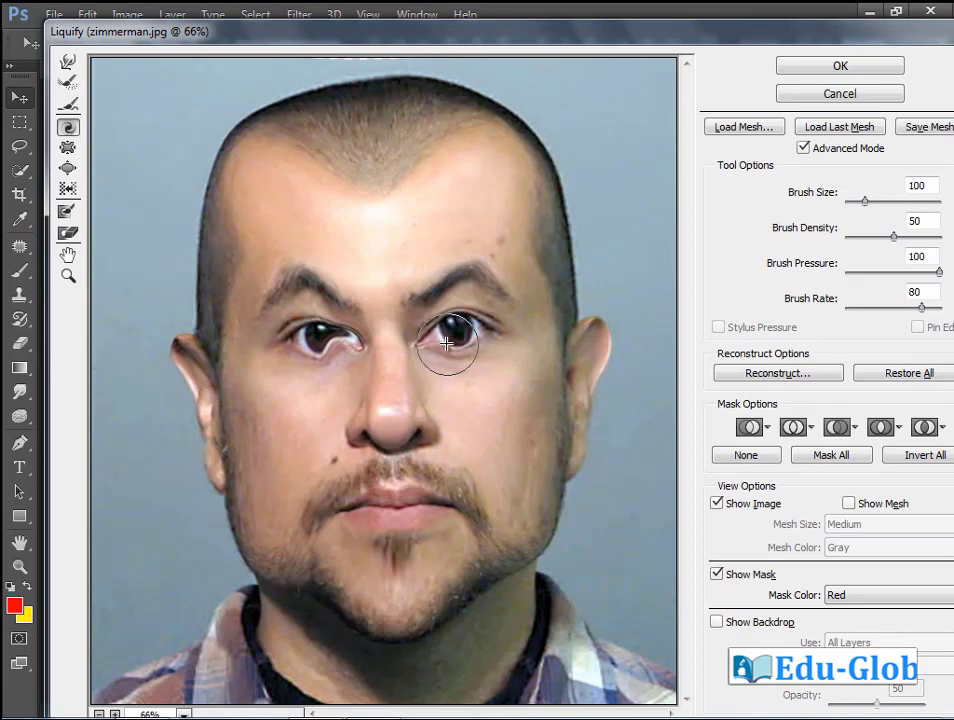
key("ctrl+alt+z")
key("ctrl+alt+z")
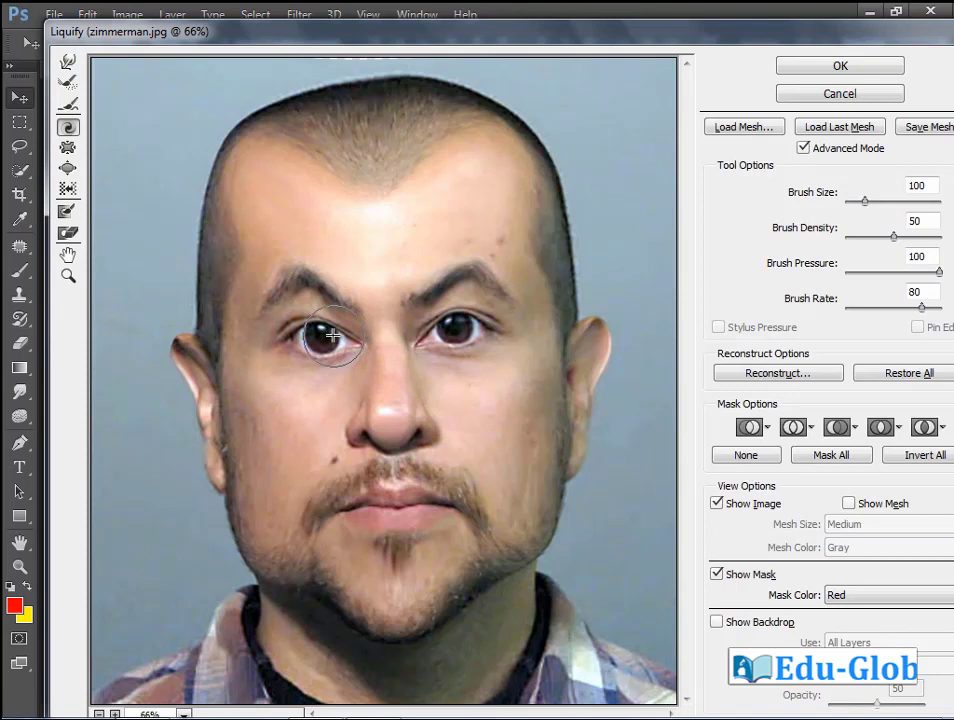
left_click_drag(332, 335, 341, 344)
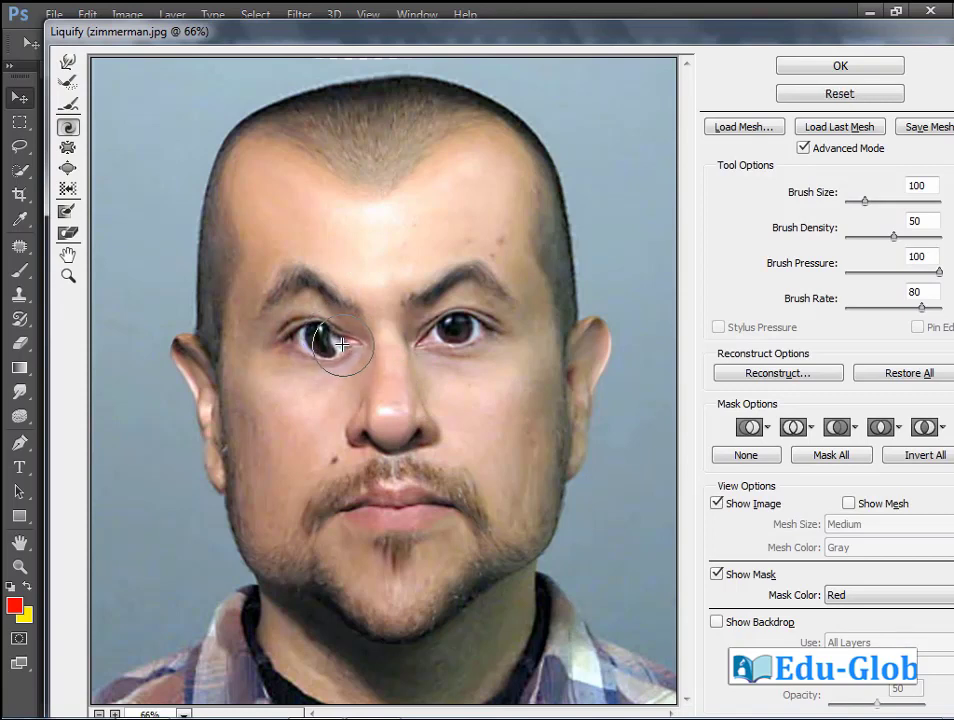
left_click_drag(341, 344, 344, 348)
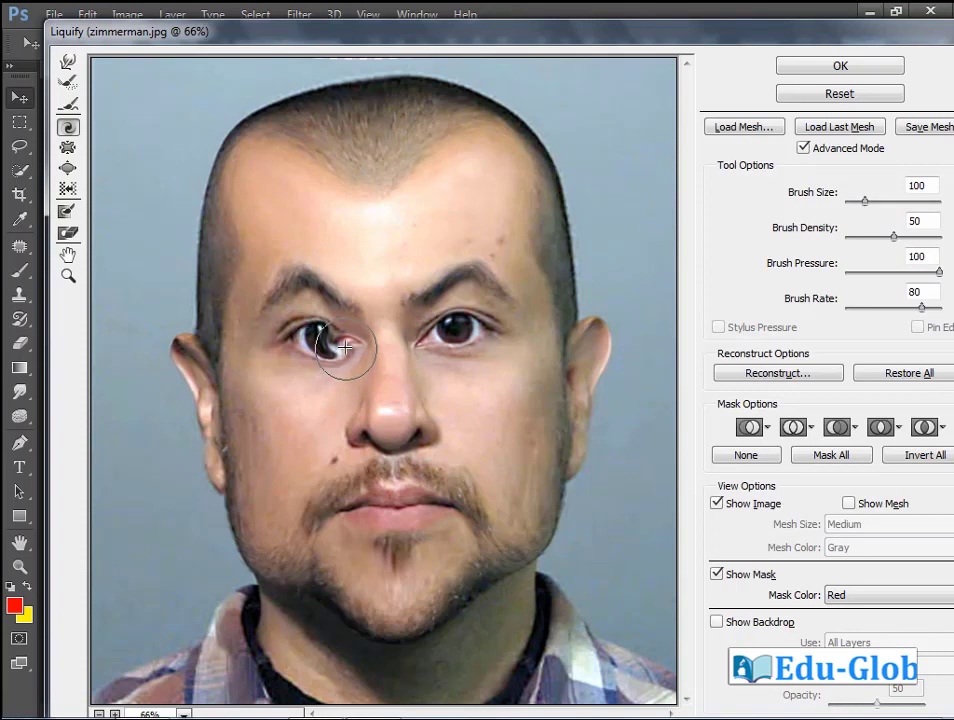
key("ctrl+alt+z")
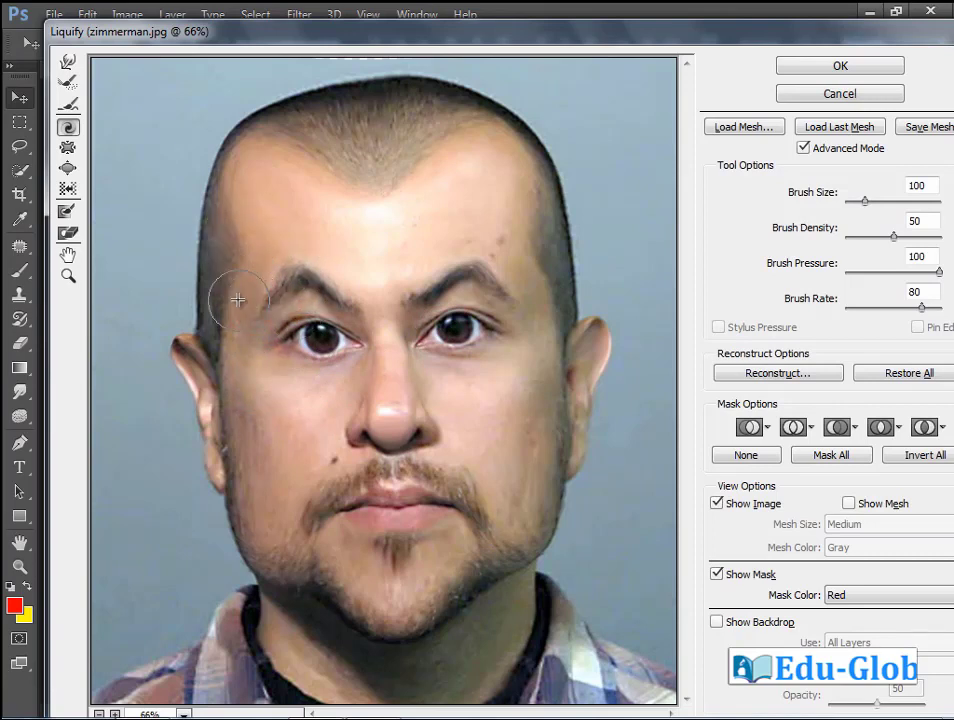
Paint a red freeze mask over the temple and cheek beside the left-hand ear, and thaw its inner and outer edges
left_click(69, 212)
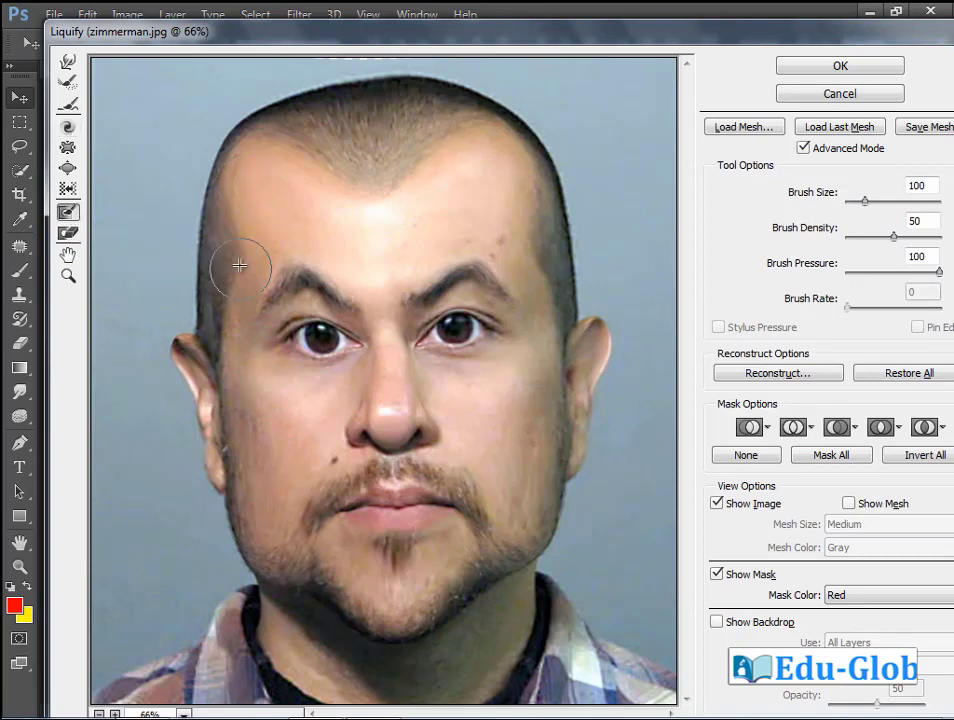
left_click(233, 300)
mouse_move(233, 300)
left_mouse_down()
mouse_move(232, 379)
mouse_move(247, 409)
mouse_move(243, 272)
mouse_move(222, 258)
mouse_move(220, 336)
mouse_move(251, 398)
mouse_move(258, 367)
left_mouse_up()
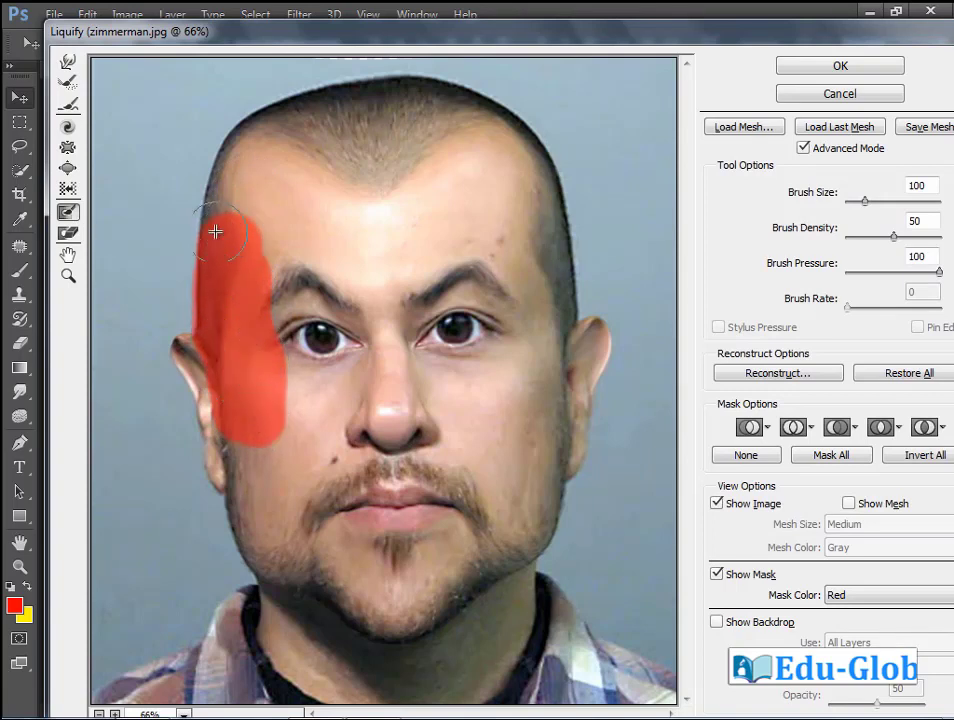
left_click(69, 63)
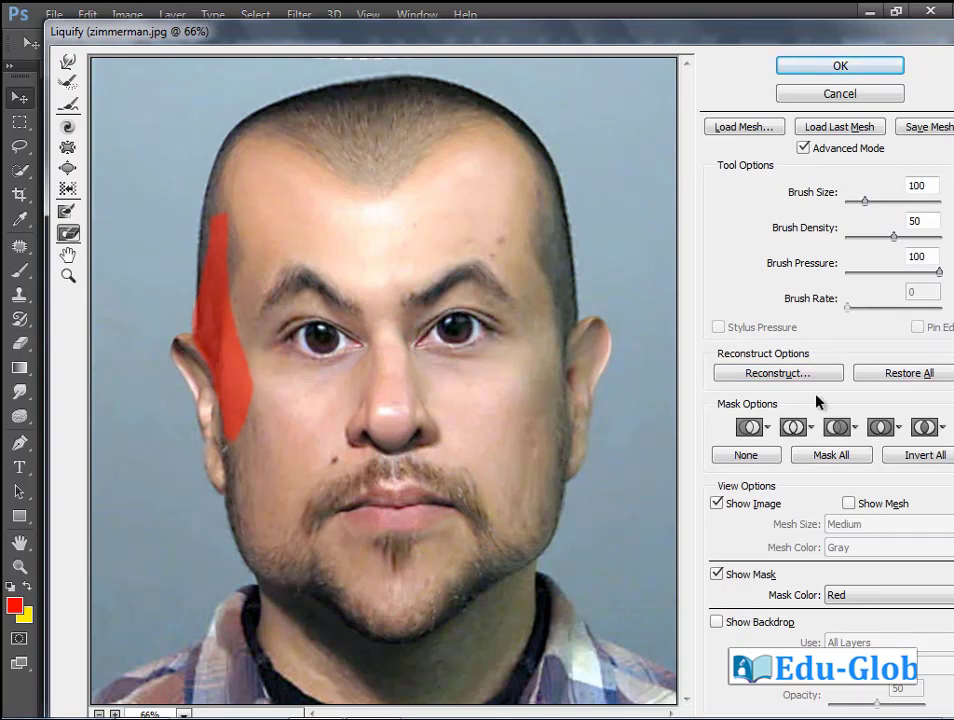
Reconstruct the warped face with a Revert Reconstruction amount of 7
left_click(780, 373)
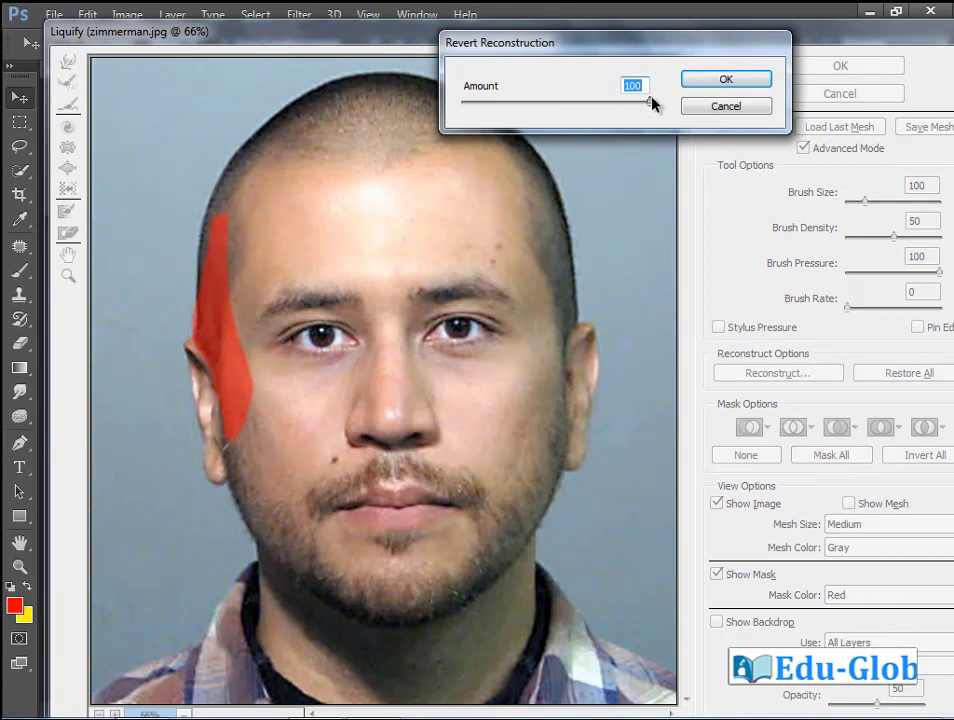
mouse_move(651, 99)
left_mouse_down()
mouse_move(516, 101)
mouse_move(547, 106)
mouse_move(473, 128)
left_mouse_up()
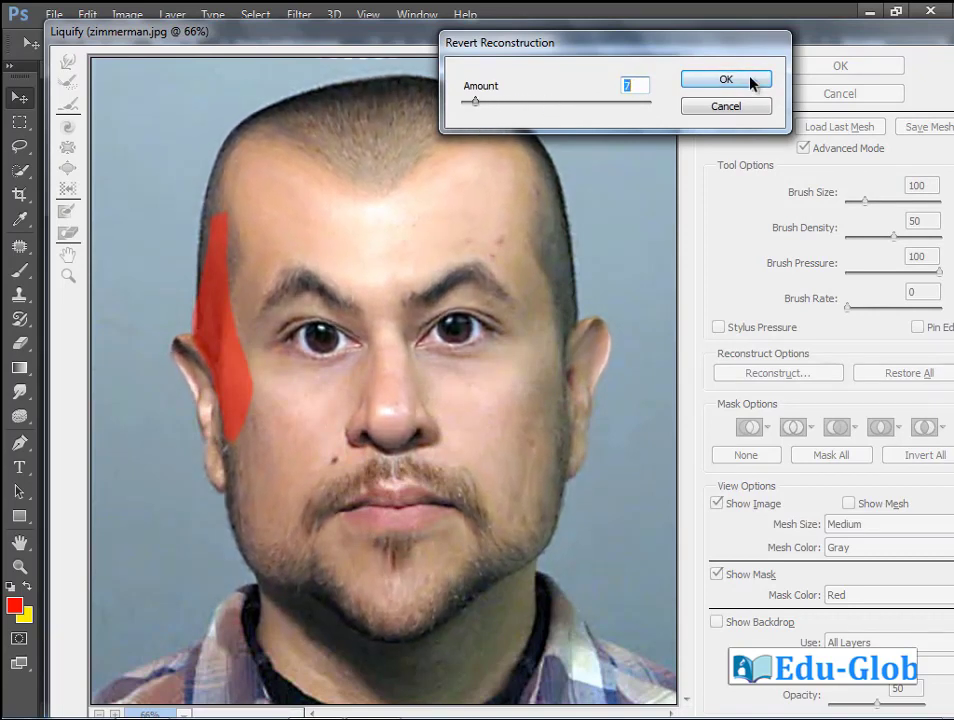
left_click(737, 85)
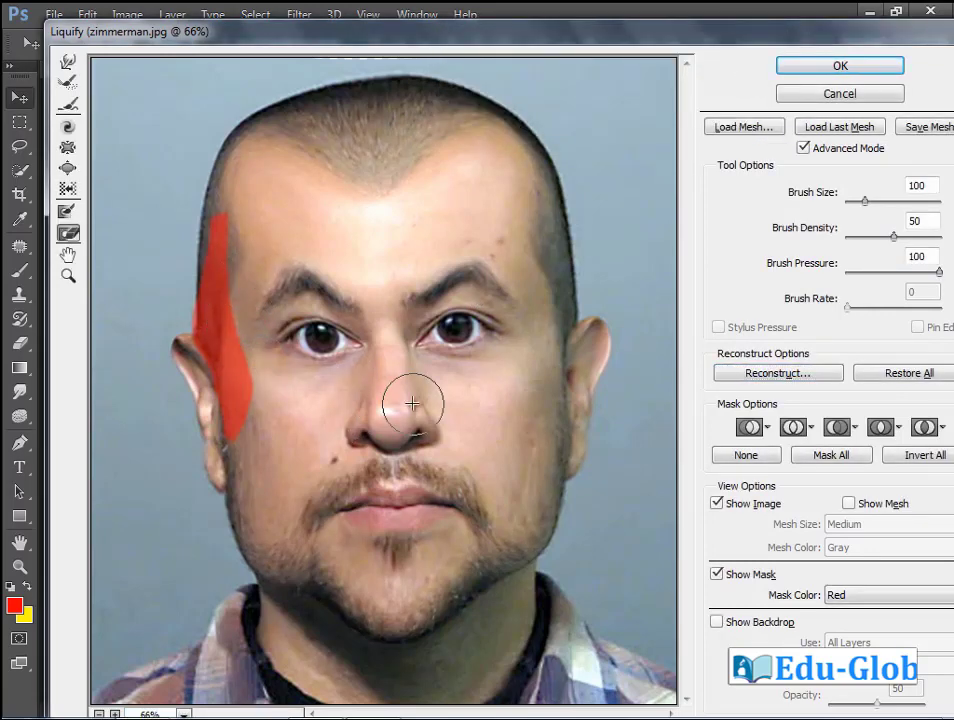
Try clearing the freeze mask and masking the whole image, undoing each attempt
left_click(740, 460)
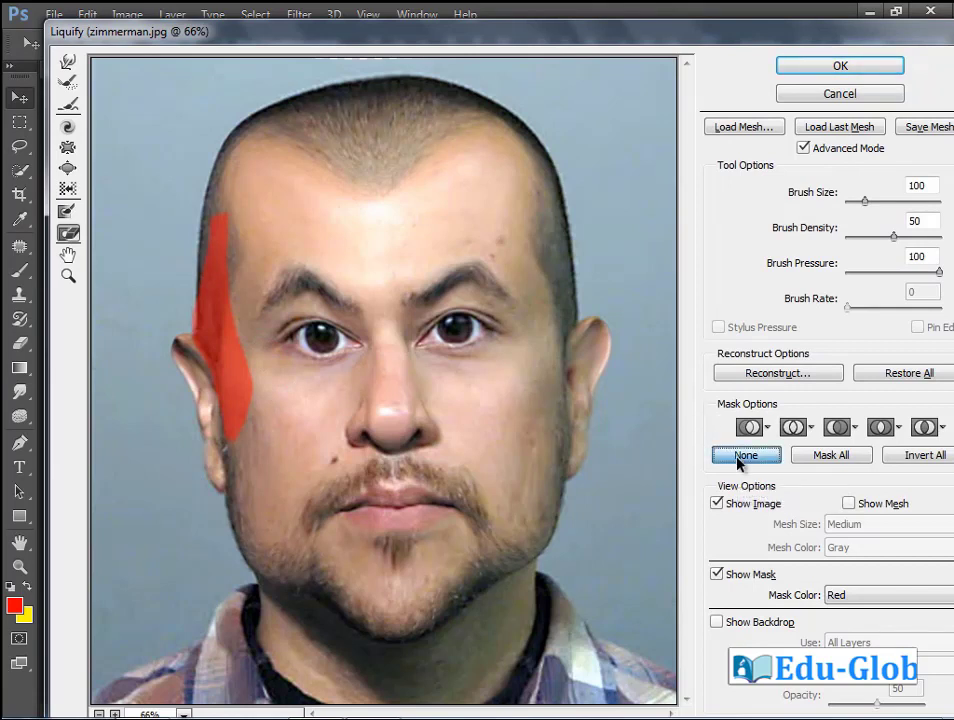
key("ctrl+alt+z")
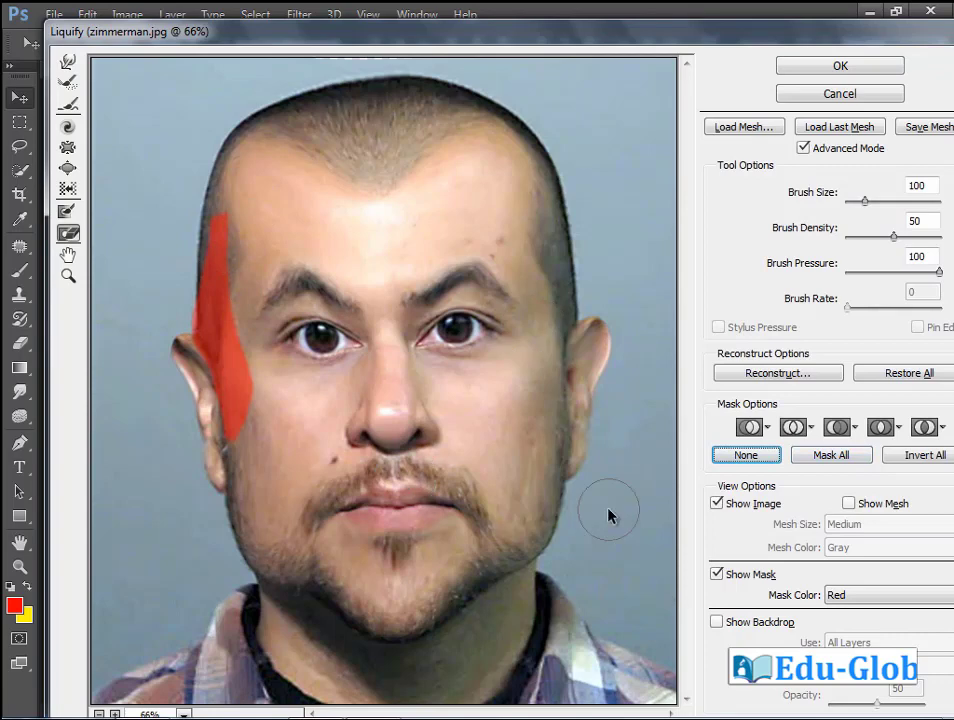
left_click(829, 456)
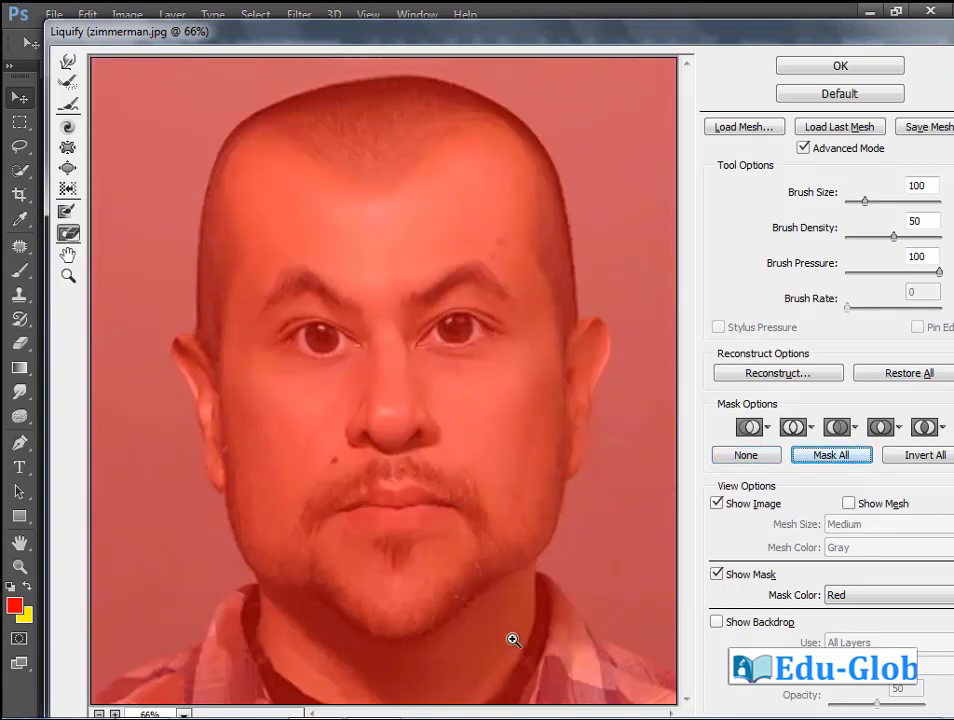
key("ctrl+z")
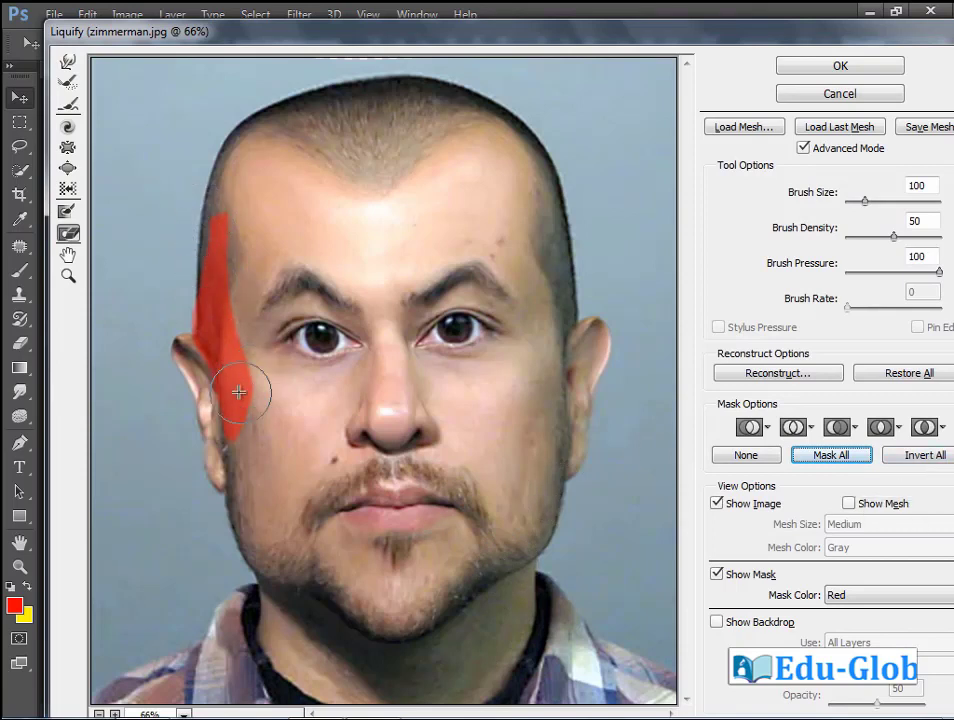
Try inverting the freeze mask and warping the unfrozen temple strip with Forward Warp at brush size 175, and undo both
left_click(928, 454)
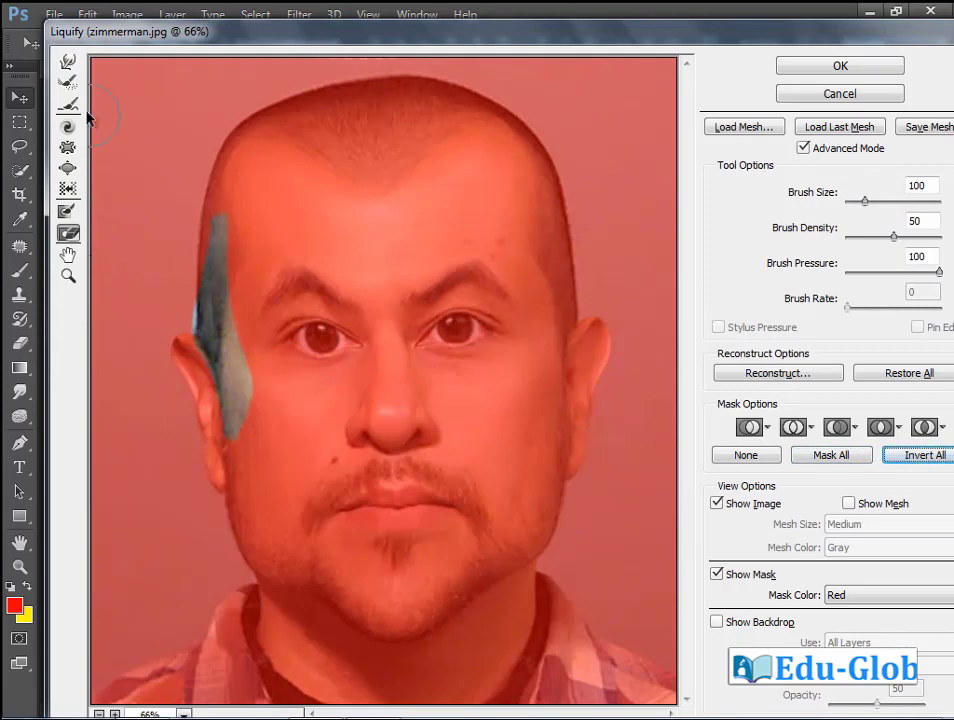
left_click(67, 62)
mouse_move(249, 377)
left_mouse_down()
mouse_move(216, 271)
mouse_move(226, 233)
mouse_move(214, 403)
mouse_move(229, 430)
mouse_move(250, 370)
mouse_move(230, 342)
mouse_move(218, 292)
mouse_move(212, 300)
mouse_move(215, 241)
left_mouse_up()
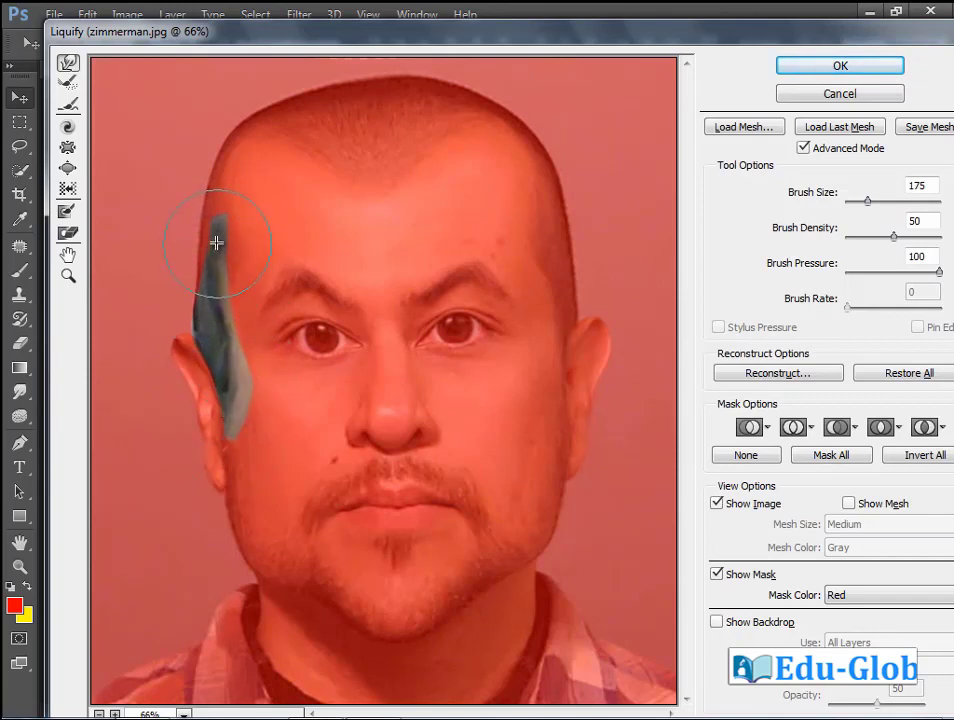
key("ctrl+alt+space")
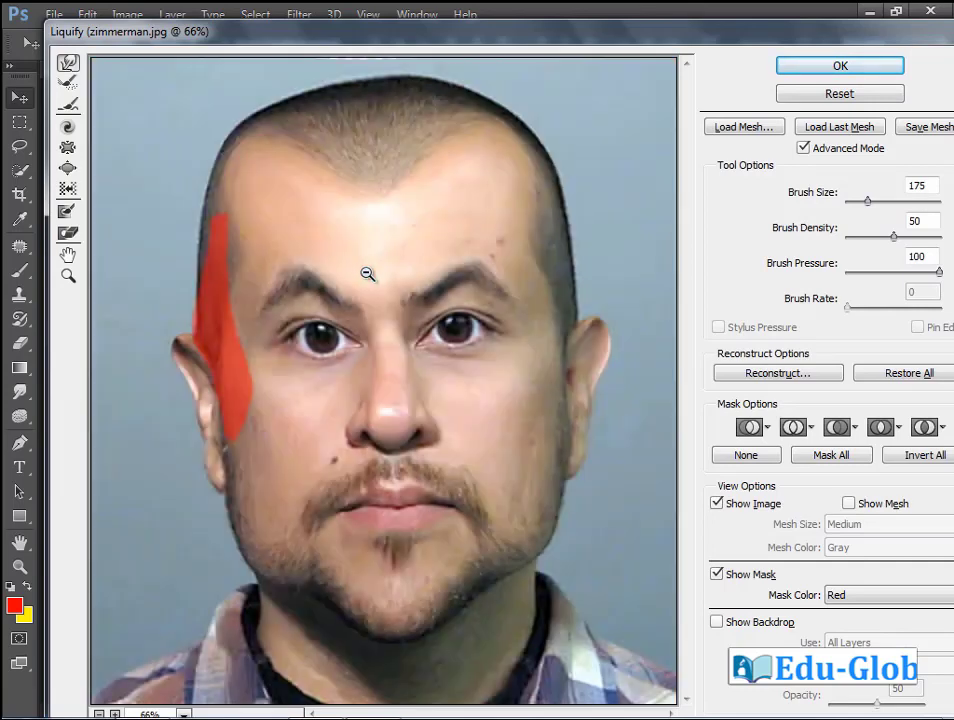
Clear the freeze mask from the portrait and change the mask color to Yellow and finally to Magenta
left_click(747, 461)
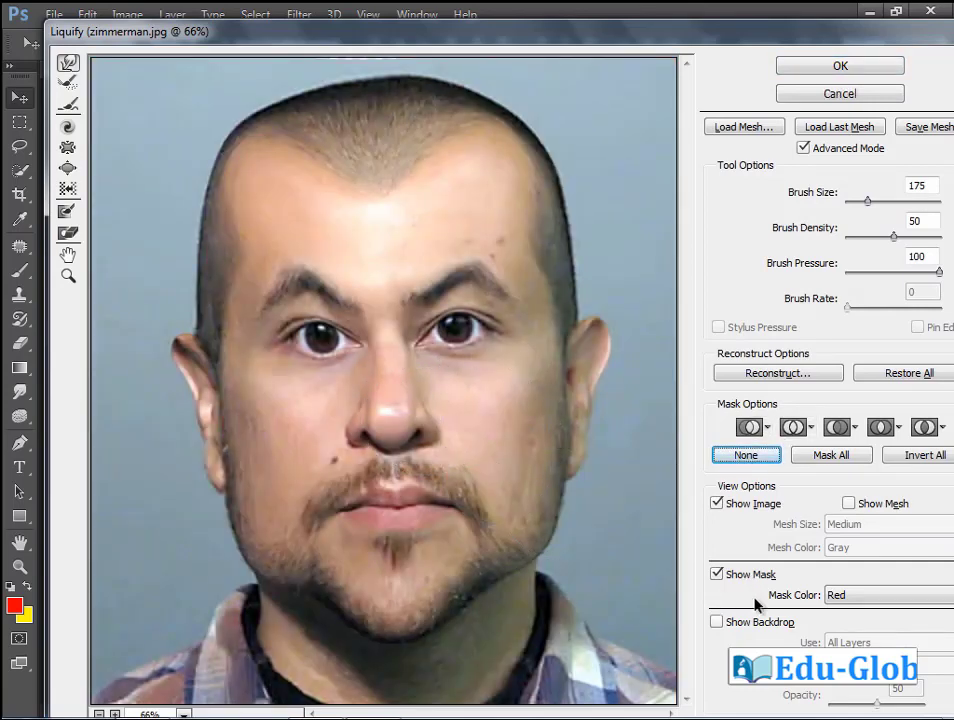
left_click(868, 603)
left_click(845, 626)
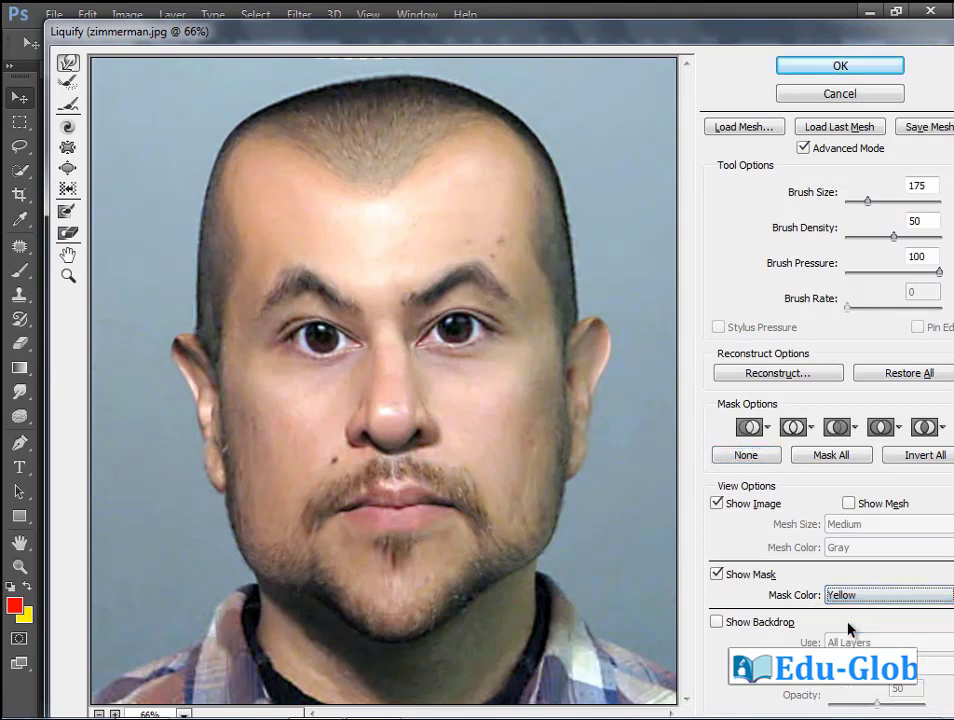
left_click(855, 600)
left_click(848, 672)
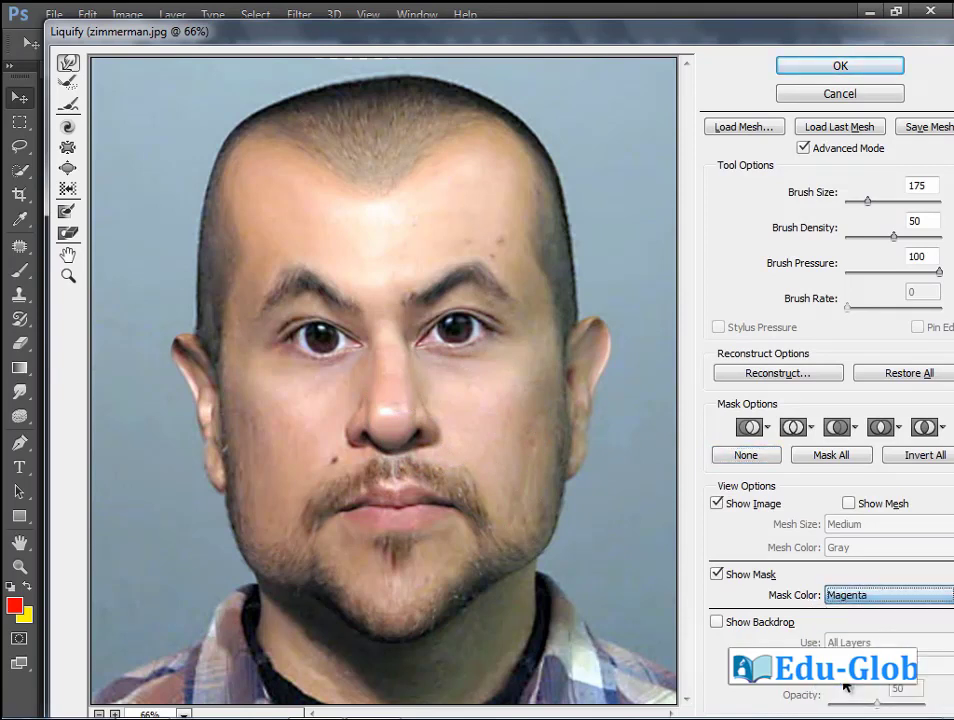
Preview the magenta mask over the whole image, undo it, and apply the Liquify changes to the portrait
left_click(832, 457)
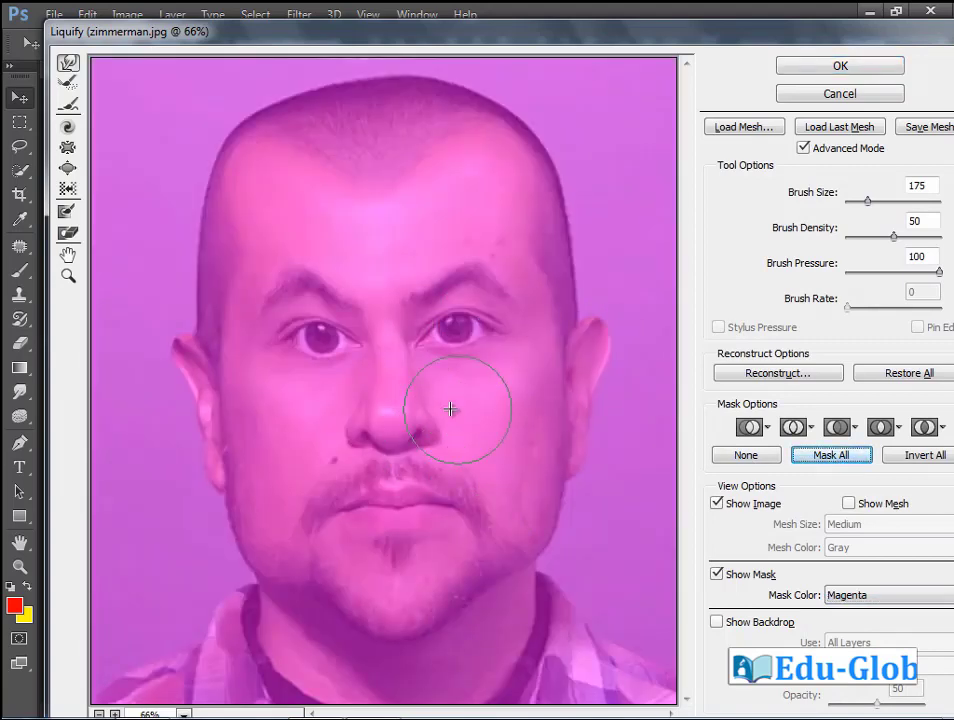
key("ctrl+alt+z")
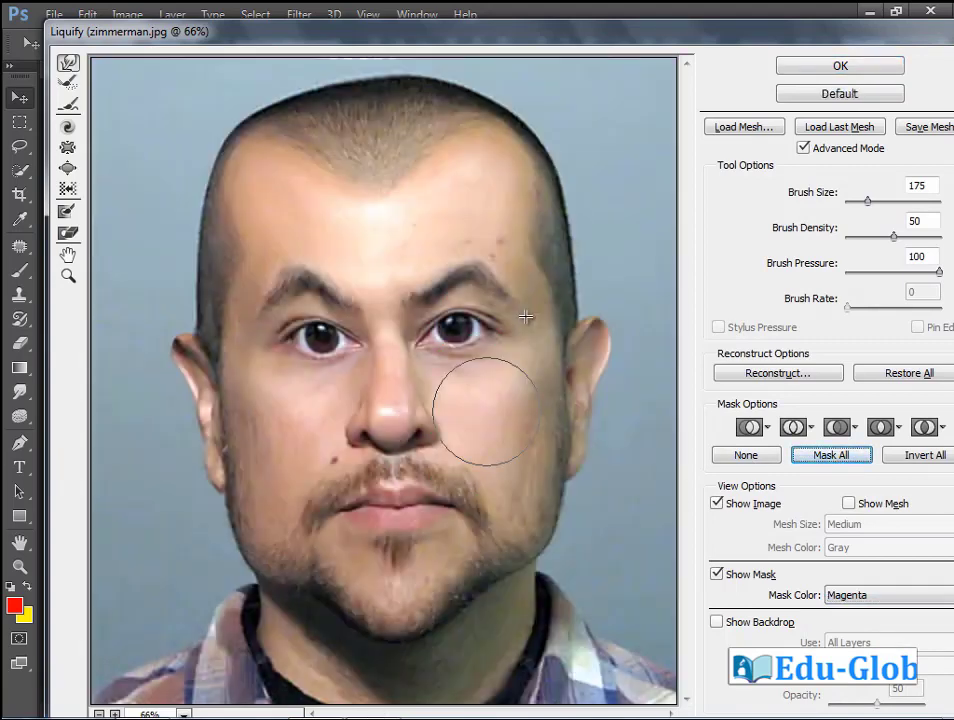
left_click(868, 66)
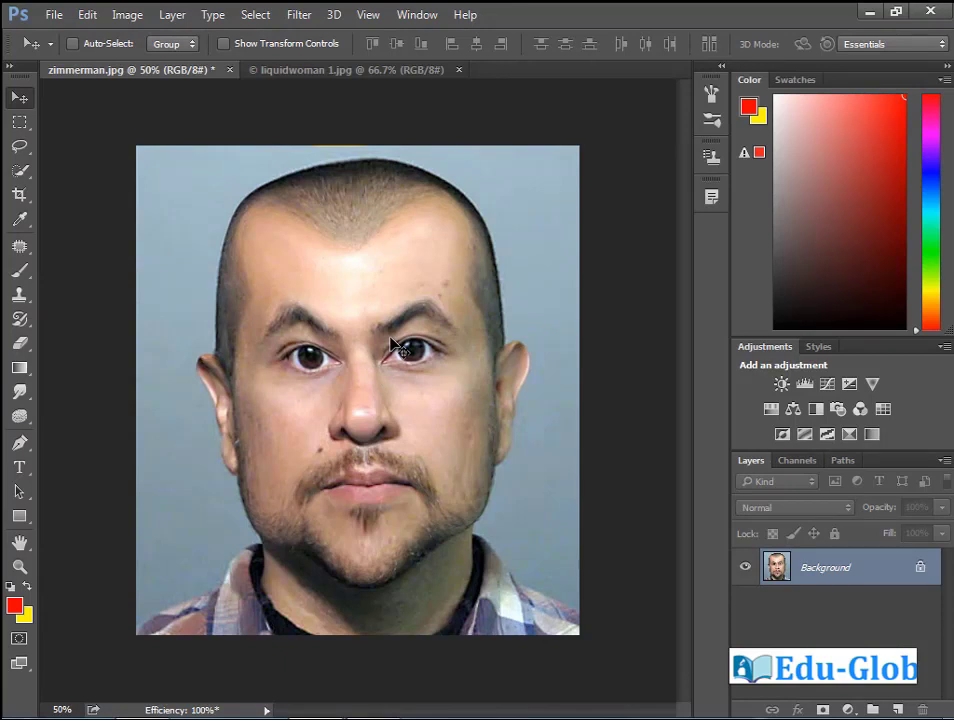
Switch to liquidwoman 1.jpg, open it in the Liquify filter, and reduce the Forward Warp brush size to 60
left_click(327, 72)
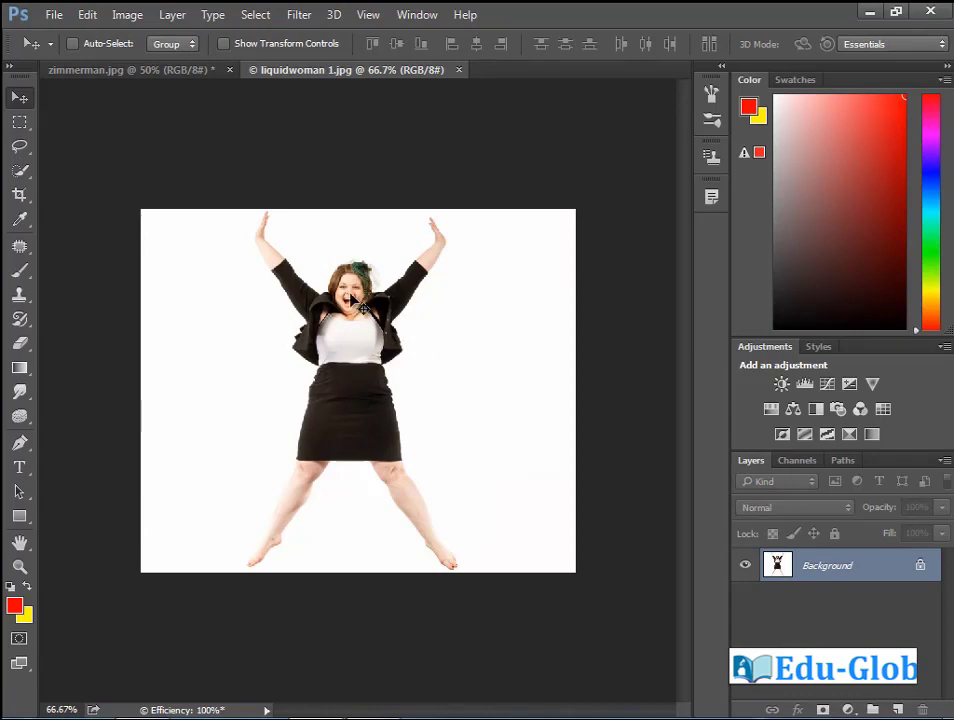
left_click(300, 15)
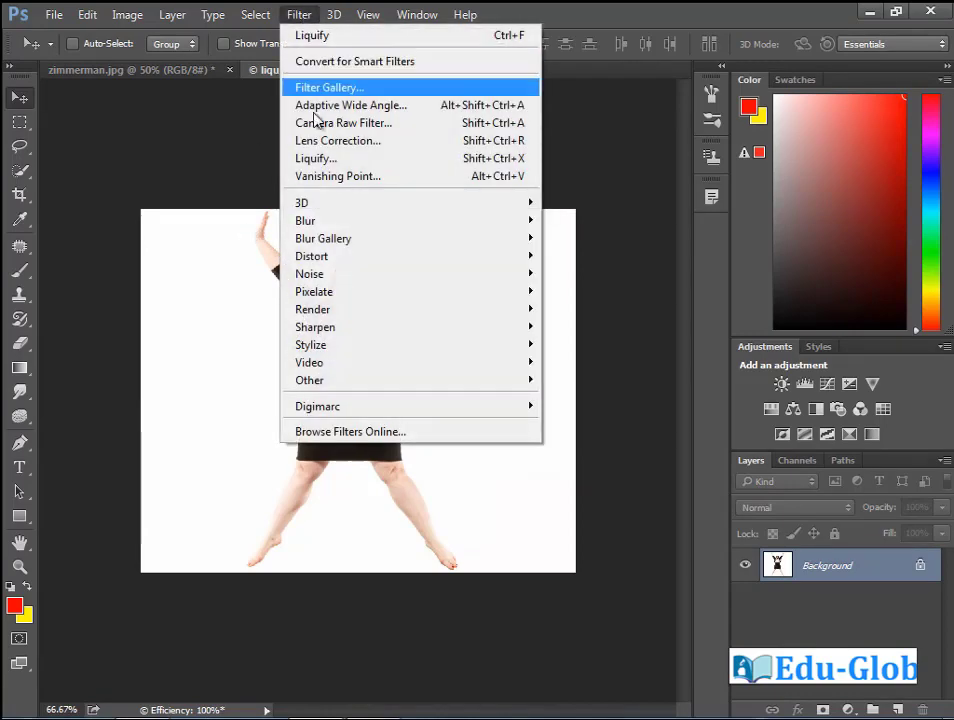
left_click(322, 157)
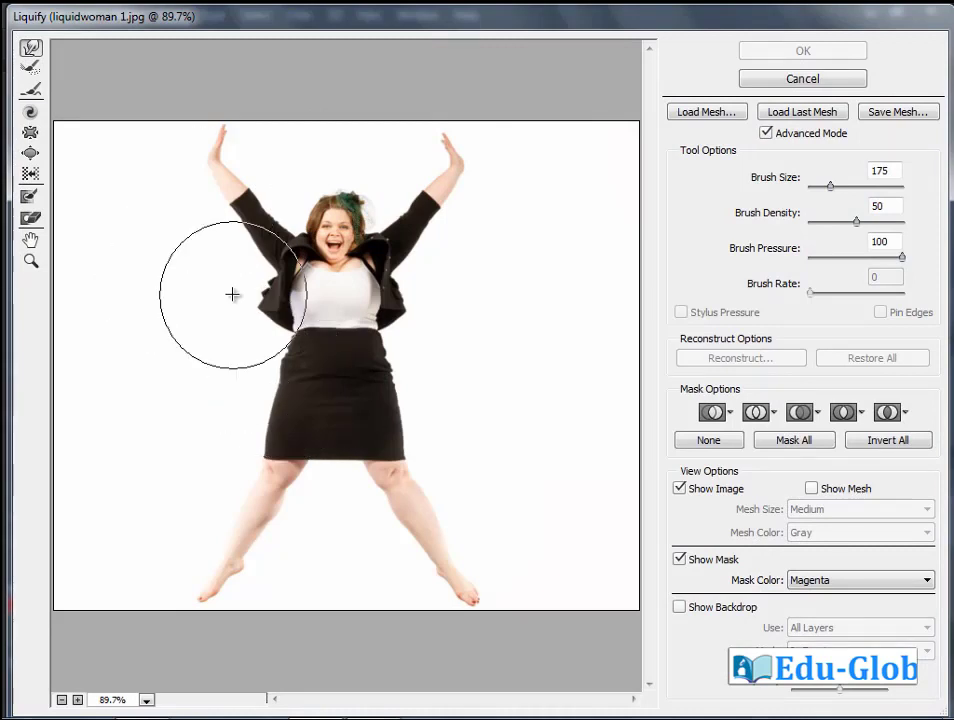
key("bracketleft")
key("bracketleft")
key("bracketleft")
key("bracketleft")
key("bracketleft")
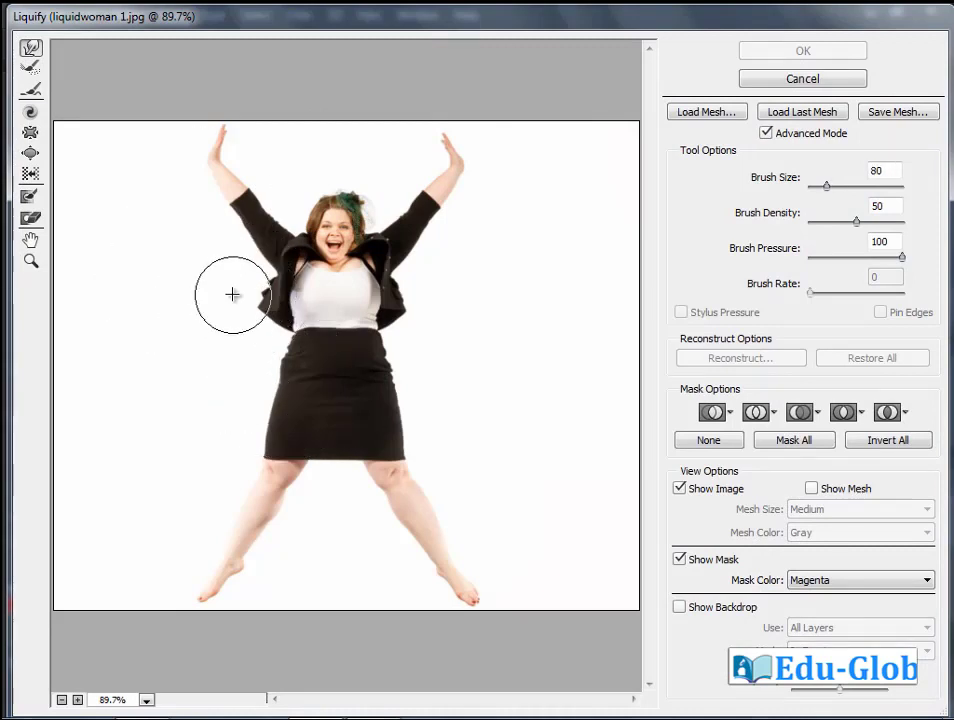
key("bracketleft")
key("bracketleft")
key("bracketleft")
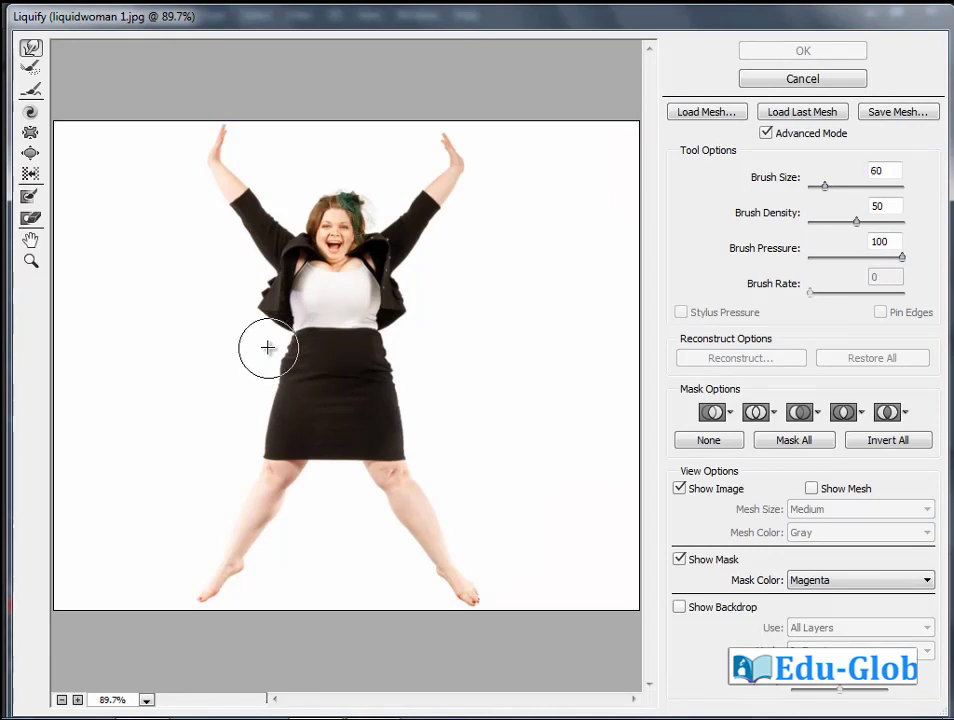
Slim the woman's waist and hips along both sides of the skirt with Forward Warp at brush size 50
left_click(31, 261)
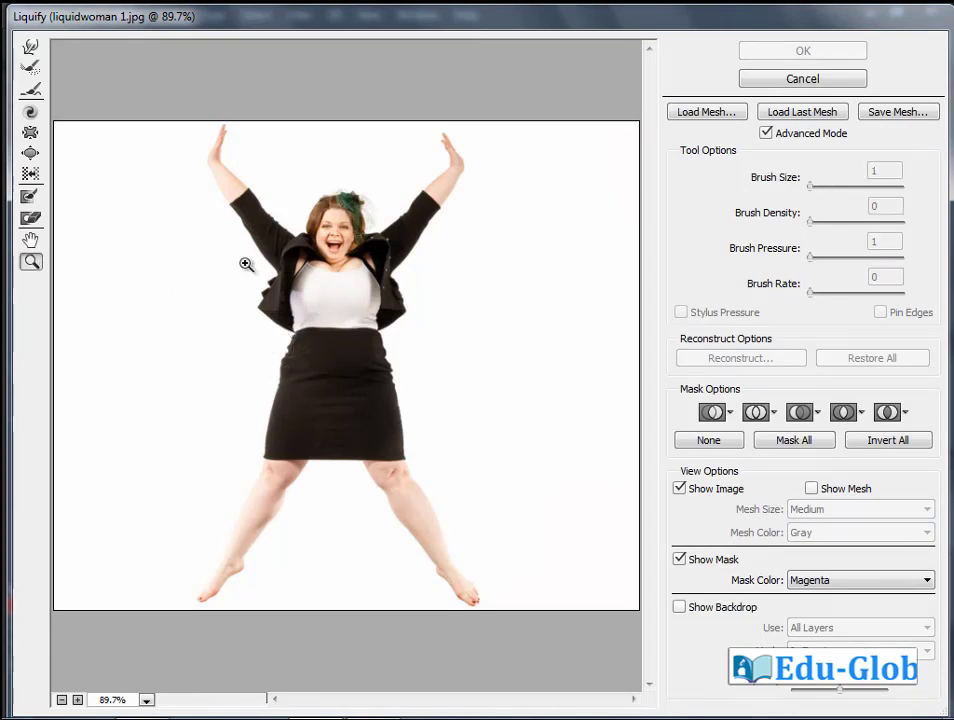
left_click_drag(550, 465, 551, 466)
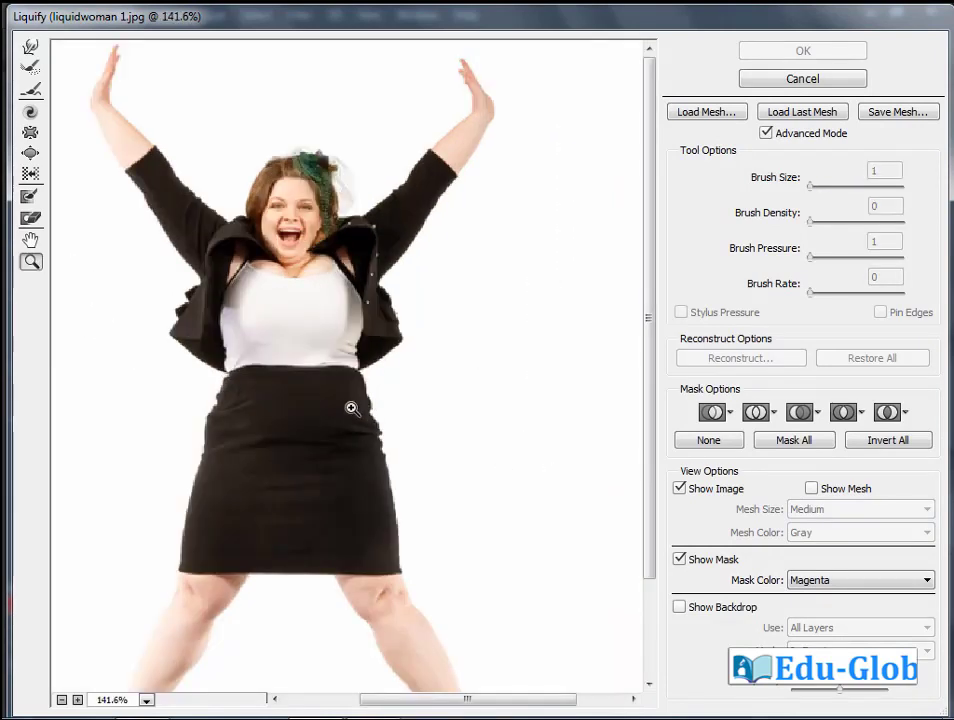
left_click(32, 49)
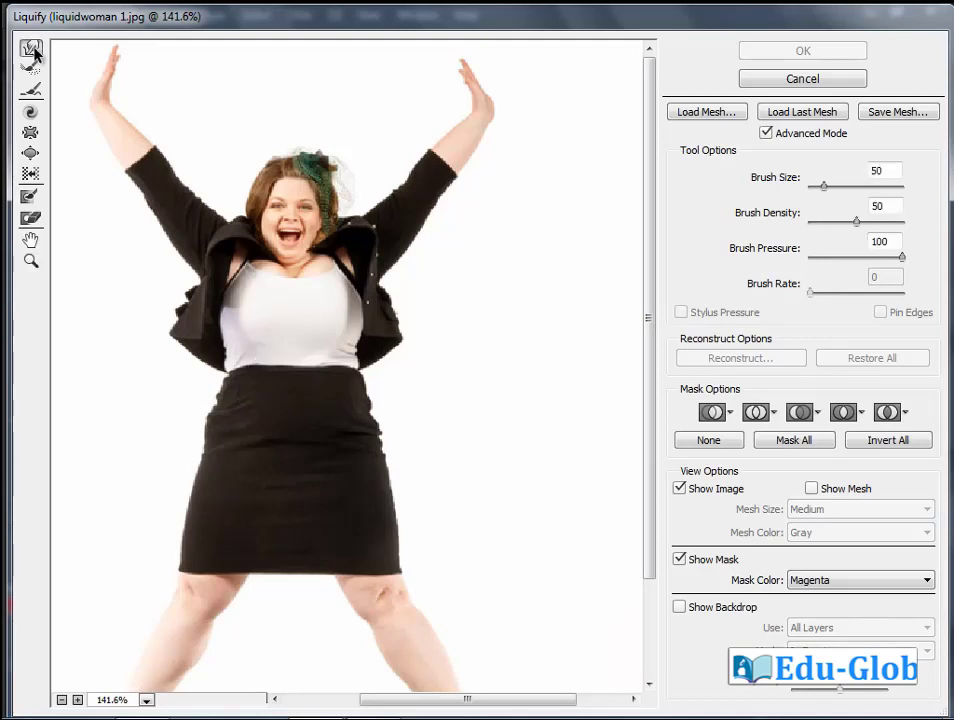
left_click_drag(204, 408, 208, 426)
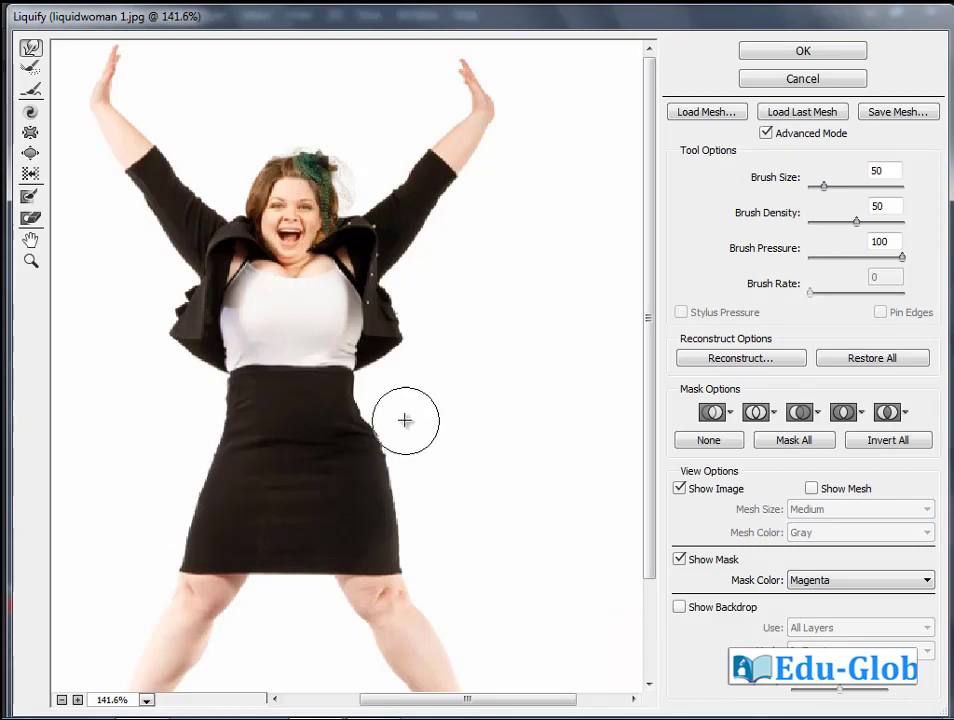
mouse_move(380, 407)
left_mouse_down()
mouse_move(370, 407)
mouse_move(406, 462)
mouse_move(414, 536)
left_mouse_up()
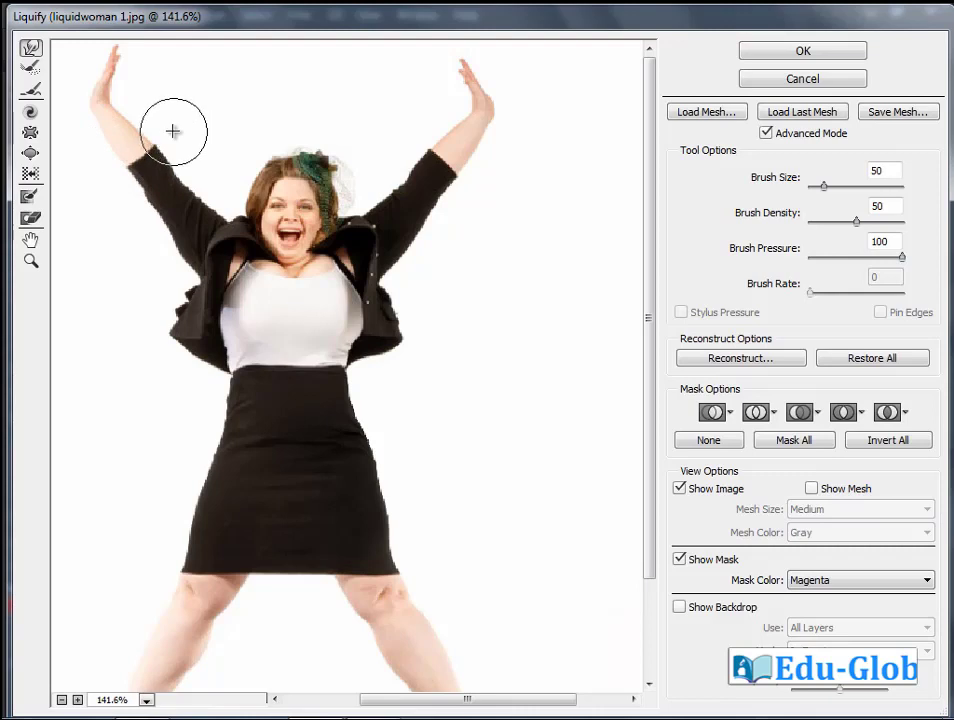
Slim both raised arms with Forward Warp, varying the brush size up to 125 and finally down to 25
key("bracketright")
key("bracketright")
key("bracketright")
key("bracketright")
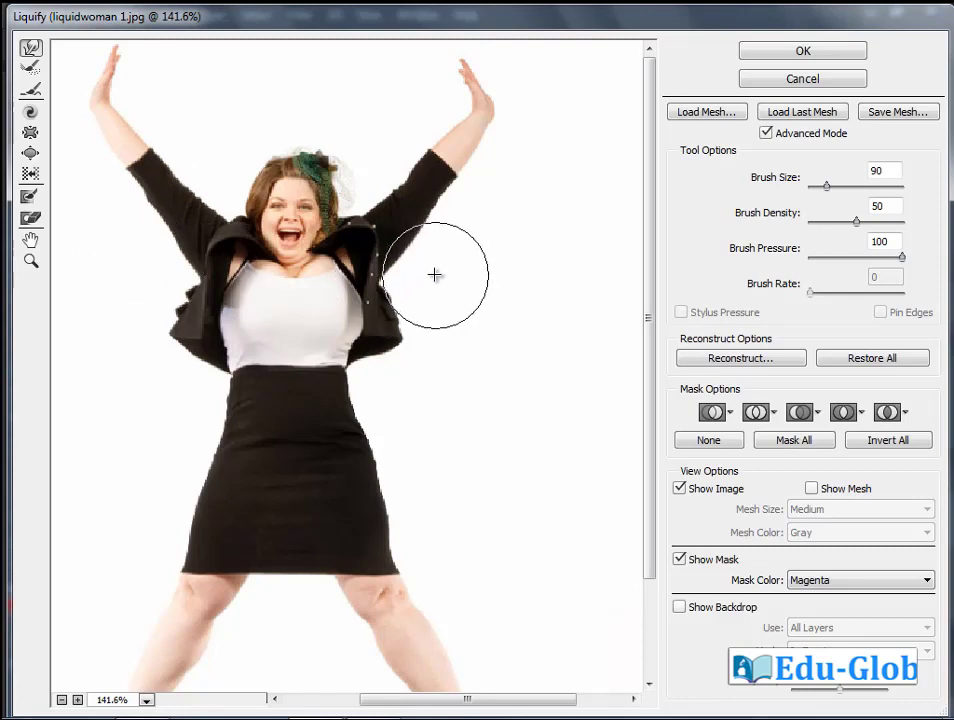
key("bracketright")
key("bracketright")
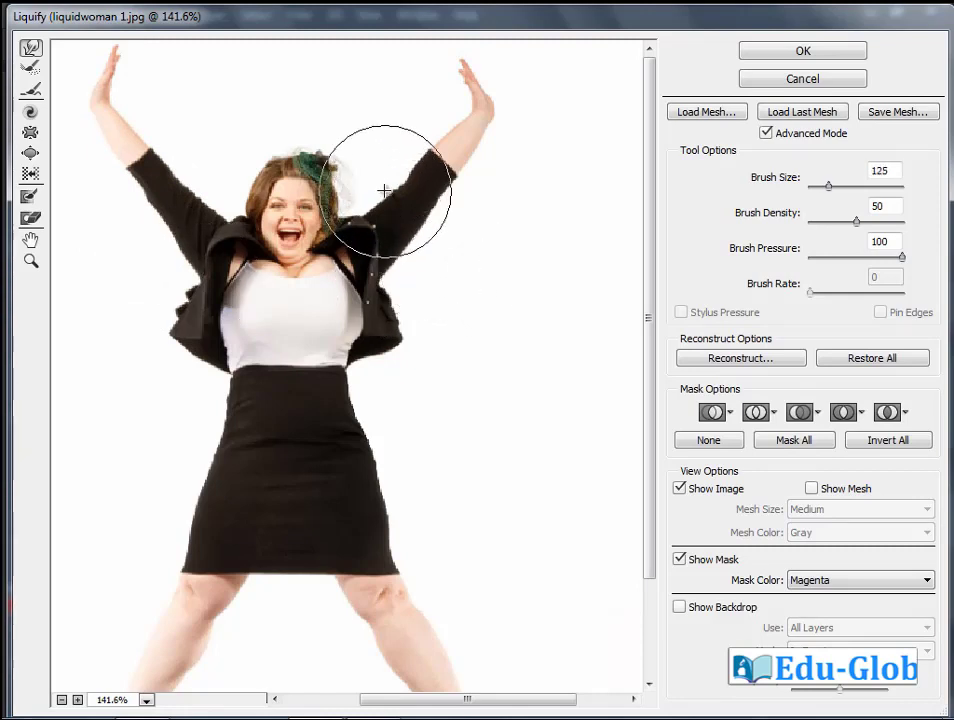
key("bracketleft")
key("bracketleft")
key("bracketleft")
key("bracketleft")
key("bracketleft")
key("bracketleft")
key("bracketleft")
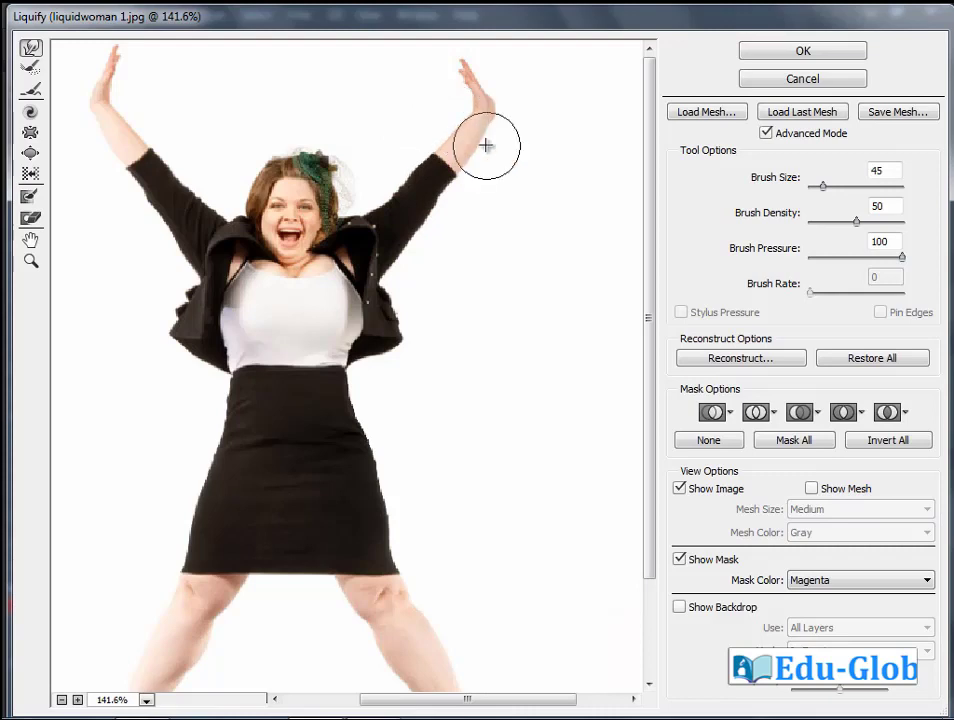
key("bracketleft")
key("bracketleft")
key("bracketleft")
key("bracketleft")
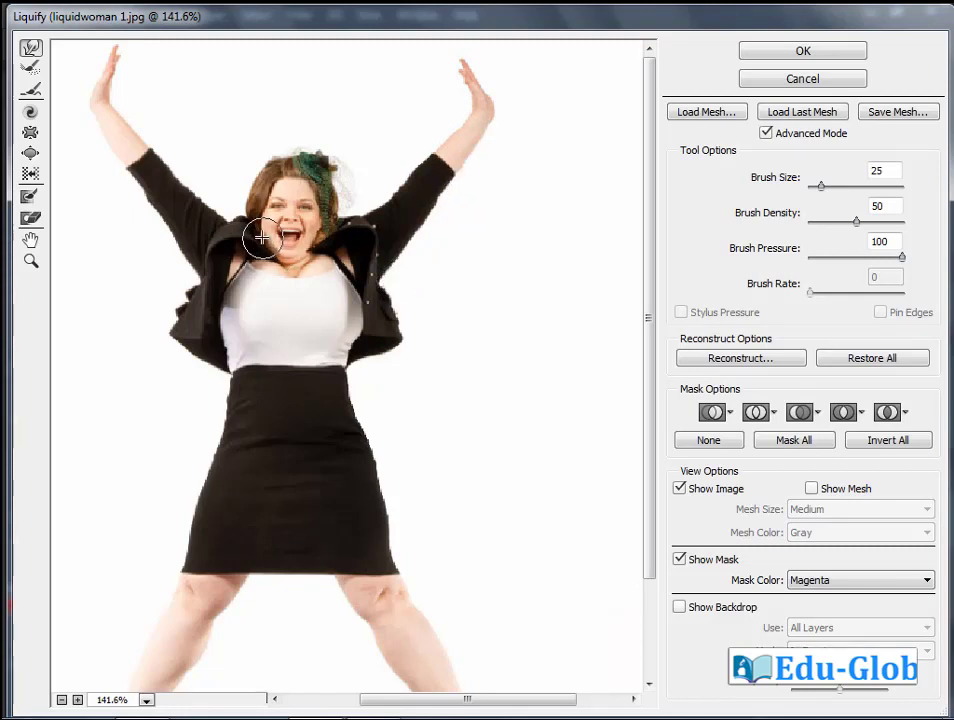
Paint a freeze mask over the neck and collar below the chin, using brush sizes 25 and 10
left_click(30, 199)
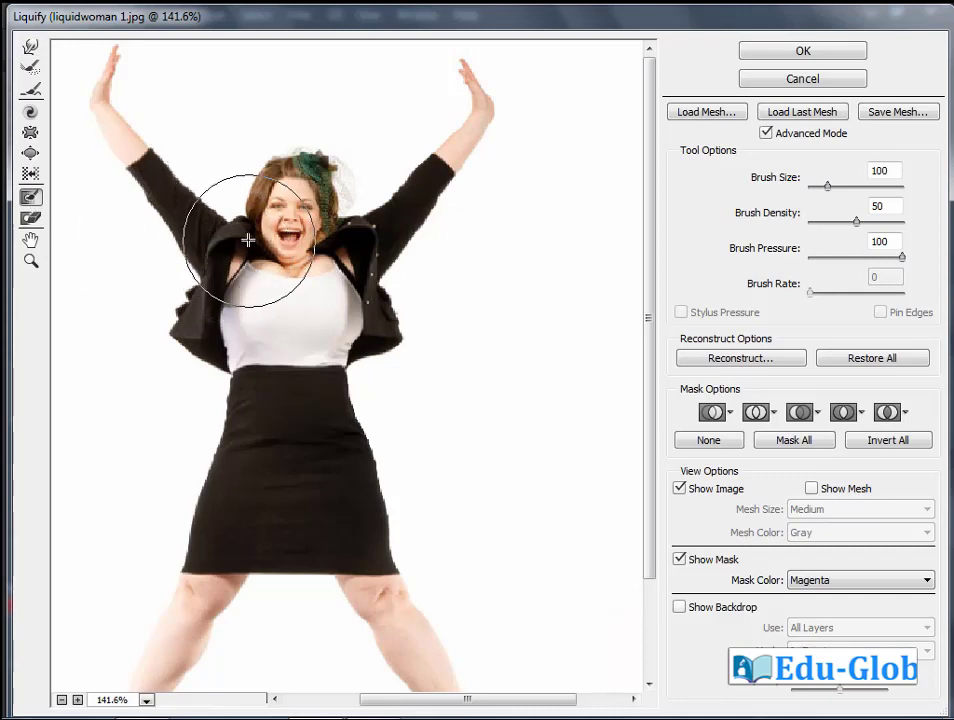
key("bracketleft")
key("bracketleft")
key("bracketleft")
key("bracketleft")
key("bracketleft")
key("bracketleft")
key("bracketleft")
key("bracketleft")
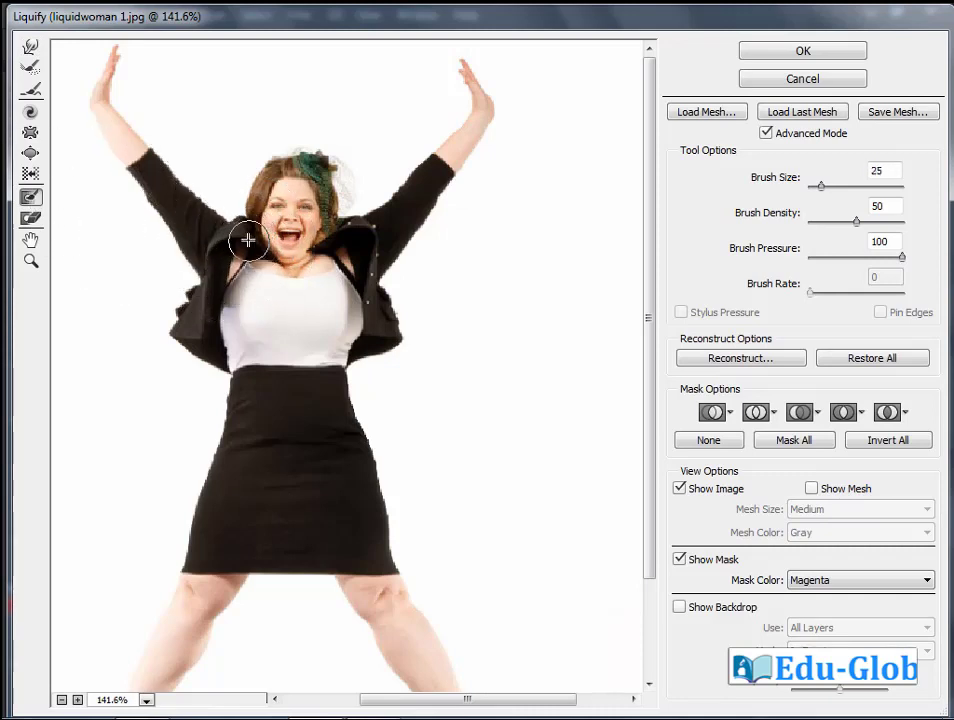
mouse_move(261, 259)
left_mouse_down()
mouse_move(272, 267)
mouse_move(259, 245)
left_mouse_up()
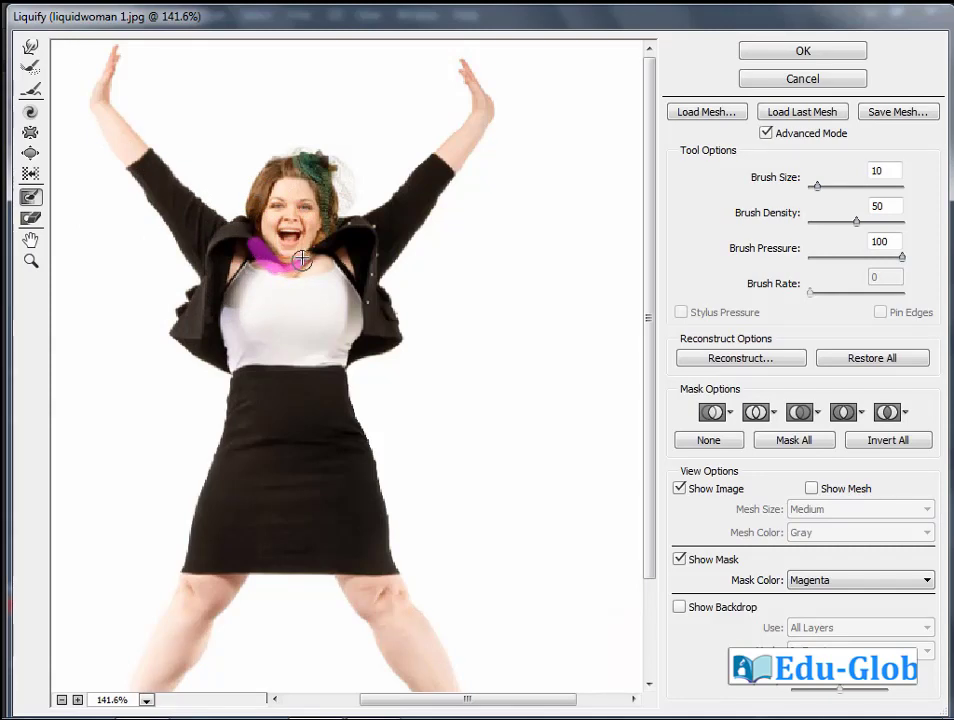
scroll(253, 249, "up", 5)
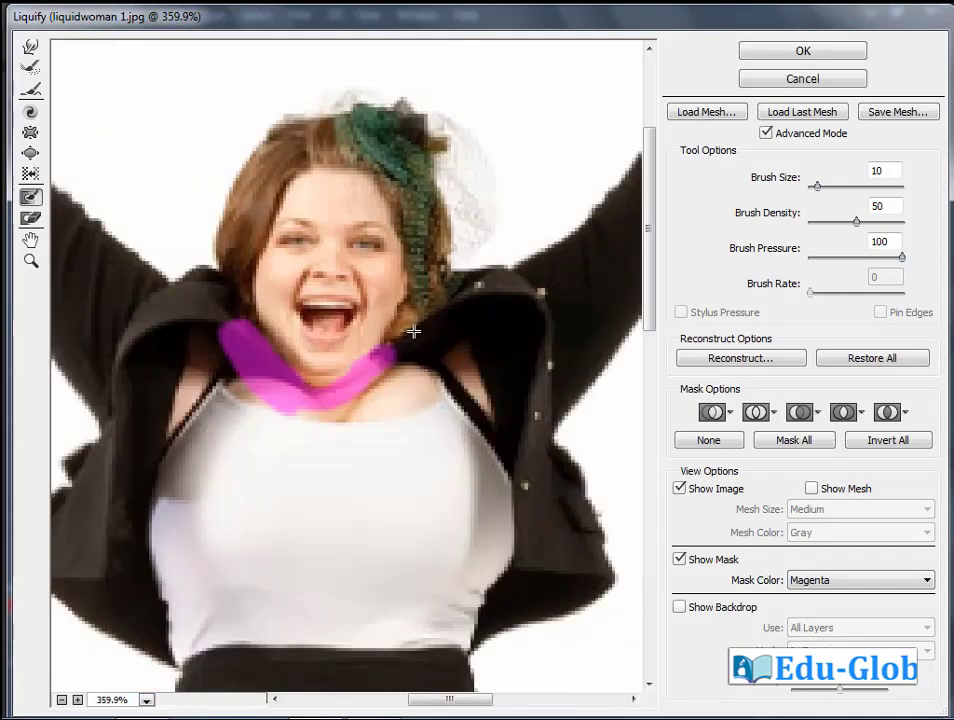
mouse_move(415, 330)
left_mouse_down()
mouse_move(388, 379)
mouse_move(342, 402)
left_mouse_up()
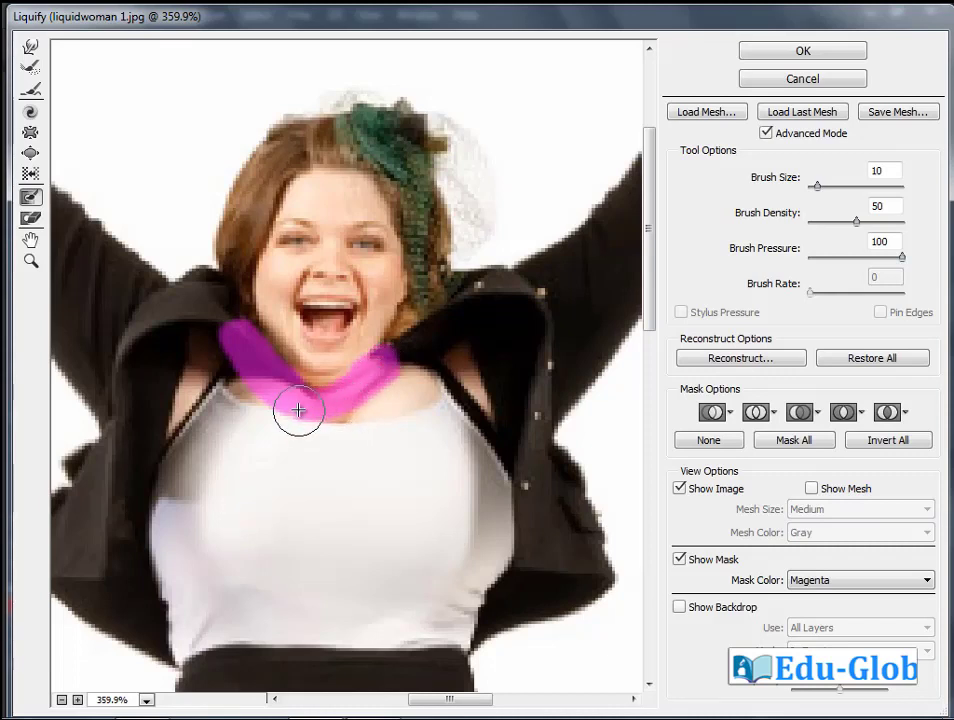
Switch to the Thaw Mask tool and reduce its brush size to 9 for work along the jaw
left_click(30, 217)
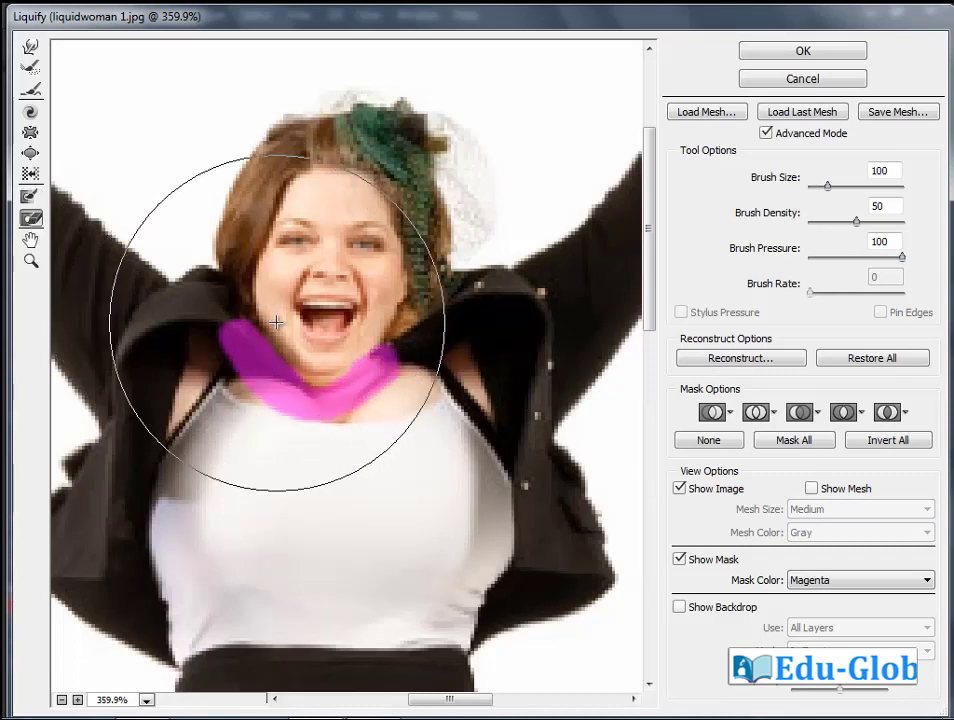
key("bracketleft")
key("bracketleft")
key("bracketleft")
key("bracketleft")
key("bracketleft")
key("bracketleft")
key("bracketleft")
key("bracketleft")
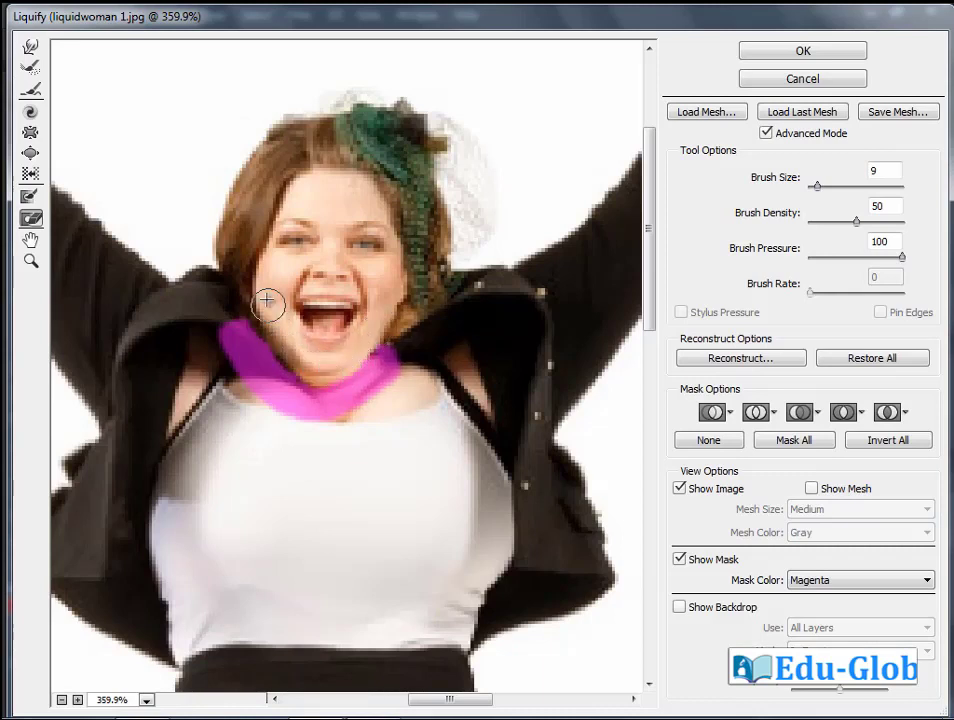
Slim the cheeks and jaw with Forward Warp at brush size 25, and clear the freeze mask
left_click(31, 47)
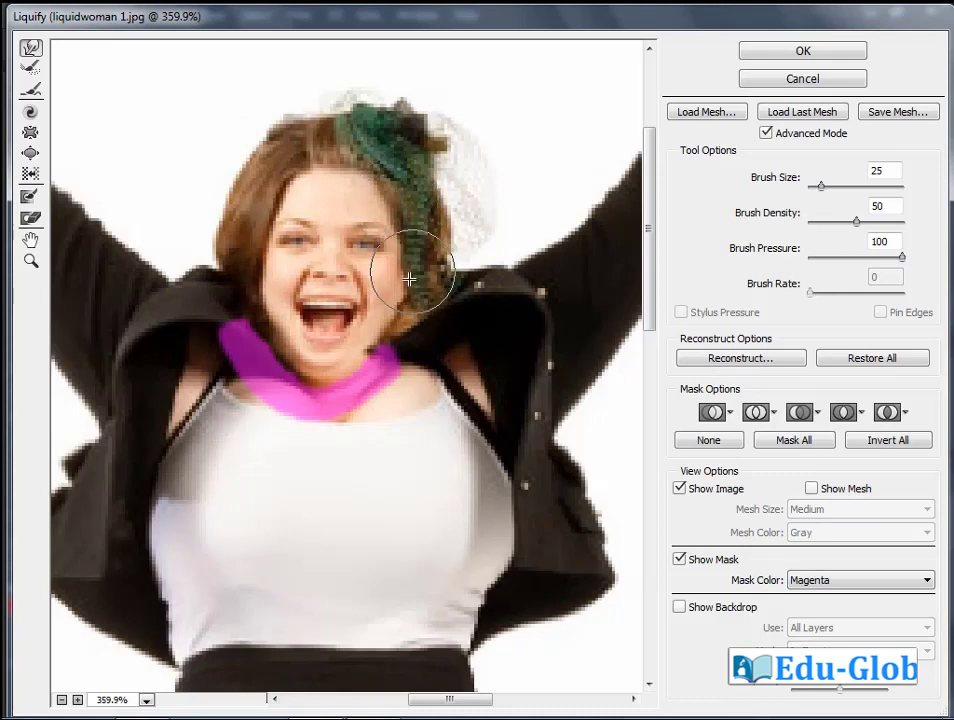
left_click(30, 217)
mouse_move(222, 345)
left_mouse_down()
mouse_move(307, 406)
mouse_move(284, 383)
mouse_move(318, 383)
mouse_move(242, 313)
mouse_move(304, 426)
left_mouse_up()
left_click(710, 441)
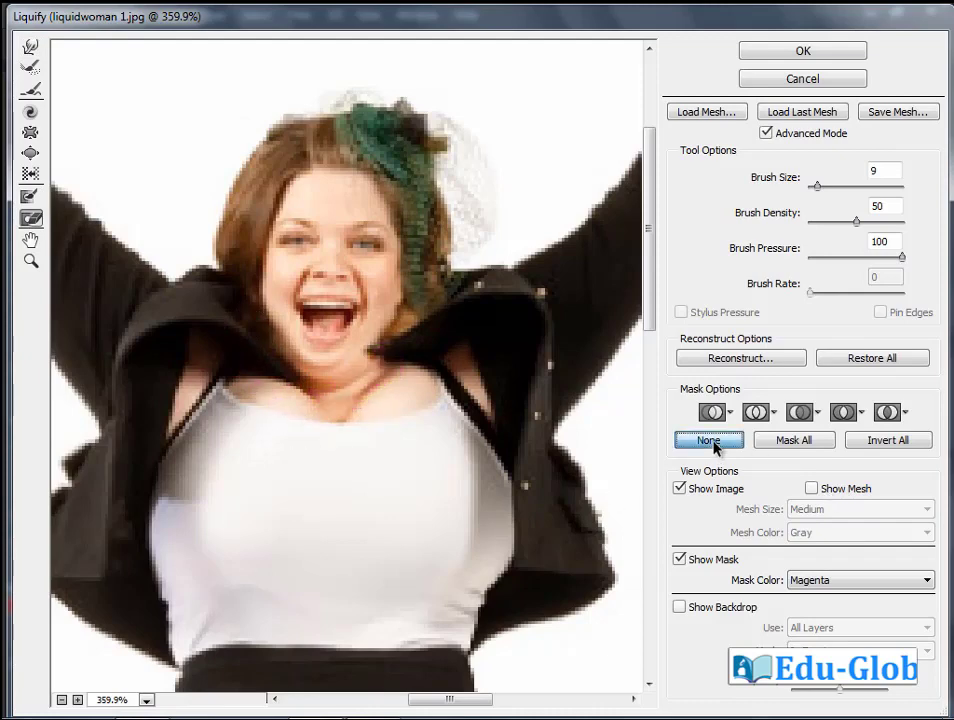
Slim both of the woman's legs from the skirt hem downward with Forward Warp at brush size 45
left_click(313, 422, "alt")
left_click(313, 422, "alt")
left_click(313, 422, "alt")
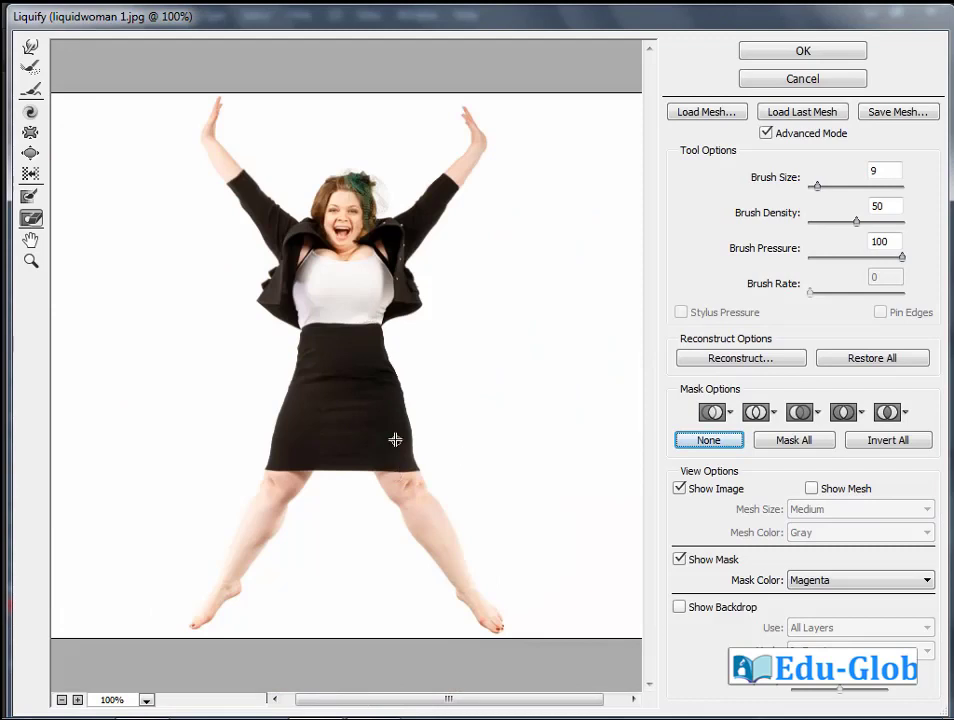
left_click(30, 47)
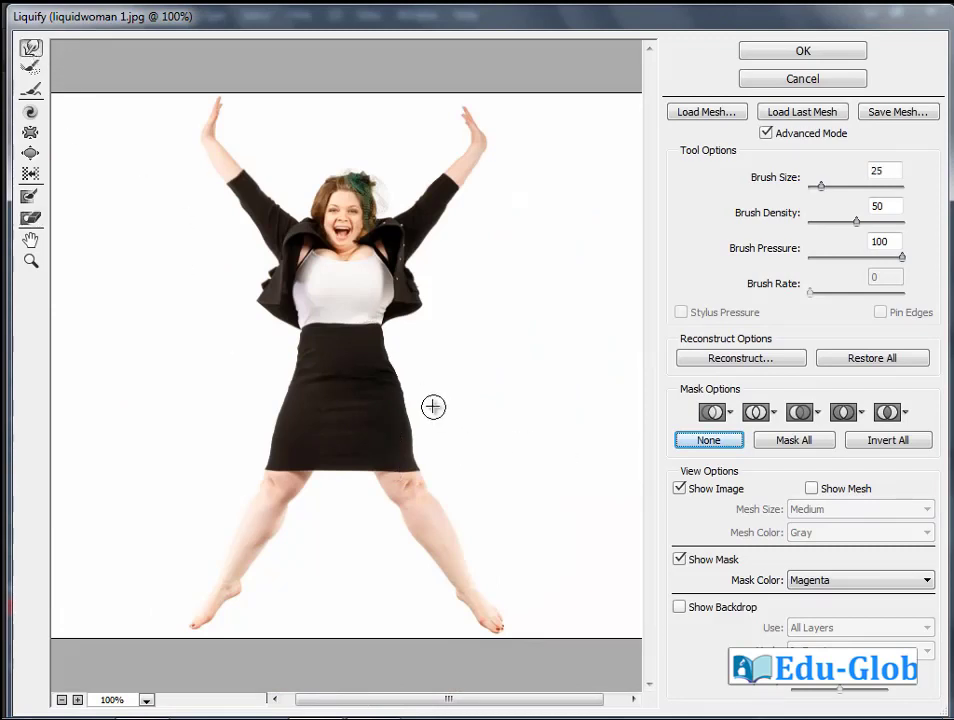
key("bracketright")
key("bracketright")
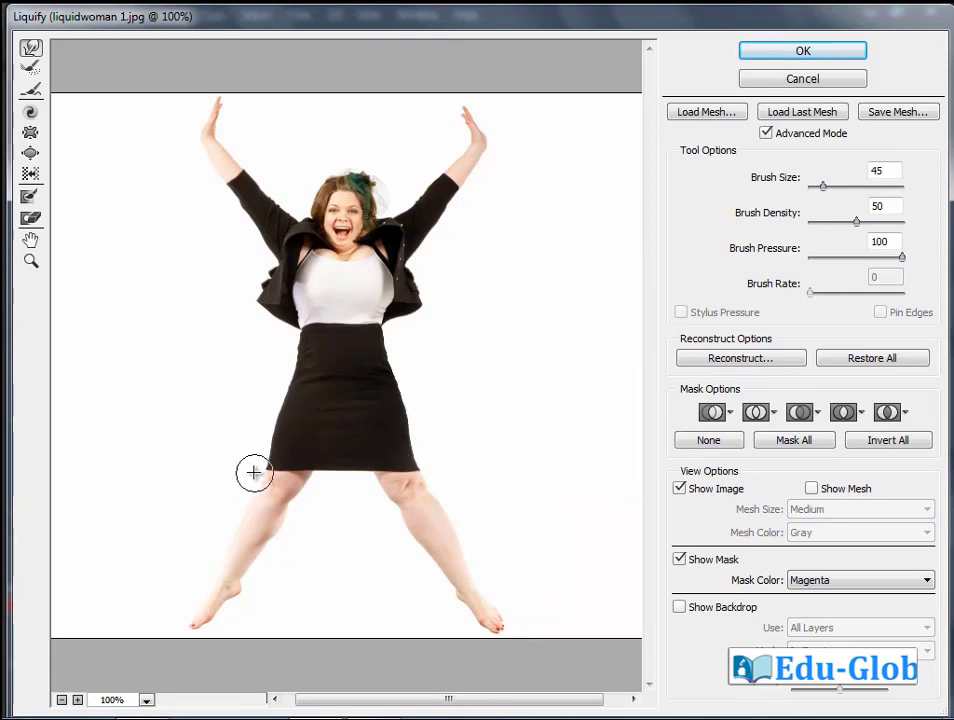
left_click_drag(254, 472, 249, 487)
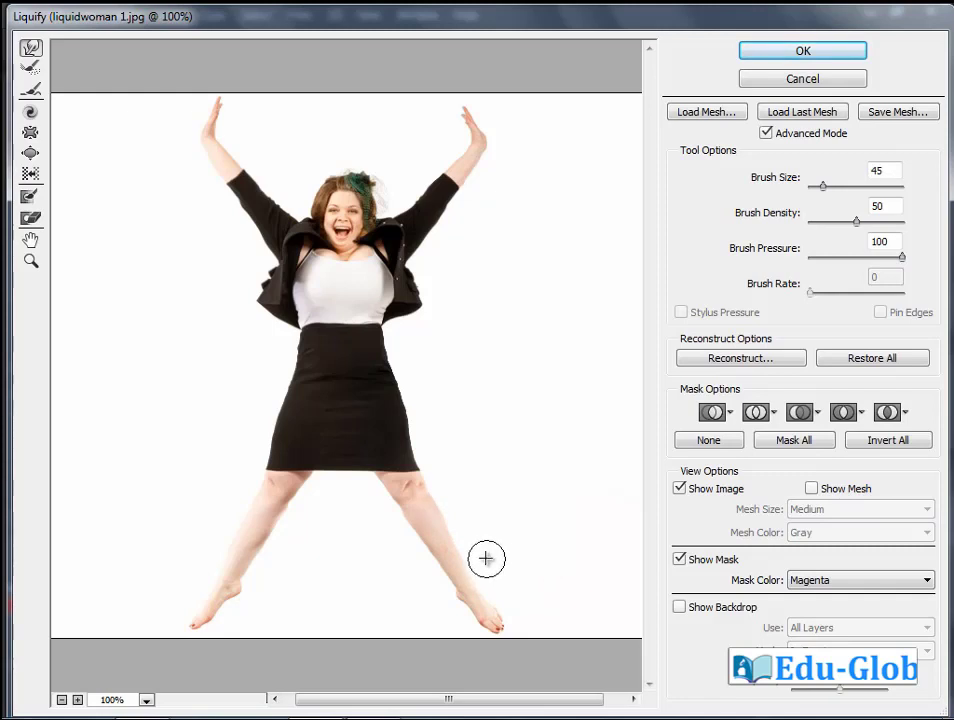
Push the waist and white top inward with Forward Warp at brush size 70, and pucker the neckline area at brush size 100
key("bracketright")
key("bracketright")
key("bracketright")
key("bracketright")
key("bracketright")
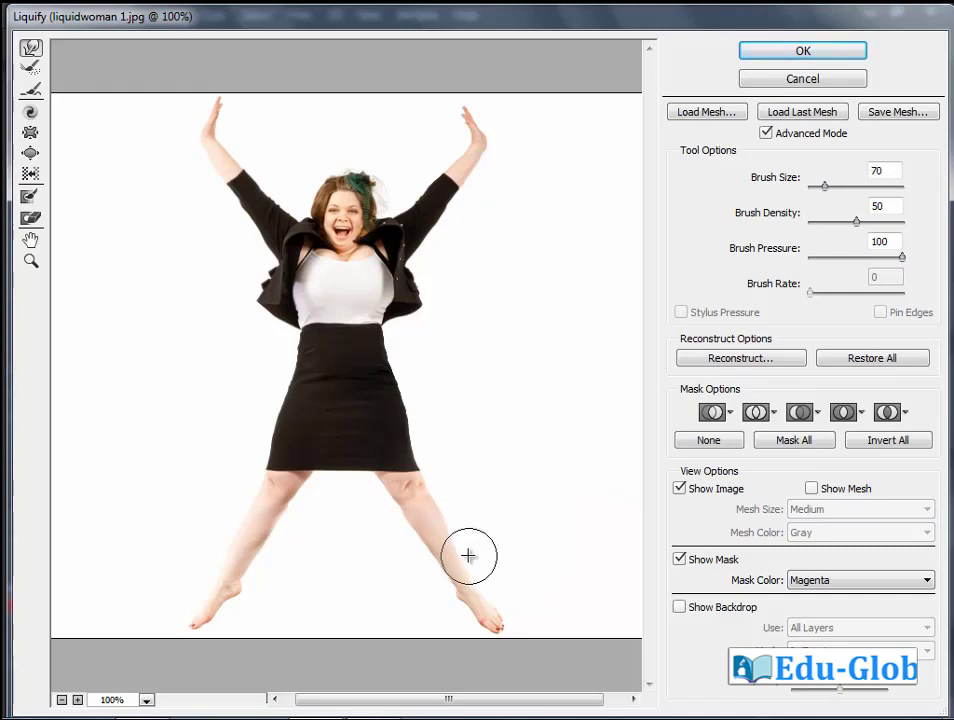
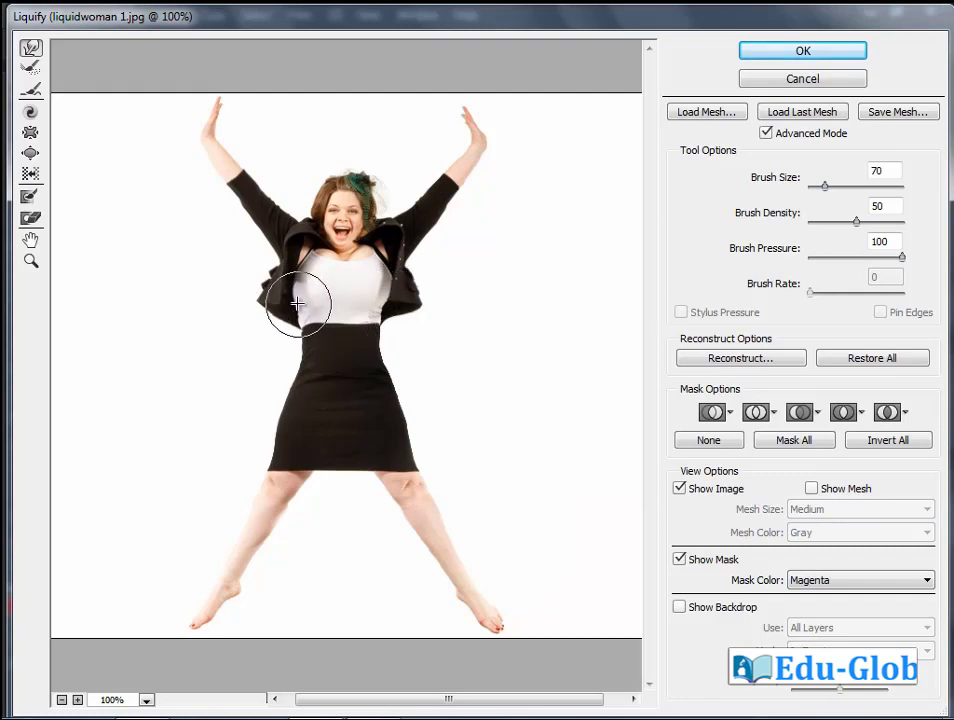
key("s")
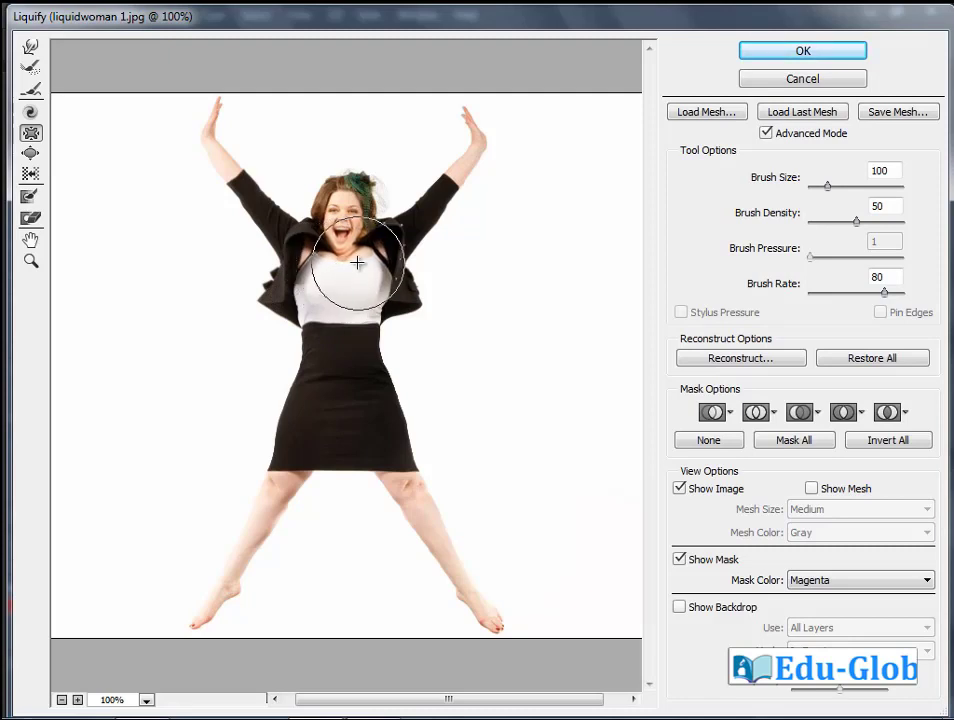
mouse_move(340, 262)
left_mouse_down()
mouse_move(407, 292)
mouse_move(382, 286)
mouse_move(363, 259)
mouse_move(386, 346)
mouse_move(331, 322)
mouse_move(313, 270)
mouse_move(329, 280)
mouse_move(361, 272)
mouse_move(356, 266)
mouse_move(395, 299)
mouse_move(304, 301)
mouse_move(285, 326)
mouse_move(303, 394)
mouse_move(401, 371)
mouse_move(323, 266)
left_mouse_up()
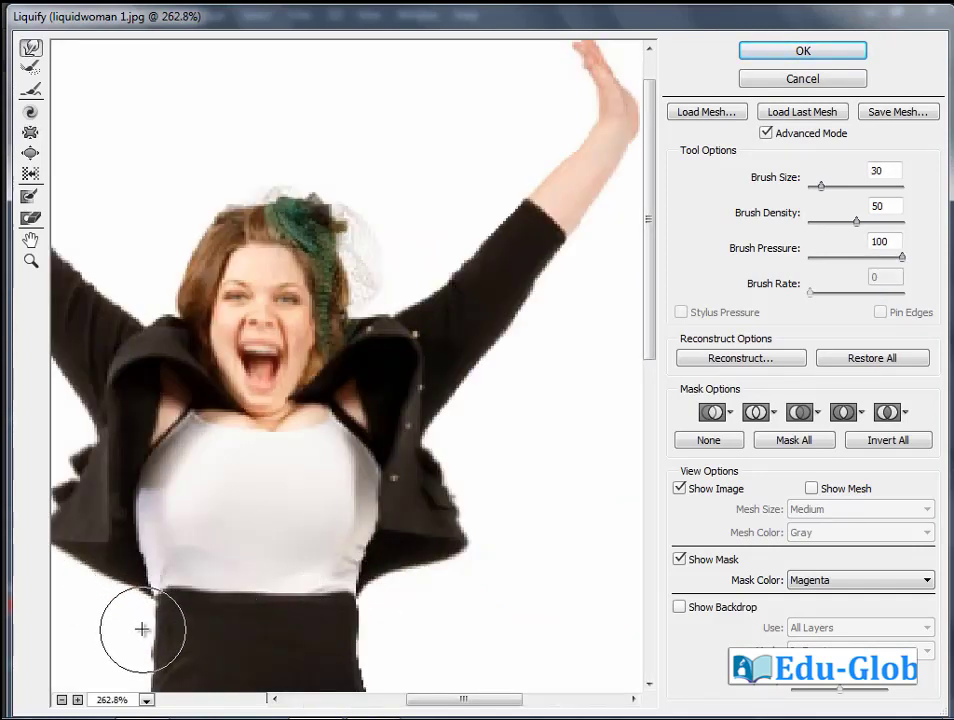
Refine both sides of the waist and upper skirt with Forward Warp at brush size 30
left_click_drag(266, 633, 347, 341)
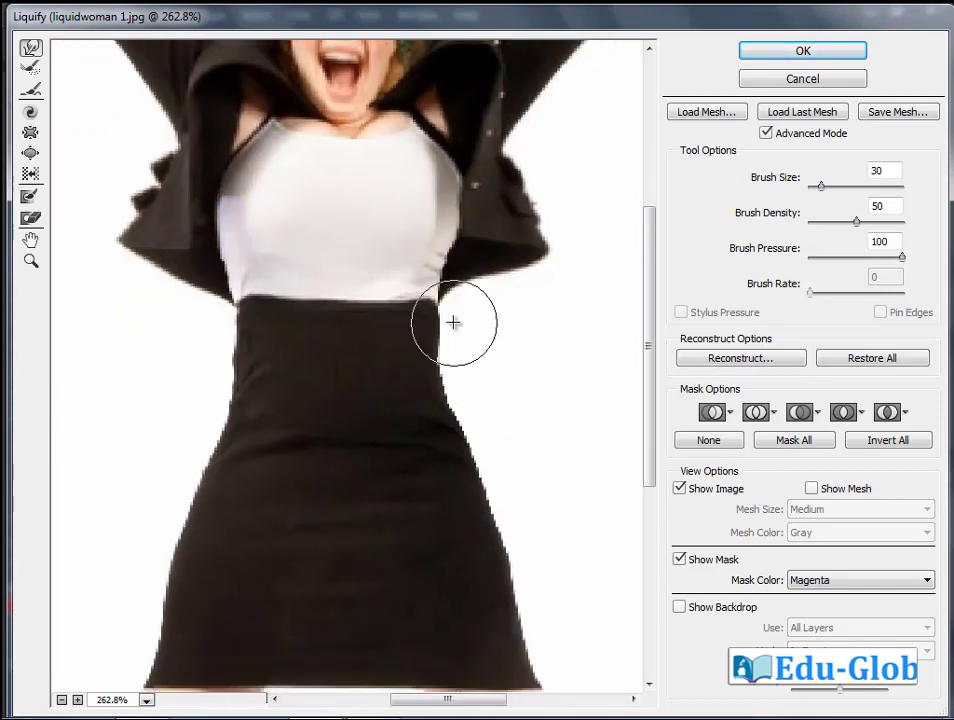
left_click_drag(446, 328, 430, 345)
left_click_drag(229, 356, 231, 357)
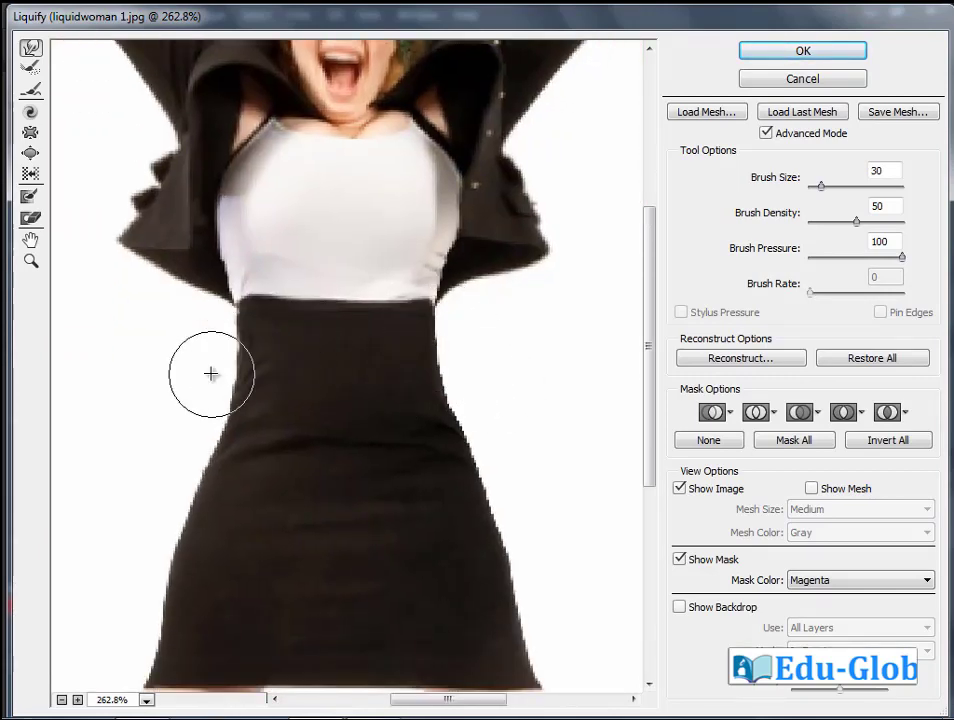
scroll(520, 373, "down", 3)
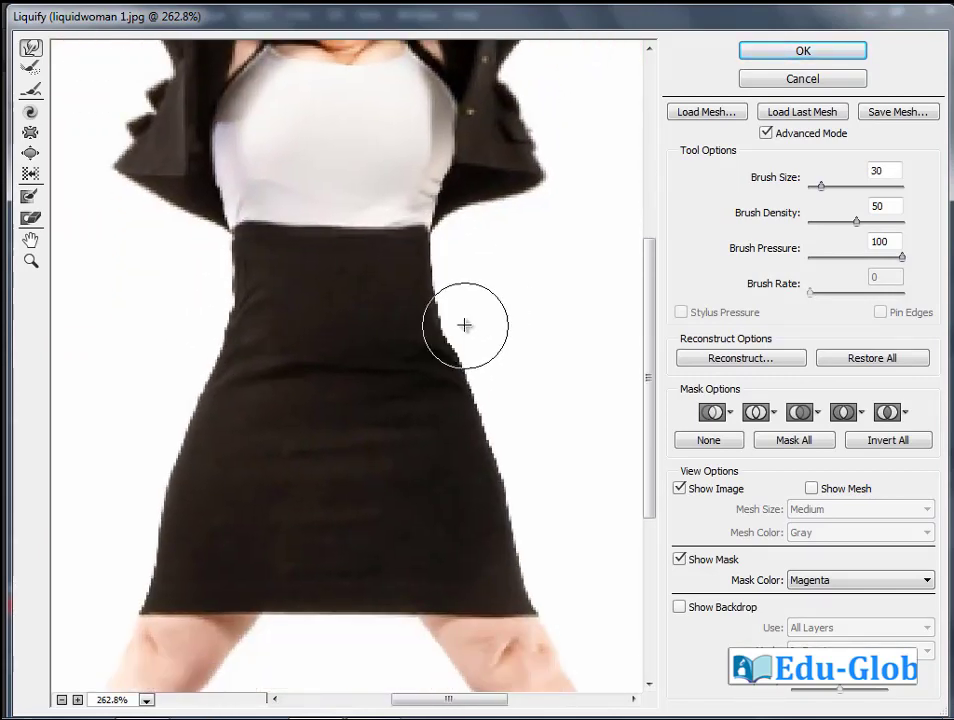
left_click_drag(462, 303, 452, 301)
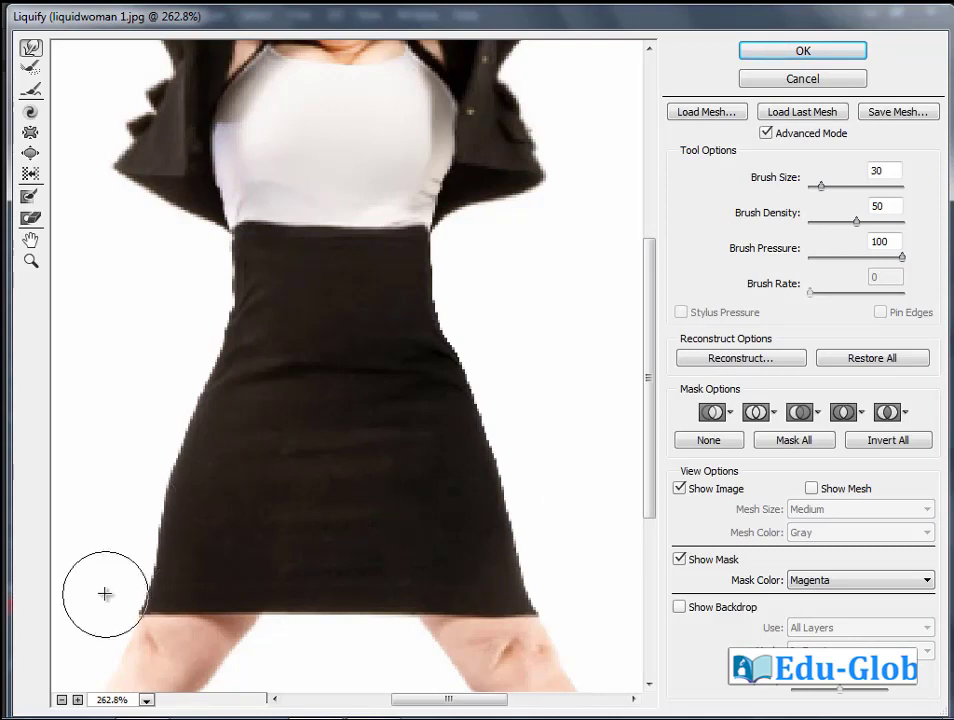
left_click_drag(464, 549, 464, 369)
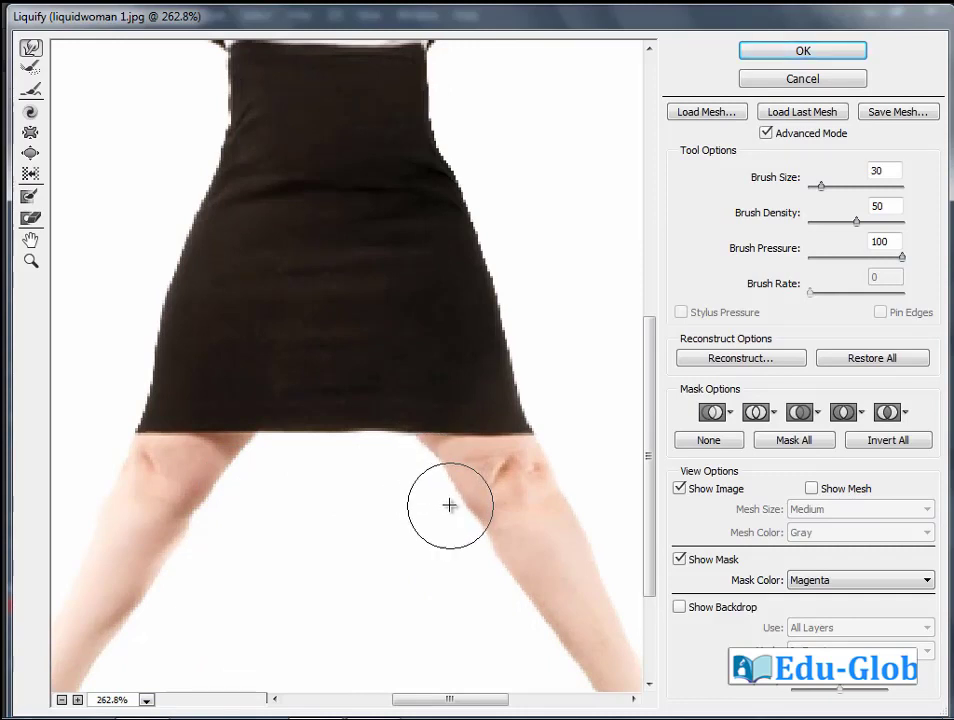
Freeze-mask the jacket edges along both sides of the white top and the bare skin near its neckline at brush size 10
key("ctrl+0")
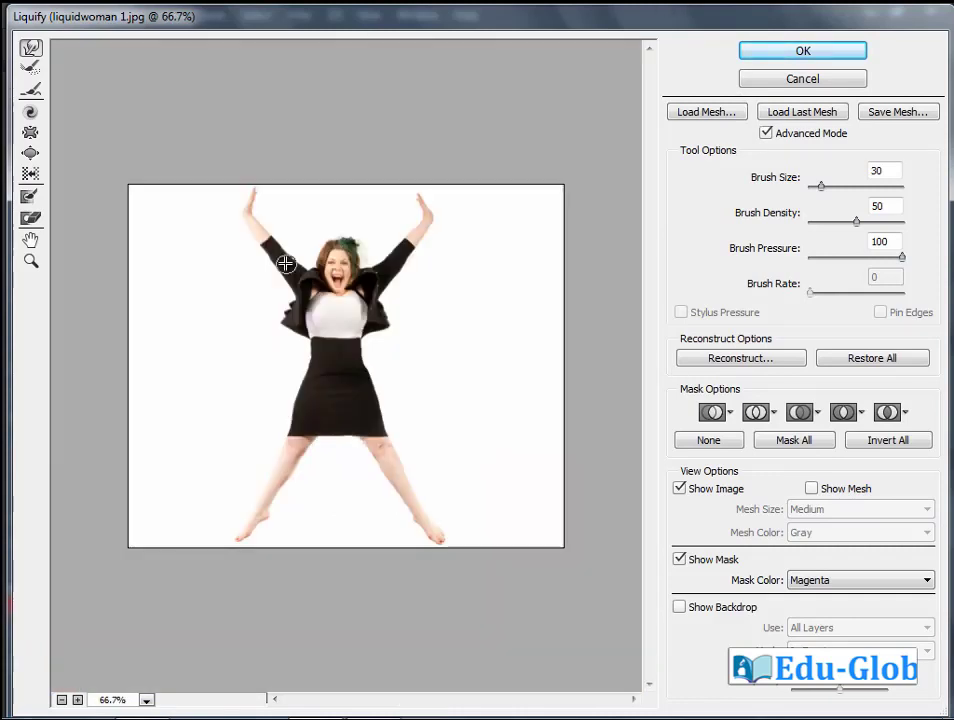
left_click_drag(224, 249, 496, 409)
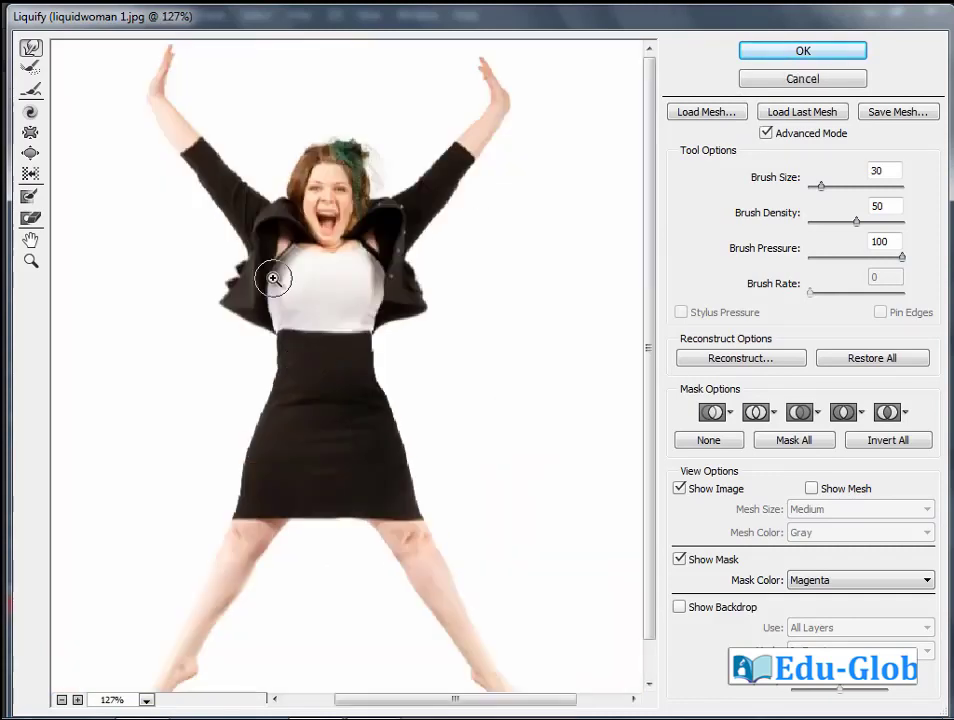
left_click_drag(273, 273, 470, 399)
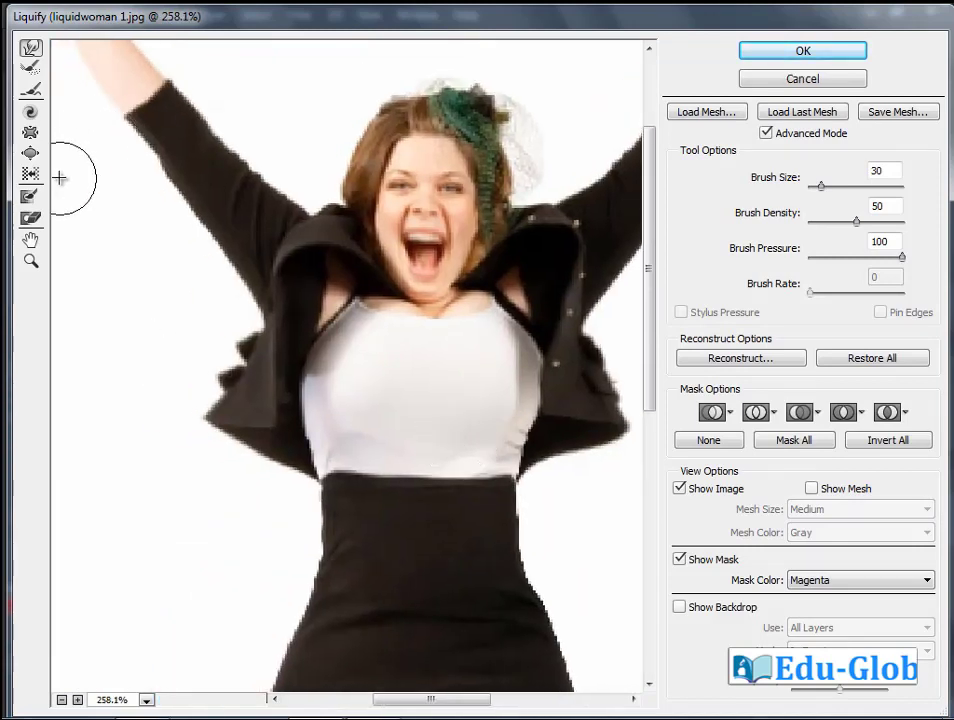
left_click(30, 196)
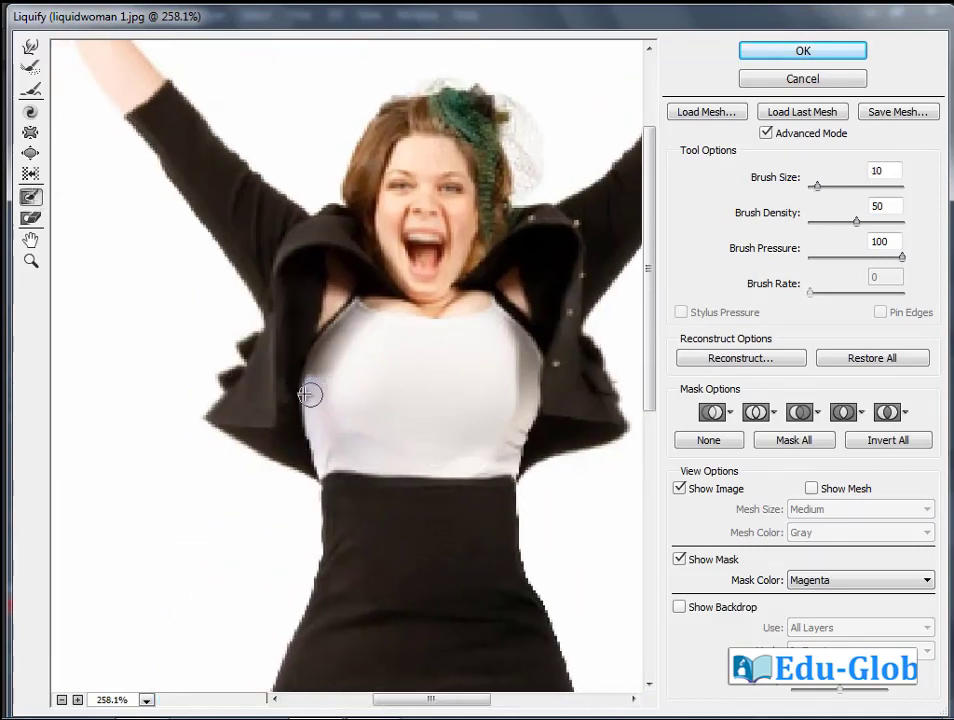
mouse_move(290, 393)
left_mouse_down()
mouse_move(309, 466)
mouse_move(290, 366)
left_mouse_up()
mouse_move(538, 417)
left_mouse_down()
mouse_move(526, 447)
mouse_move(541, 422)
mouse_move(543, 374)
left_mouse_up()
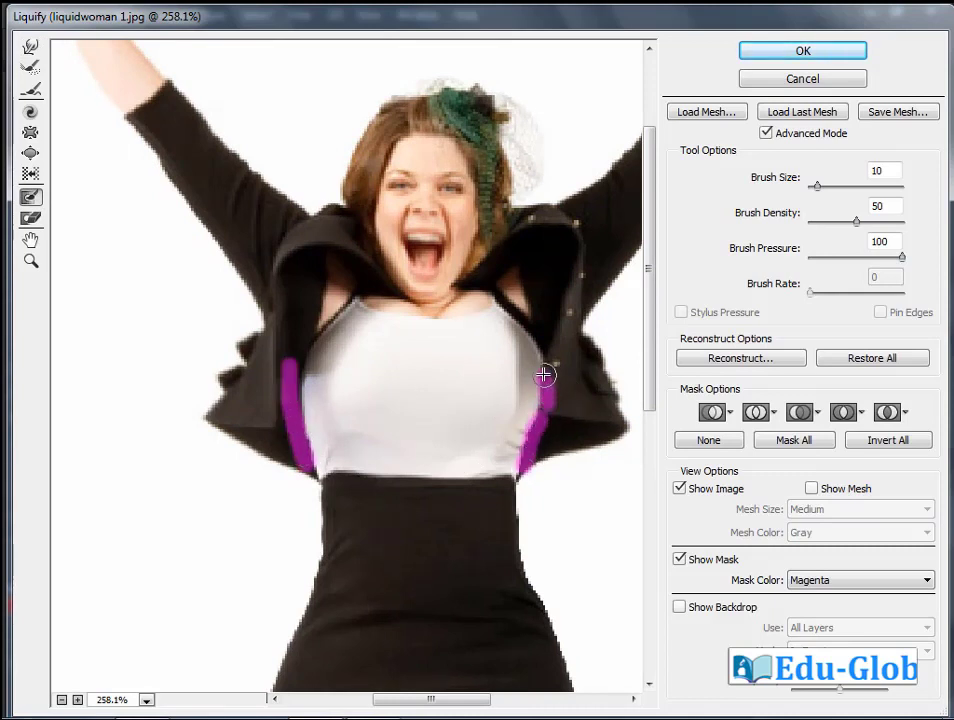
left_click_drag(302, 345, 330, 311)
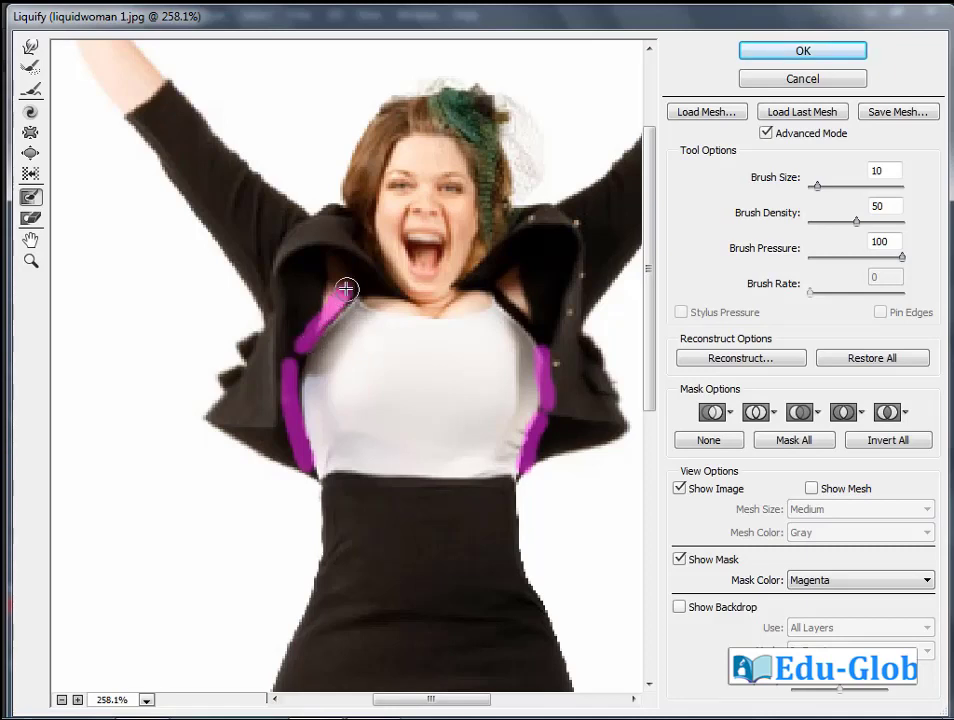
Push the white top's edge inward beside the masked jacket with Forward Warp at brush size 30, and clear the freeze mask
left_click(31, 48)
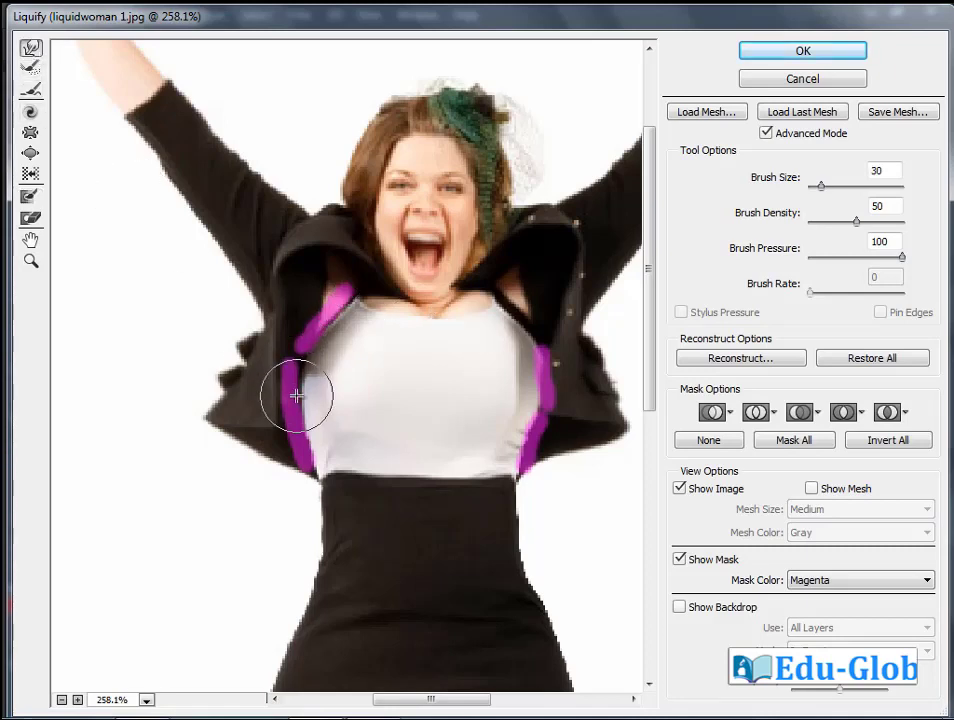
left_click_drag(311, 387, 306, 435)
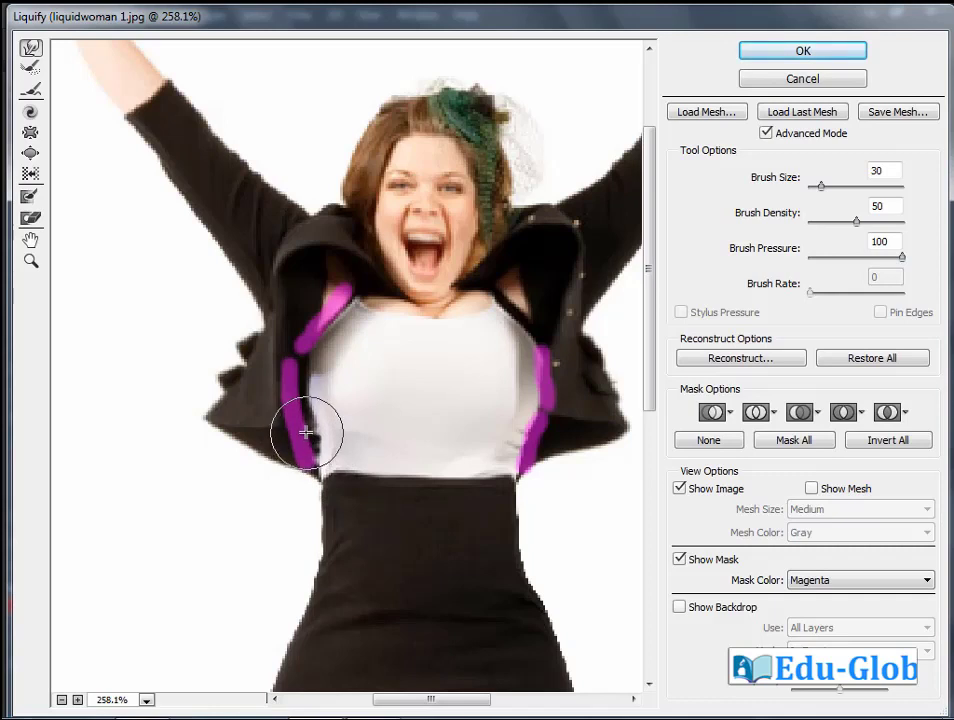
left_click(708, 440)
Touch up the white top with a smaller Pucker brush and Forward Warp at size 20, and apply the Liquify changes
left_click(32, 134)
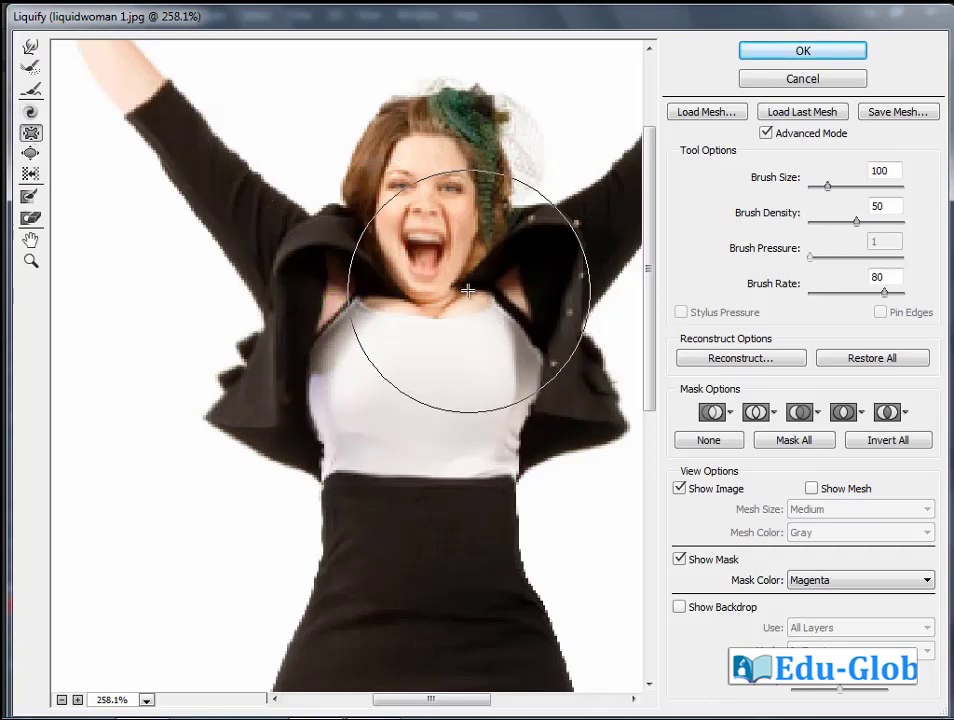
key("bracketleft")
key("bracketleft")
key("bracketleft")
key("bracketleft")
key("bracketleft")
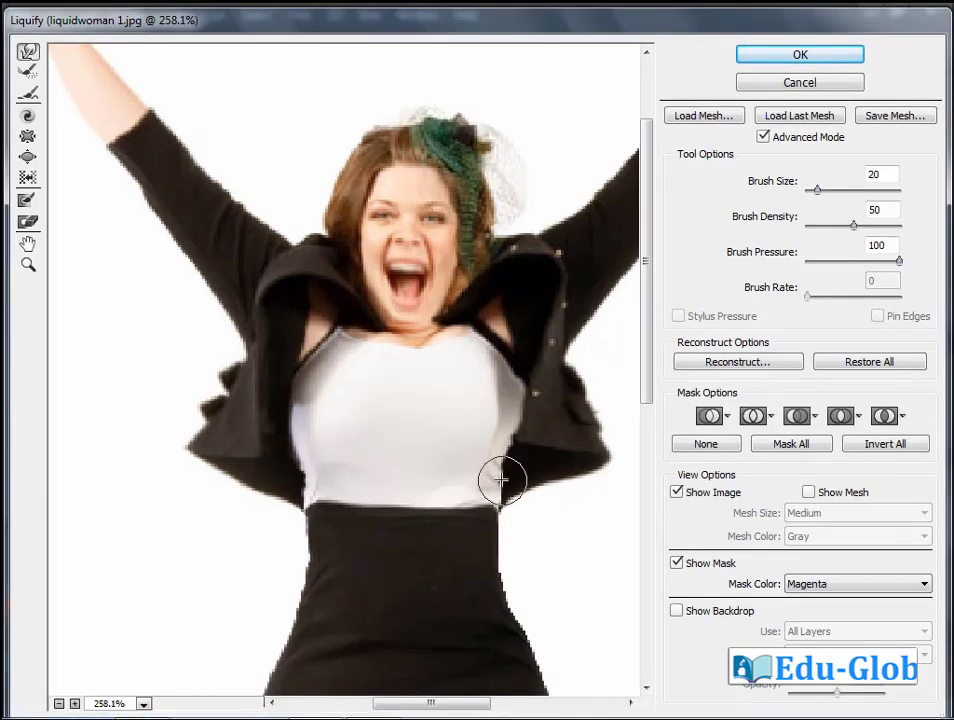
left_click(840, 58)
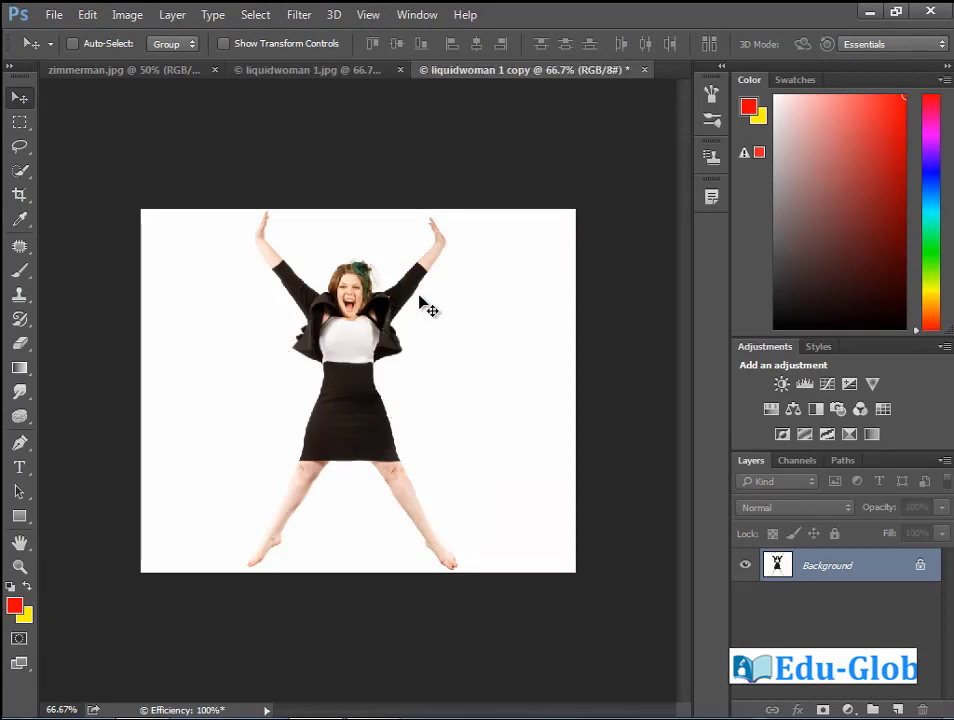
Float the original and the slimmed copy in separate windows and arrange them side by side for comparison
left_click_drag(454, 72, 424, 180)
left_click_drag(334, 72, 197, 150)
left_click_drag(419, 141, 324, 130)
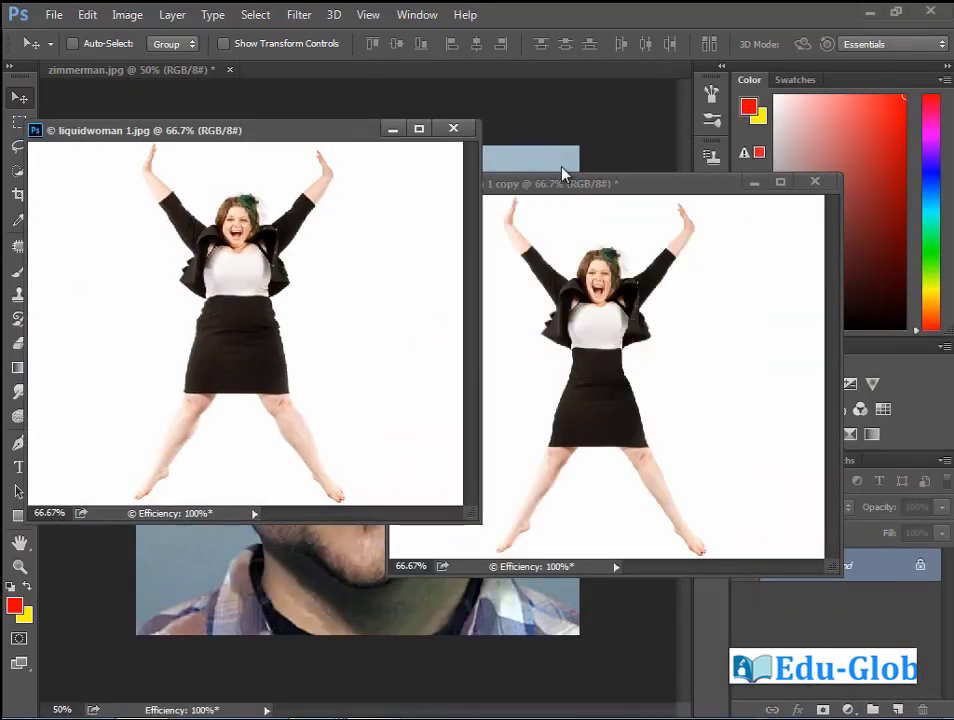
left_click_drag(564, 170, 584, 155)
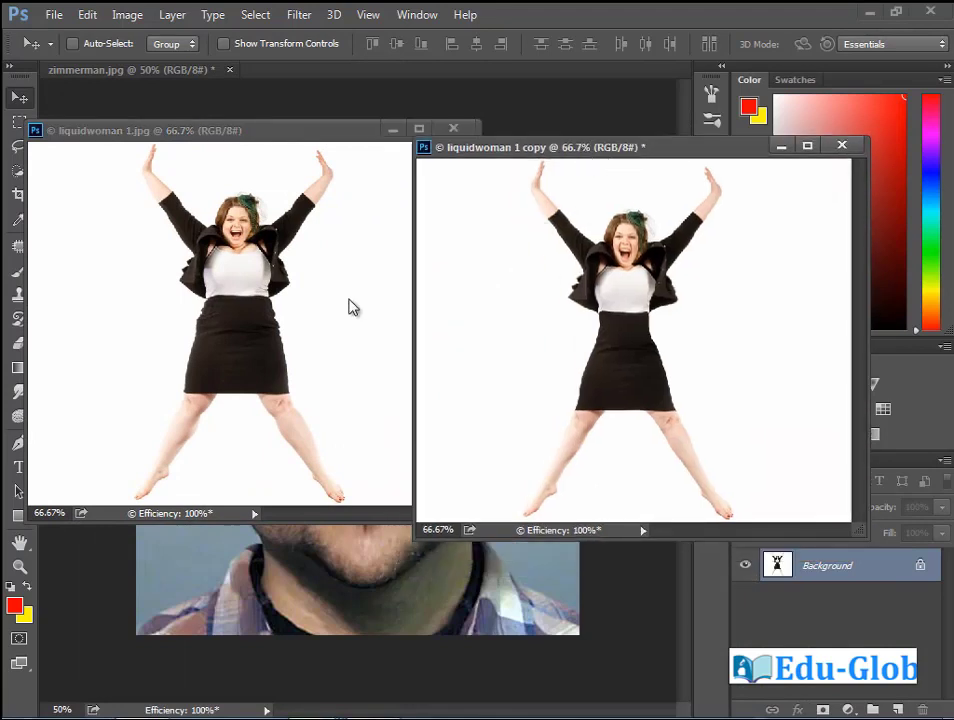
left_click_drag(575, 149, 573, 181)
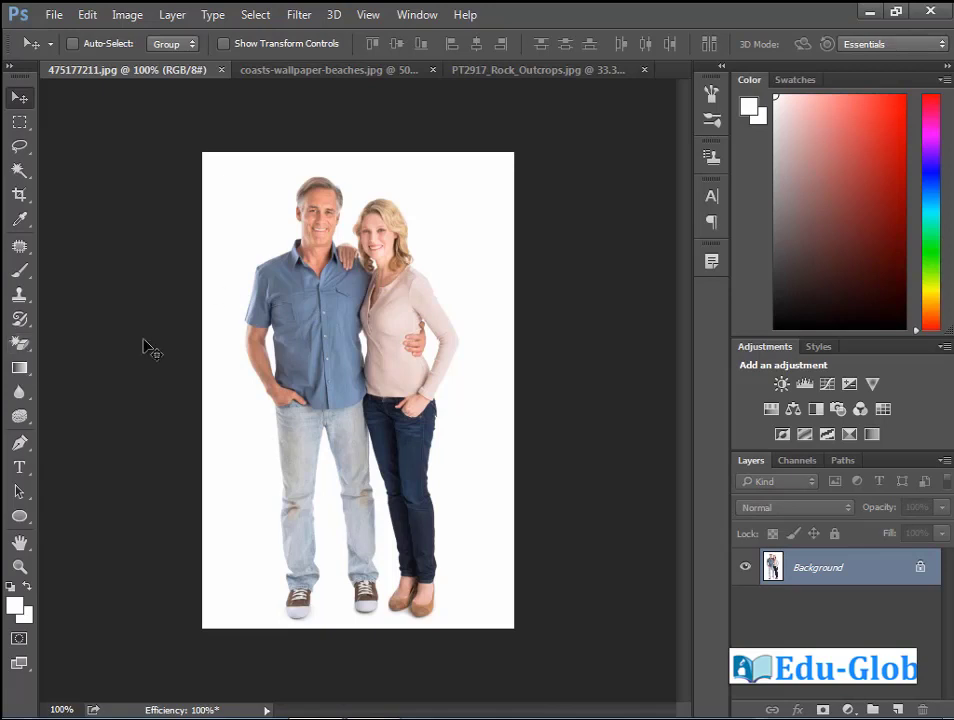
Erase the couple's white background, including the gaps between their bodies and inside the man's arm, with the Magic Eraser at tolerance 10
left_click(20, 344)
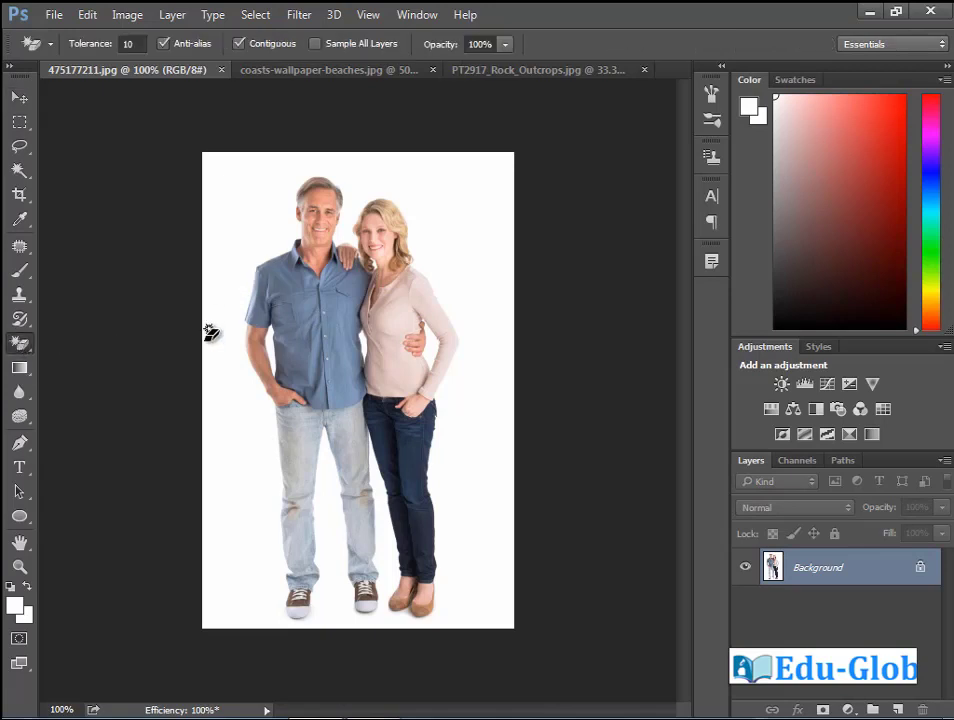
left_click(214, 399)
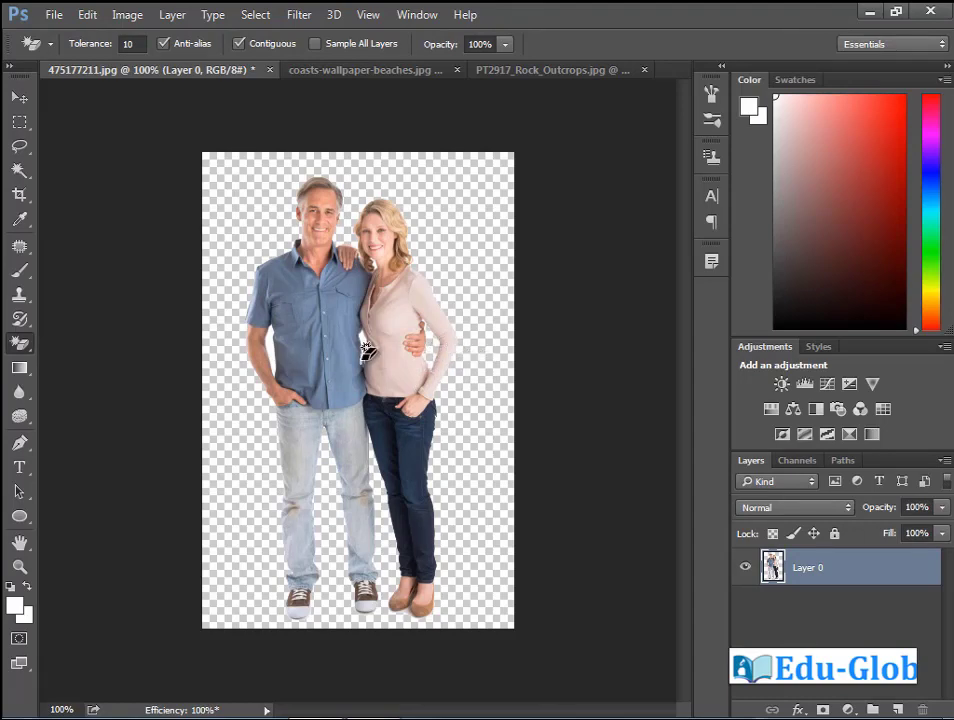
scroll(380, 340, "up", 5)
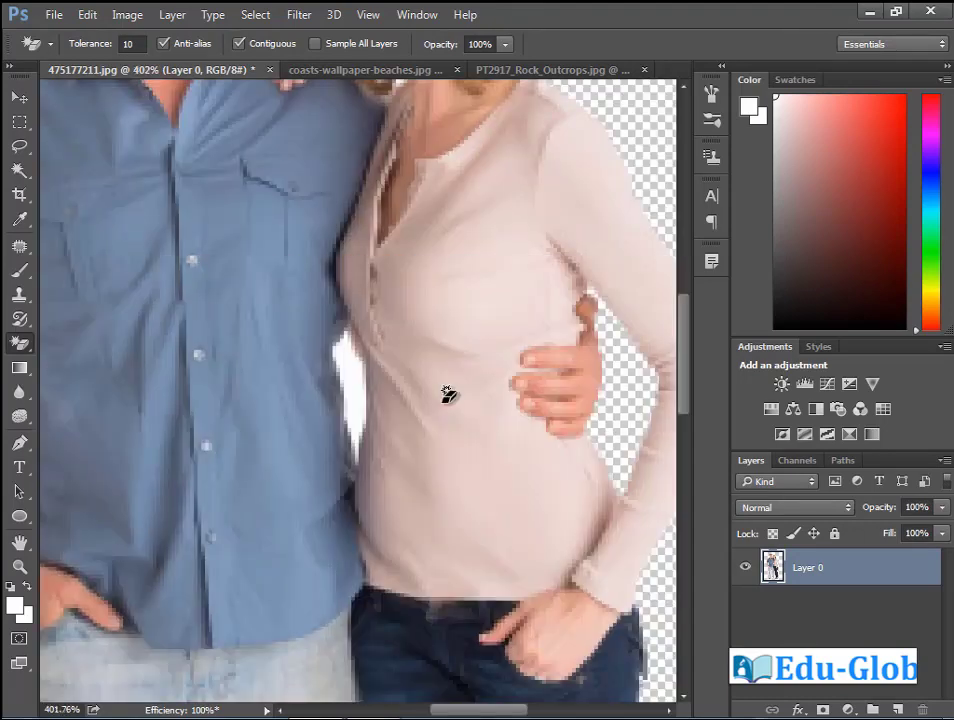
left_click(358, 372)
scroll(366, 408, "left", 8)
left_click(435, 395)
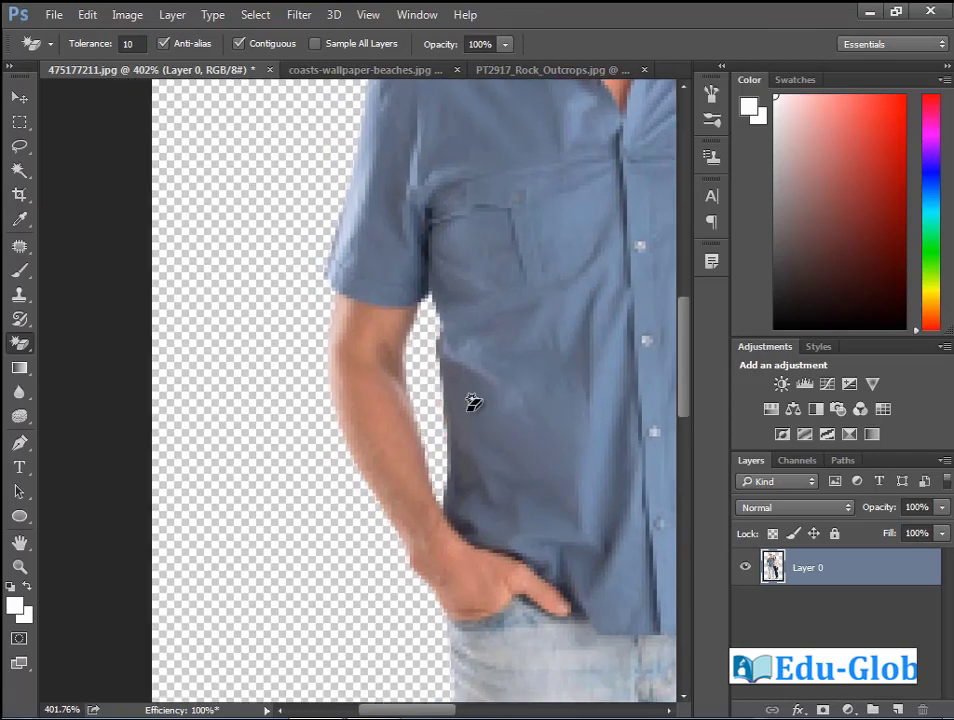
scroll(480, 440, "right", 5)
scroll(373, 441, "down", 10)
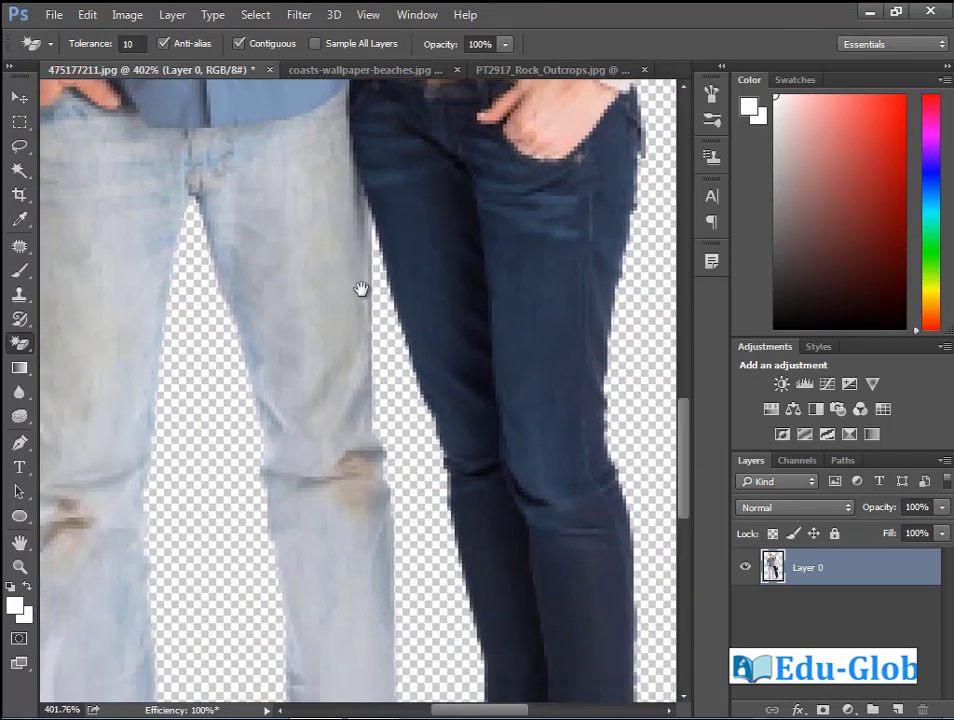
scroll(360, 348, "up", 10)
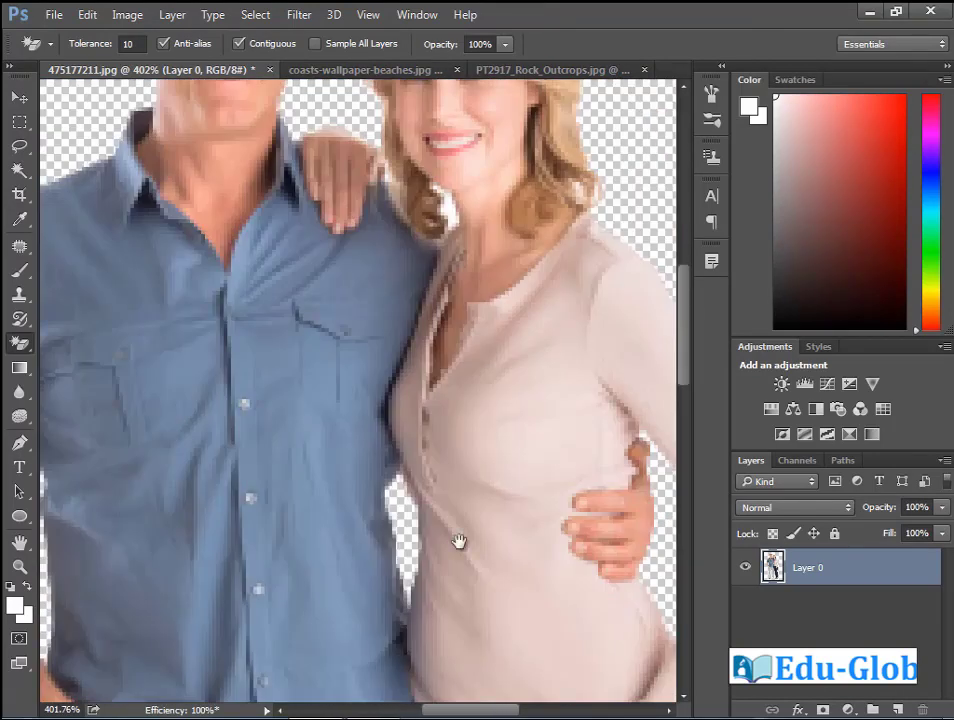
scroll(454, 569, "up", 1)
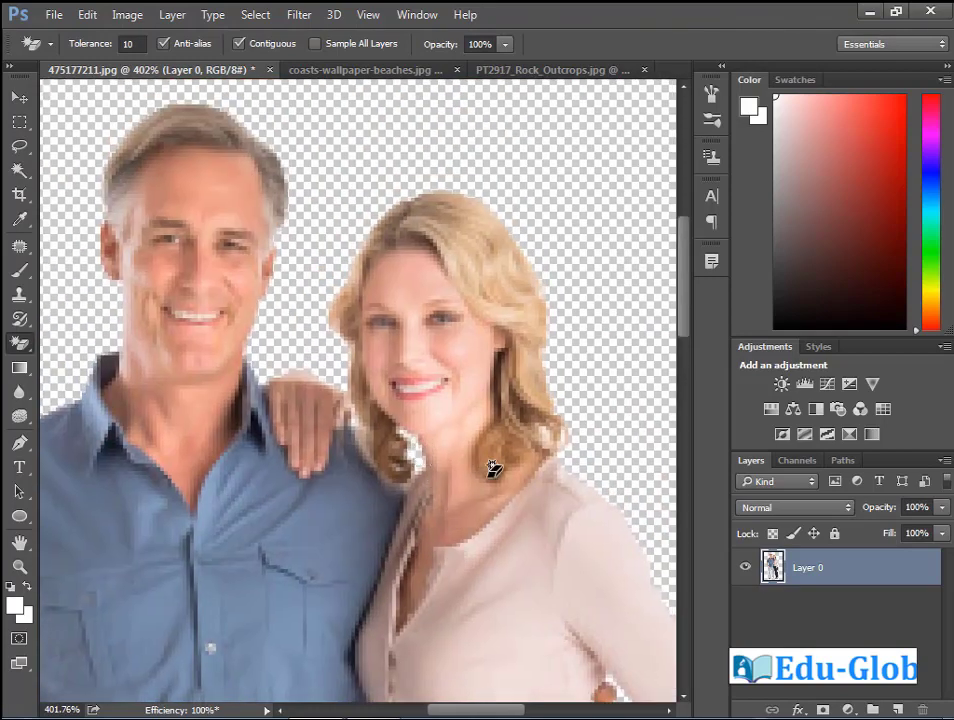
key("ctrl+0")
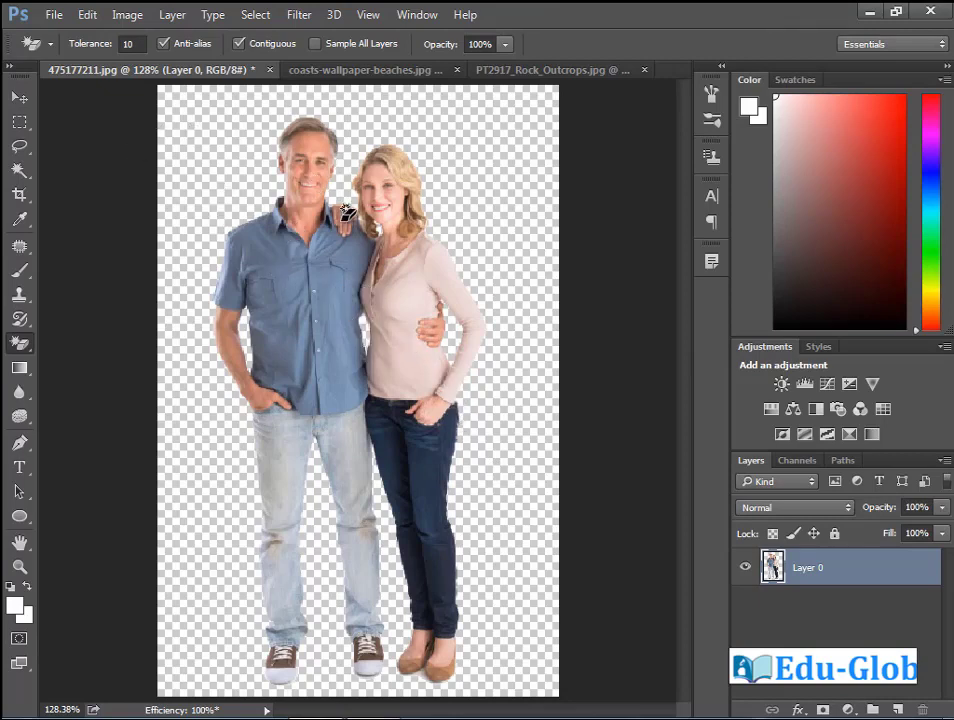
Copy the cut-out couple into coasts-wallpaper-beaches.jpg and position them on the sand beside the nearest palm trunk
left_click(373, 71)
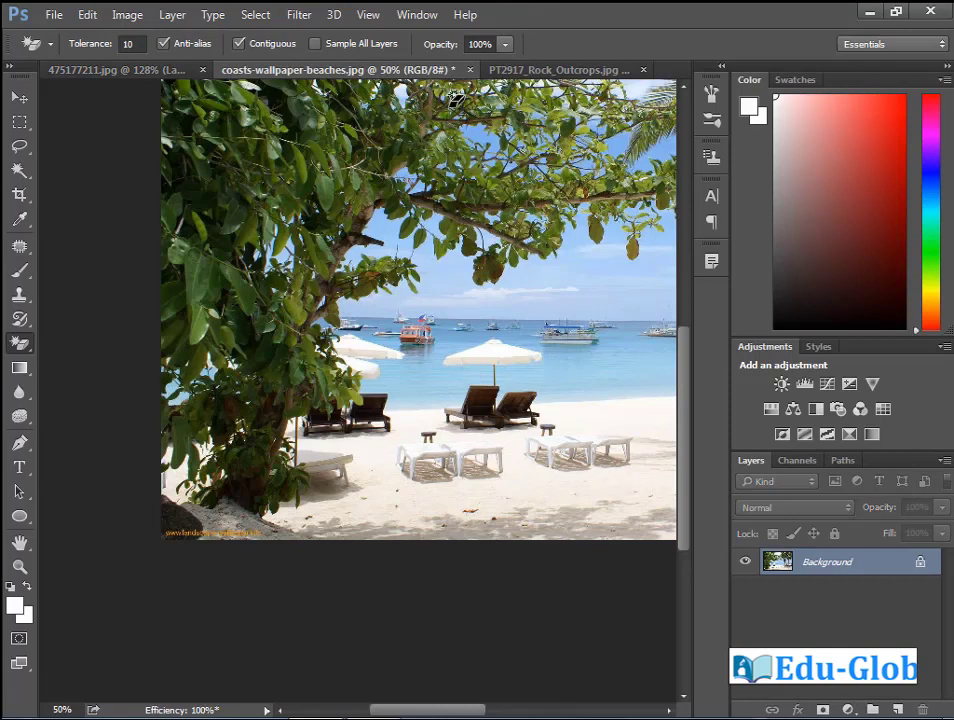
left_click(19, 97)
left_click(107, 72)
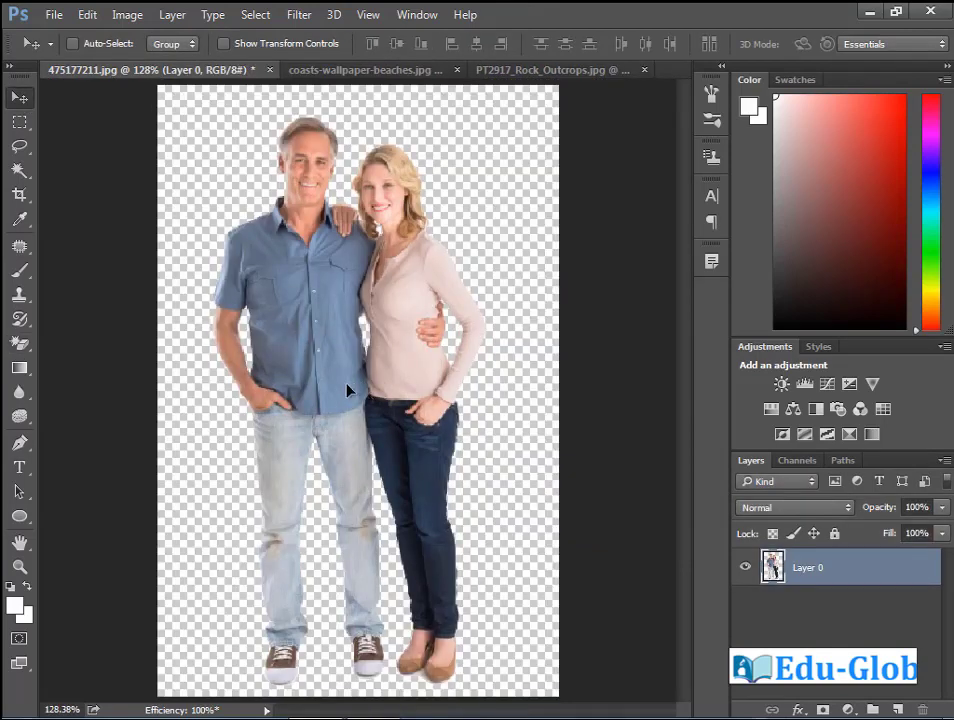
left_click_drag(347, 390, 382, 143)
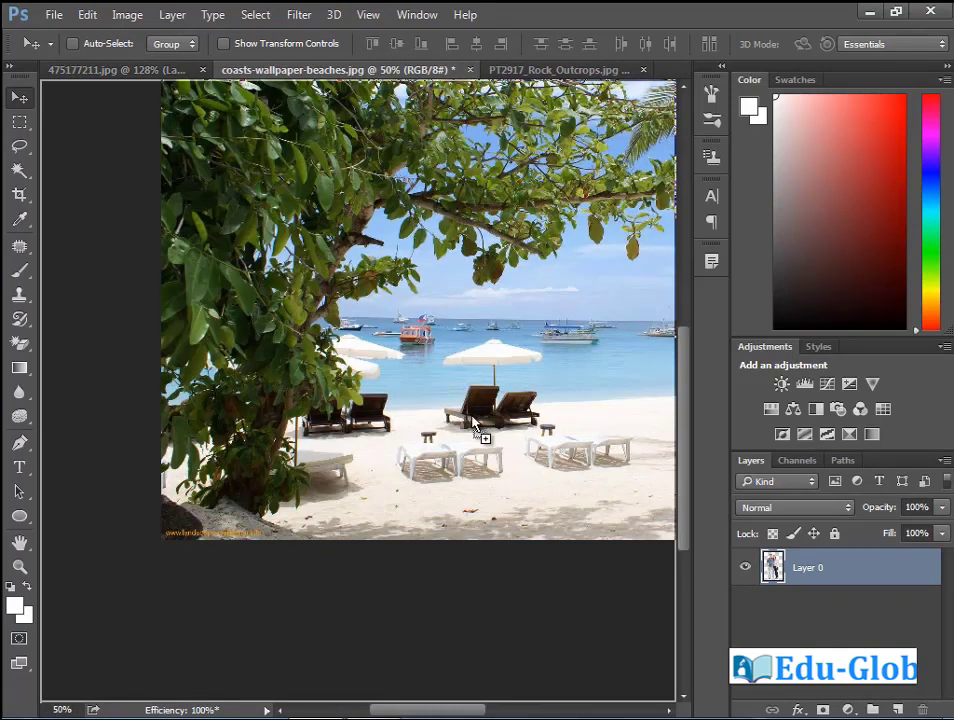
left_click_drag(474, 424, 290, 543)
key("ctrl+minus")
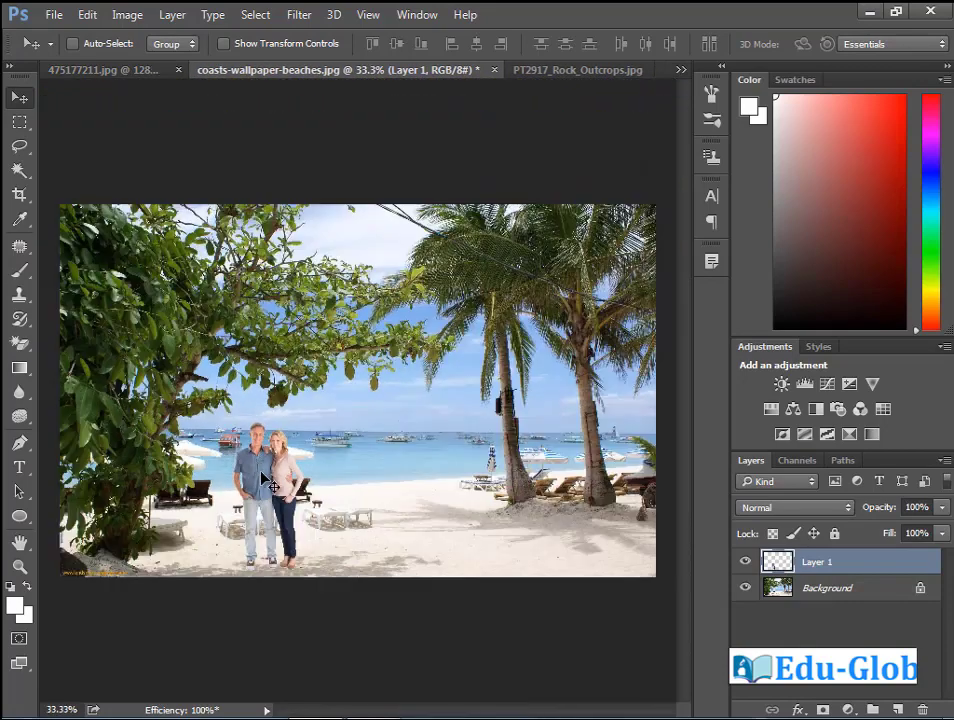
left_click_drag(270, 487, 470, 449)
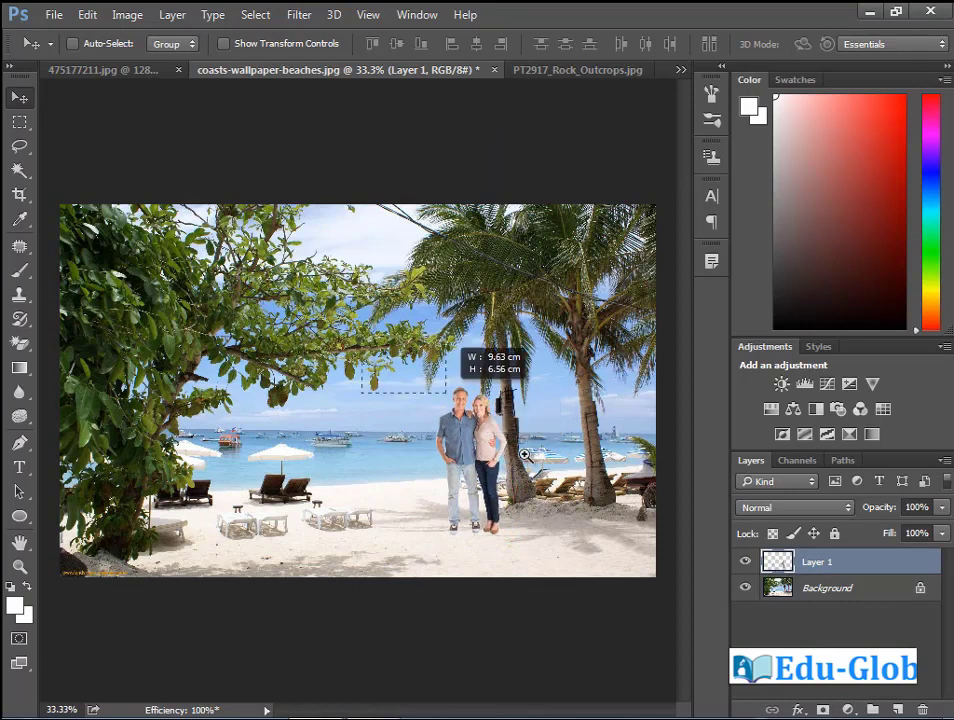
Rotate the couple's layer by 1.96 degrees with Free Transform
scroll(683, 620, "up", 3)
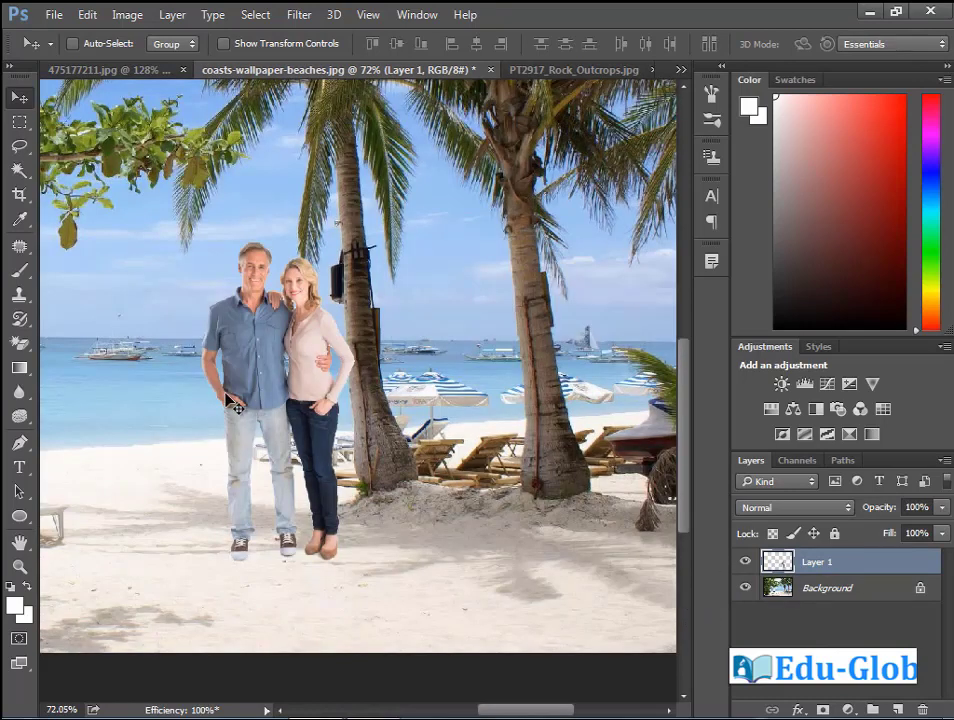
key("ctrl+t")
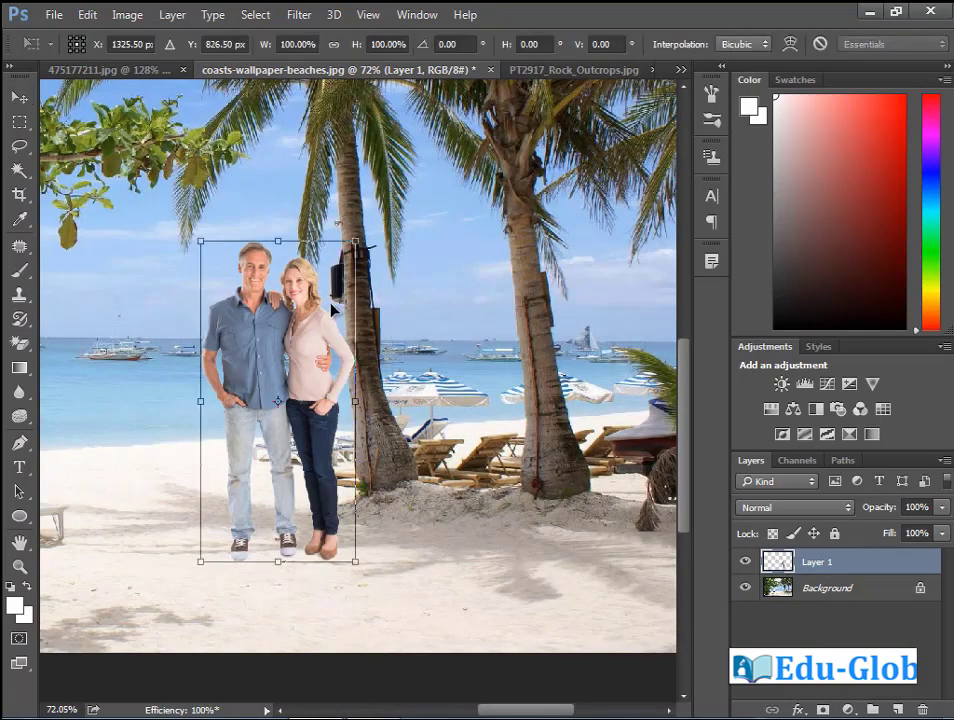
left_click_drag(407, 429, 410, 427)
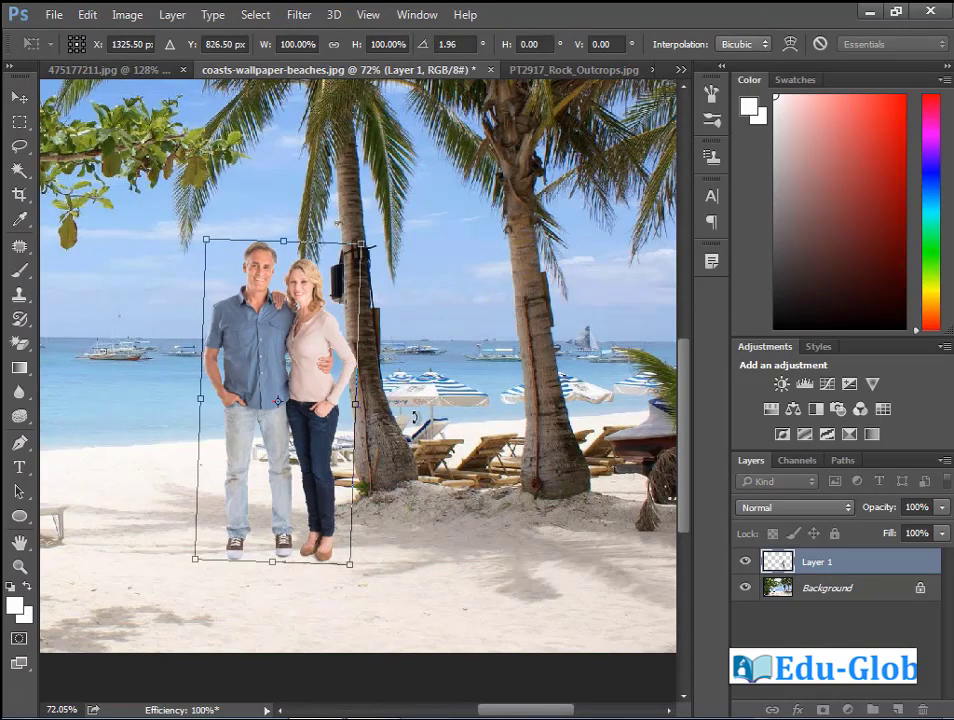
key("Return")
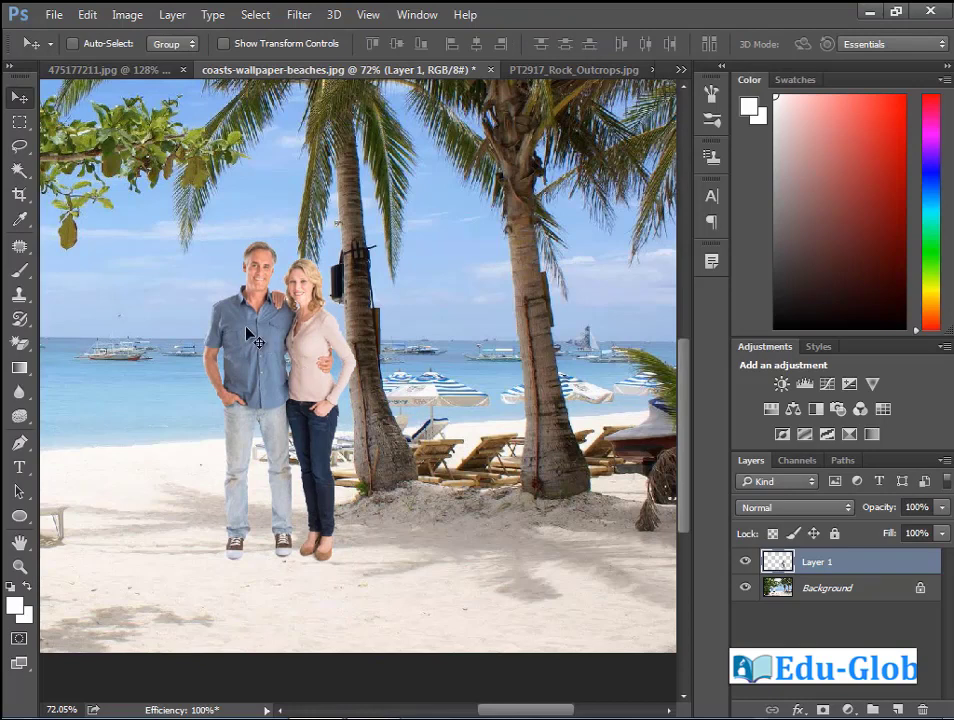
Load the outline of the couple's layer as a selection and contract it by 1 pixel
left_click_drag(260, 320, 468, 481)
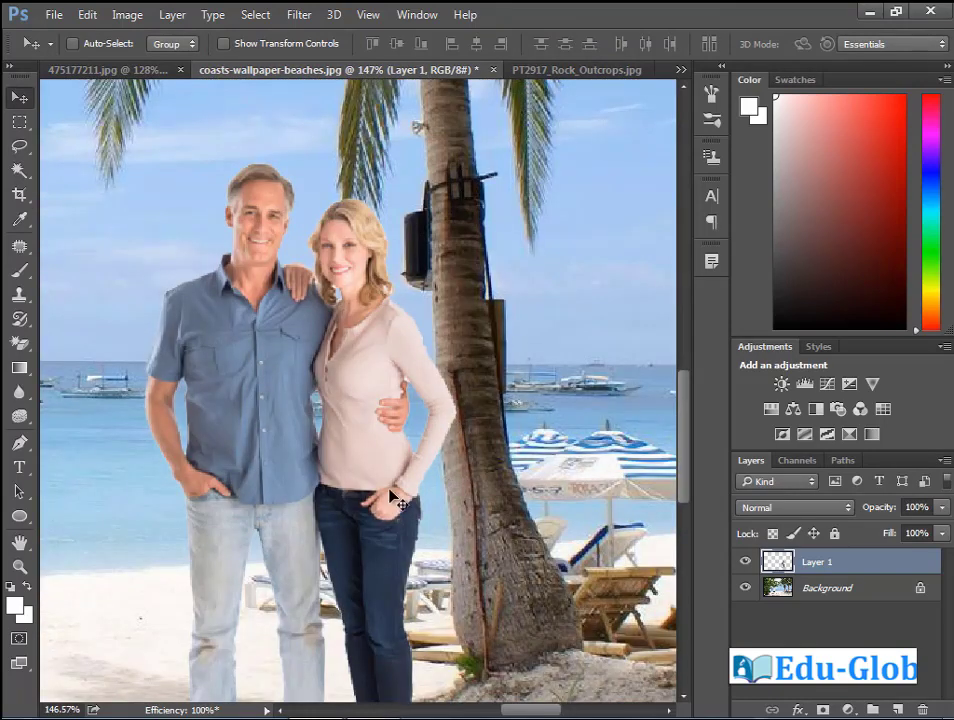
left_click_drag(391, 511, 393, 478)
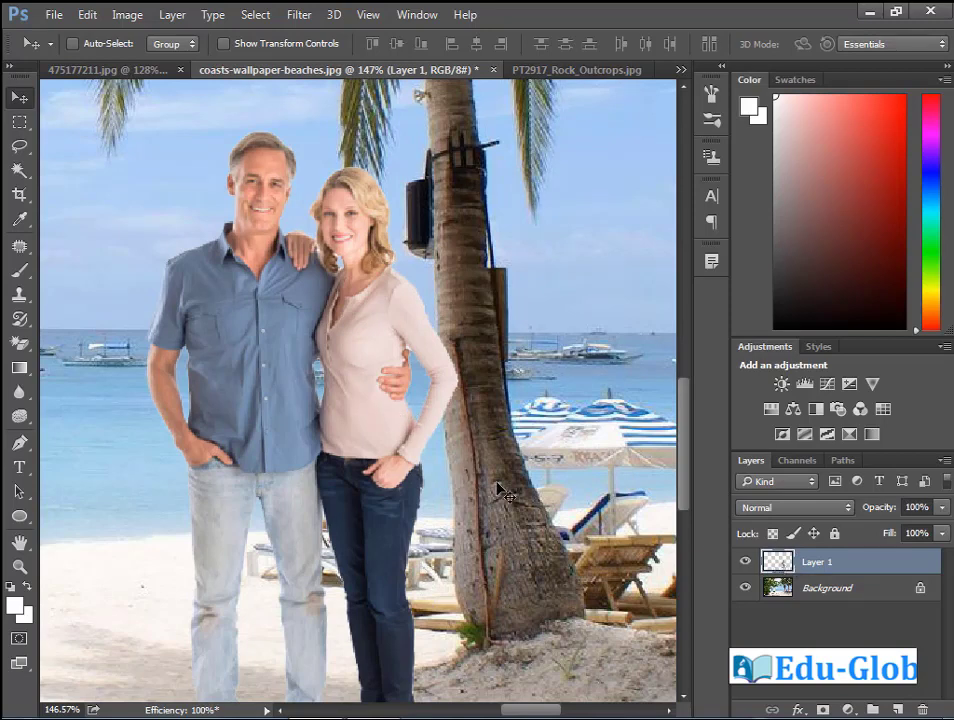
left_click(778, 561, "ctrl")
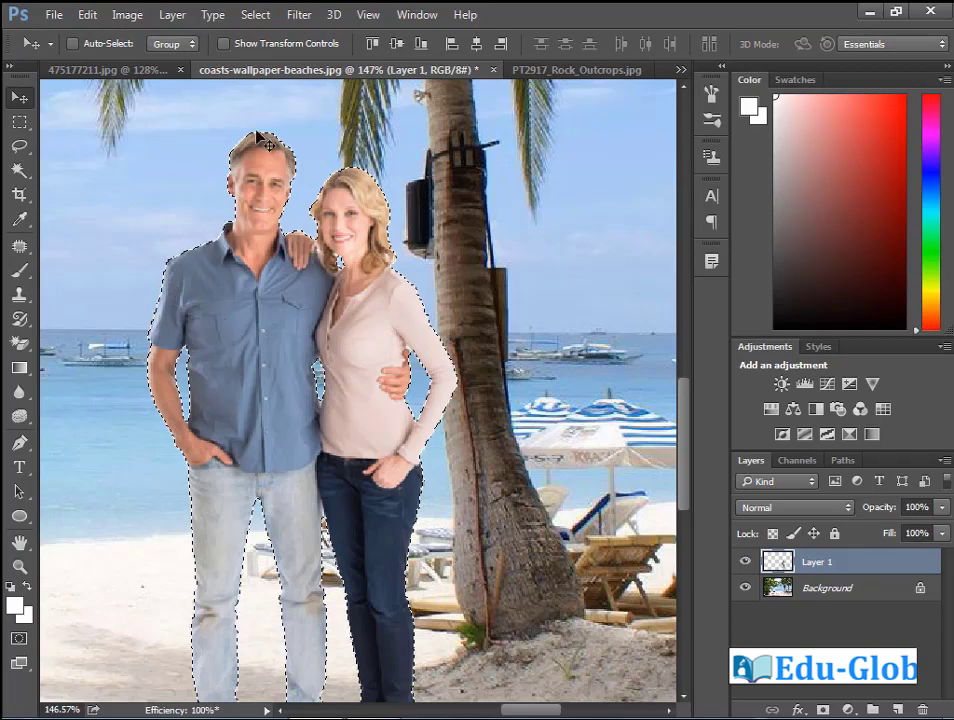
left_click(255, 15)
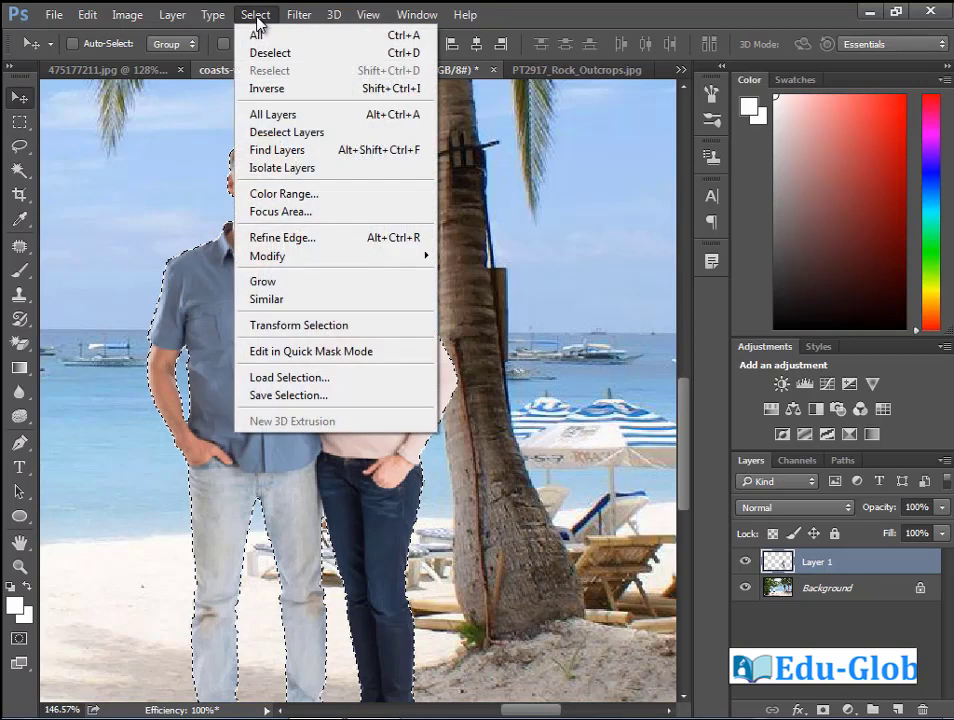
mouse_move(315, 257)
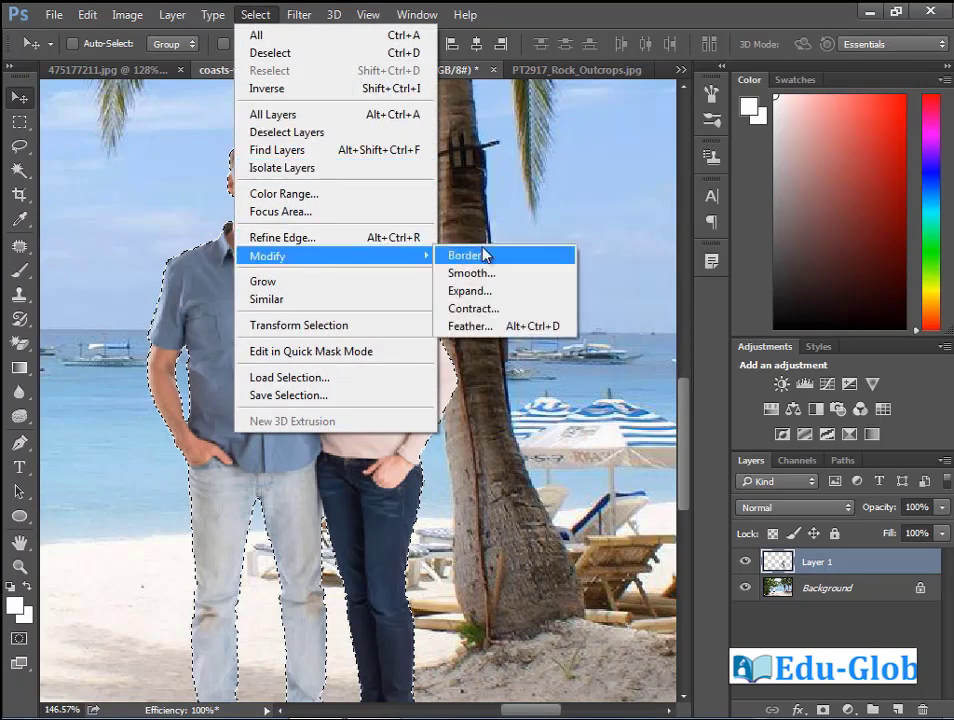
left_click(492, 309)
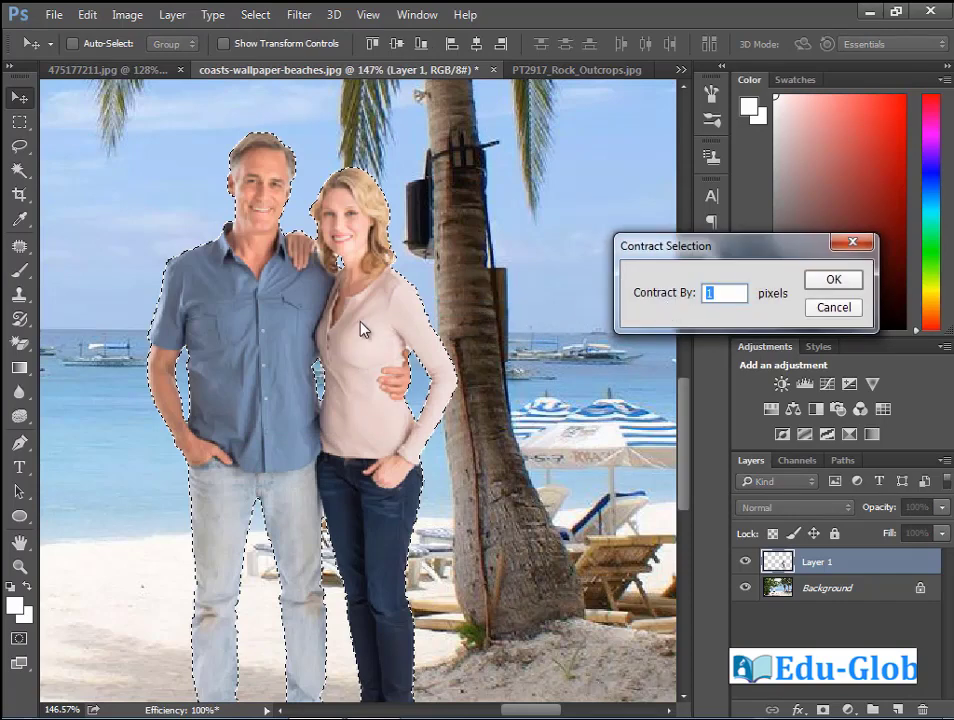
left_click(845, 281)
left_click(295, 254)
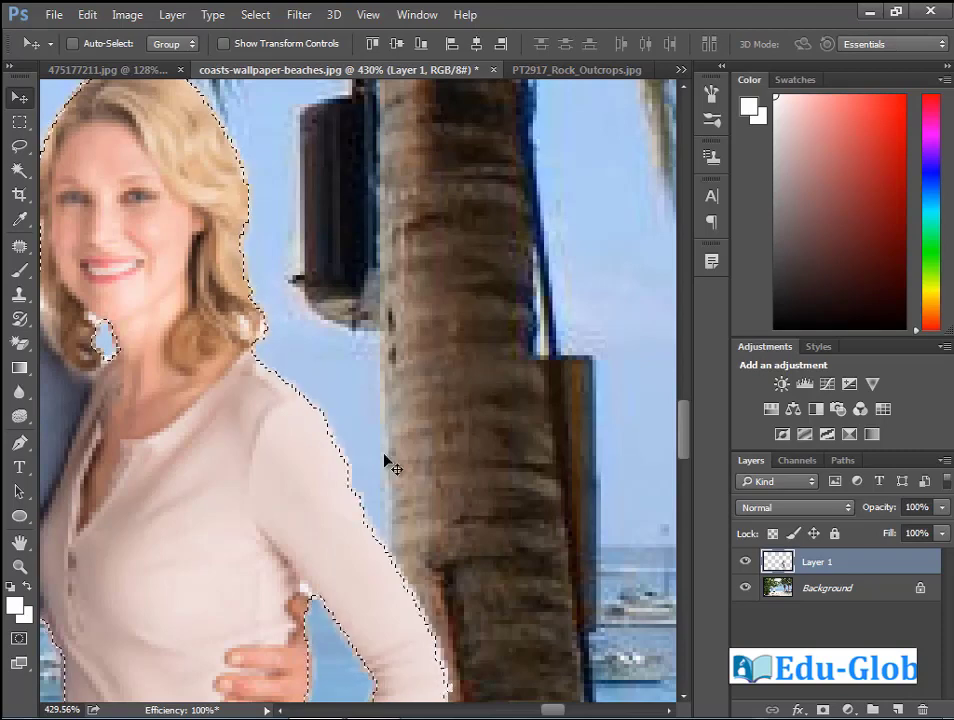
Try deleting the contracted selection from the couple's layer and undo the deletion
key("ctrl+0")
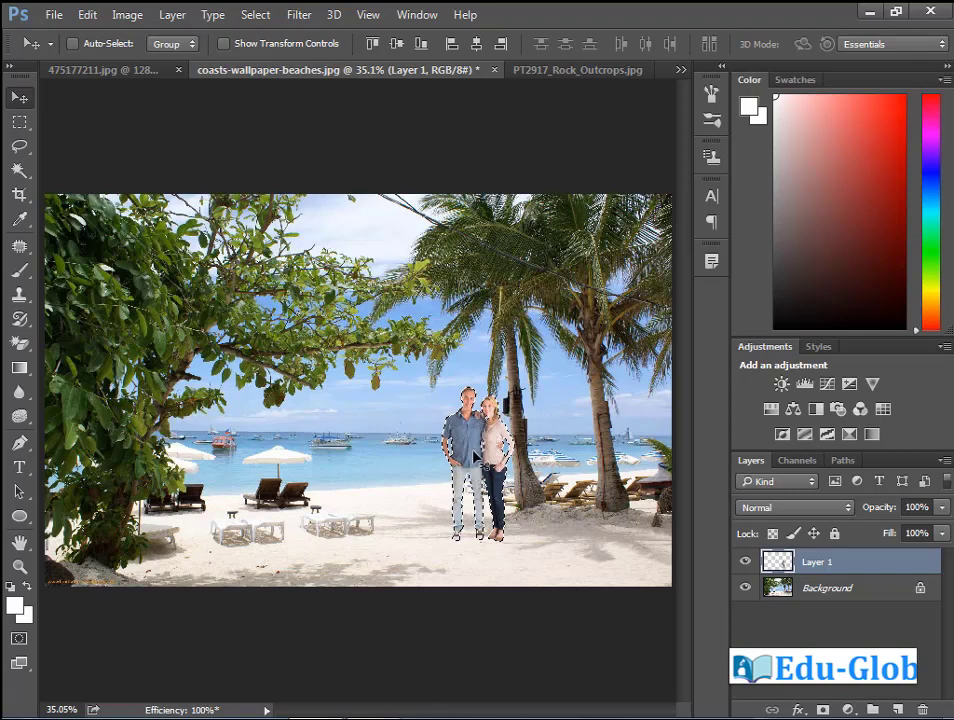
key("Delete")
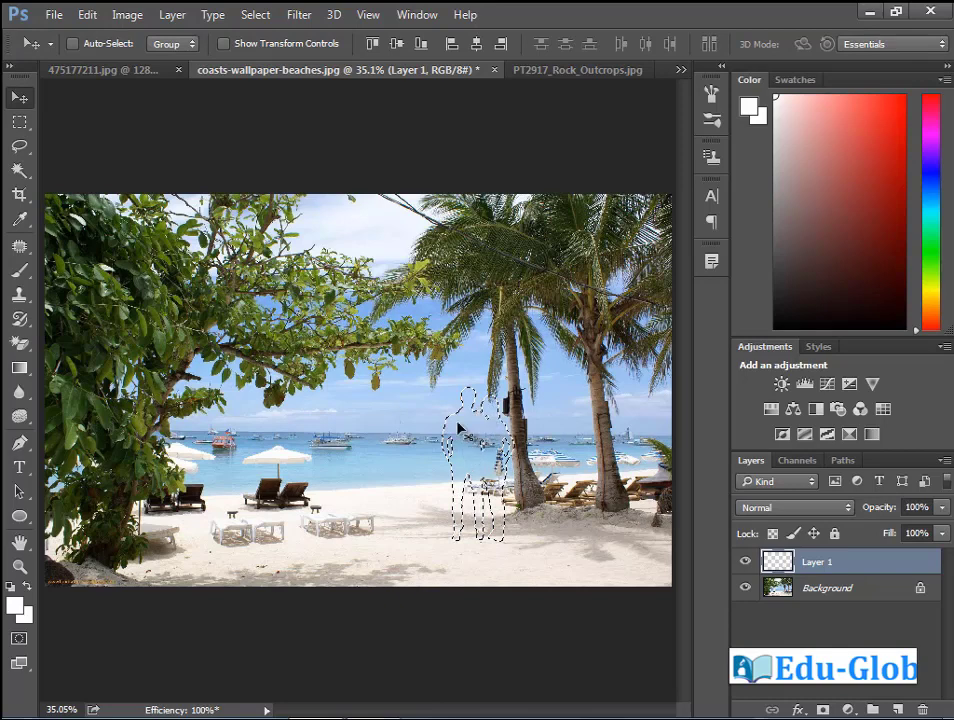
key("ctrl+z")
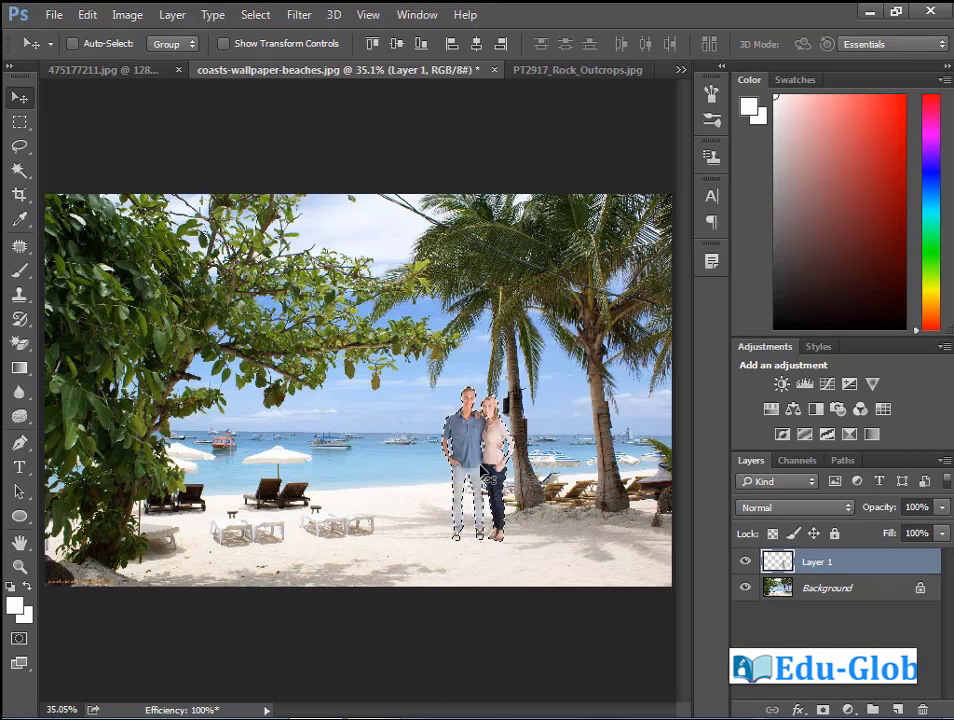
Invert the selection so it covers the outer fringe of the couple's layer instead of their bodies
scroll(550, 465, "up", 8)
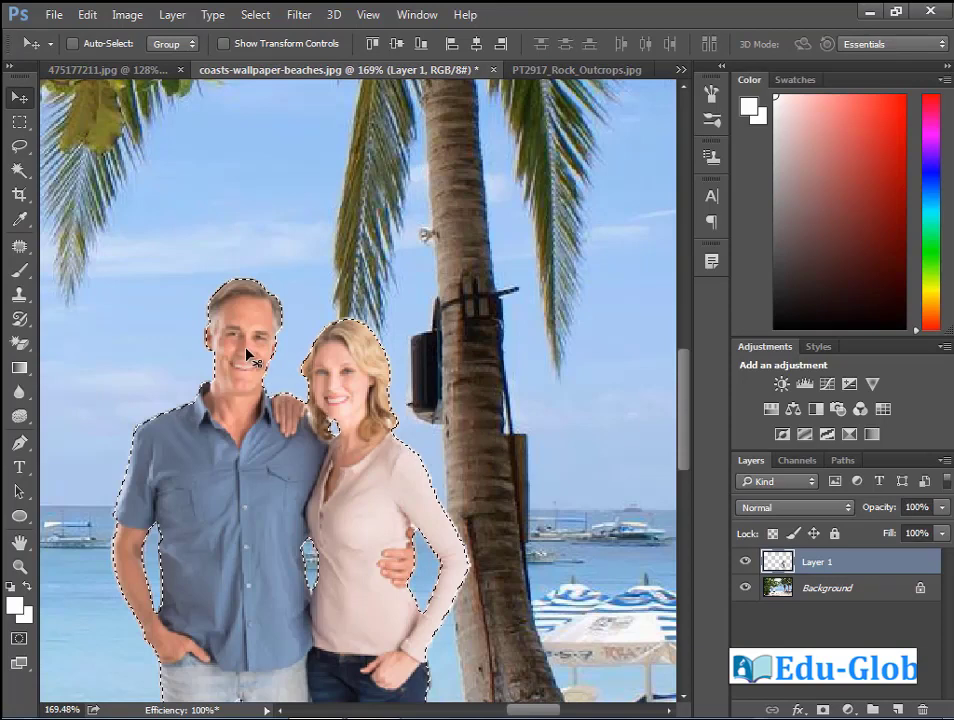
left_click(254, 16)
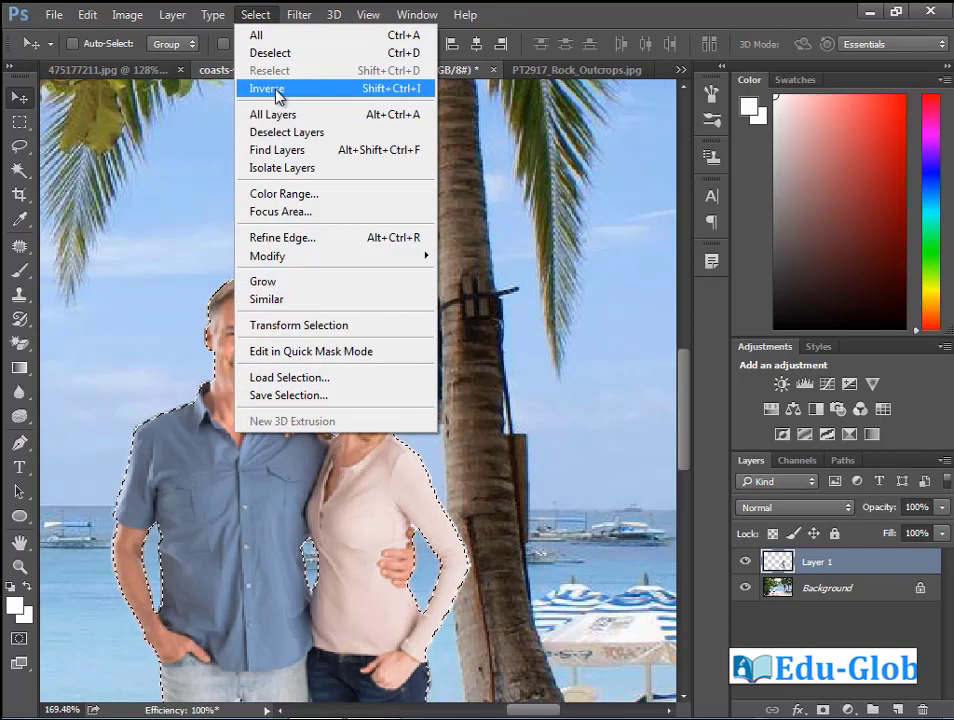
left_click(333, 89)
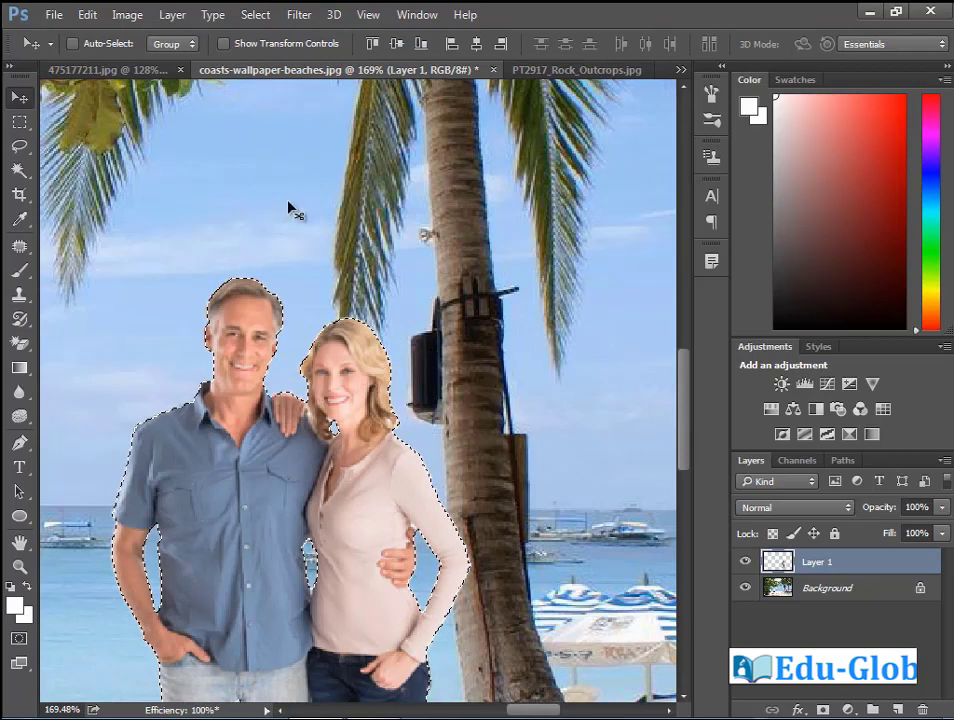
Soften the couple's edge fringe with a Gaussian Blur of 0.5 pixels radius and remove the selection
left_click(297, 14)
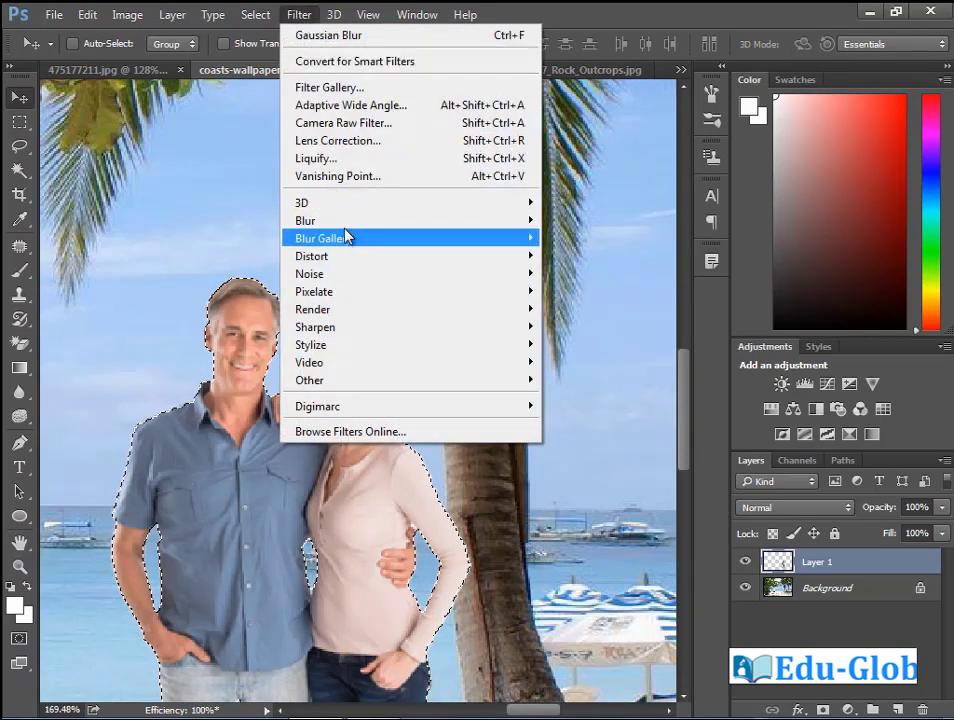
mouse_move(343, 221)
left_click(591, 292)
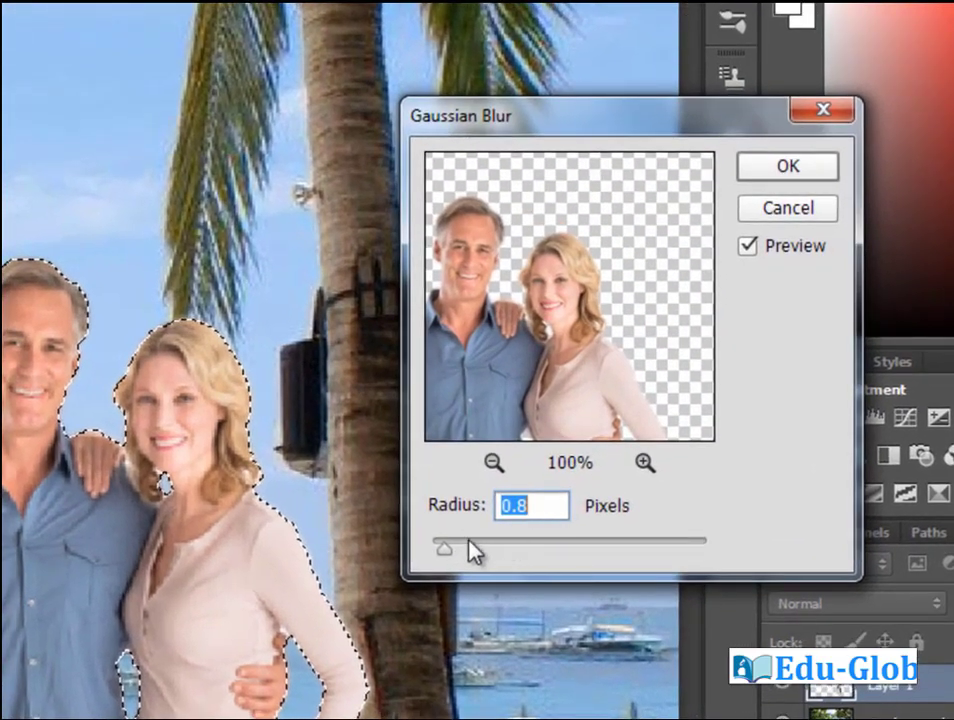
mouse_move(447, 560)
left_mouse_down()
mouse_move(511, 560)
mouse_move(440, 558)
left_mouse_up()
left_click(748, 246)
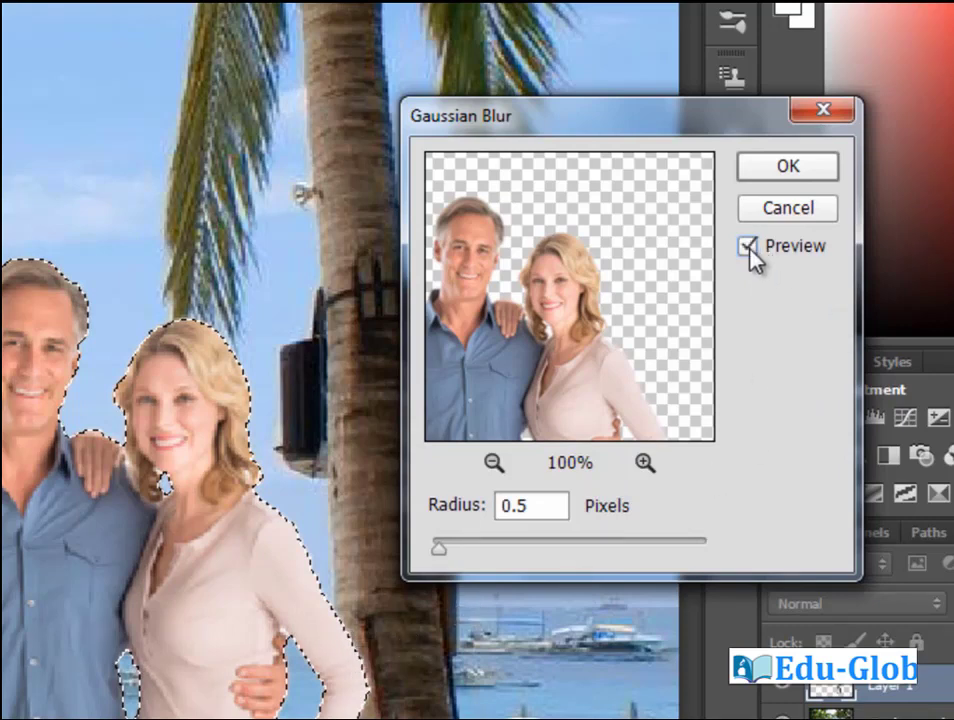
left_click(786, 168)
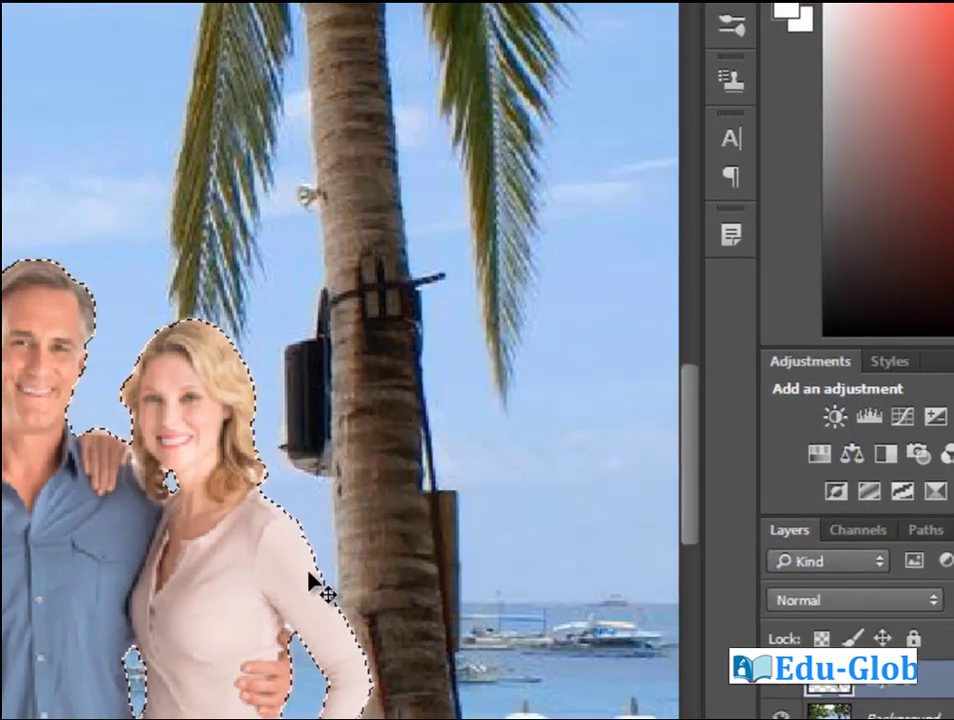
key("ctrl+d")
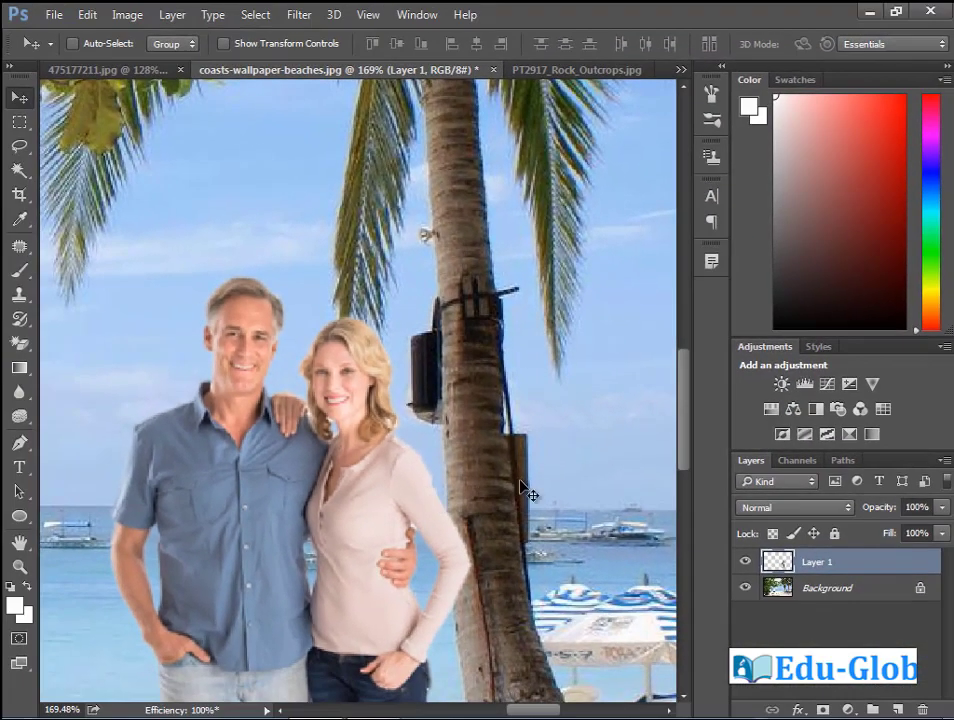
Duplicate the couple's layer, fill the copy's outline with the default black foreground color, and deselect
key("ctrl+minus")
key("ctrl+minus")
key("ctrl+minus")
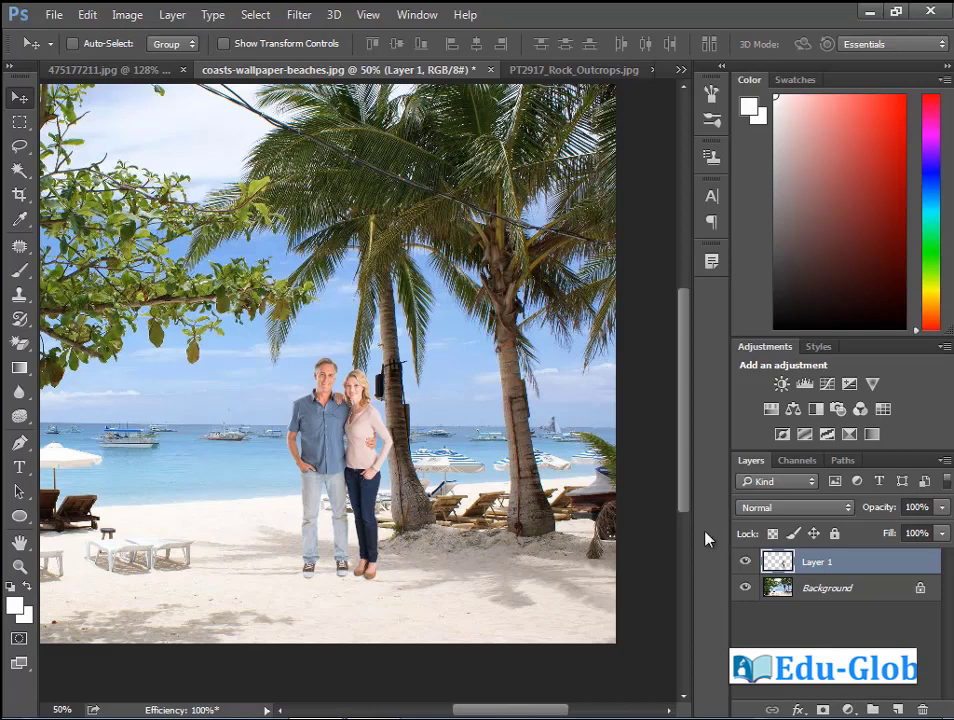
key("ctrl+j")
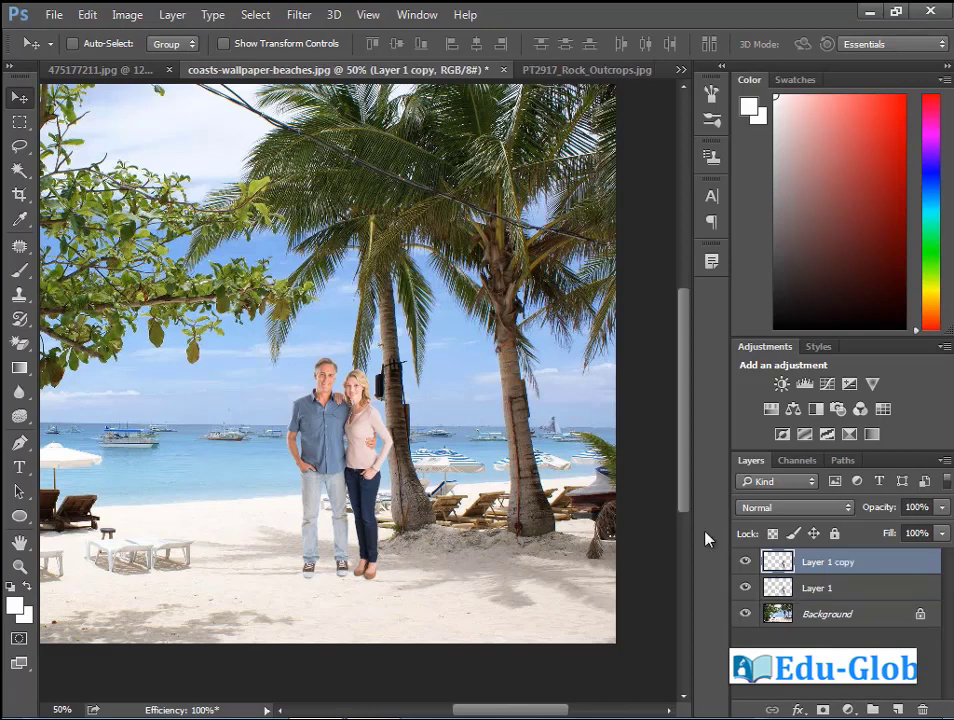
left_click(785, 563, "ctrl")
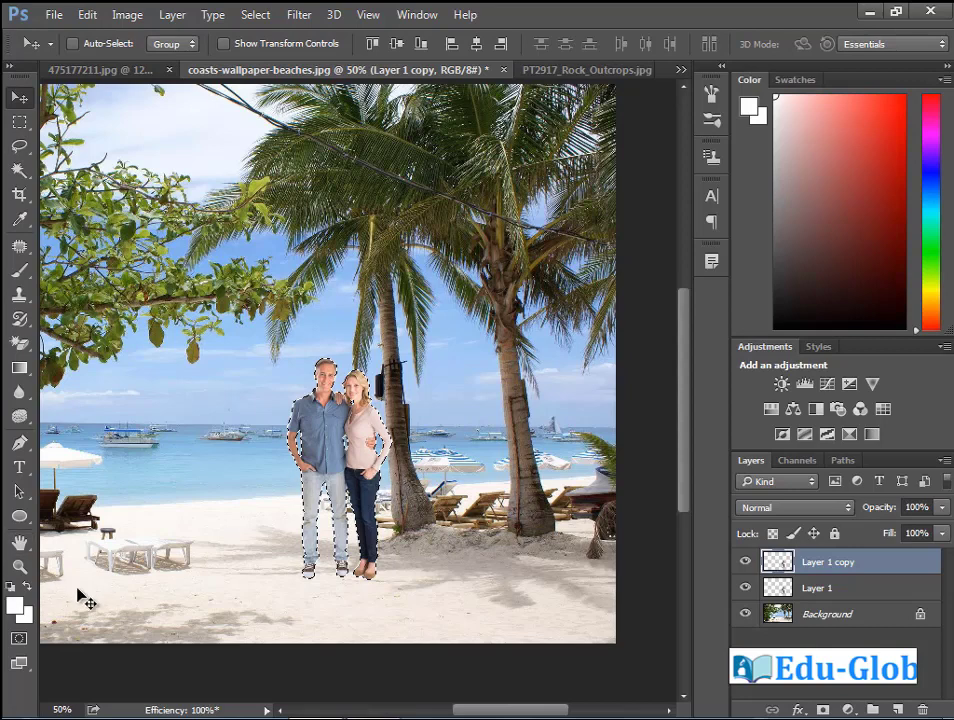
left_click(10, 588)
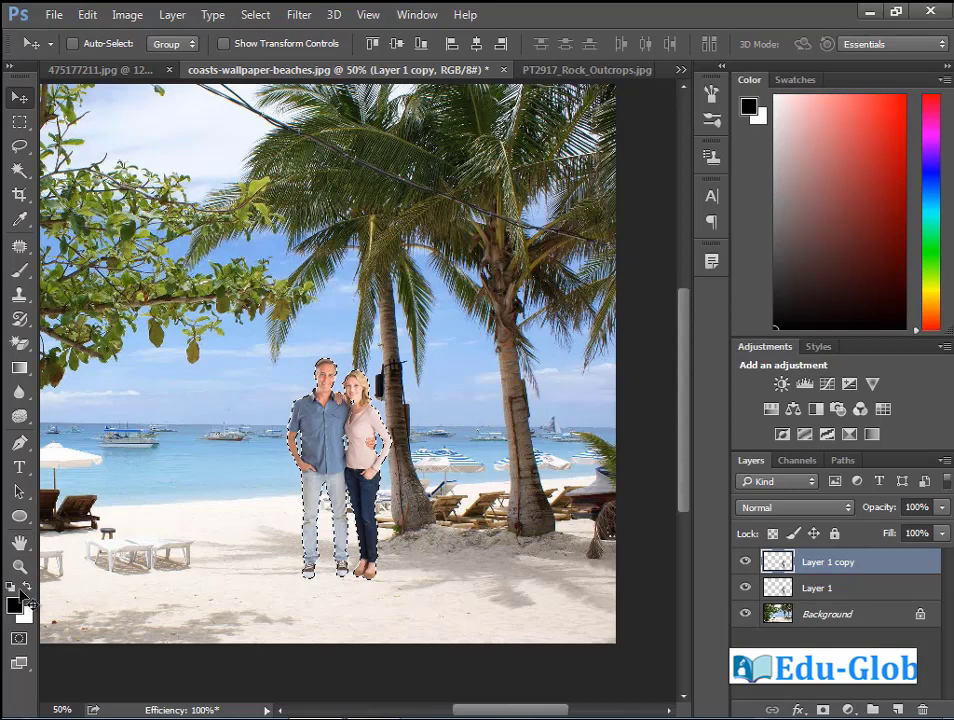
key("alt+BackSpace")
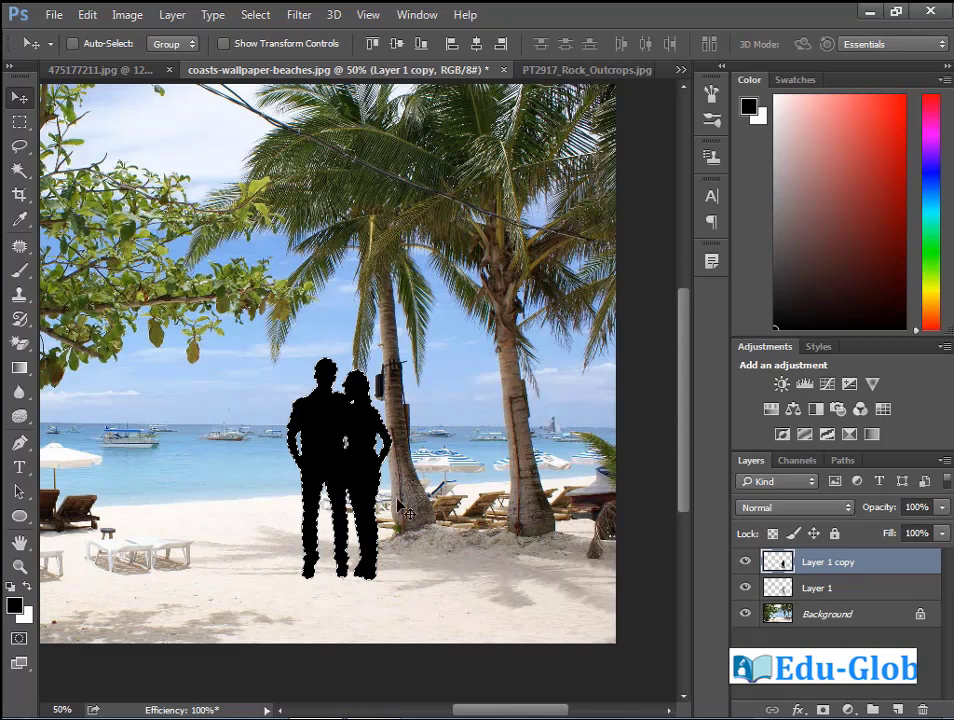
key("ctrl+d")
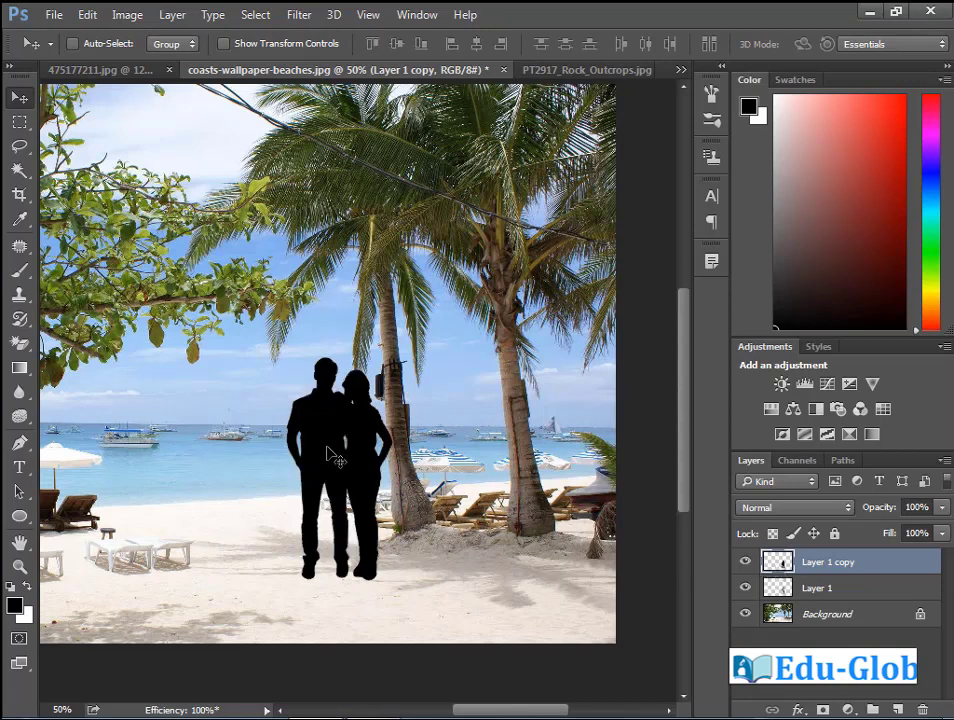
Skew the black silhouette so it falls onto the sand from the couple's feet like a cast shadow
key("ctrl+t")
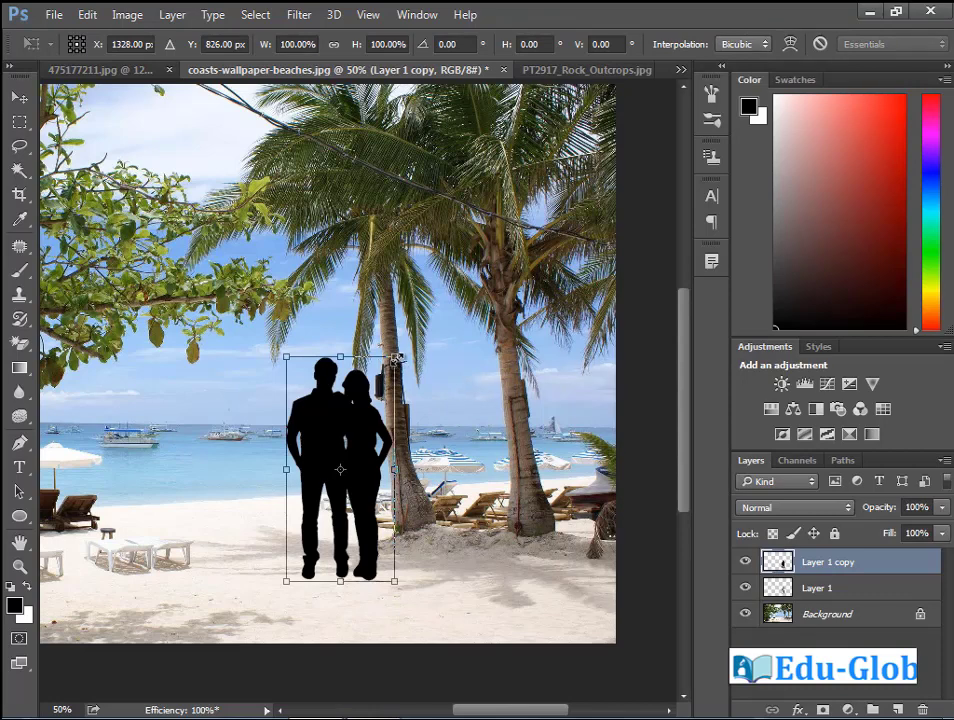
left_click(88, 15)
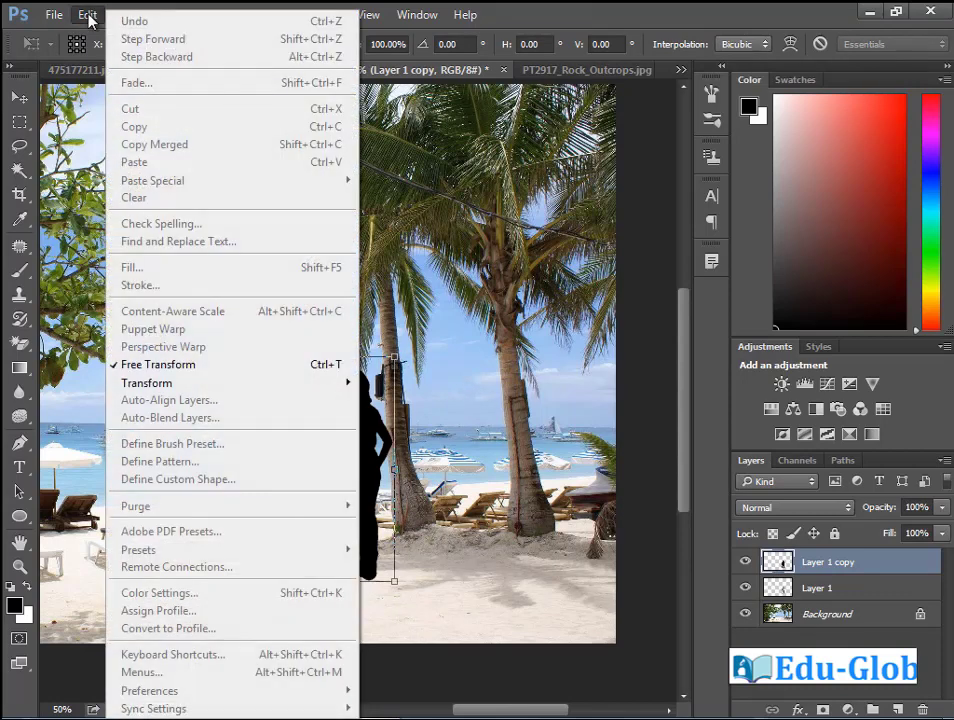
mouse_move(292, 389)
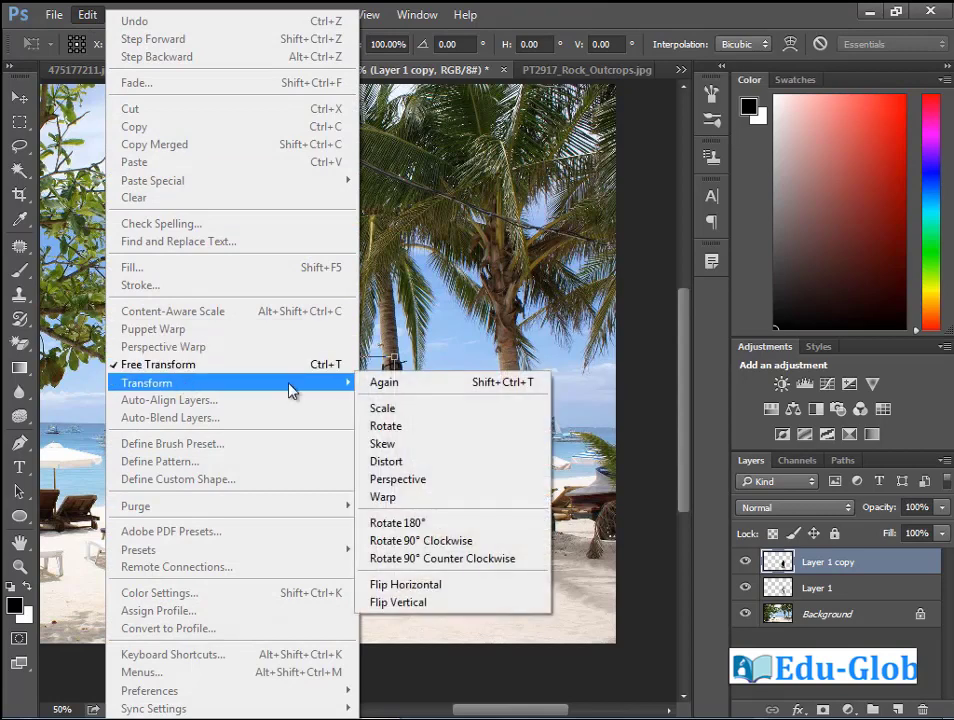
left_click(452, 450)
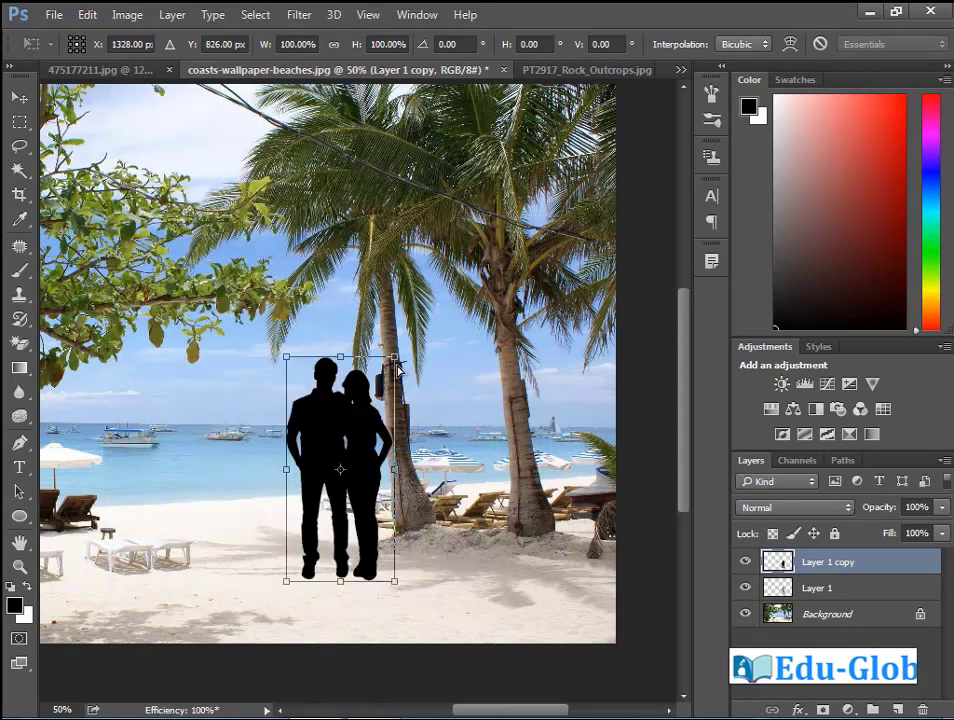
left_click_drag(395, 360, 420, 478)
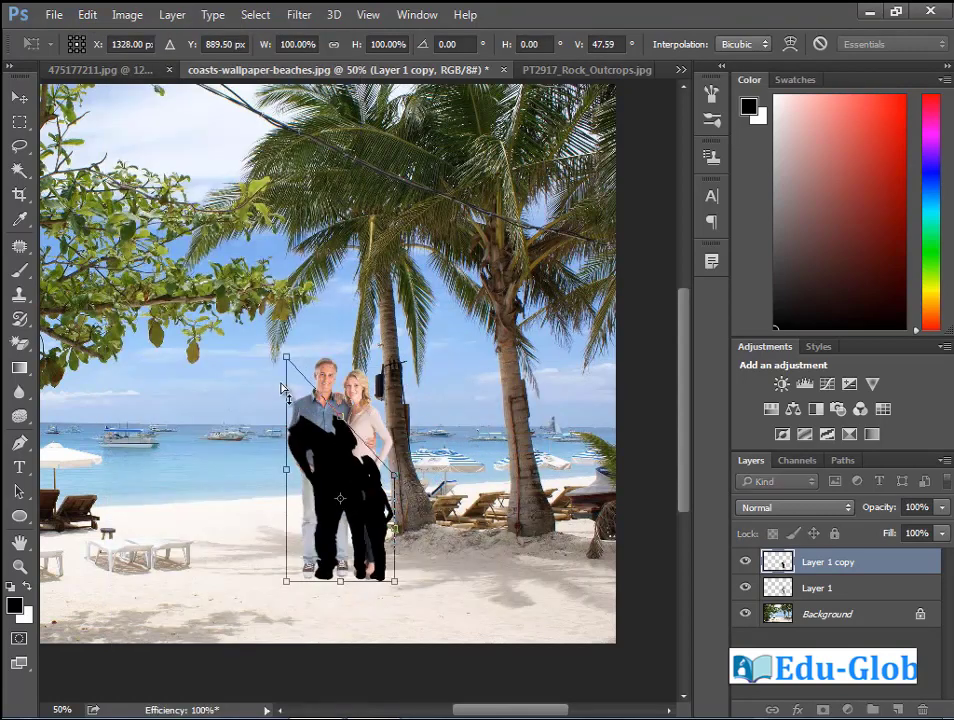
left_click_drag(289, 368, 498, 571)
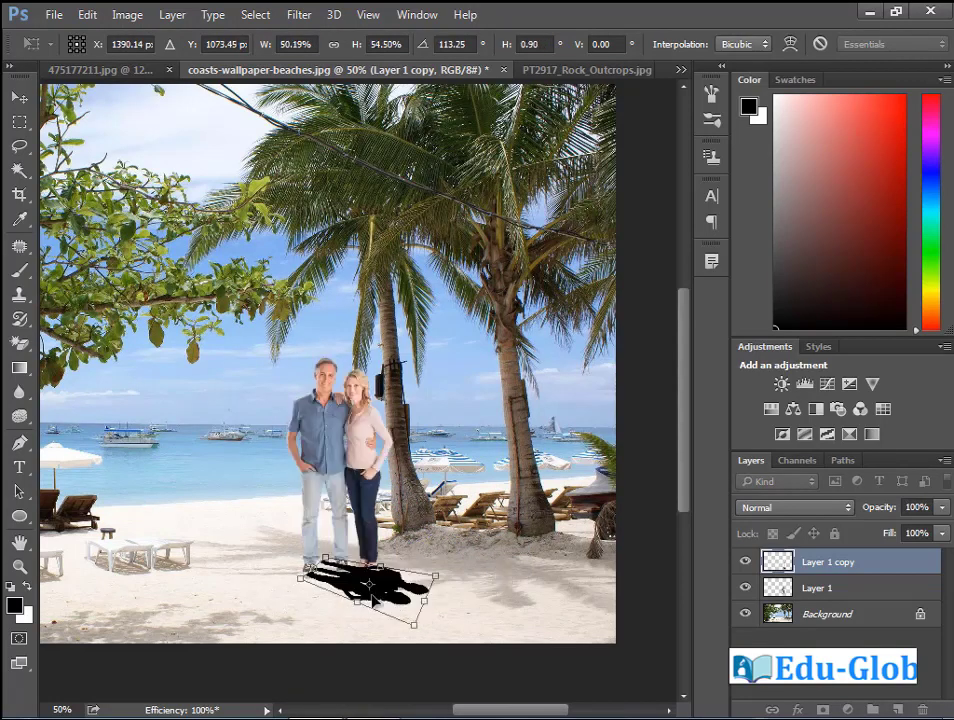
Skew the black silhouette's corners further so the shadow stretches diagonally across the sand from the couple's feet
left_click_drag(416, 627, 410, 633)
mouse_move(437, 584)
left_mouse_down()
mouse_move(445, 597)
mouse_move(422, 590)
left_mouse_up()
left_click_drag(348, 556, 345, 542)
left_click_drag(444, 578, 440, 592)
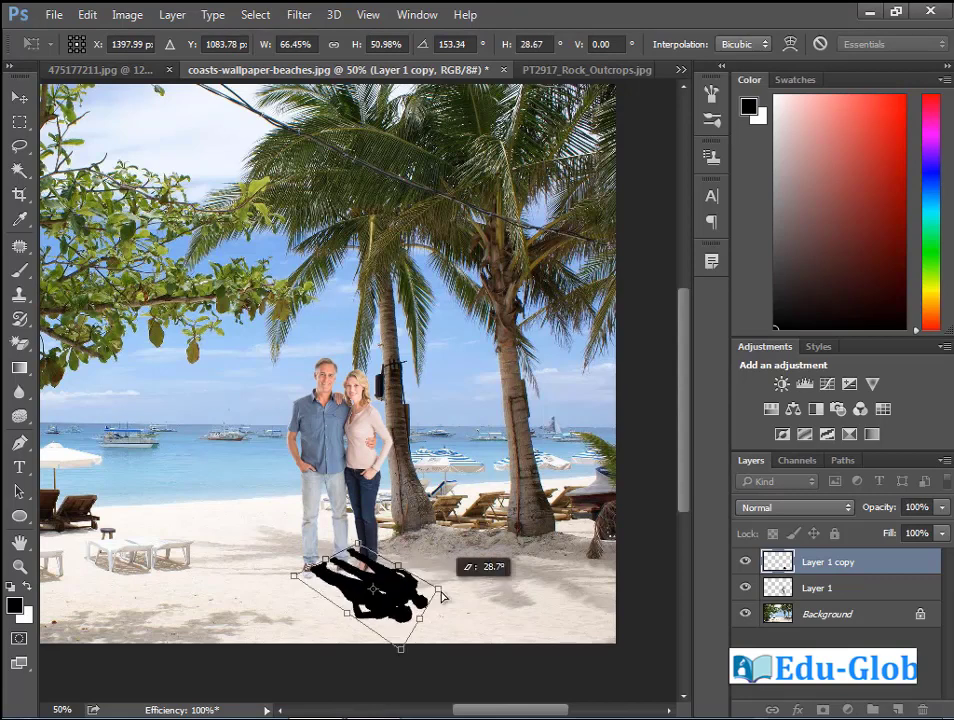
left_click_drag(398, 648, 390, 663)
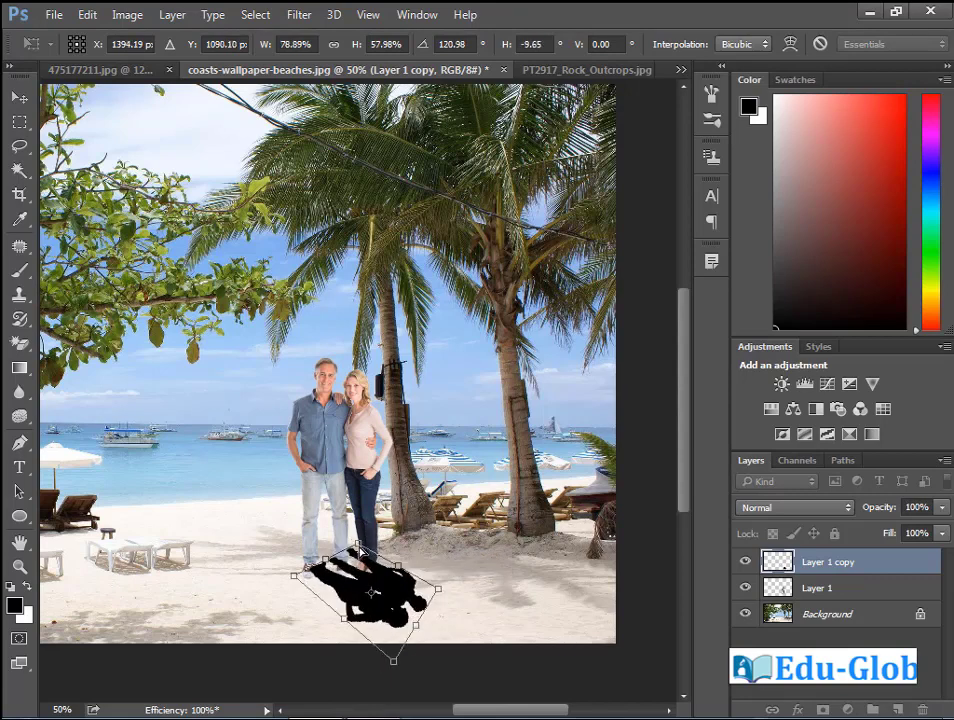
left_click_drag(369, 552, 367, 556)
left_click_drag(293, 574, 288, 570)
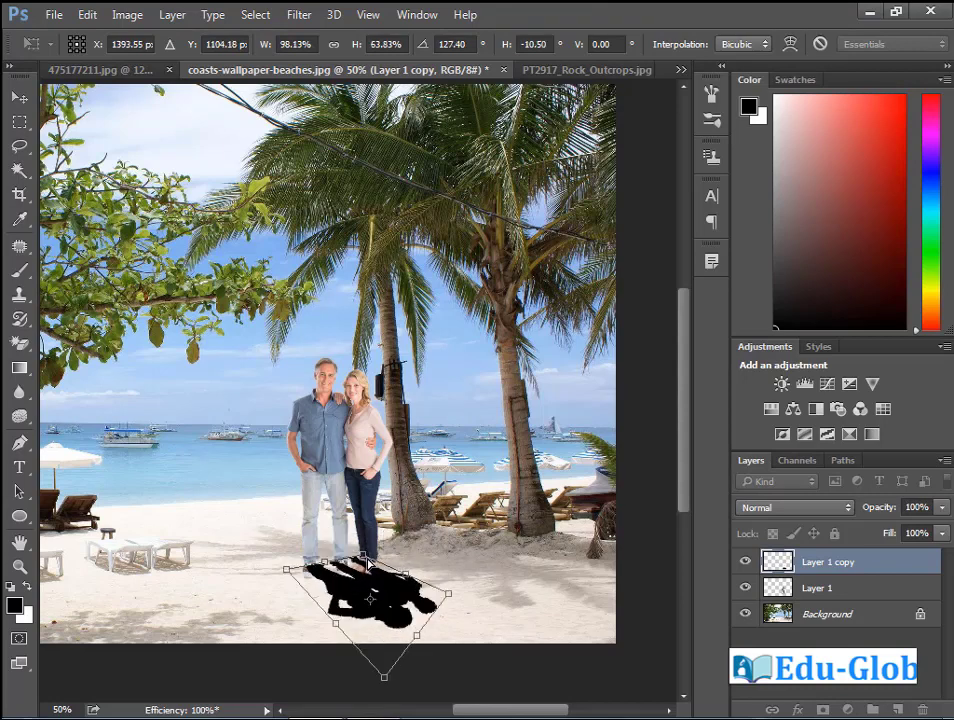
Shift the silhouette down to meet the couple's shoes, fine-tune its outer corners, and apply the transform
left_click_drag(365, 557, 361, 601)
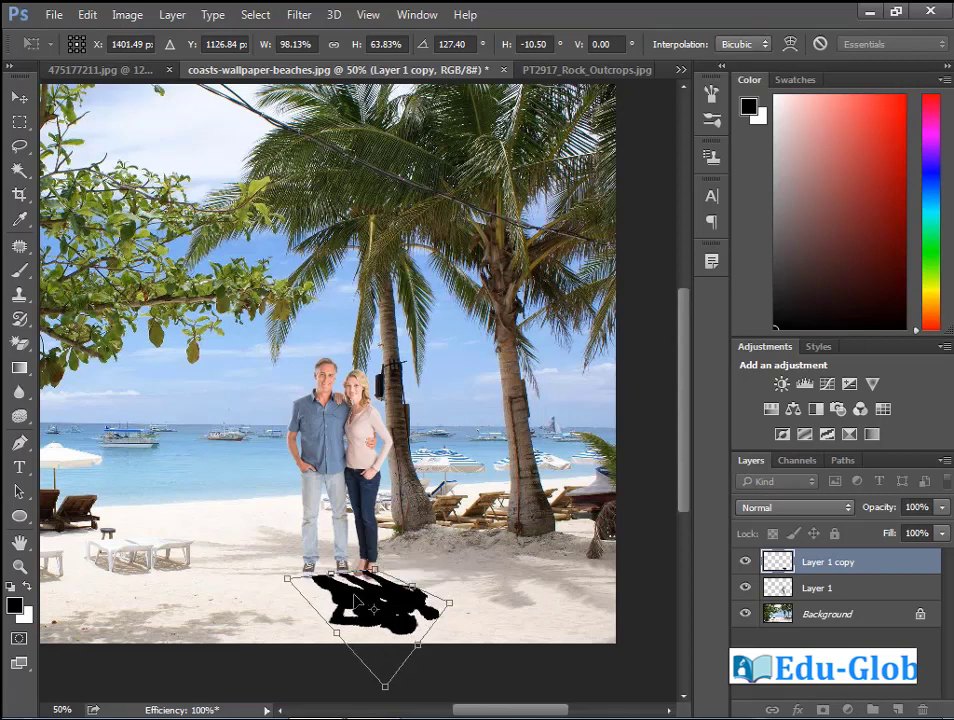
left_click_drag(386, 688, 378, 681)
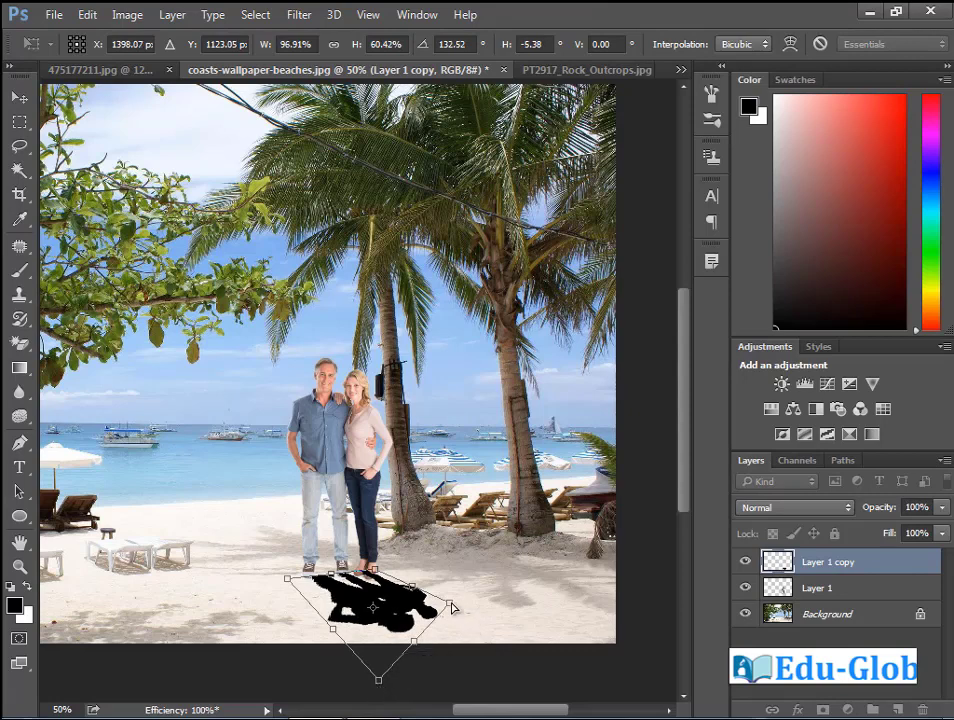
left_click_drag(449, 603, 446, 601)
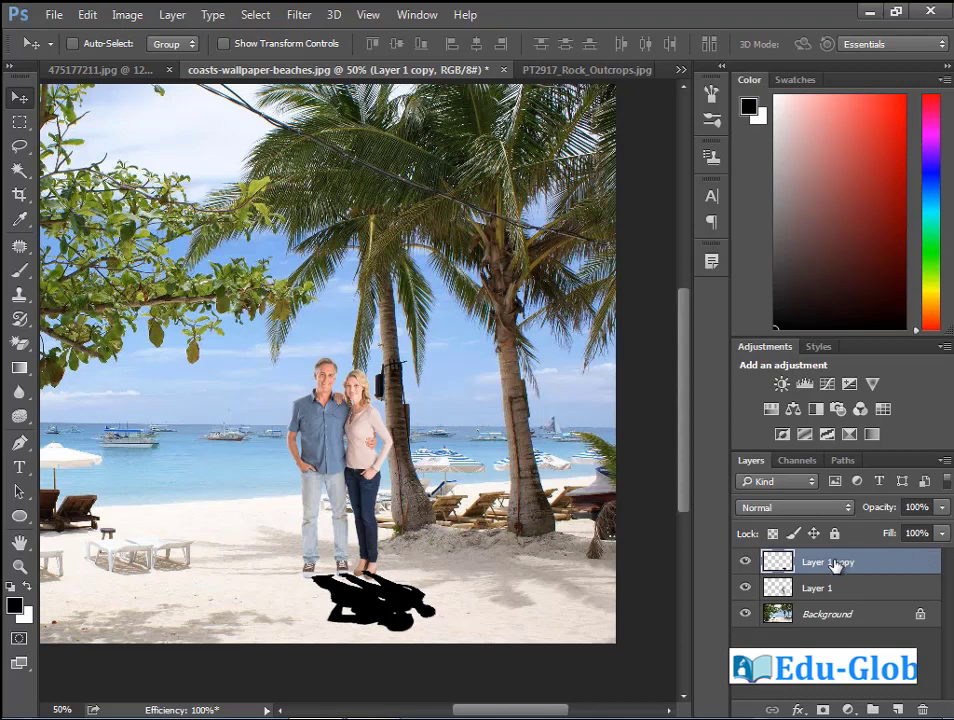
Place the shadow layer beneath the couple's layer and lower its opacity to 11%
left_click_drag(835, 565, 840, 591)
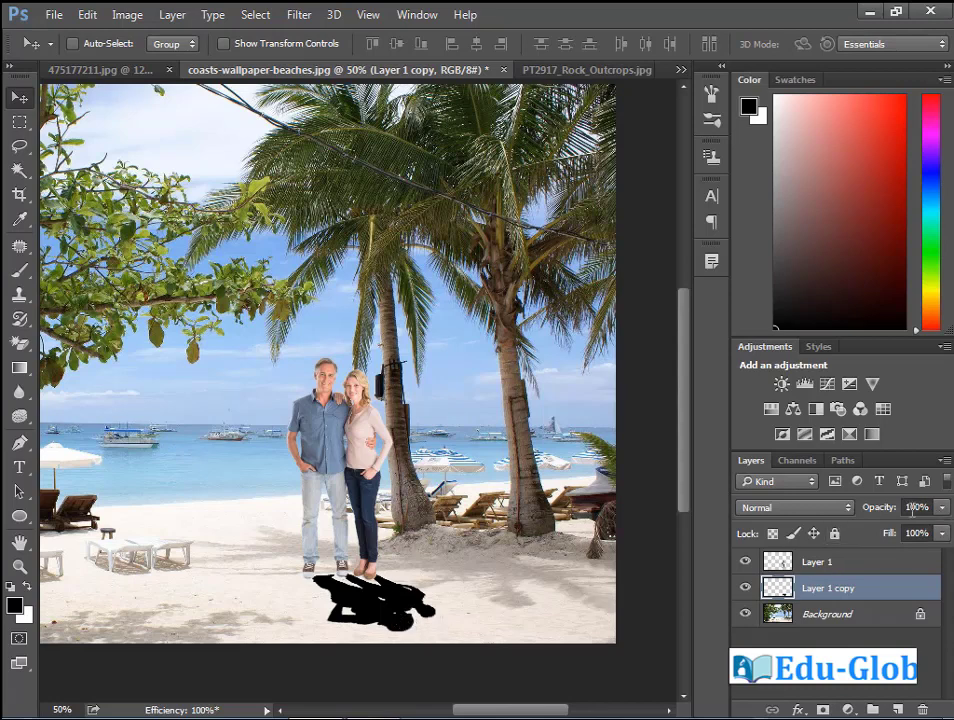
left_click(944, 509)
left_click_drag(943, 533, 859, 557)
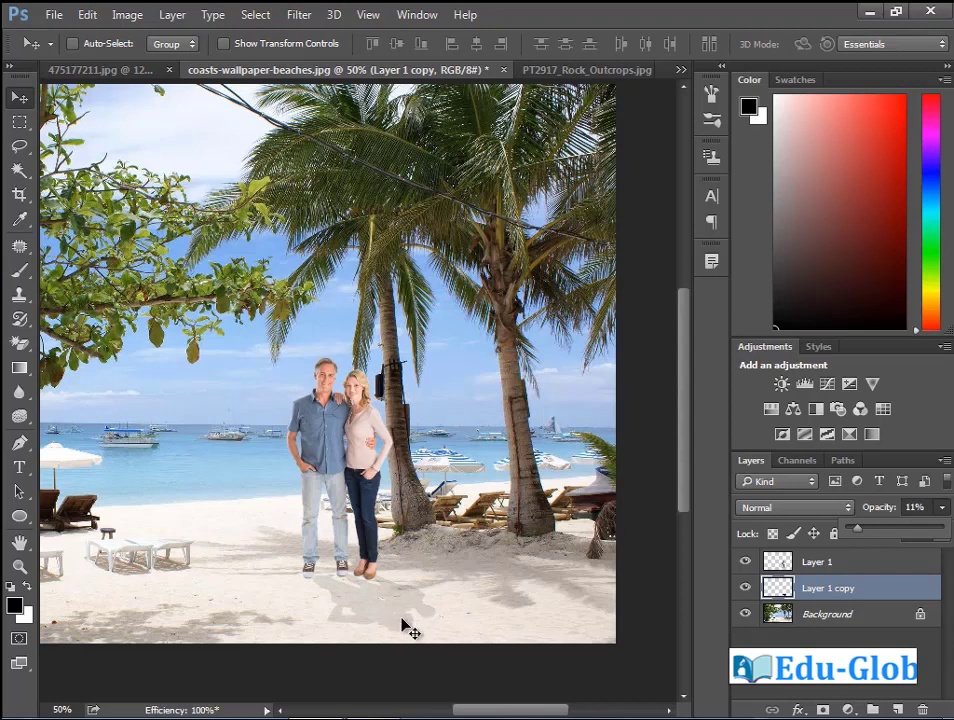
Apply a Motion Blur to the shadow with an angle of -32° and a distance of 16 pixels
left_click(298, 15)
mouse_move(505, 228)
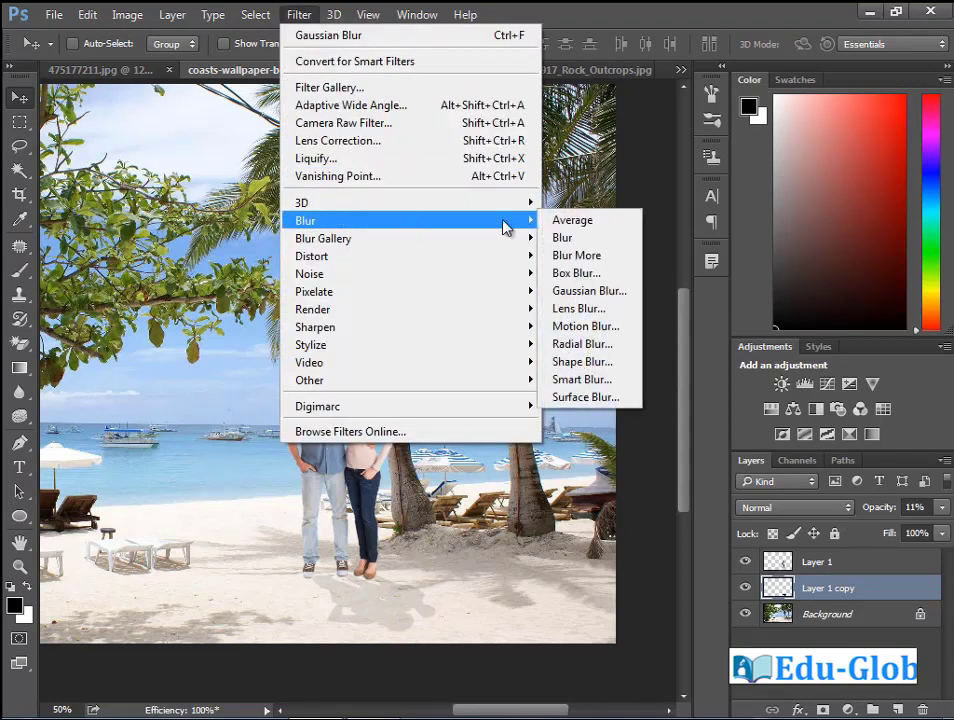
left_click(585, 326)
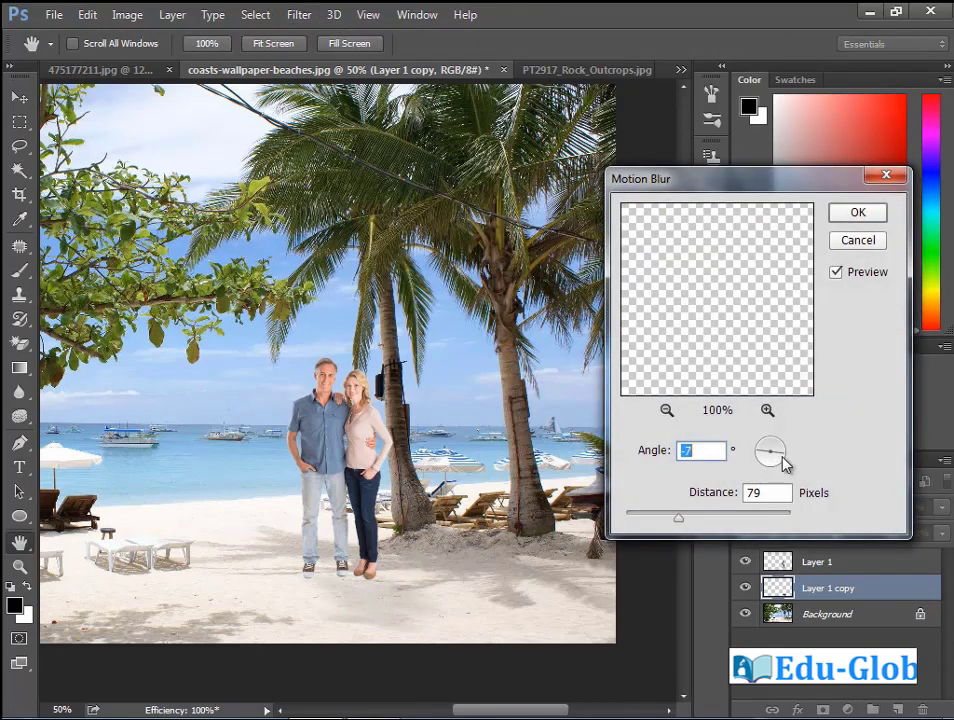
left_click(780, 457)
left_click_drag(672, 523, 641, 522)
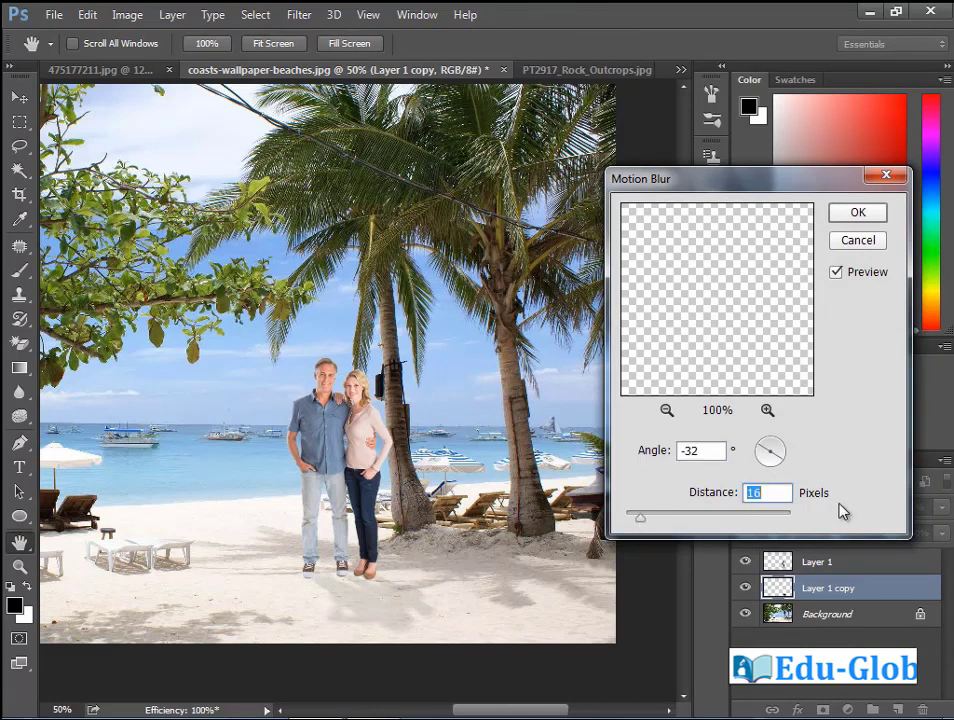
left_click(866, 220)
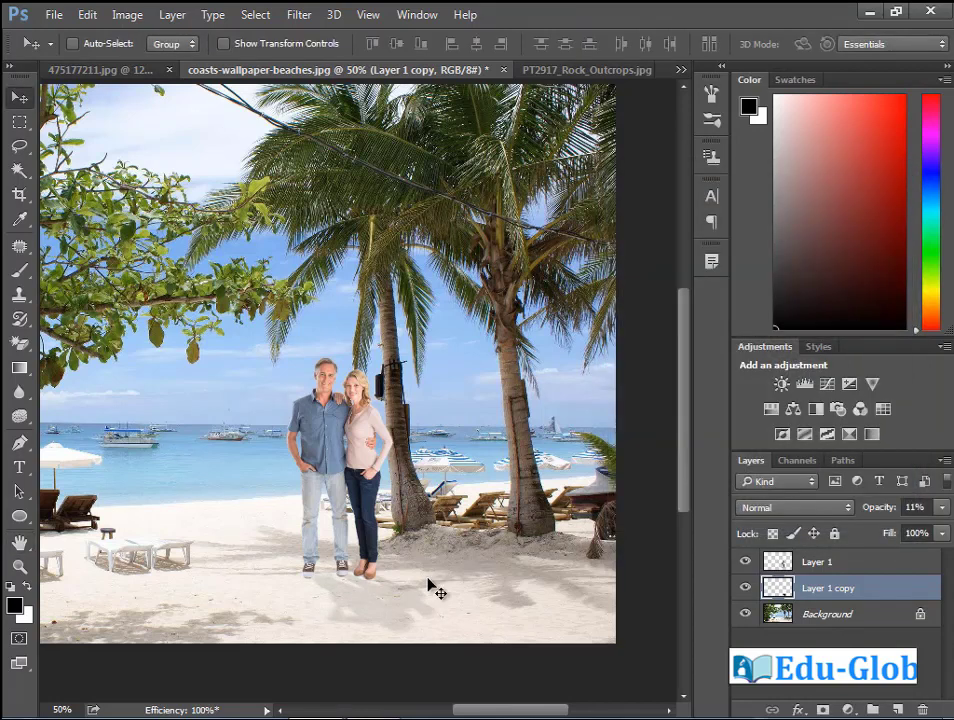
Fade the shadow around the couple's feet using the Eraser at 10% opacity with the brush enlarged to 100
left_click(19, 342)
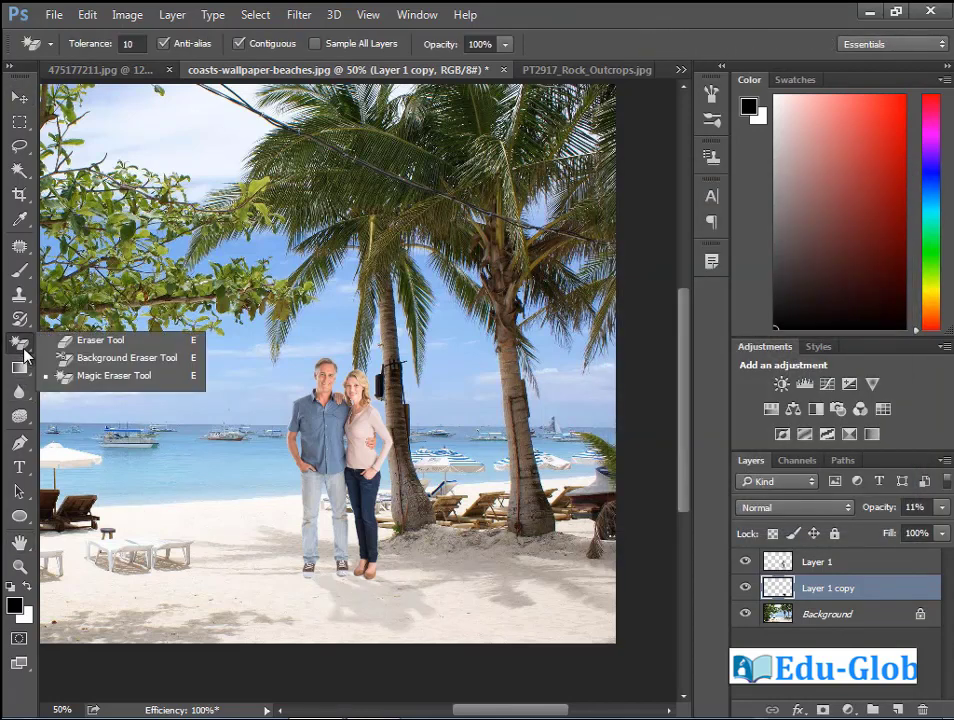
left_click(100, 340)
left_click(318, 46)
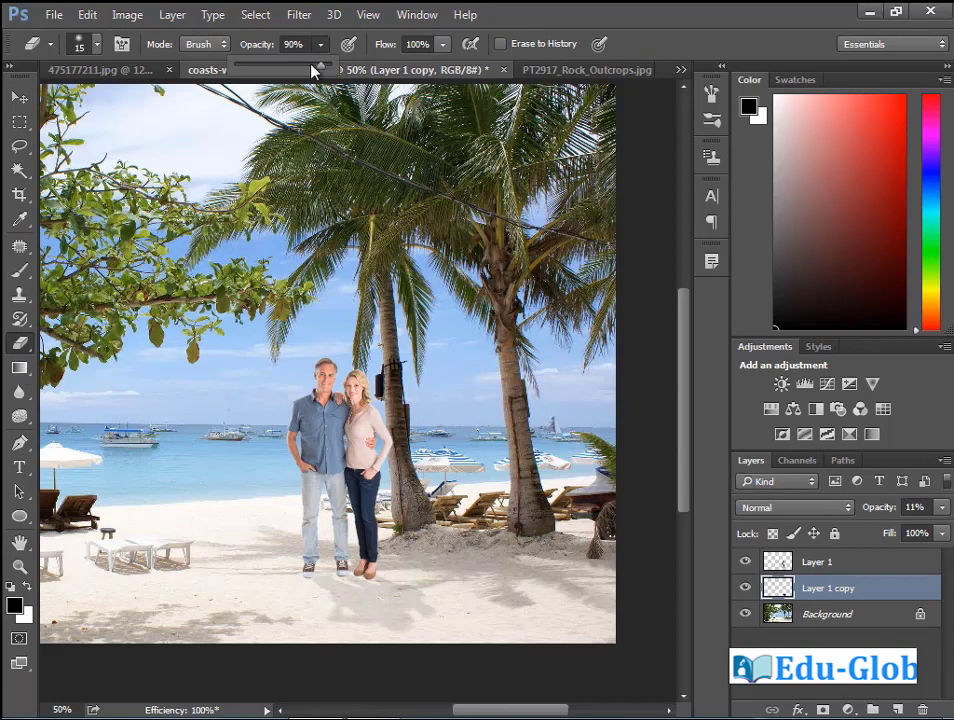
left_click_drag(250, 75, 243, 75)
left_click(407, 566)
key("bracketright")
key("bracketright")
key("bracketright")
key("bracketright")
key("bracketright")
key("bracketright")
key("bracketright")
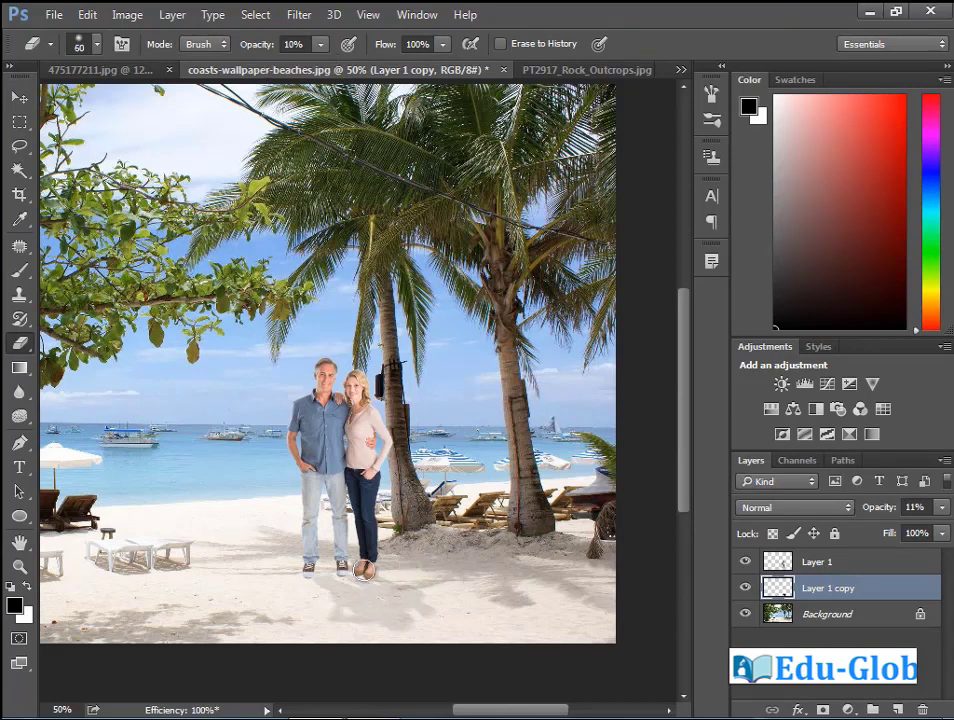
mouse_move(323, 596)
left_mouse_down()
mouse_move(398, 581)
mouse_move(347, 579)
mouse_move(421, 578)
mouse_move(362, 571)
mouse_move(397, 564)
mouse_move(336, 596)
mouse_move(409, 580)
mouse_move(324, 593)
mouse_move(359, 583)
mouse_move(342, 571)
mouse_move(373, 545)
left_mouse_up()
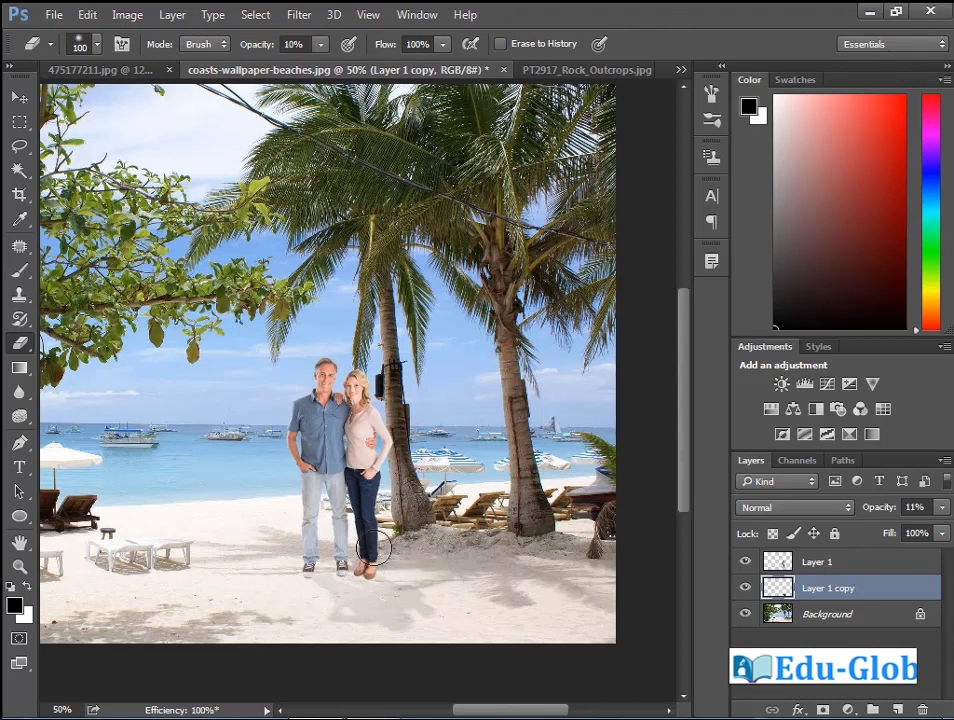
Raise the Eraser's opacity to 21% and lighten the shadow near the feet further
left_click(320, 44)
left_click_drag(328, 66, 332, 66)
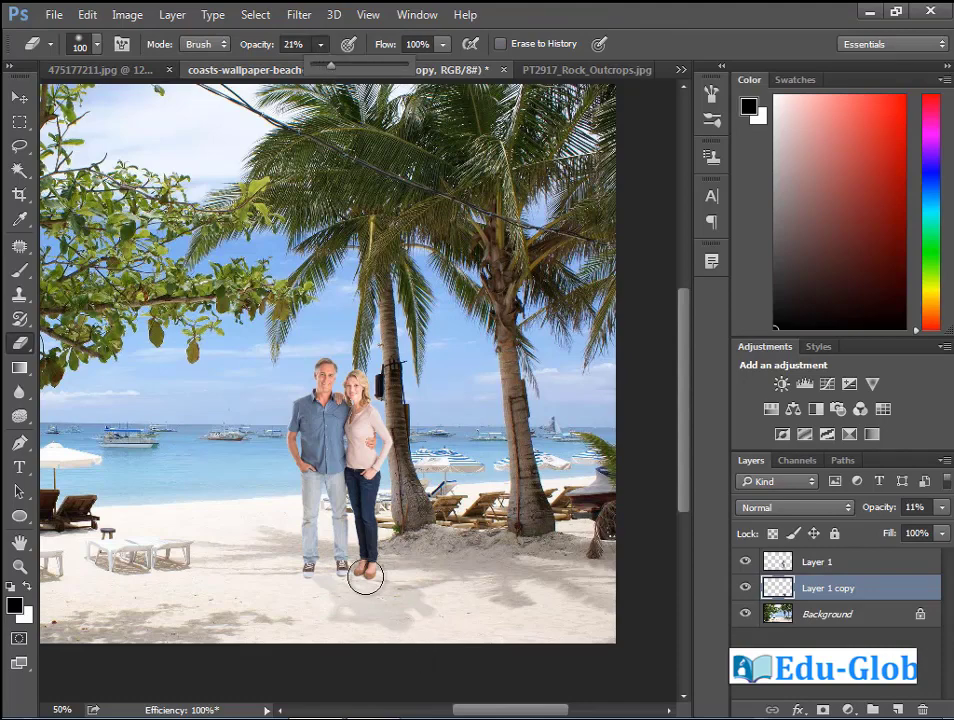
left_click(330, 576)
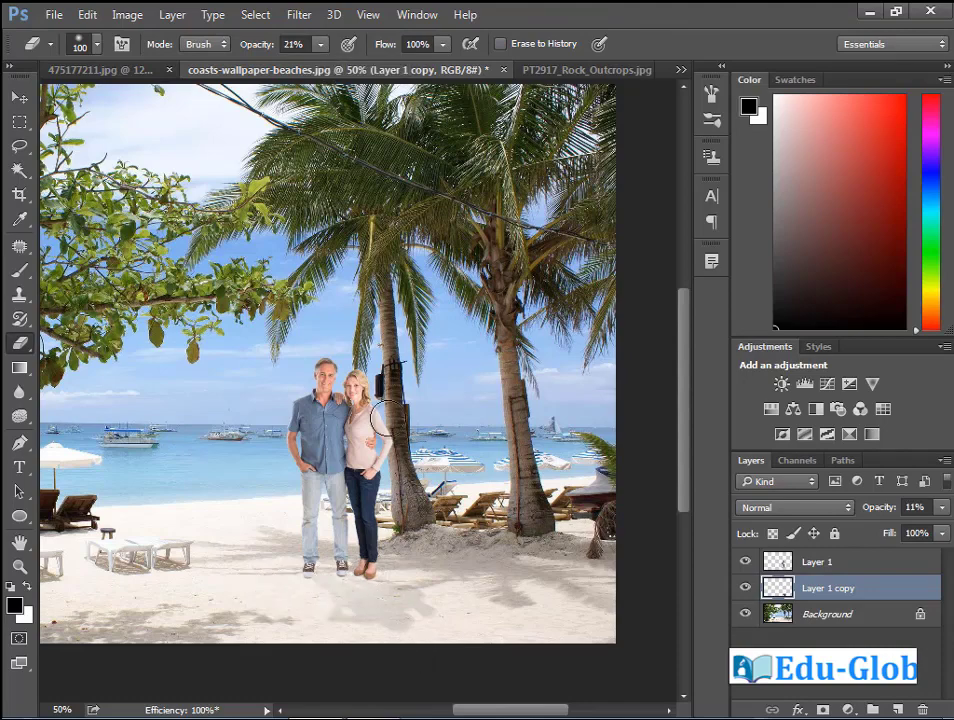
Remove the white background from PT2917_Rock_Outcrops.jpg with the Magic Eraser
left_click_drag(298, 478, 574, 479)
left_click(565, 72)
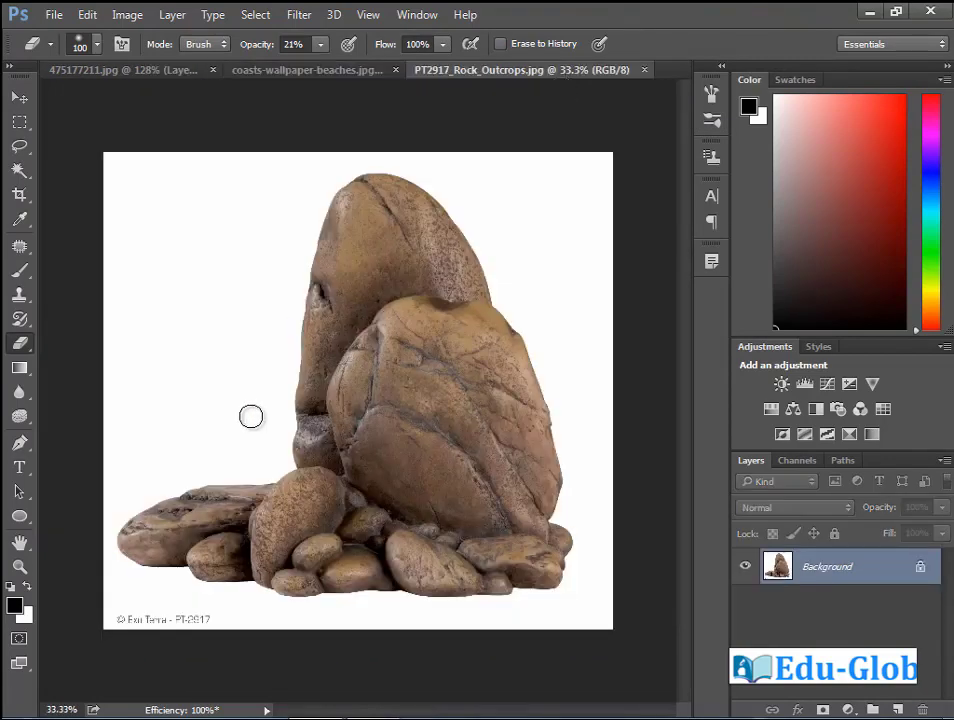
right_click(22, 345)
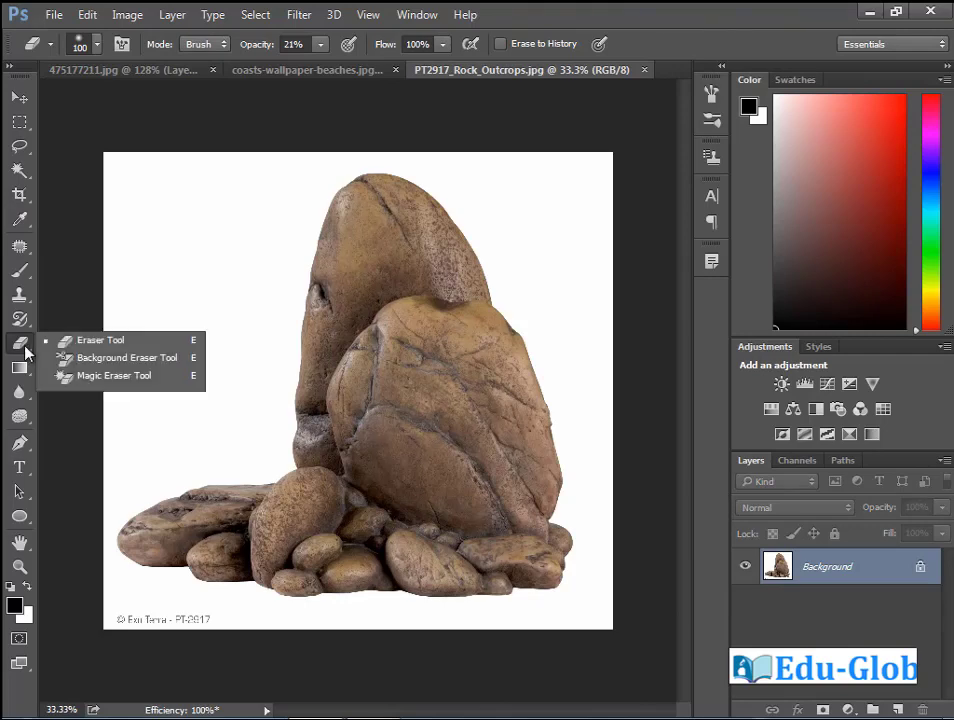
left_click(100, 376)
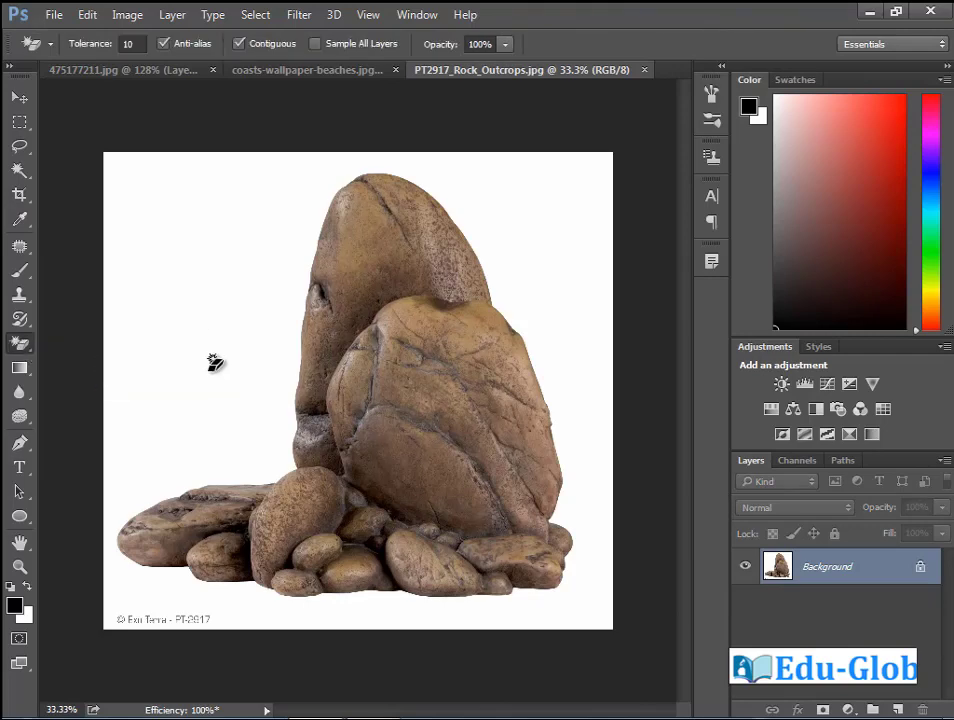
left_click(162, 440)
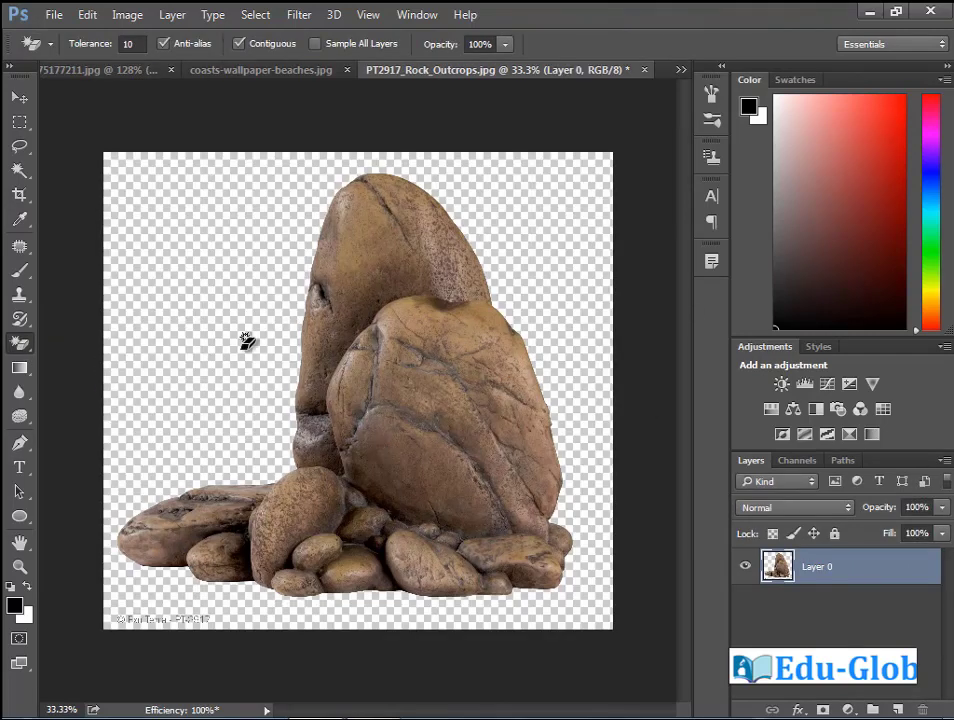
Move the cut-out rocks into coasts-wallpaper-beaches.jpg and place them beside the couple on the tree side
left_click(22, 100)
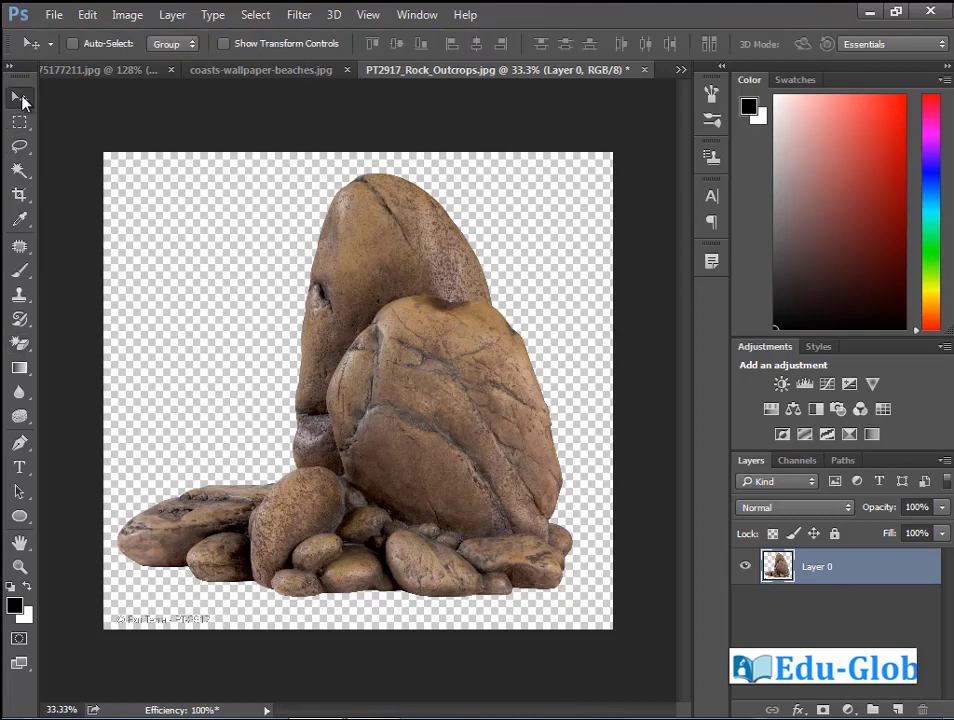
left_click_drag(413, 372, 341, 299)
left_click_drag(287, 540, 367, 526)
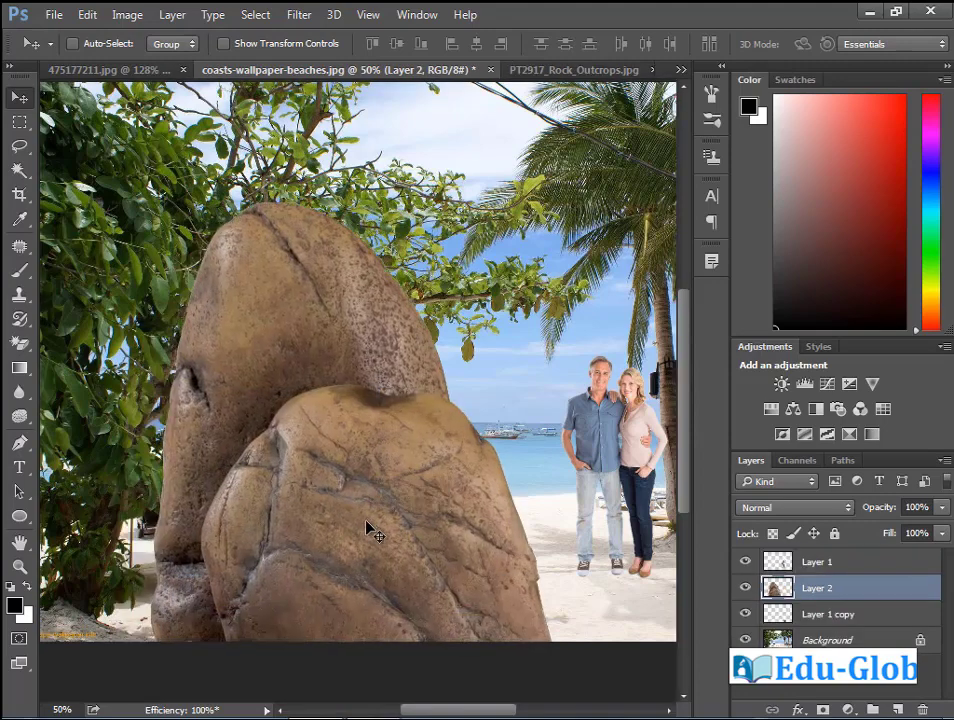
Scale the rocks to about 33% and set them on the sand against the leafy tree's base
key("ctrl+t")
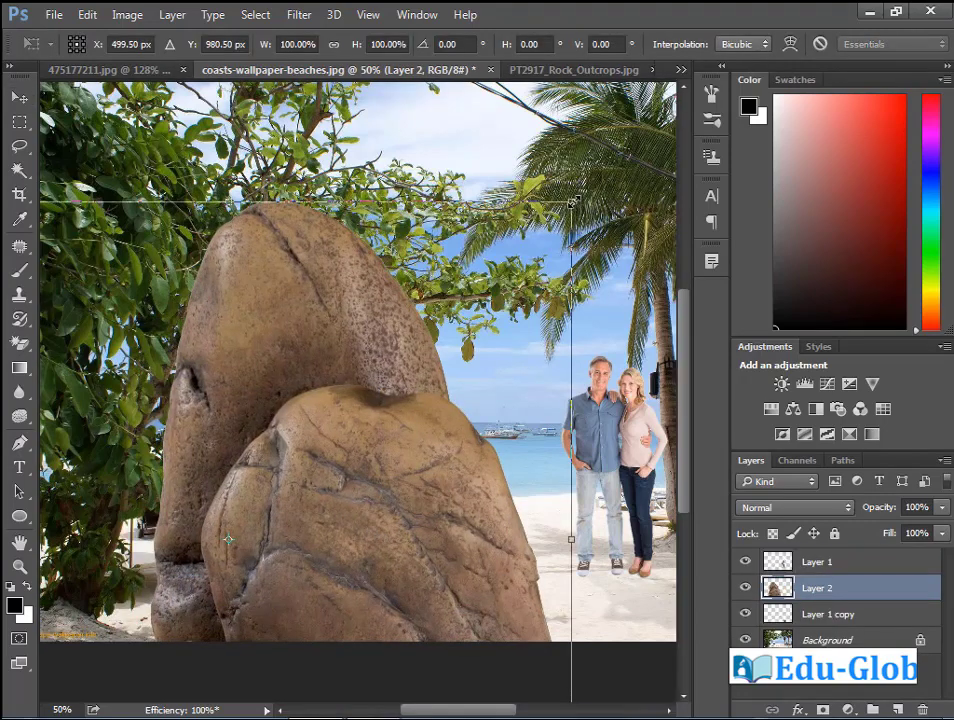
left_click_drag(572, 203, 419, 499)
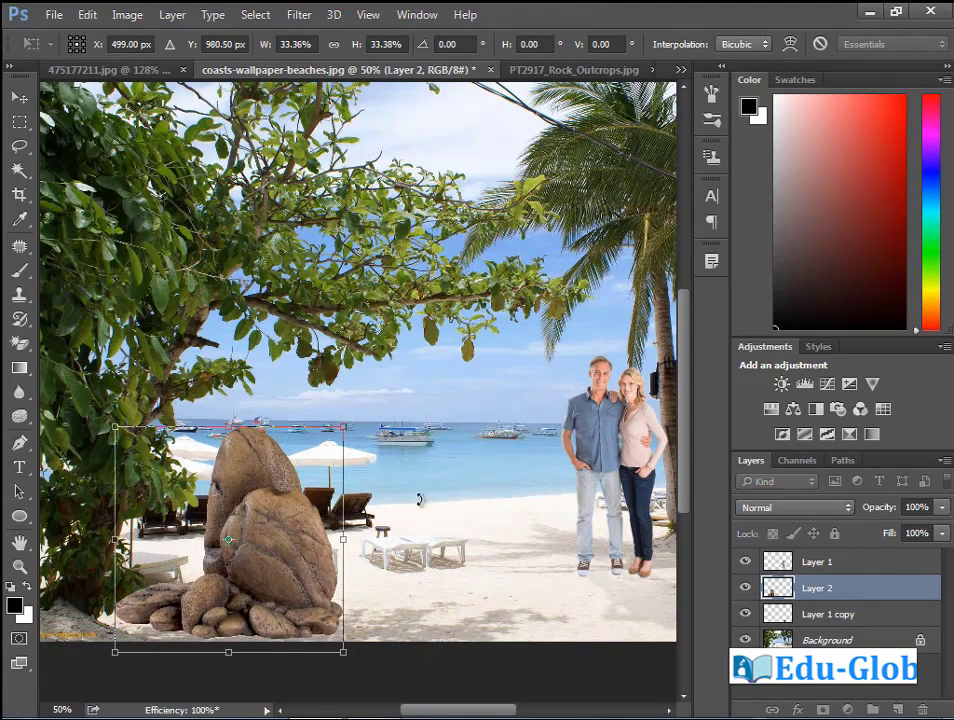
key("Return")
left_click_drag(339, 539, 234, 556)
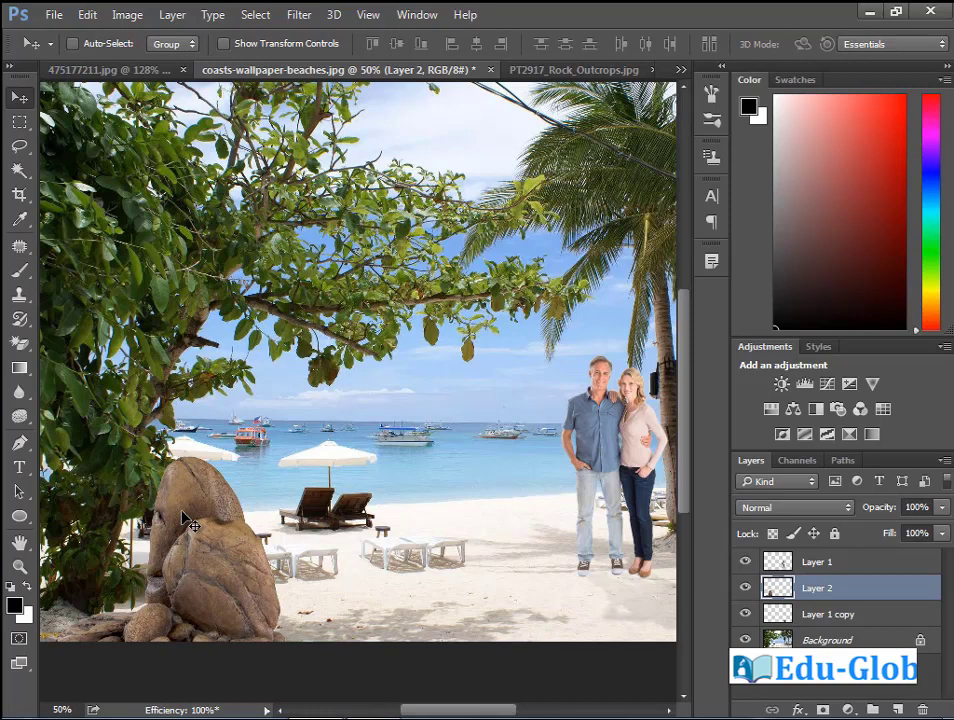
Hide the rock layer, outline the leaves overhanging the dark beach chairs with the Lasso, and copy them from the Background to a new layer
left_click(745, 589)
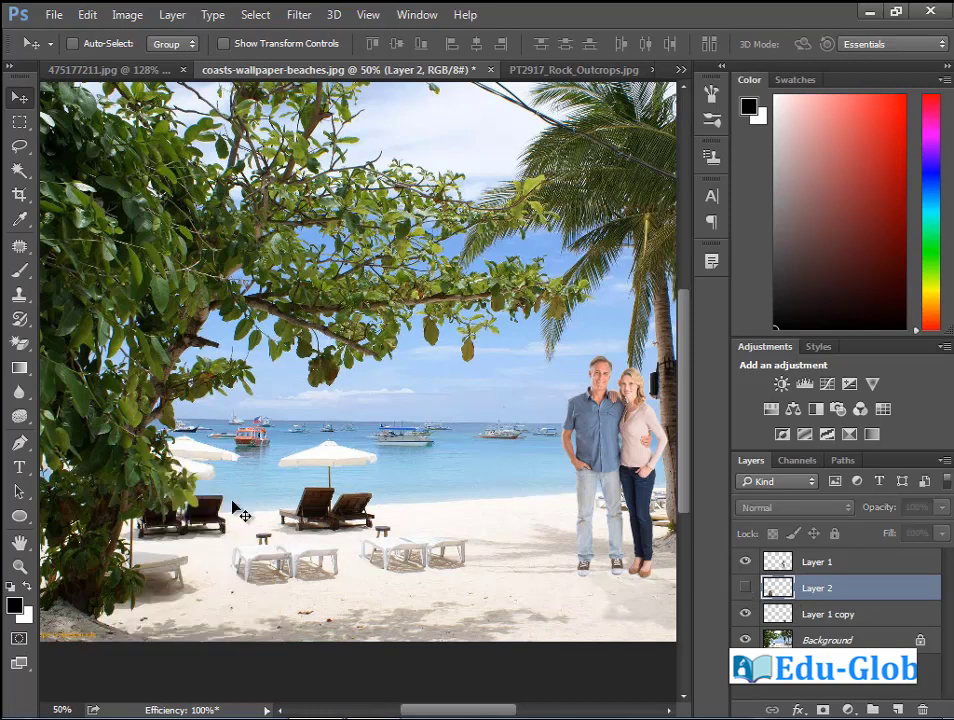
left_click_drag(137, 441, 280, 560)
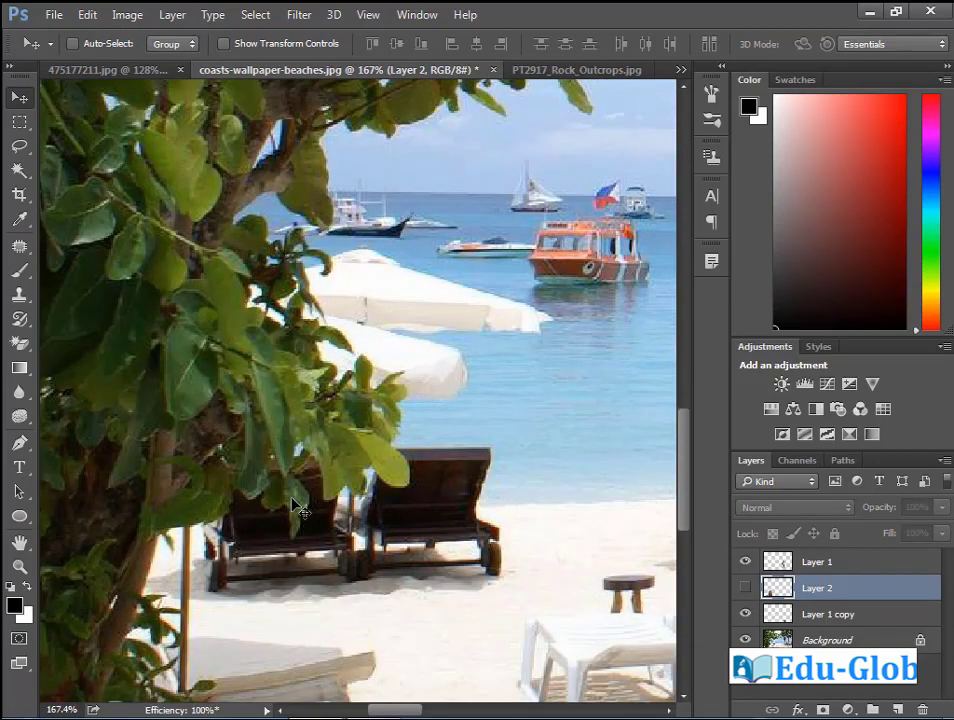
left_click(826, 641)
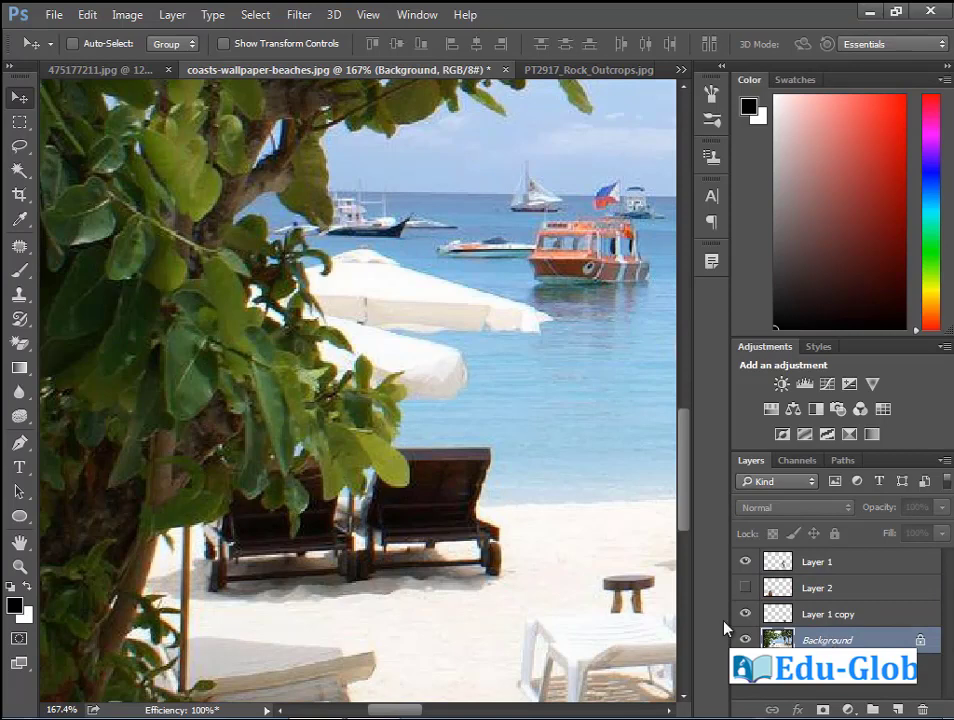
left_click(19, 146)
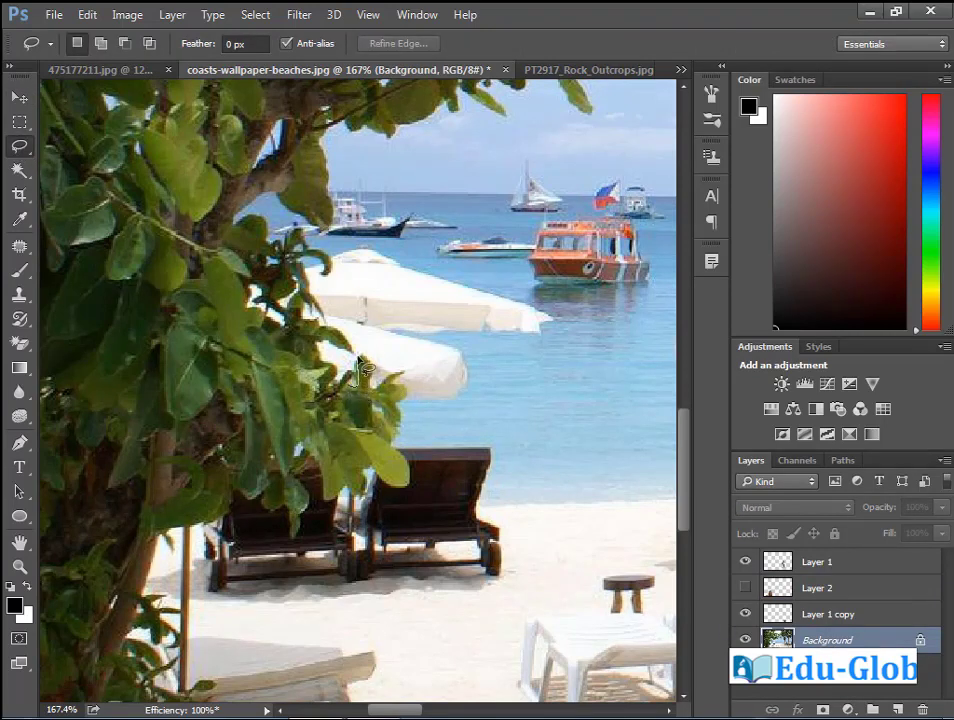
mouse_move(372, 386)
left_mouse_down()
mouse_move(393, 372)
mouse_move(406, 396)
mouse_move(400, 484)
mouse_move(343, 508)
mouse_move(326, 488)
mouse_move(285, 367)
mouse_move(407, 373)
mouse_move(355, 357)
mouse_move(411, 379)
mouse_move(383, 430)
mouse_move(424, 379)
mouse_move(418, 648)
mouse_move(394, 560)
mouse_move(405, 613)
left_mouse_up()
scroll(322, 468, "up", 5)
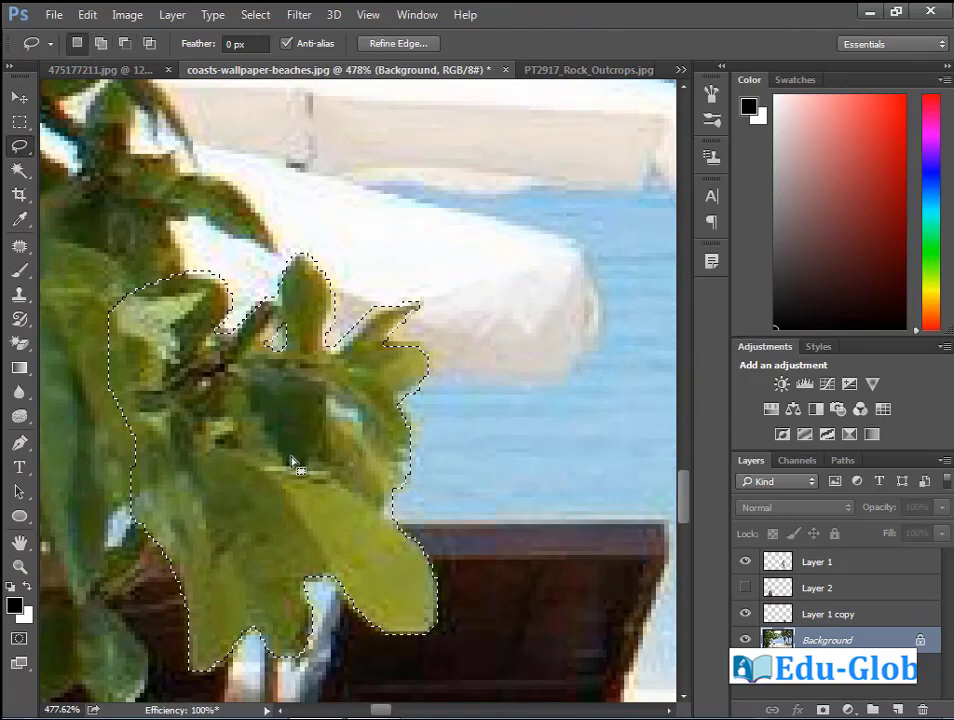
key("ctrl+j")
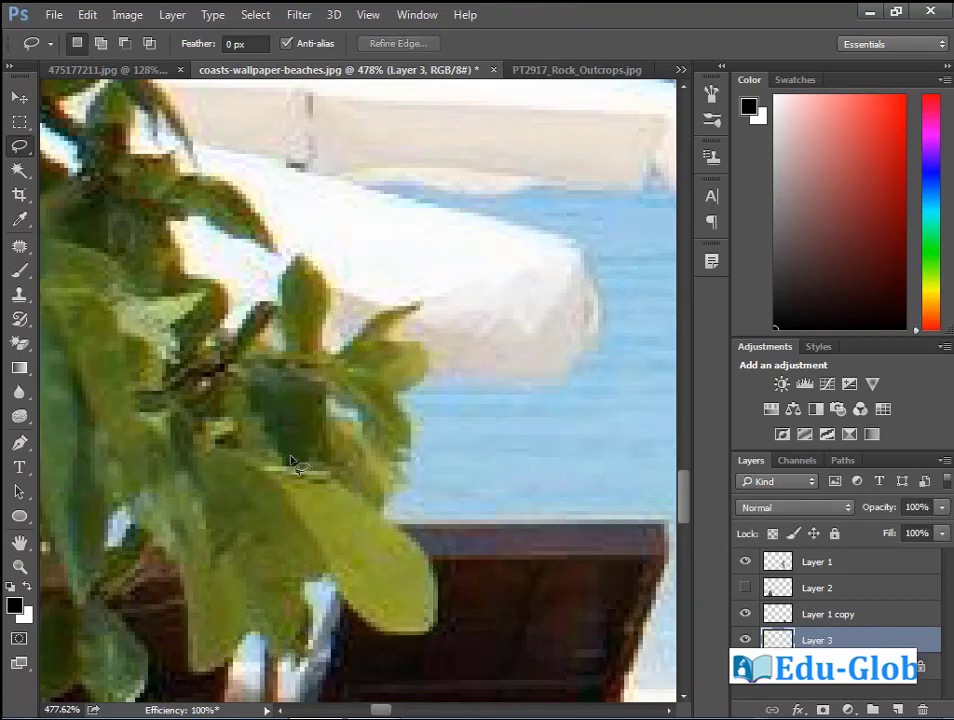
Fit the whole beach image in view and make the rock layer visible again
key("ctrl+0")
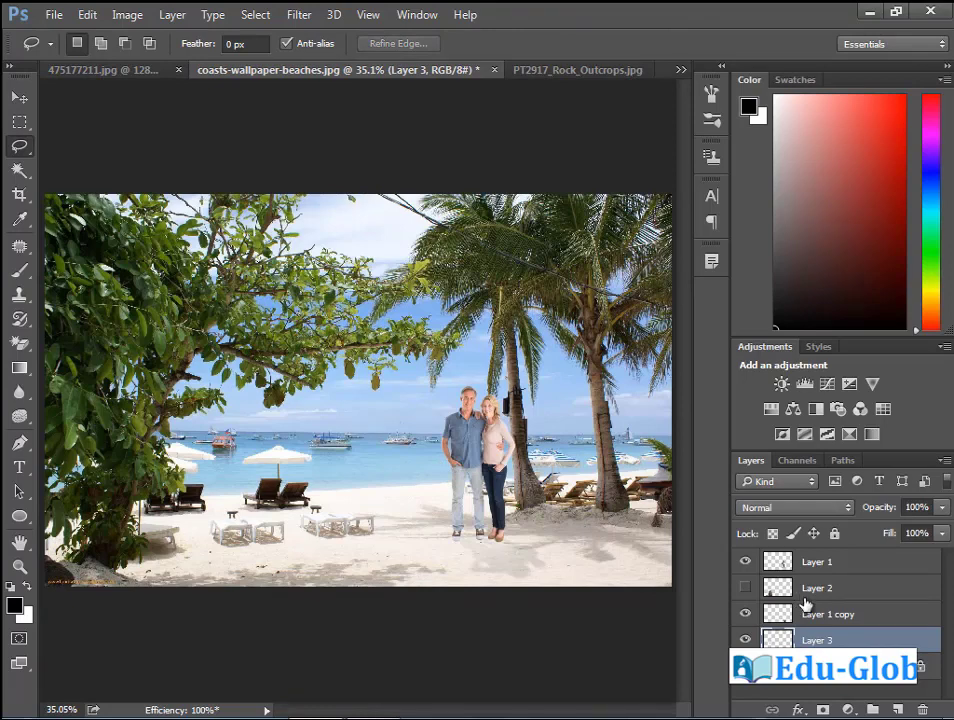
left_click(744, 588)
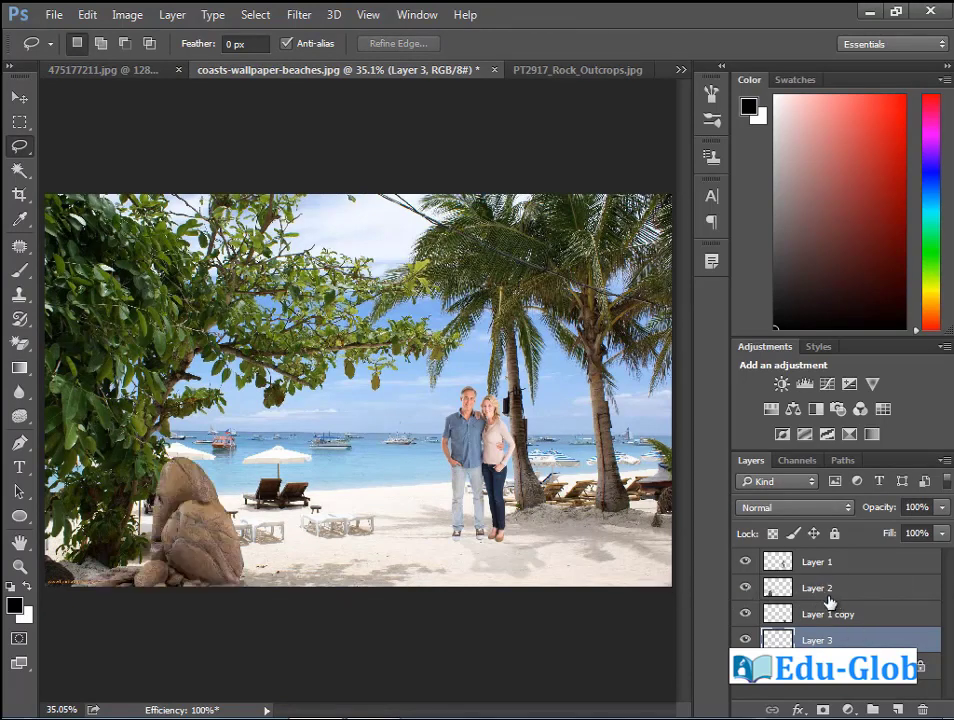
Move the rock layer, Layer 2, beneath the copied leaves in Layer 3, and toggle Layer 3's visibility to compare the overlap
left_click_drag(815, 600, 845, 646)
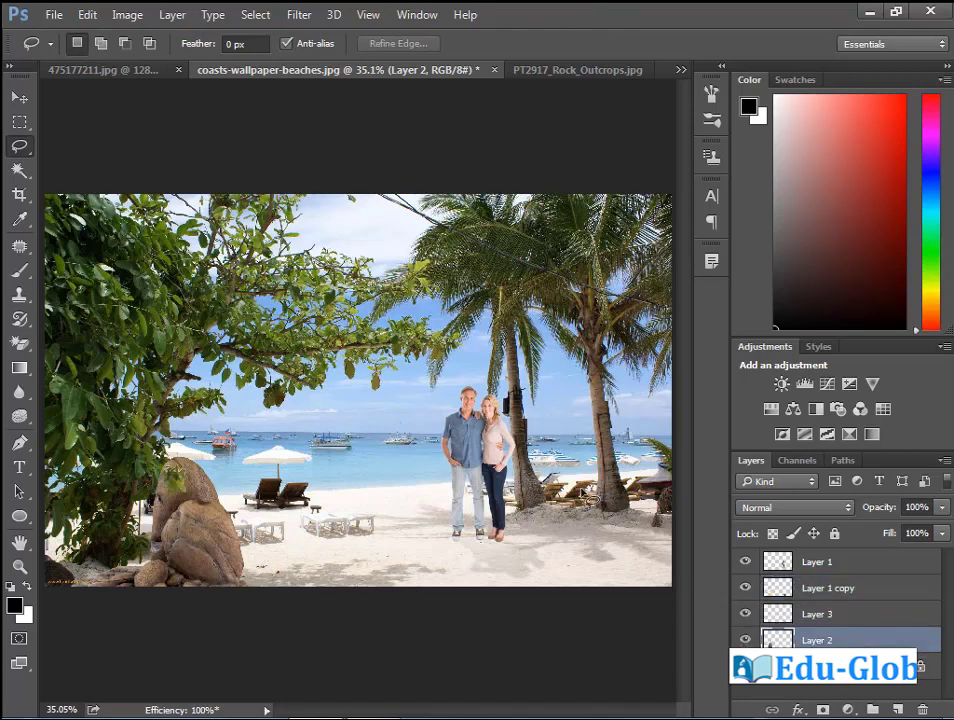
left_click_drag(125, 410, 260, 405)
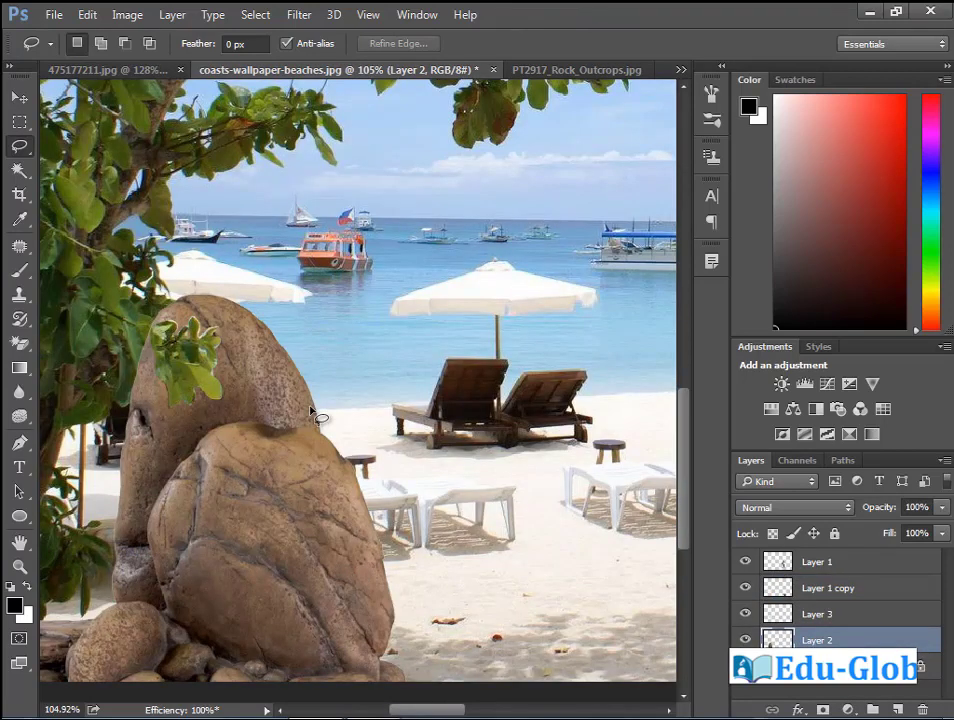
key("v")
right_click(265, 476)
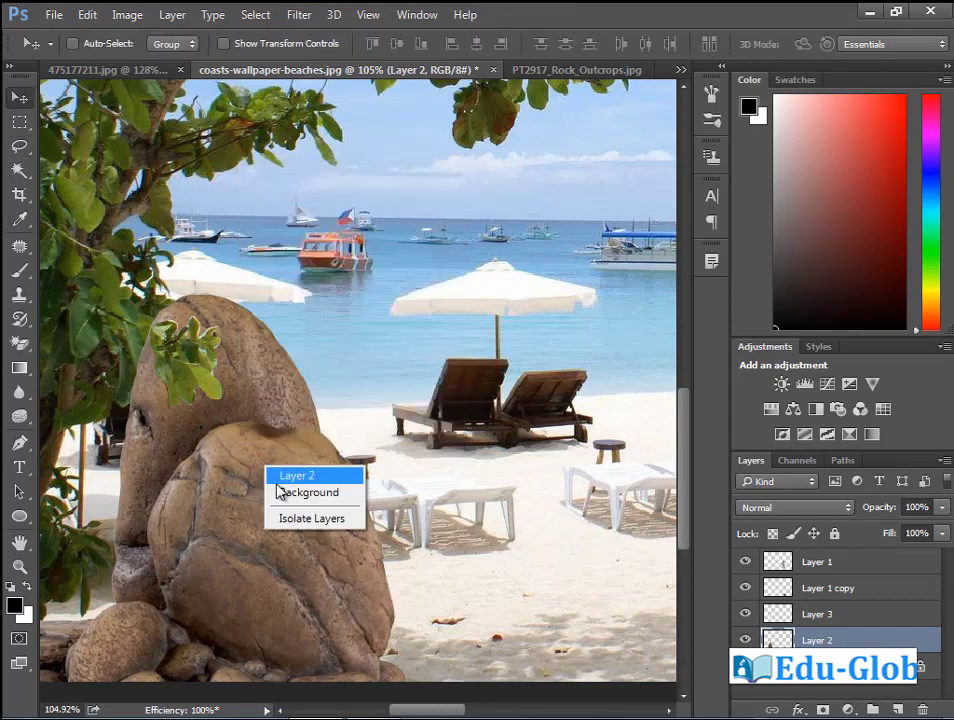
left_click_drag(265, 476, 280, 497)
key("ctrl+plus")
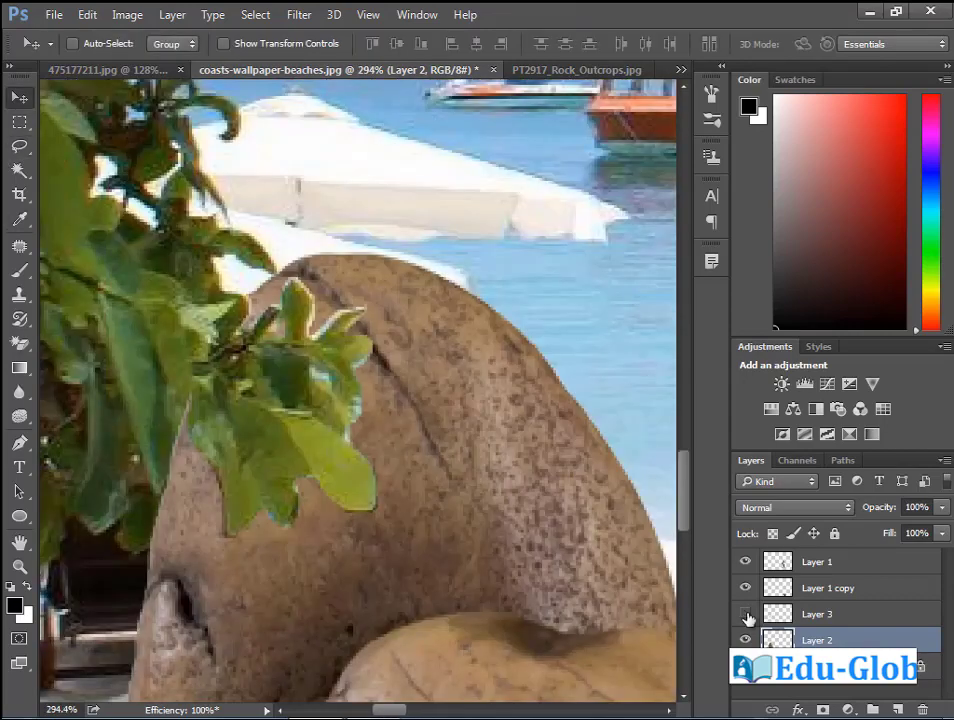
left_click(745, 614)
left_click(745, 614)
Load the outline of the leaves on Layer 3 as a selection and contract it by 1 pixel
left_click(800, 614)
key("e")
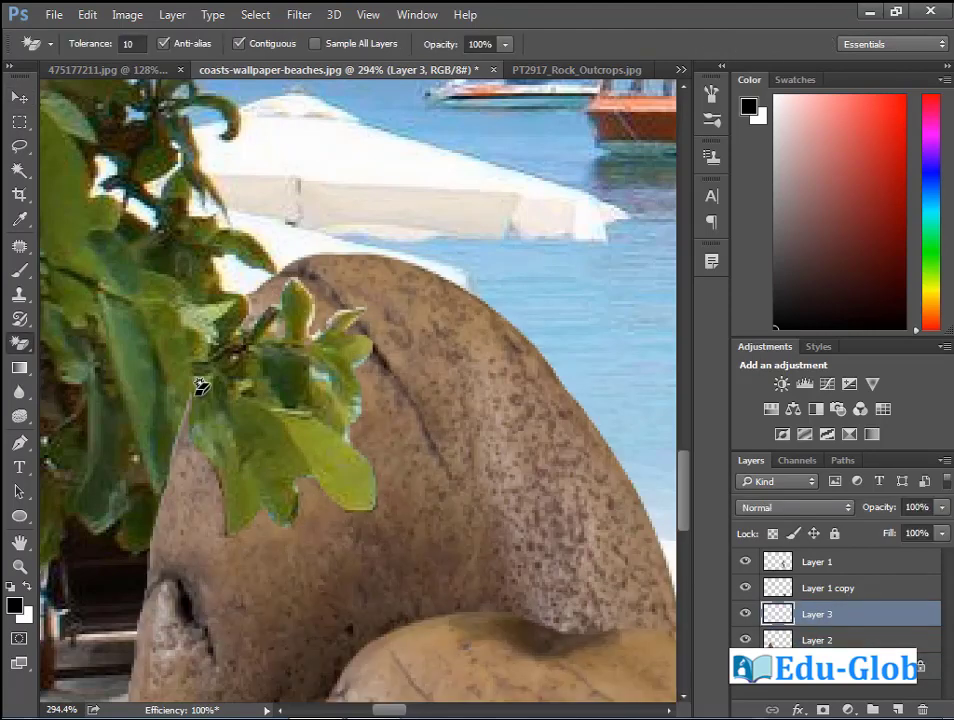
key("o")
scroll(197, 390, "down", 1)
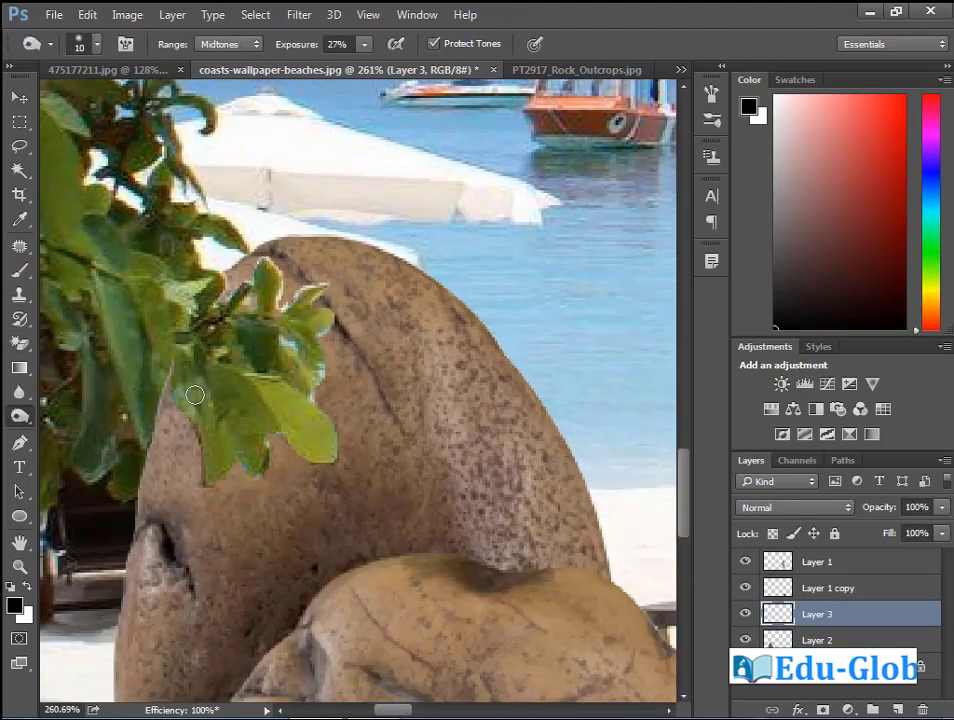
left_click(785, 614, "ctrl")
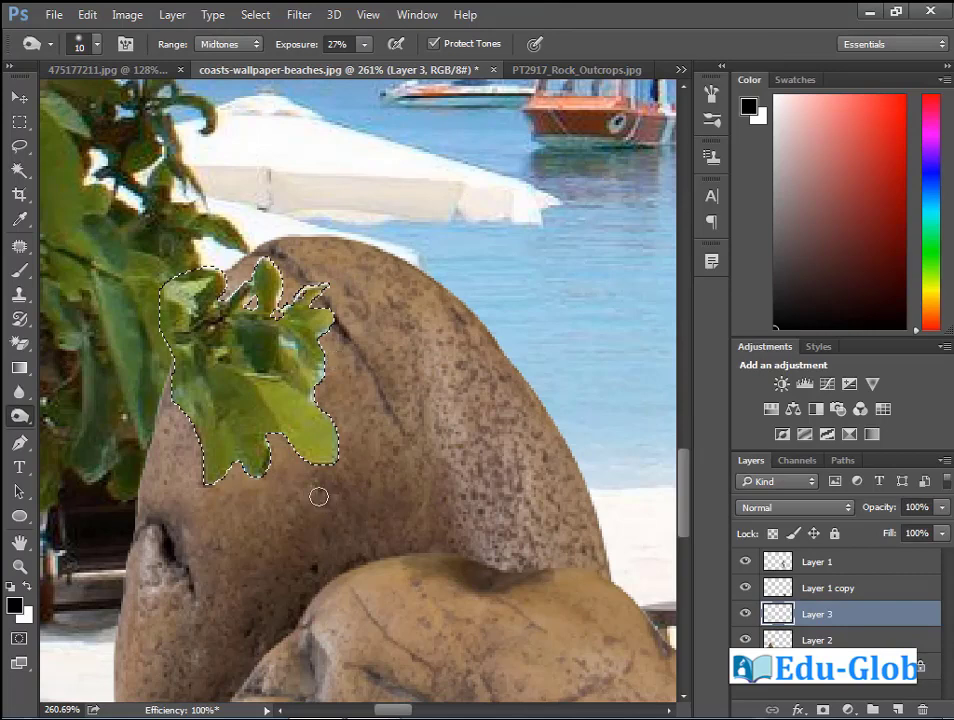
left_click(266, 22)
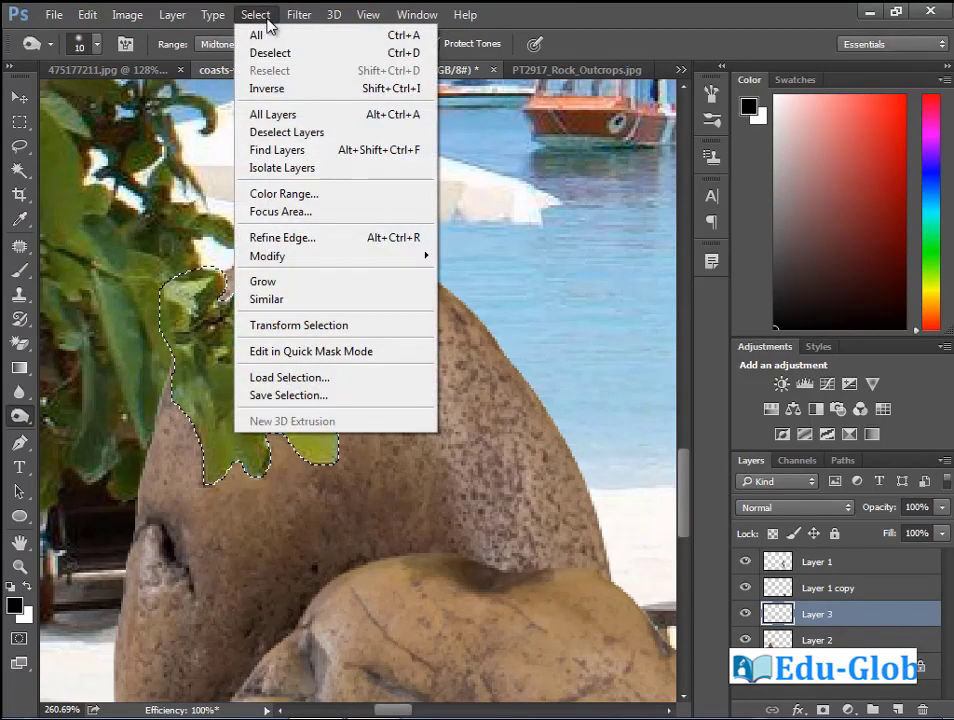
mouse_move(385, 260)
left_click(470, 309)
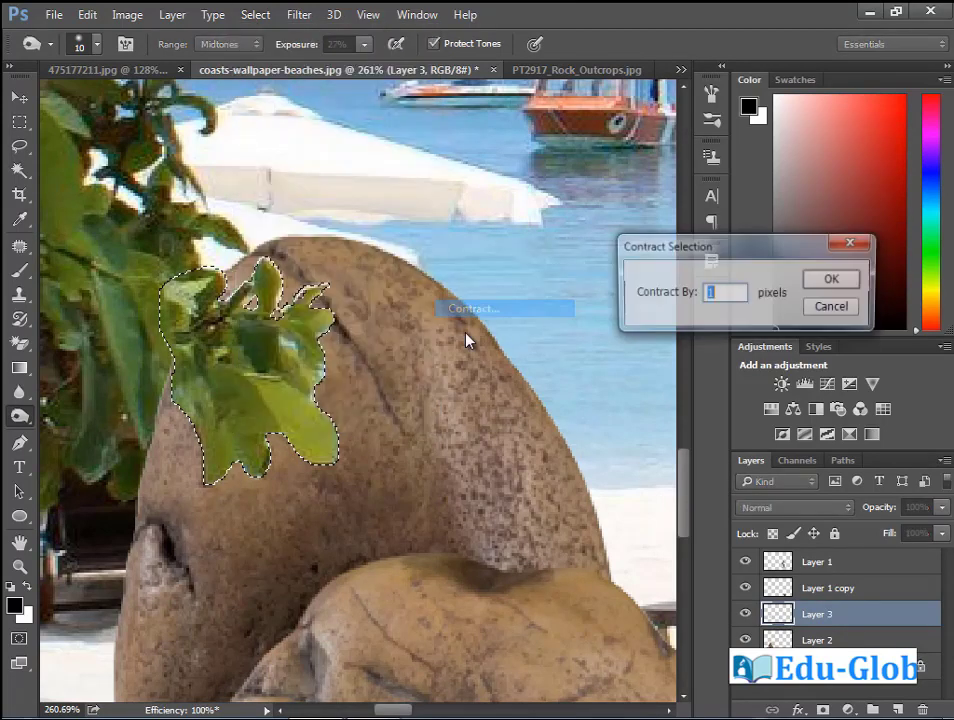
left_click(838, 281)
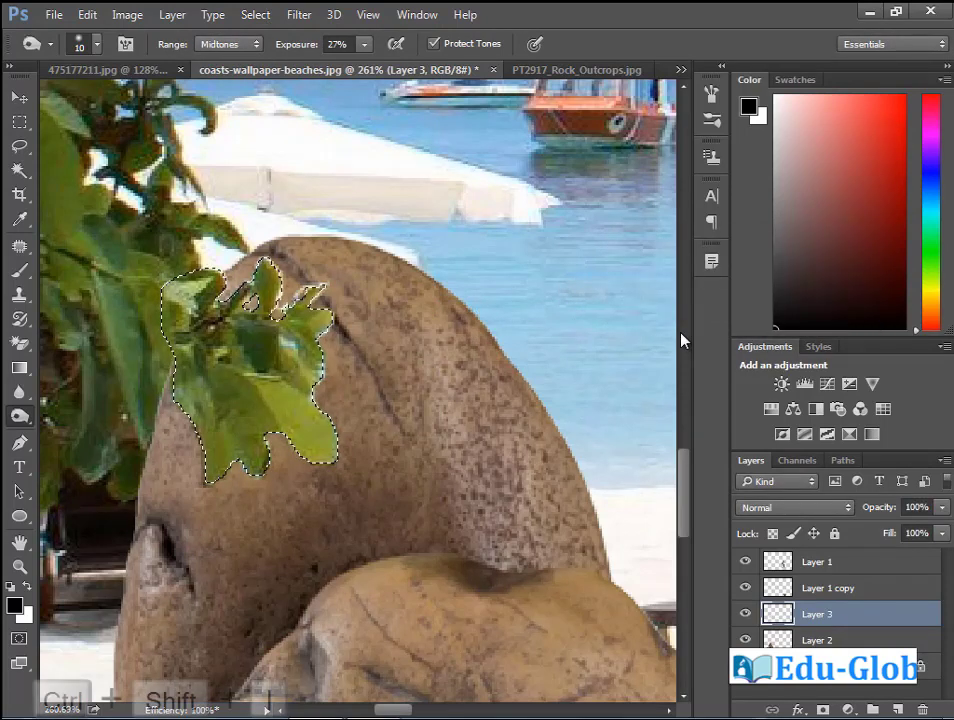
Invert the selection, soften the leaf edges on Layer 3 with a Gaussian Blur of 1.4 pixels radius, and deselect
key("ctrl+shift+i")
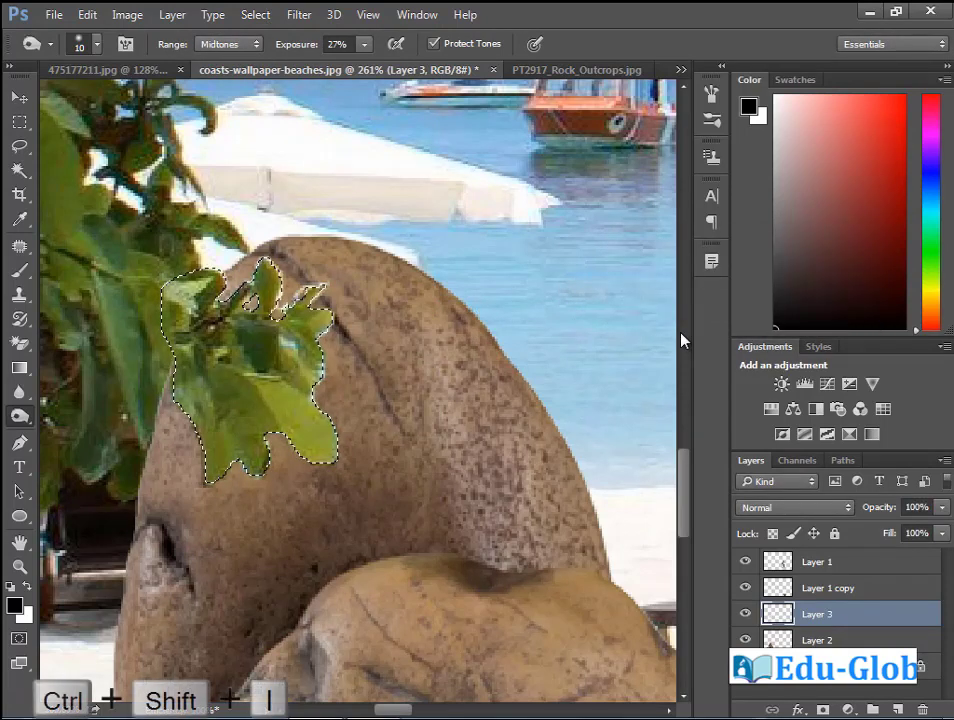
left_click(300, 16)
mouse_move(358, 224)
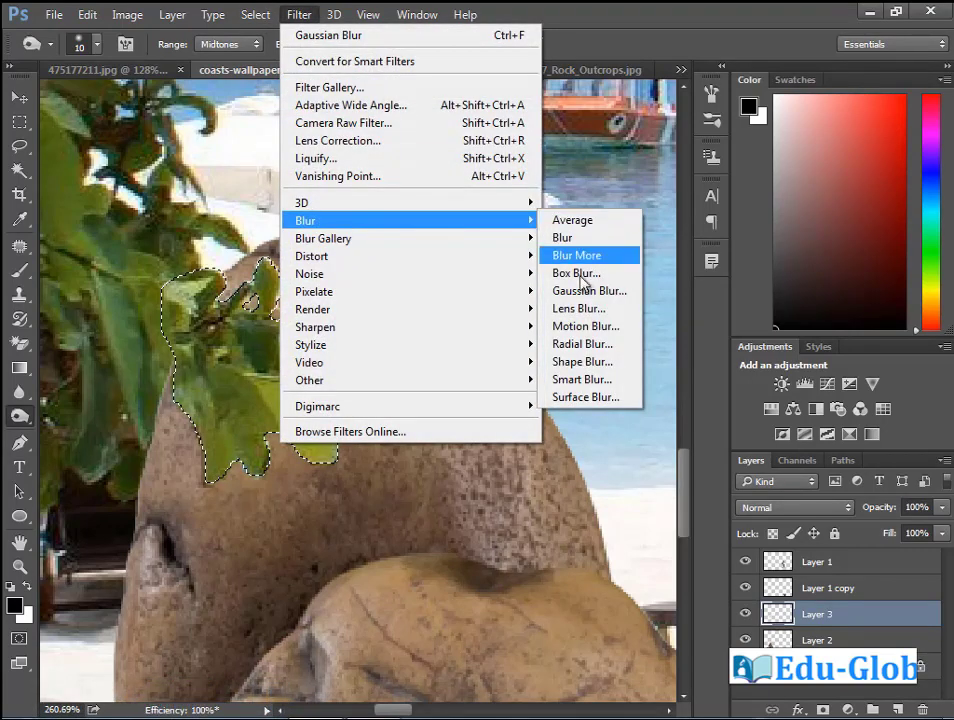
left_click(590, 291)
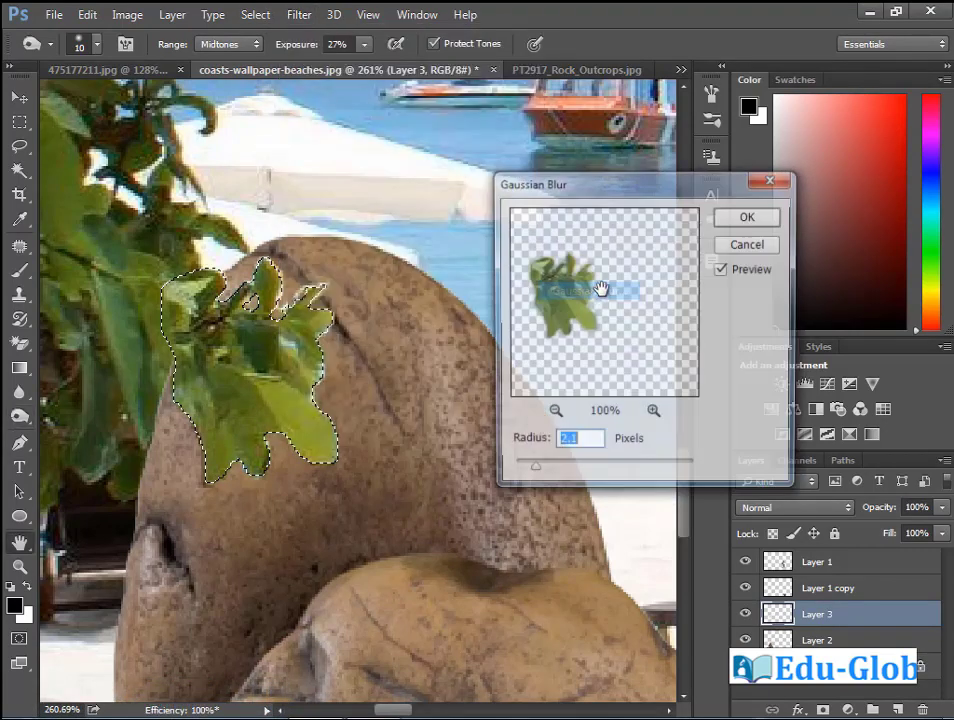
left_click_drag(545, 474, 526, 481)
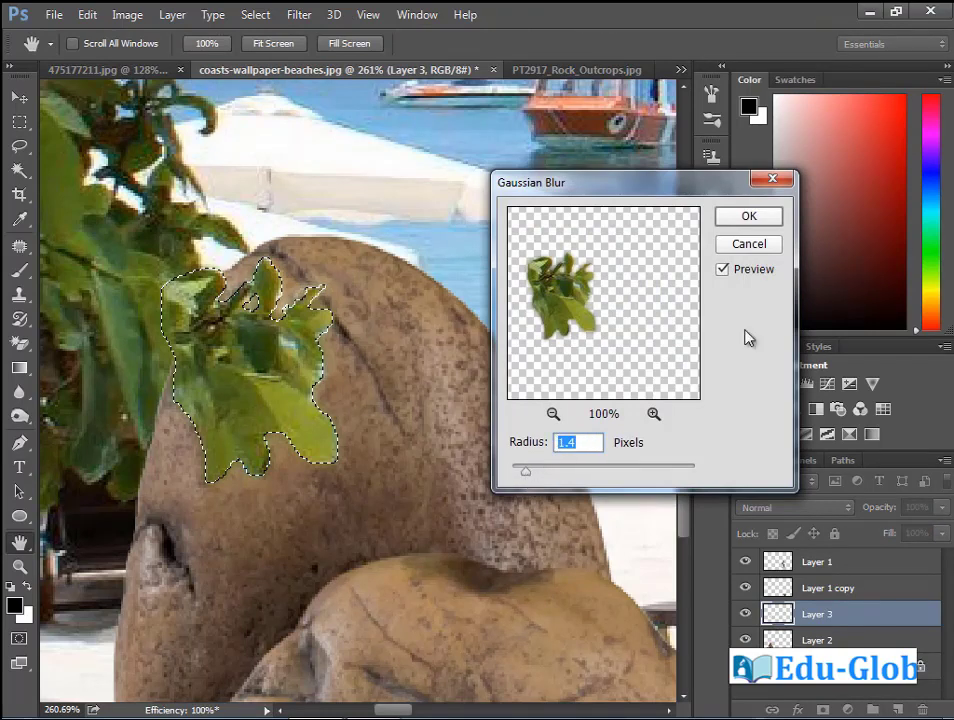
left_click(749, 216)
key("o")
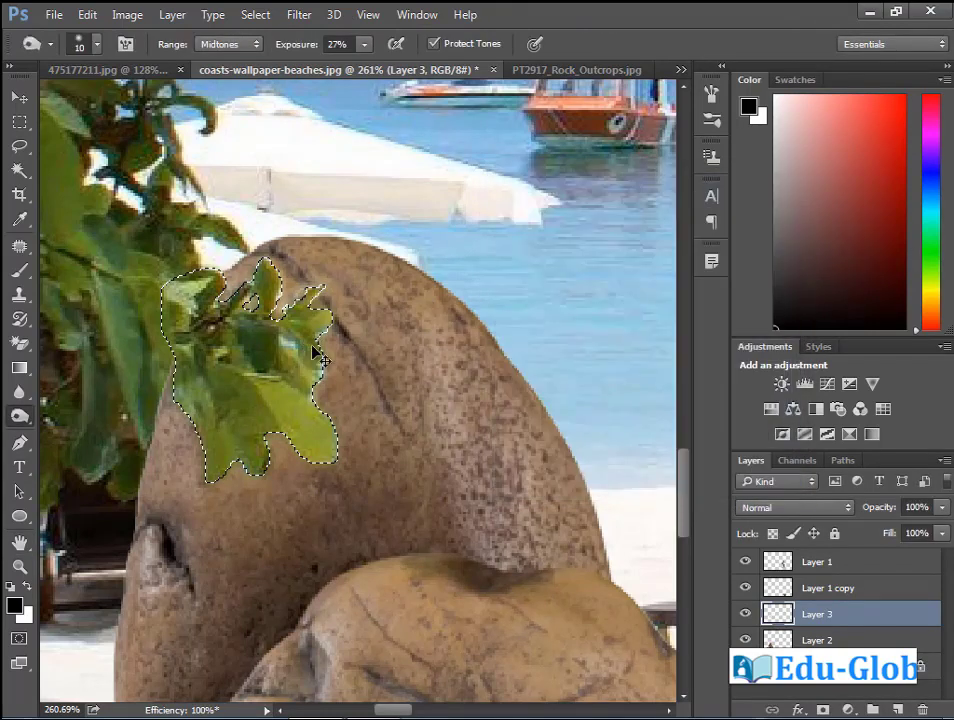
key("ctrl+d")
key("ctrl+minus")
key("ctrl+minus")
key("ctrl+minus")
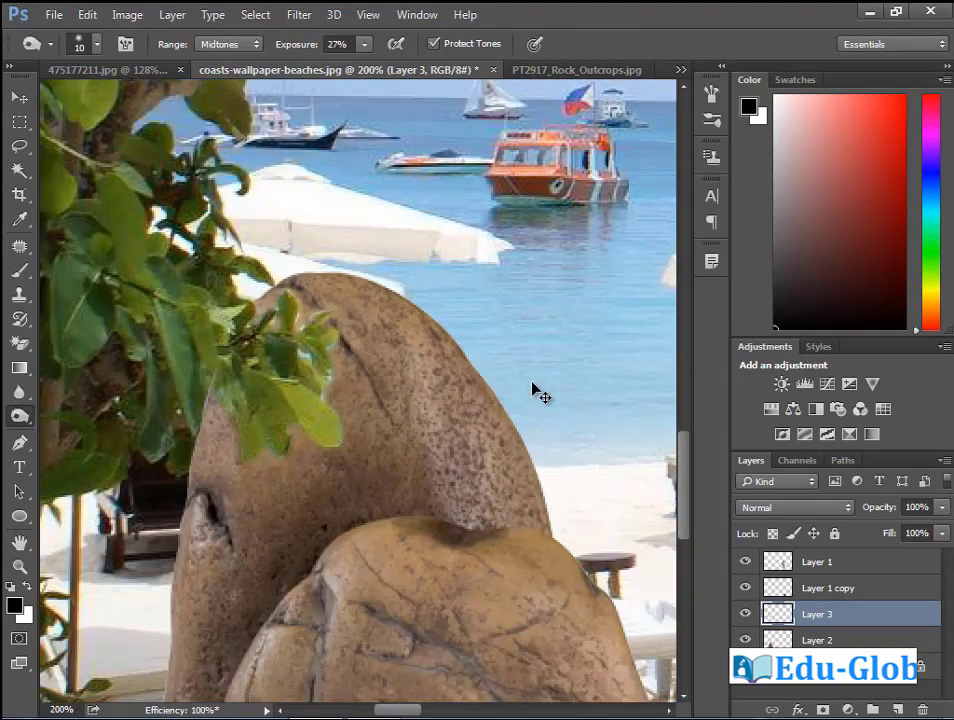
key("ctrl+minus")
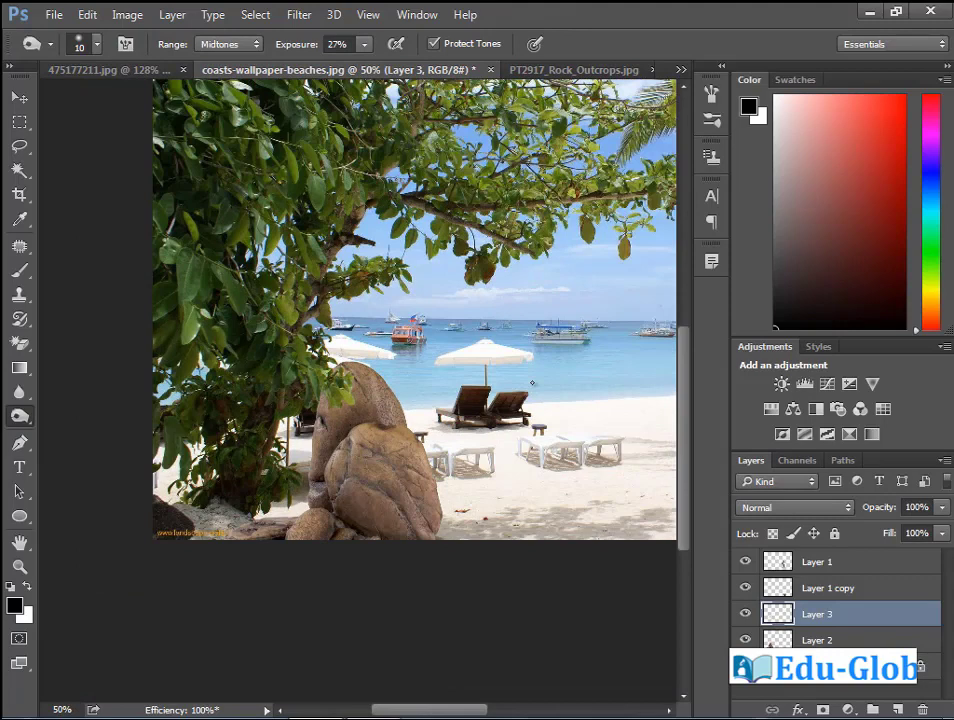
key("ctrl+minus")
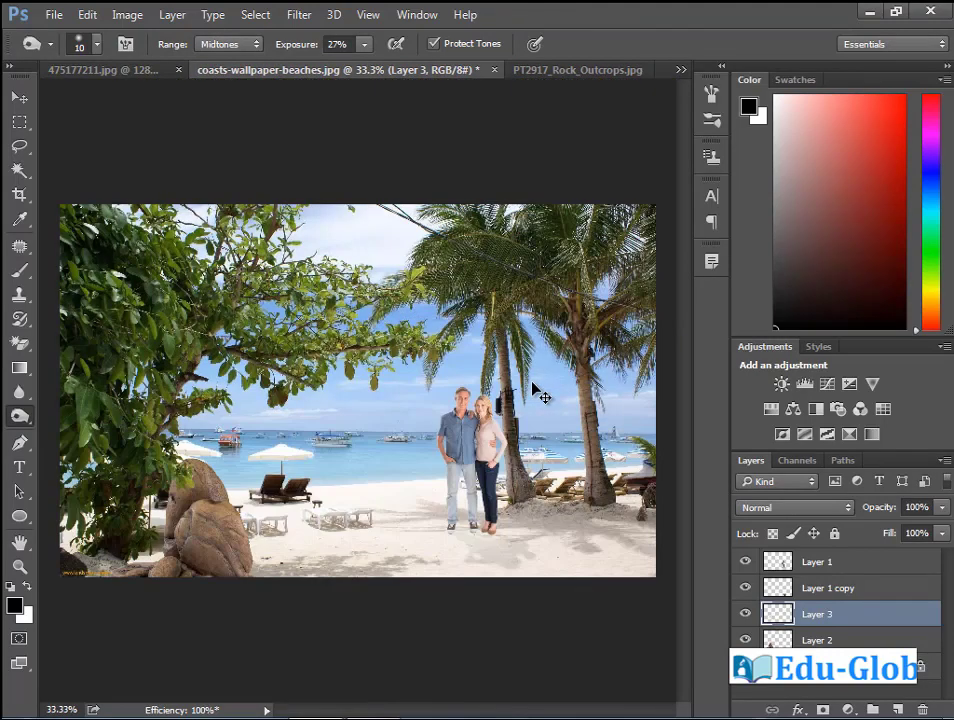